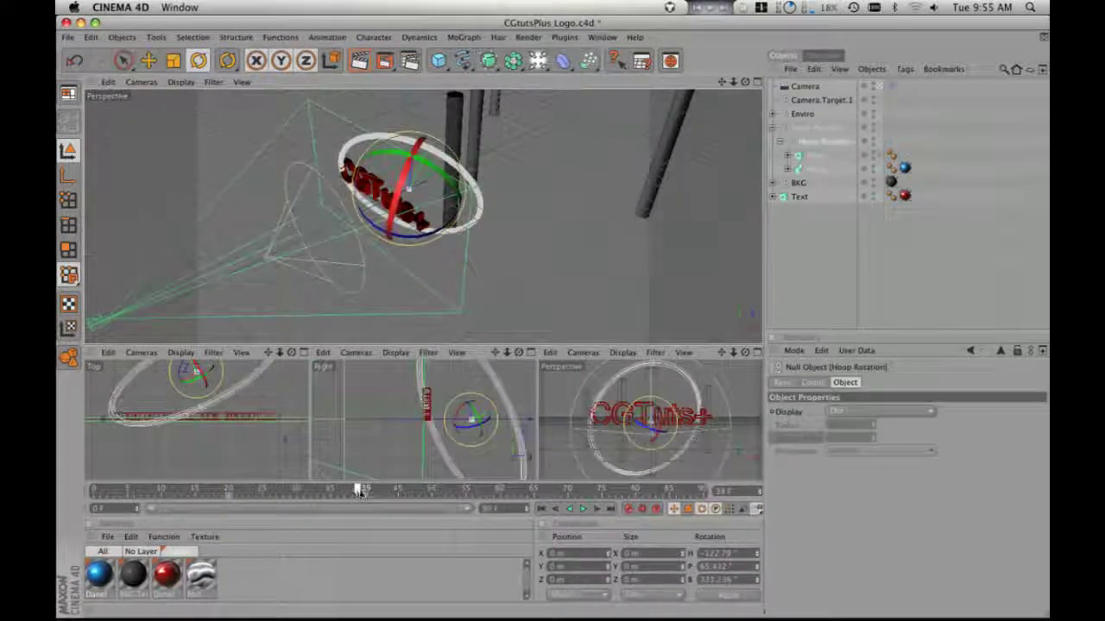
- Review the Hoop sweep and its growth animation around frame 40 of the timeline
mouse_move(369, 490)
mouse_down()
mouse_move(230, 488)
mouse_move(345, 499)
mouse_up()
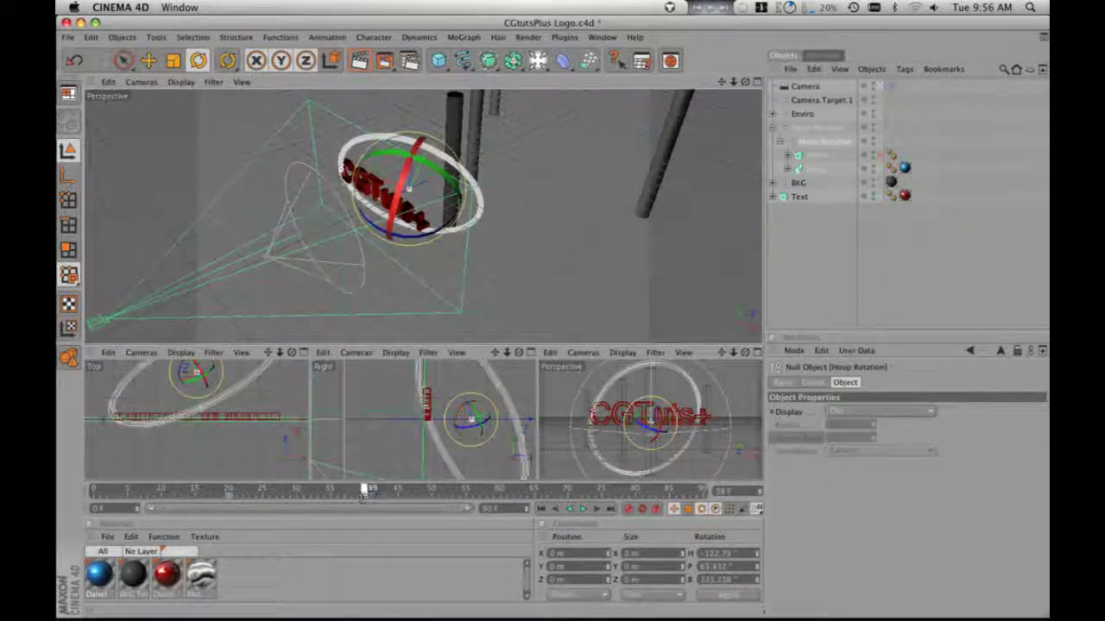
click(813, 167)
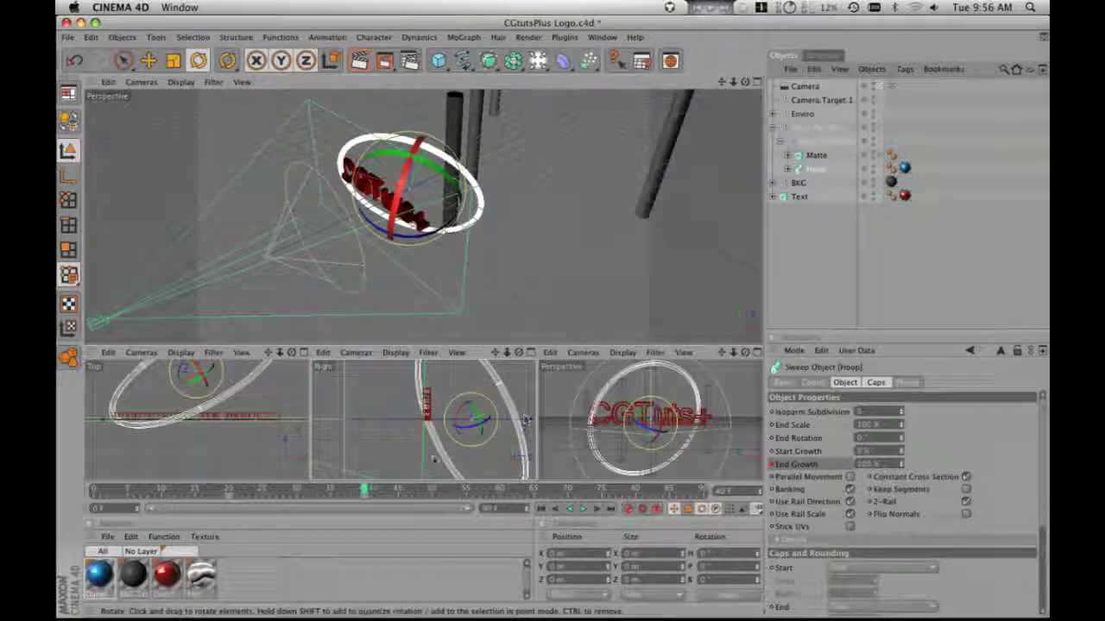
click(365, 495)
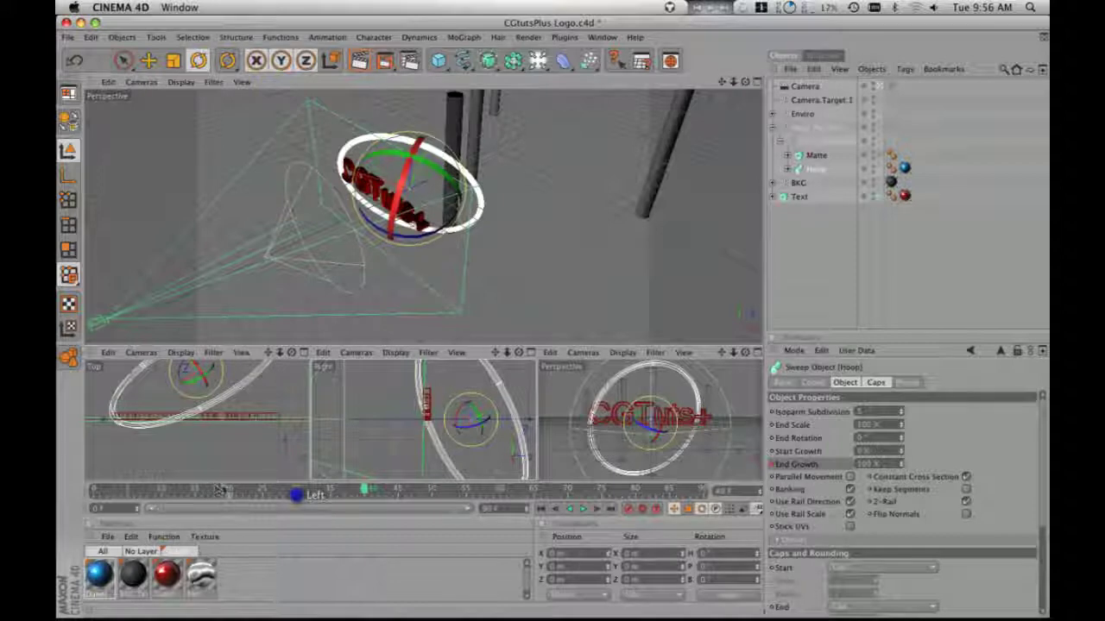
- Record a position keyframe for the Hoop Position null at frame 20
mouse_move(296, 494)
mouse_down()
mouse_move(225, 490)
mouse_move(330, 489)
mouse_move(231, 489)
mouse_up()
click(813, 128)
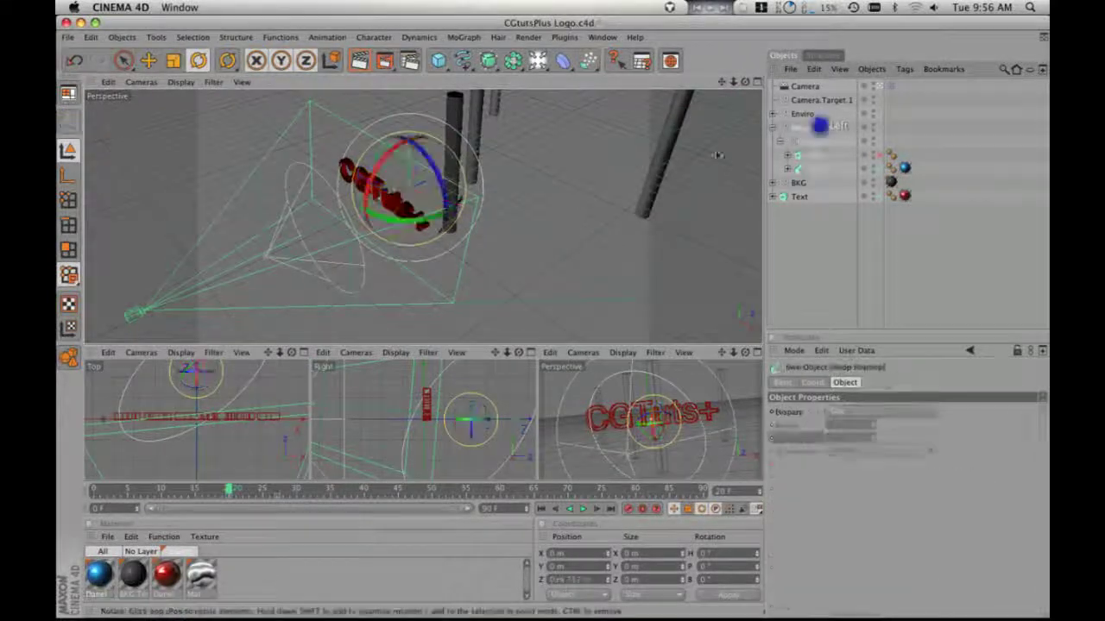
click(631, 509)
- At frame 40, move the Hoop Position null along Z to about -1053 m, keyframe it, and save the project
click(368, 489)
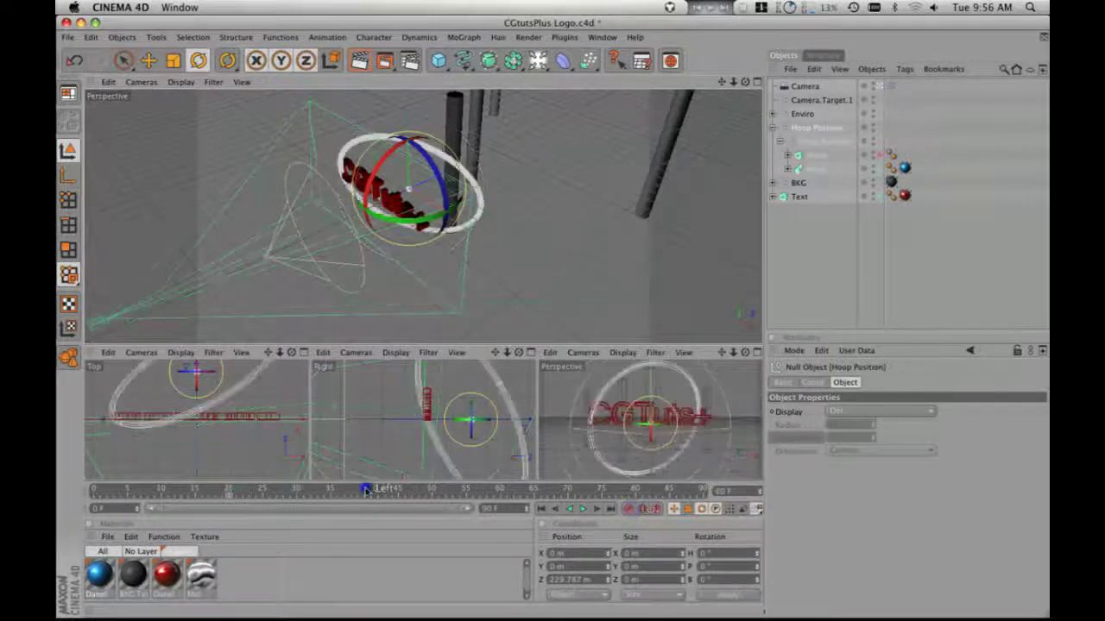
click(149, 60)
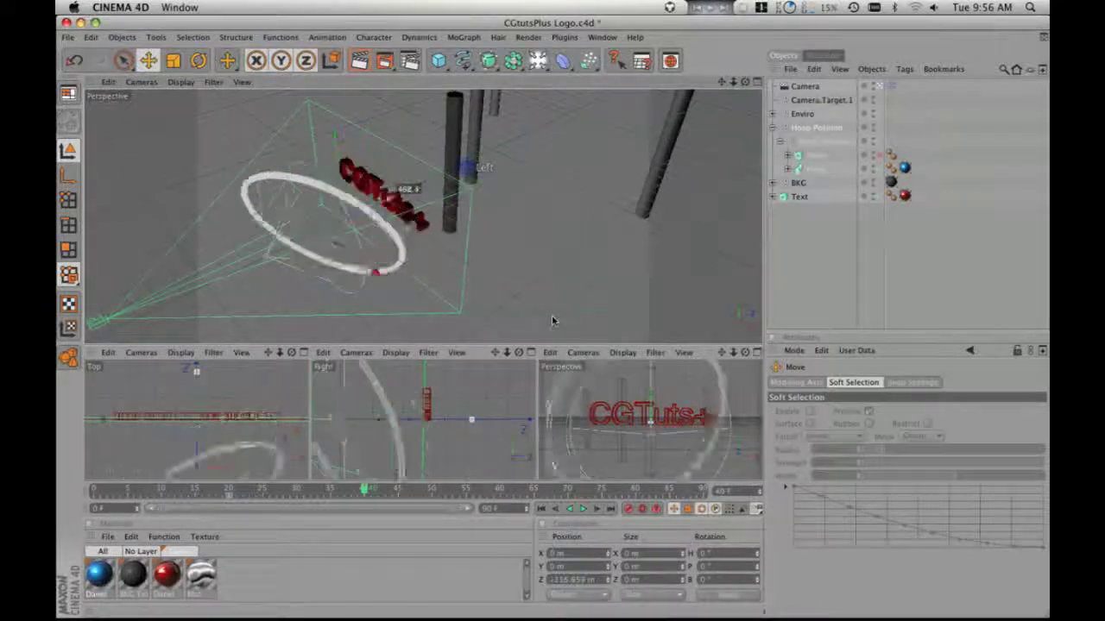
drag(552, 320, 552, 321)
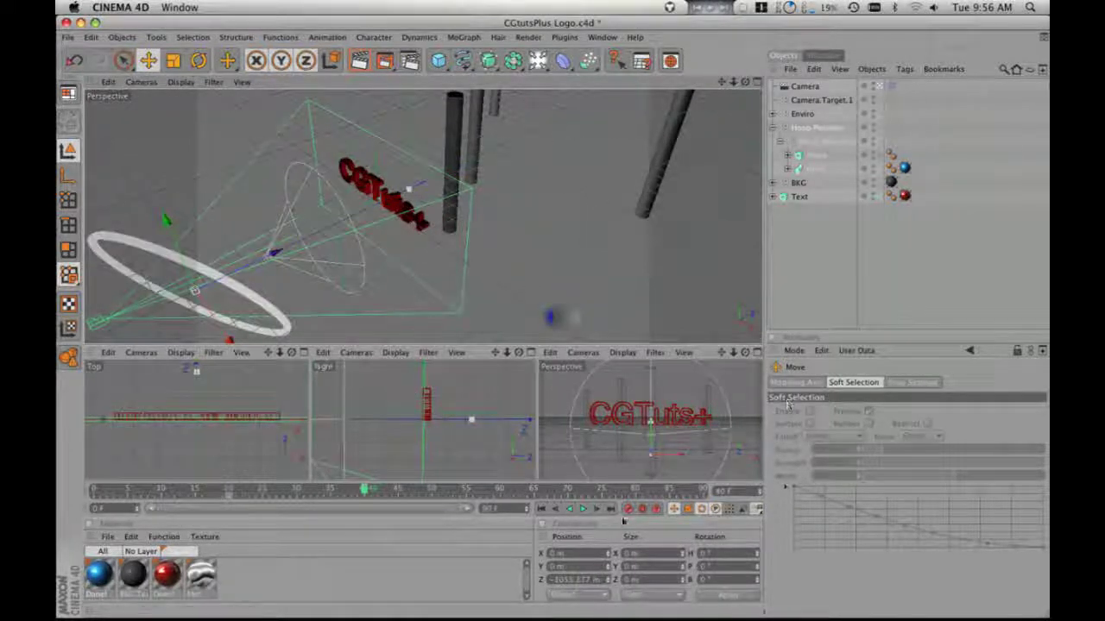
key(super+s)
- Scrub between frames 20 and 42 and examine the hoop's path past the text and the camera
click(231, 489)
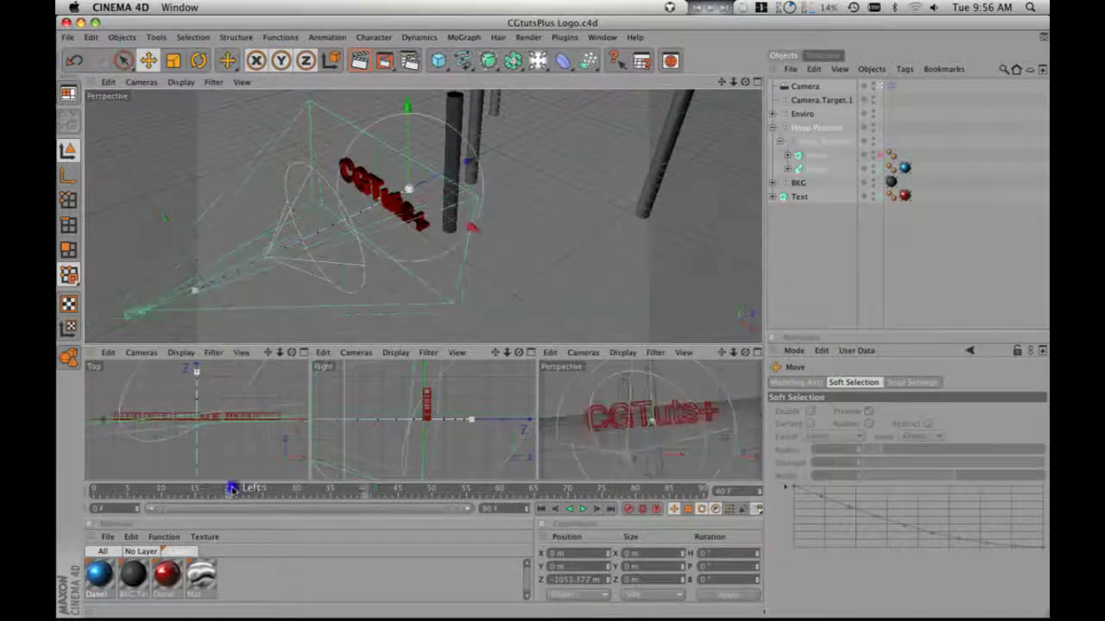
drag(231, 490, 291, 489)
mouse_move(553, 320)
mouse_down()
mouse_move(409, 242)
mouse_move(484, 167)
mouse_move(552, 316)
mouse_up()
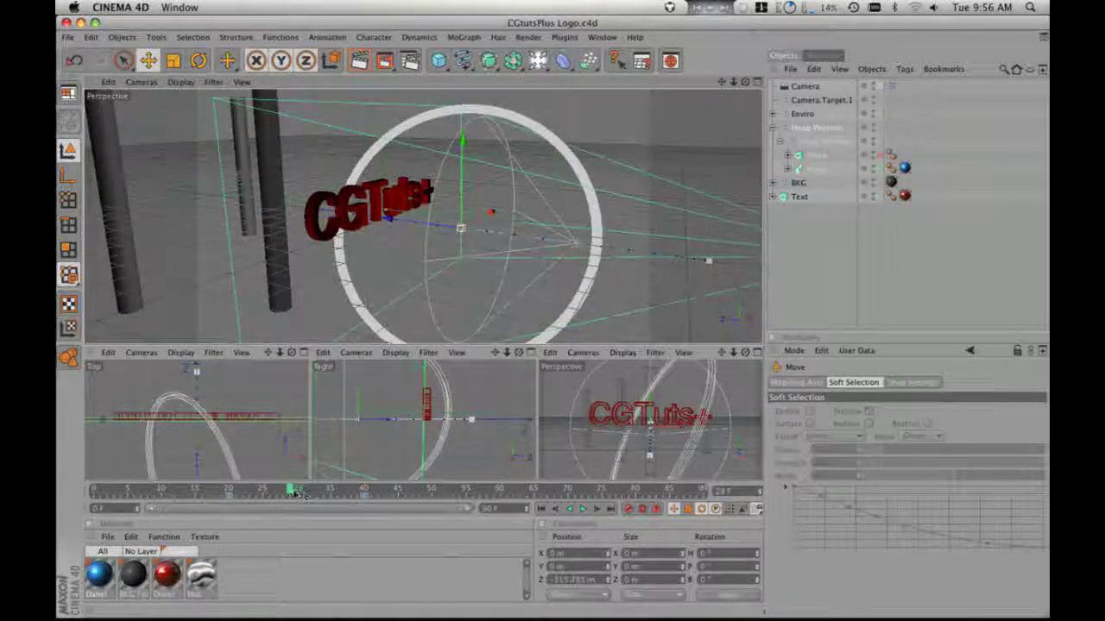
mouse_move(295, 493)
mouse_down()
mouse_move(242, 488)
mouse_move(302, 488)
mouse_up()
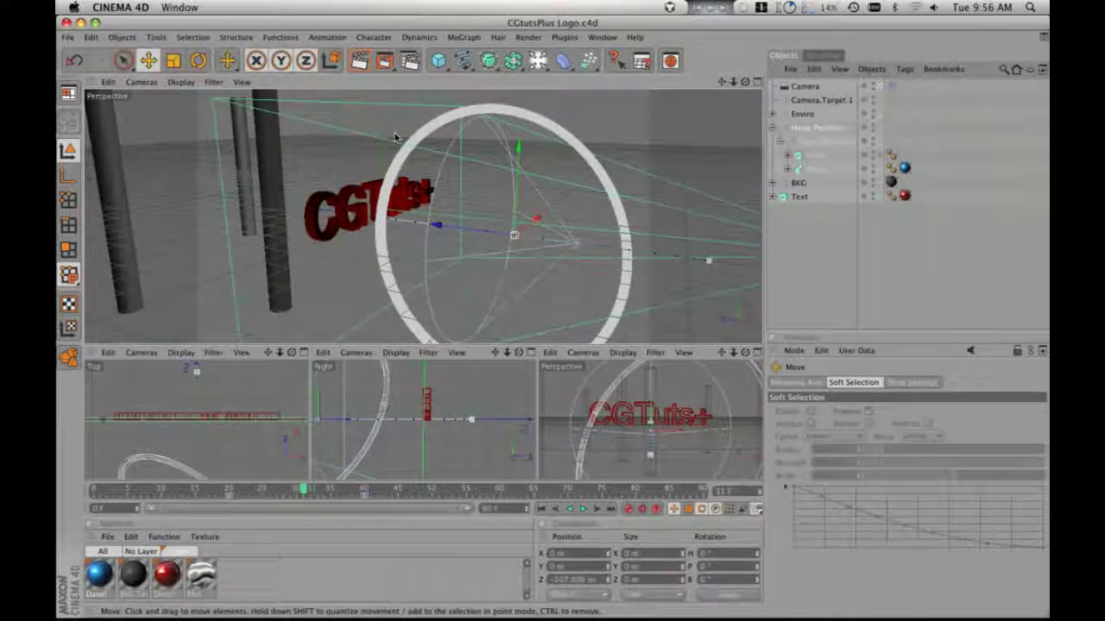
click(386, 194)
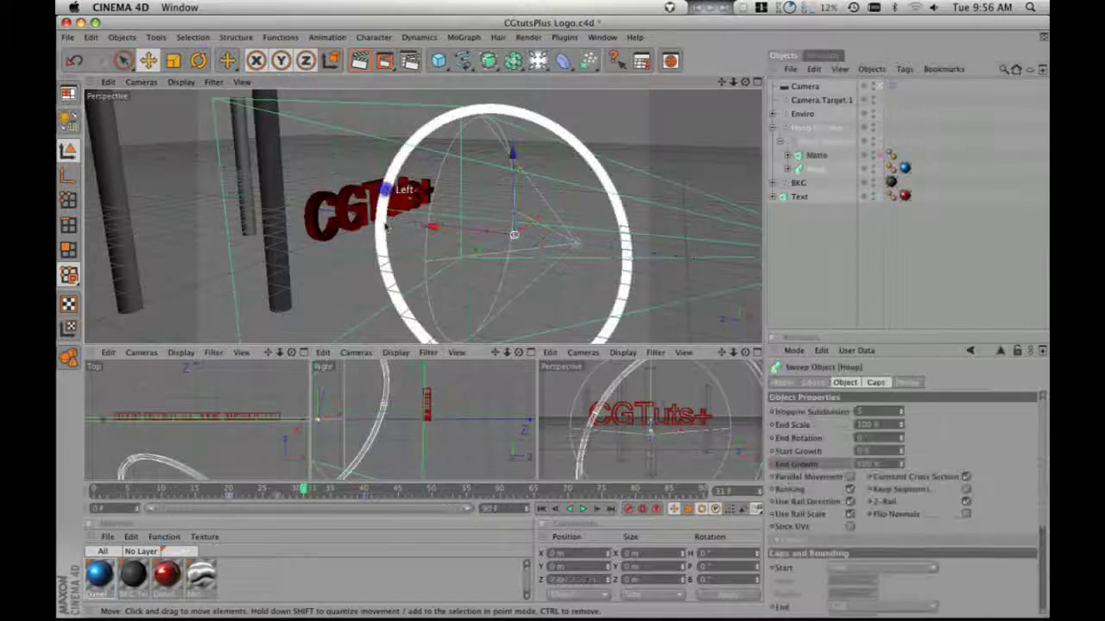
click(303, 490)
drag(307, 488, 377, 490)
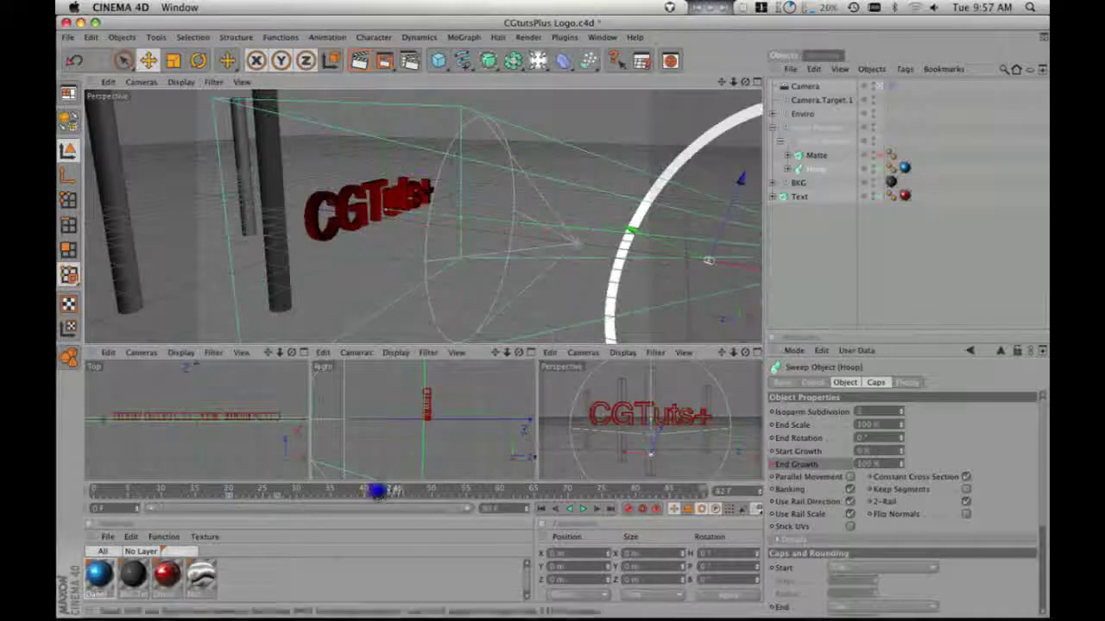
- Add a Compositing tag to the Hoop Position null and turn off Seen by Camera
drag(796, 126, 872, 130)
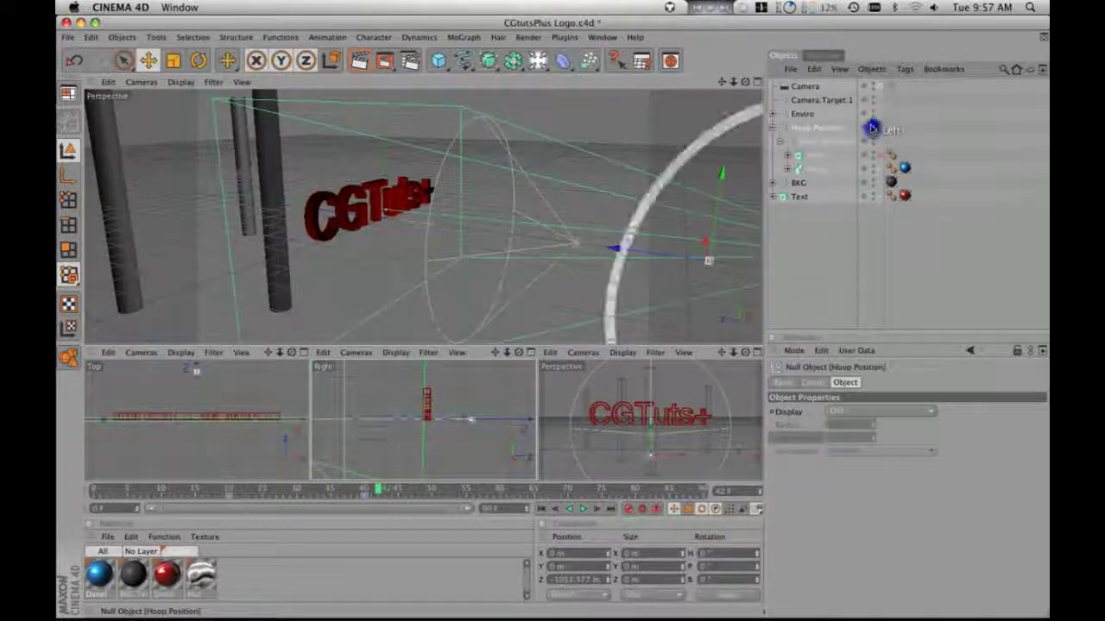
drag(367, 491, 259, 485)
drag(396, 214, 464, 214)
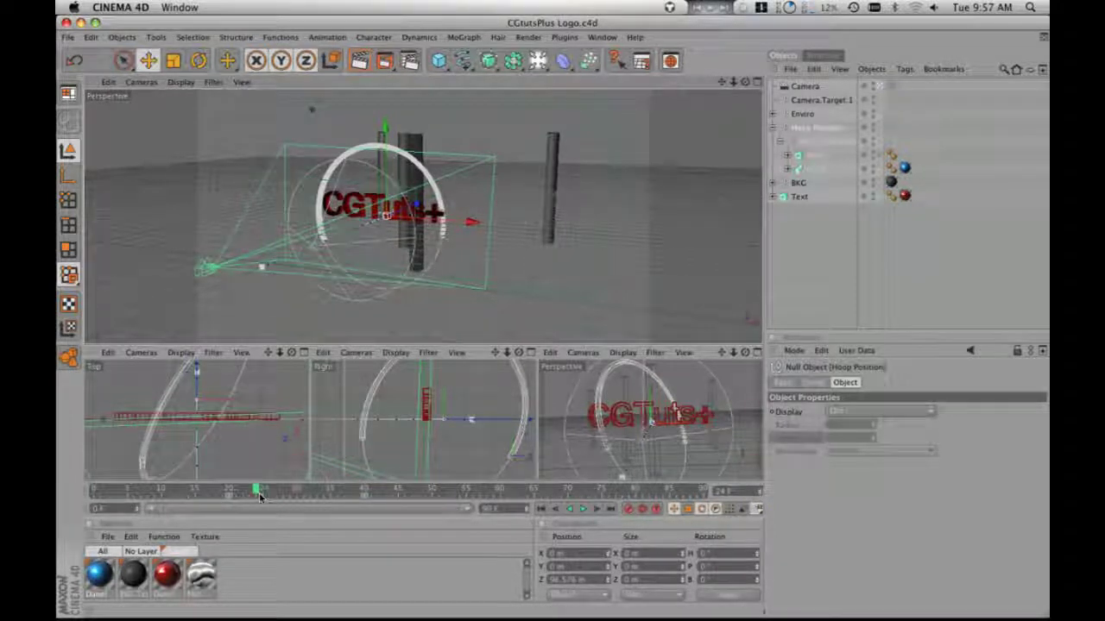
right_click(813, 127)
mouse_move(873, 133)
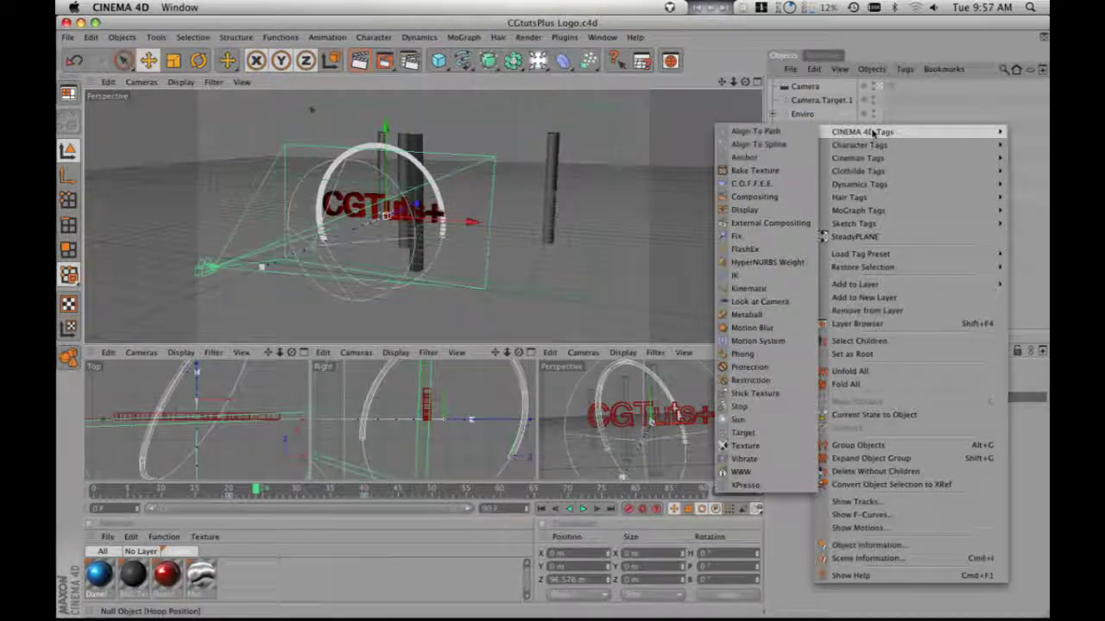
click(754, 197)
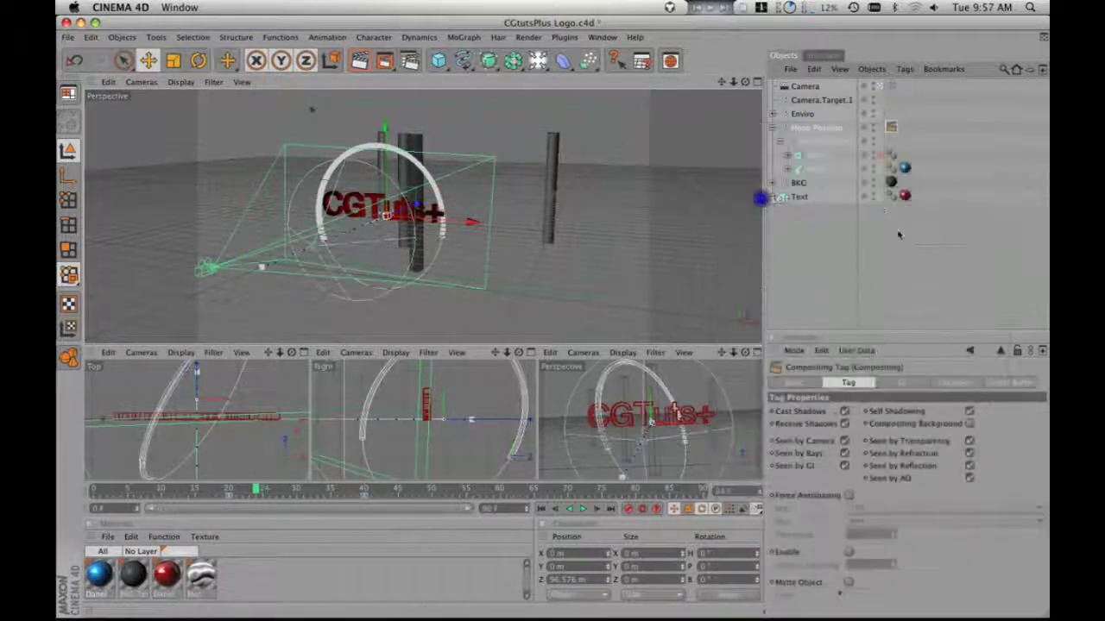
click(844, 441)
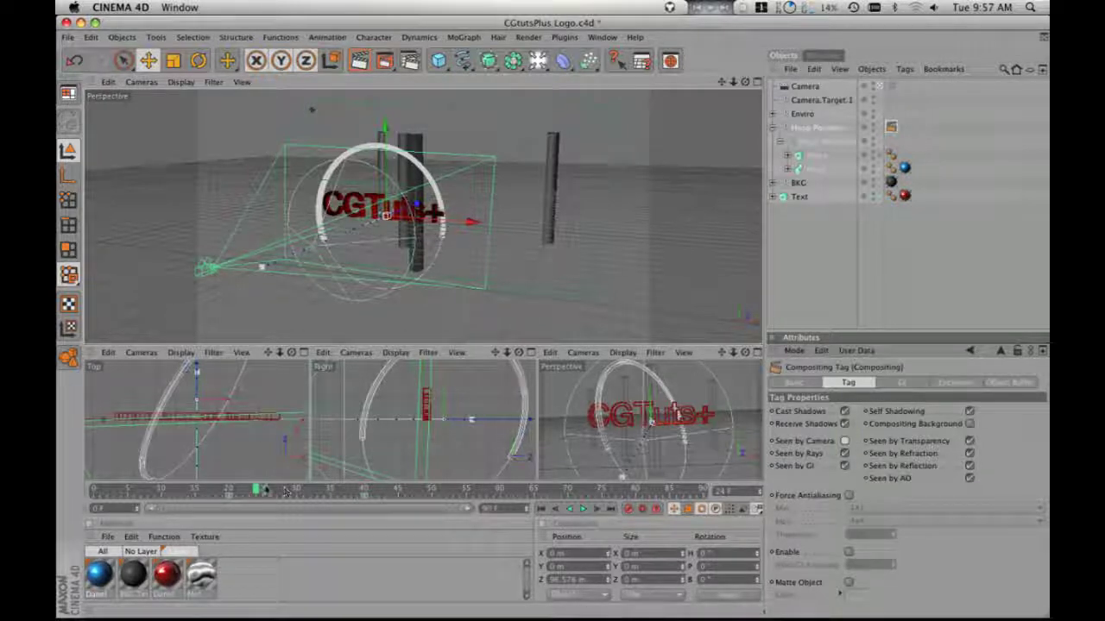
- Test-render frame 26 through the scene camera in the small perspective view and save the project
click(263, 489)
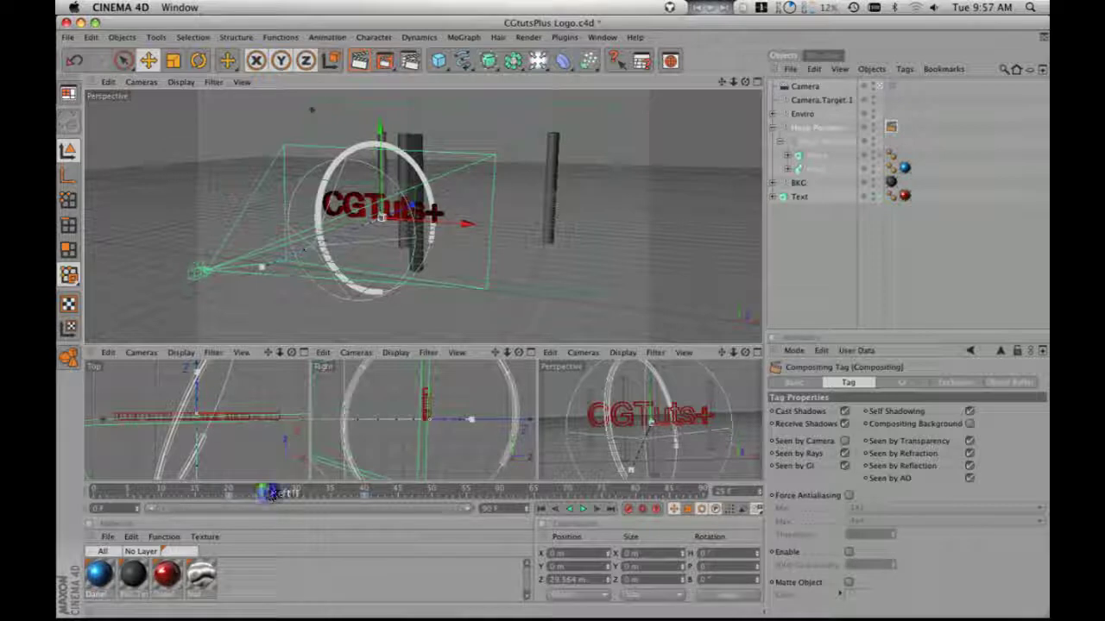
drag(271, 493, 270, 488)
key(super+r)
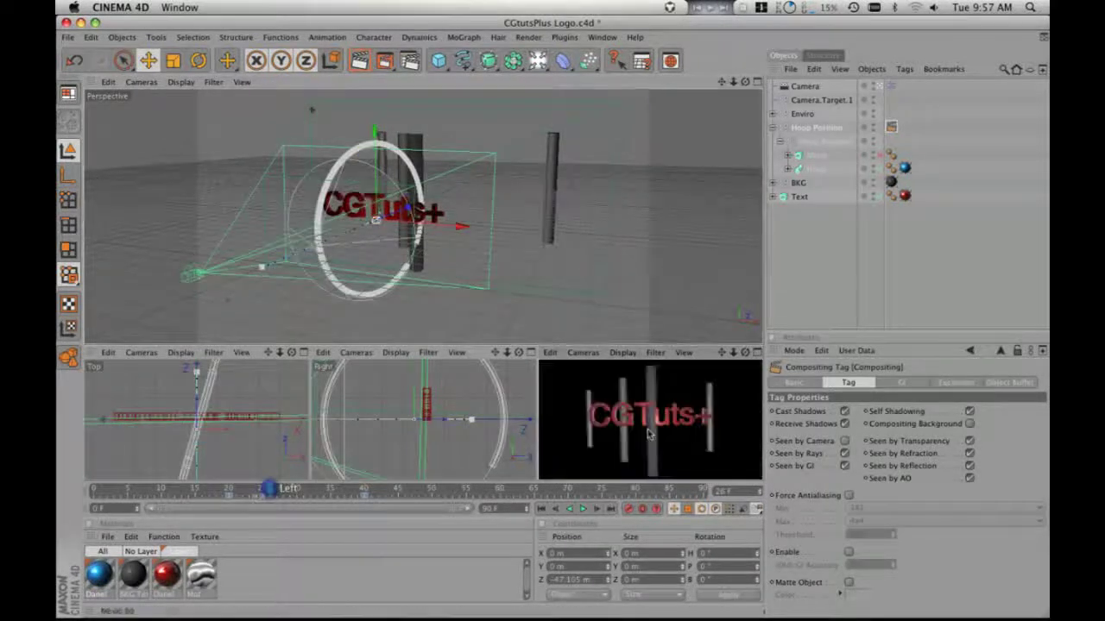
key(ctrl+s)
- Switch the large perspective view to the scene camera and render frame 26 in it
click(147, 83)
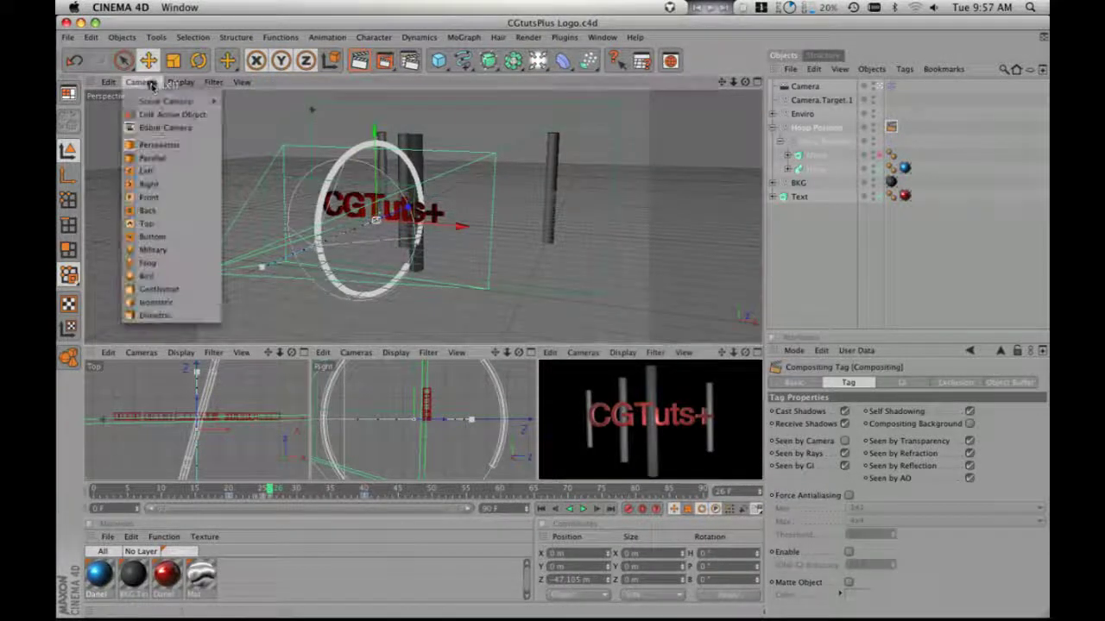
mouse_move(172, 101)
click(237, 100)
key(ctrl+r)
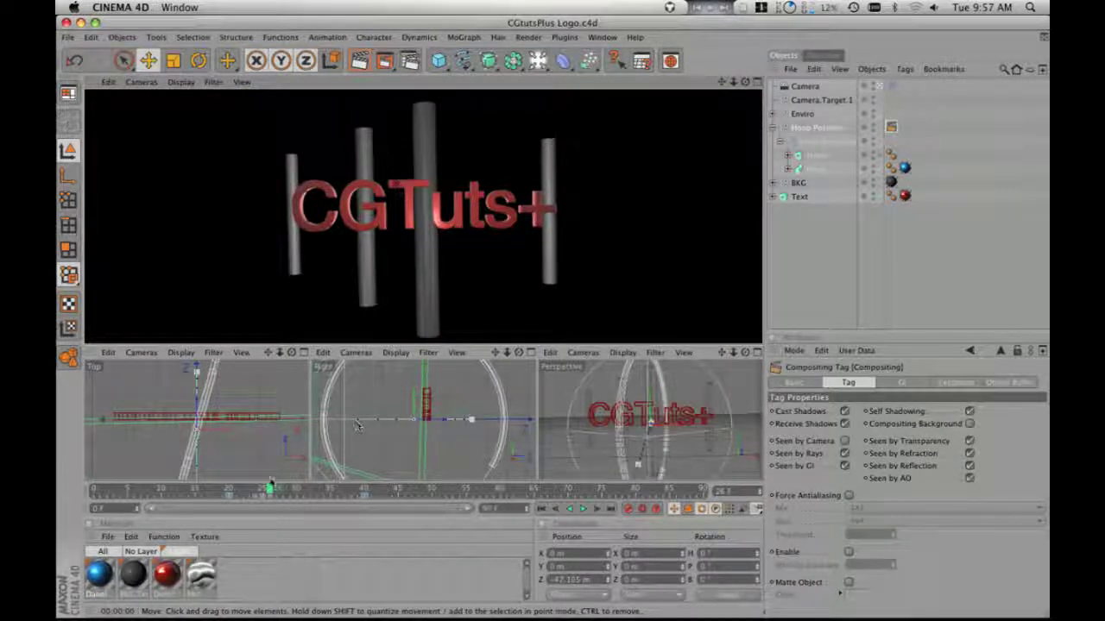
- Test-render frames 28 and 31 in the large camera view
drag(269, 489, 284, 489)
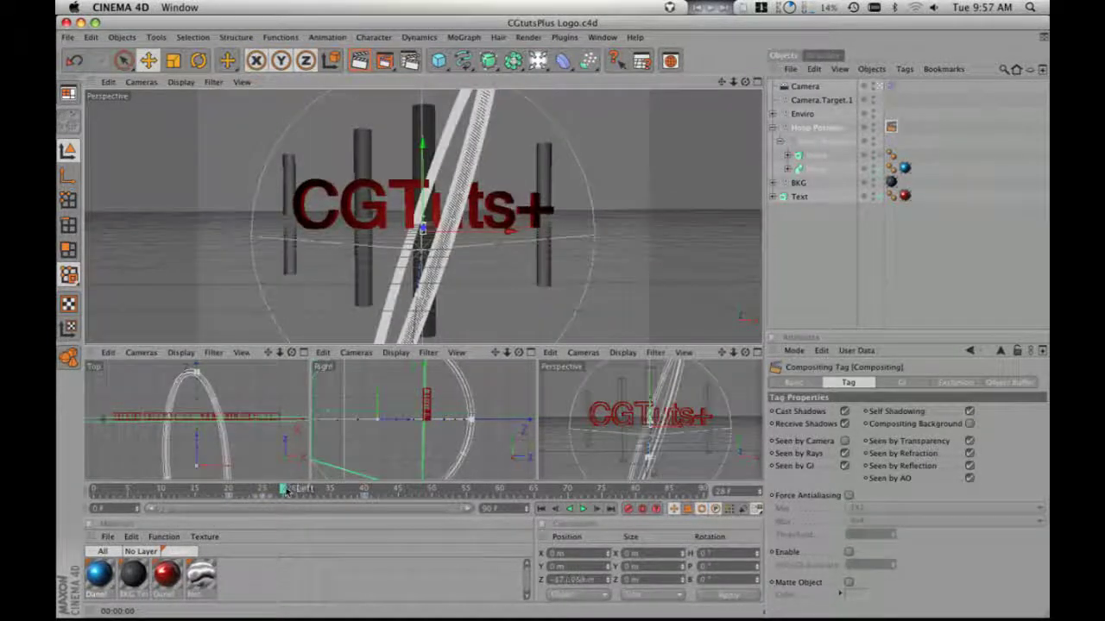
key(ctrl+r)
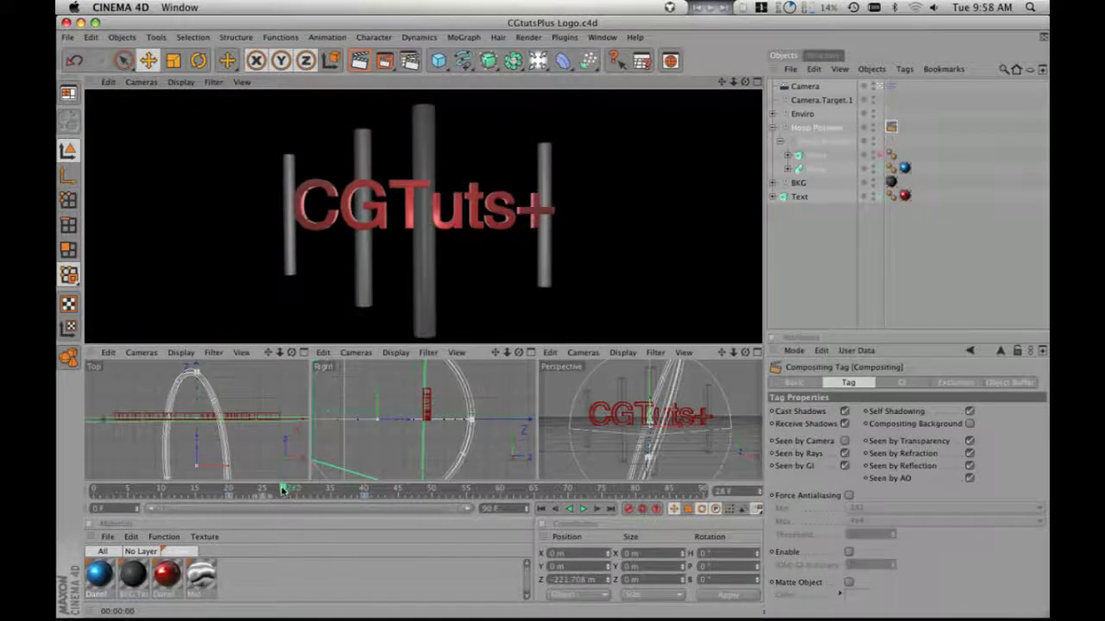
drag(283, 489, 304, 489)
key(ctrl+r)
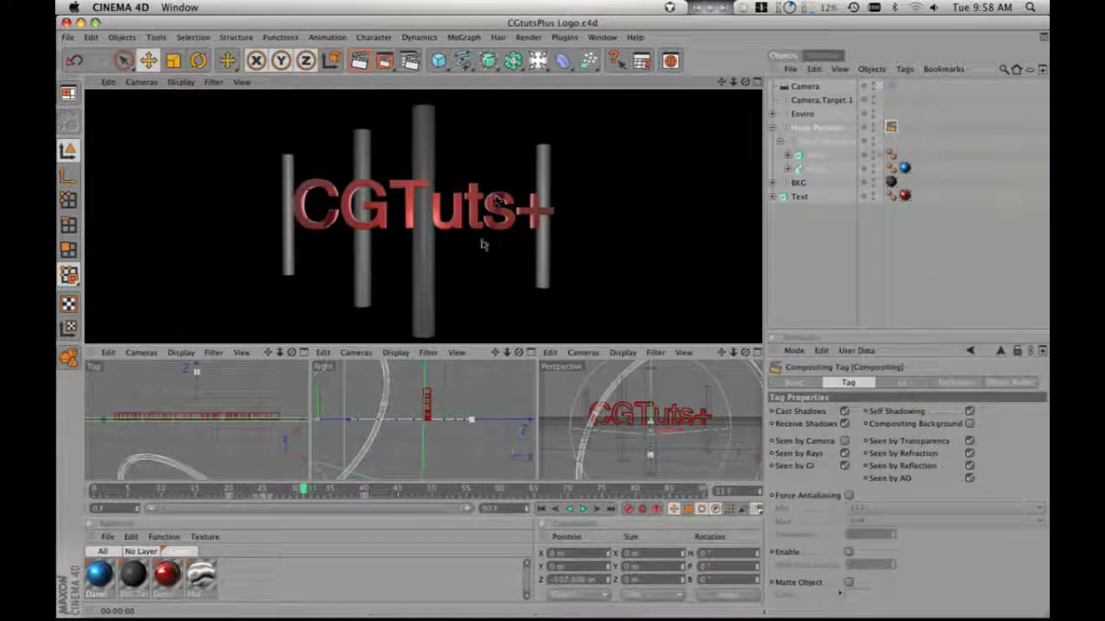
- Set the render output's frame range to run from frame 0 to frame 60
click(296, 488)
drag(233, 488, 503, 490)
click(528, 37)
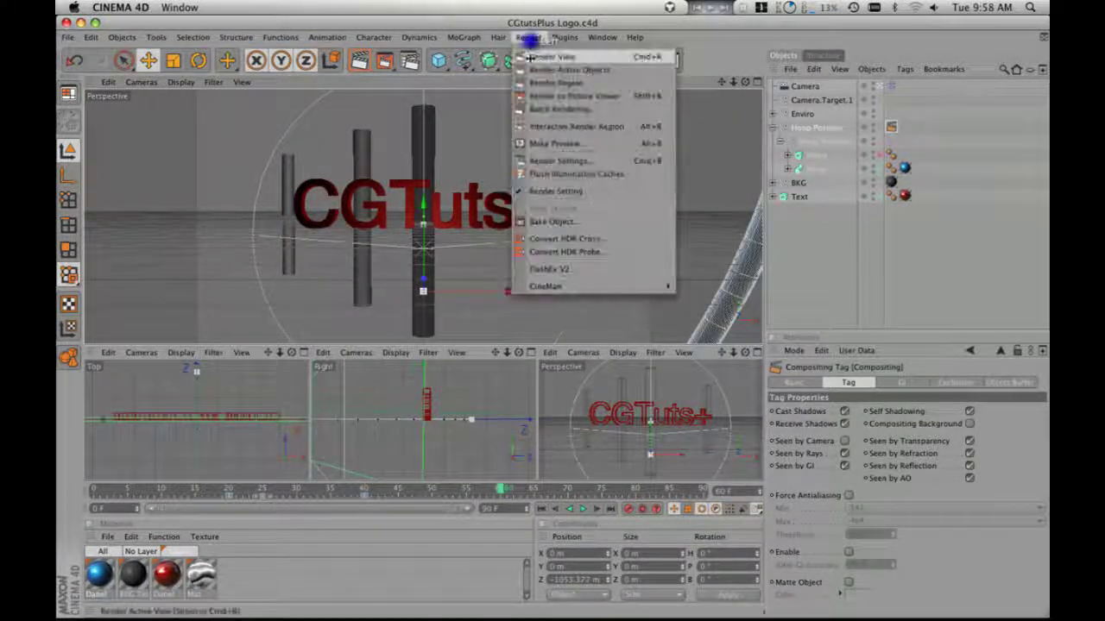
click(558, 162)
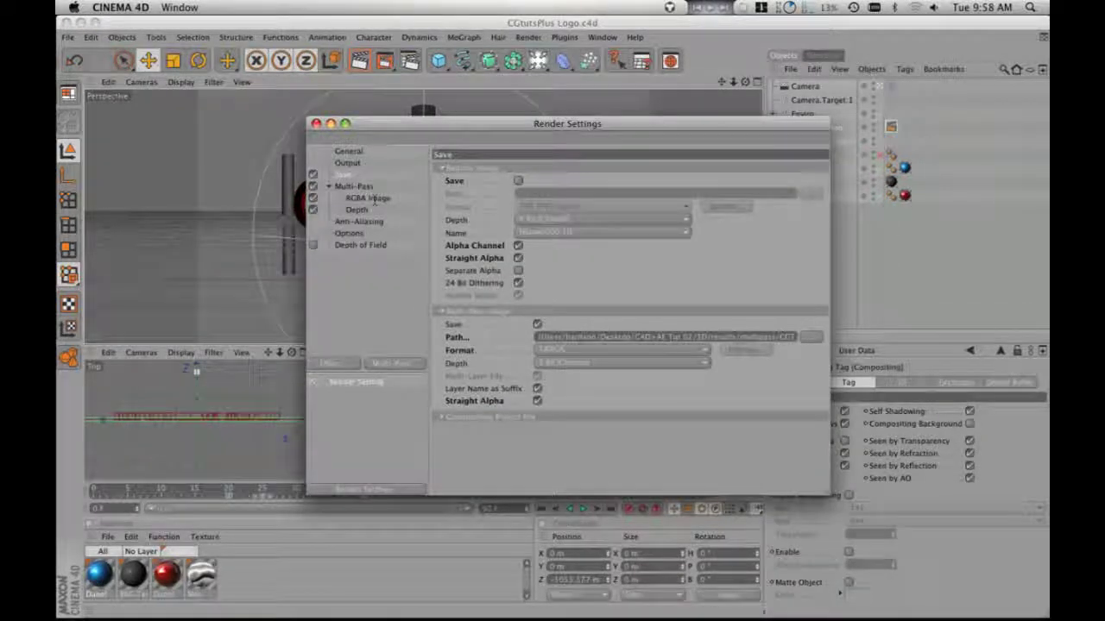
click(354, 162)
double_click(531, 308)
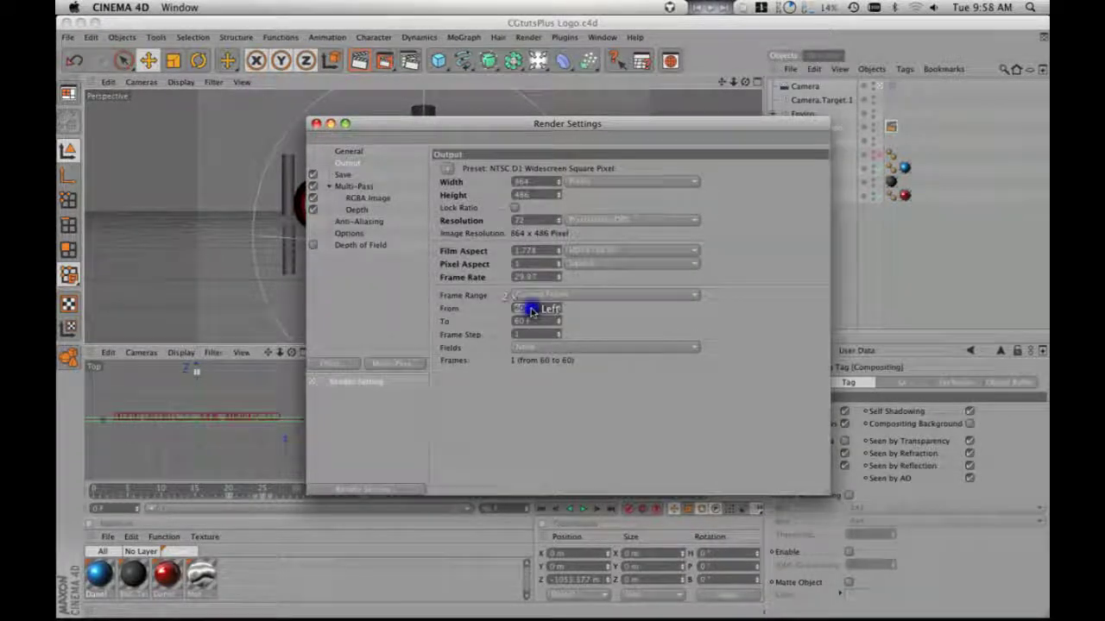
text(0)
key(Return)
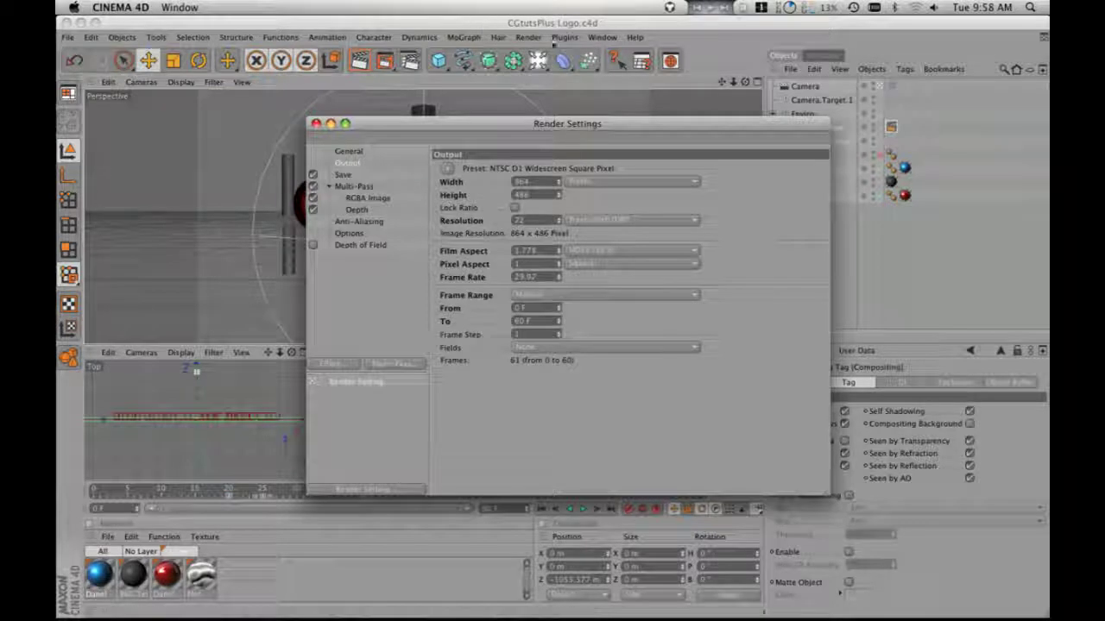
click(528, 37)
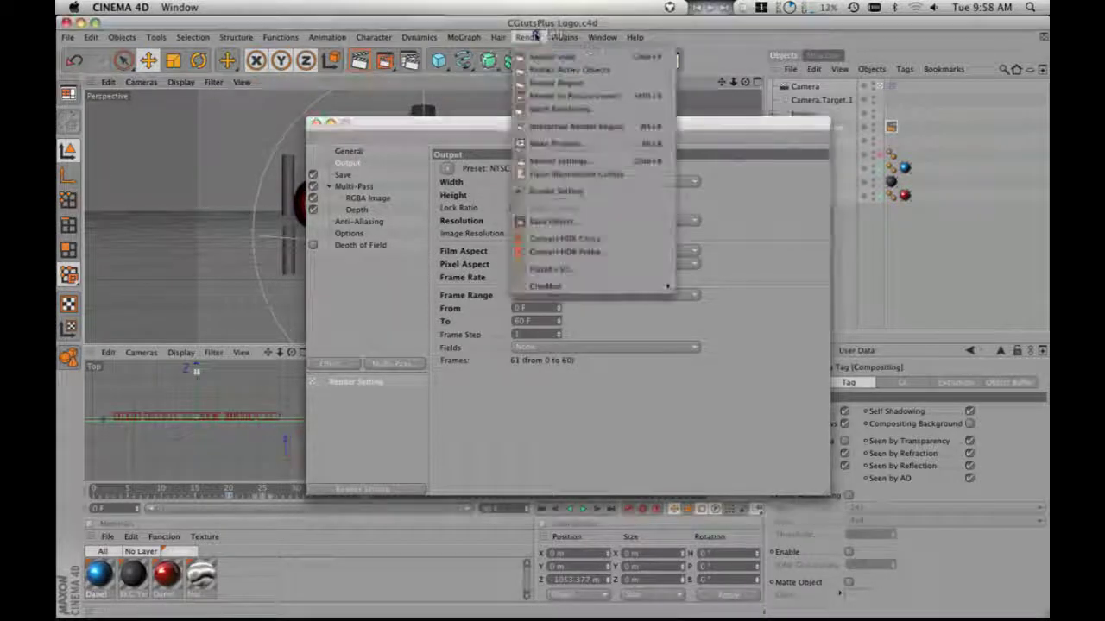
click(568, 96)
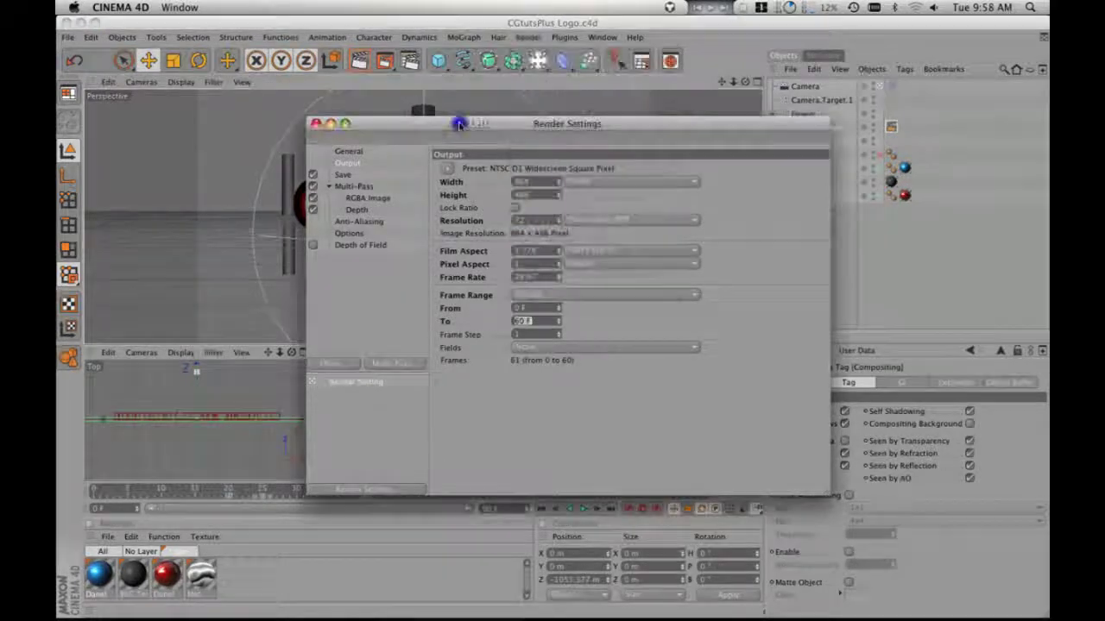
- Set the multi-pass image path to CGTutsPlus Logo inside a new folder named multipass animated in the results folder
click(344, 176)
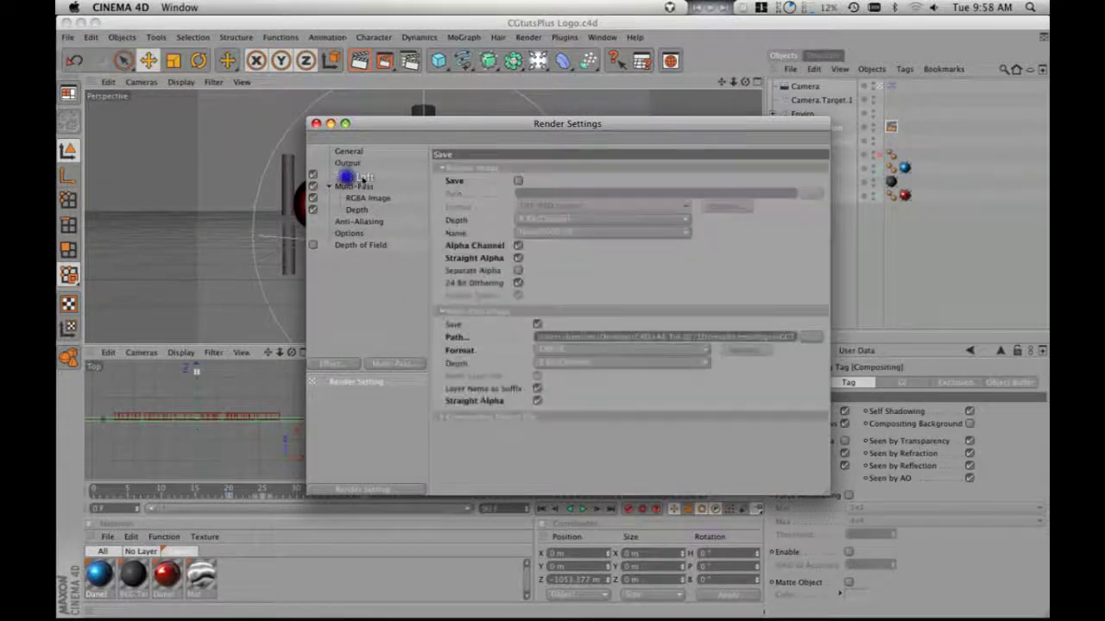
click(806, 338)
click(557, 227)
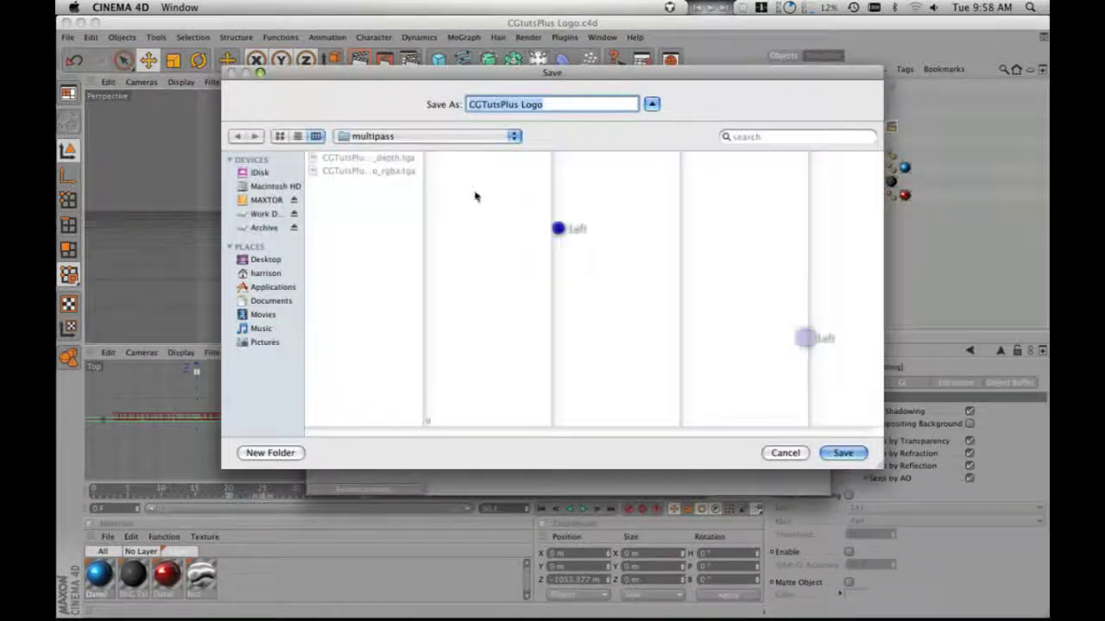
click(415, 140)
click(412, 150)
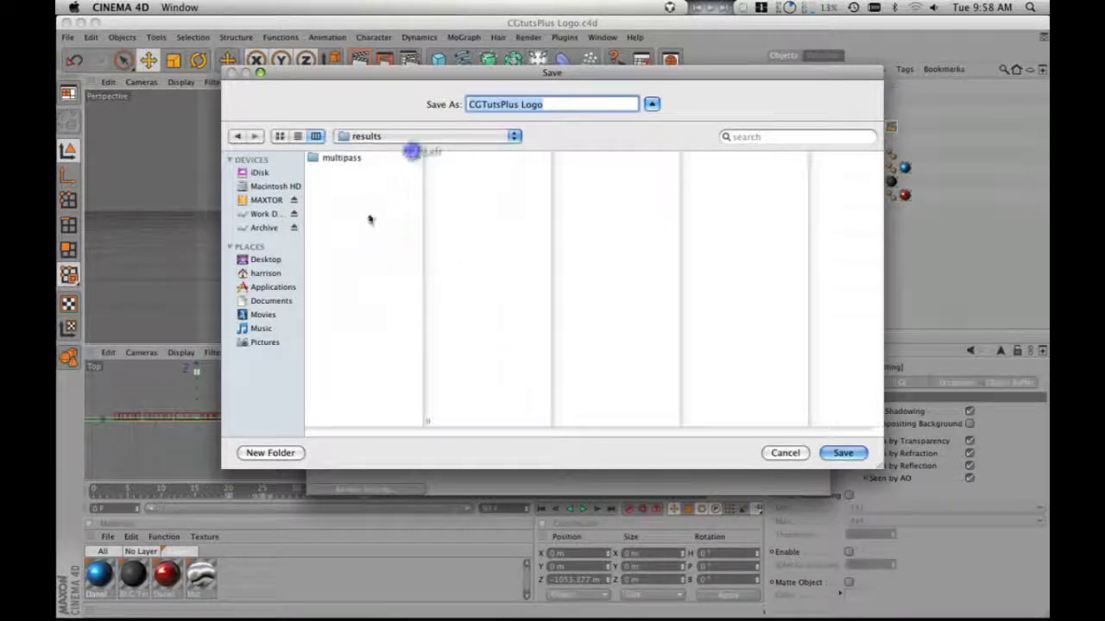
click(353, 205)
click(270, 453)
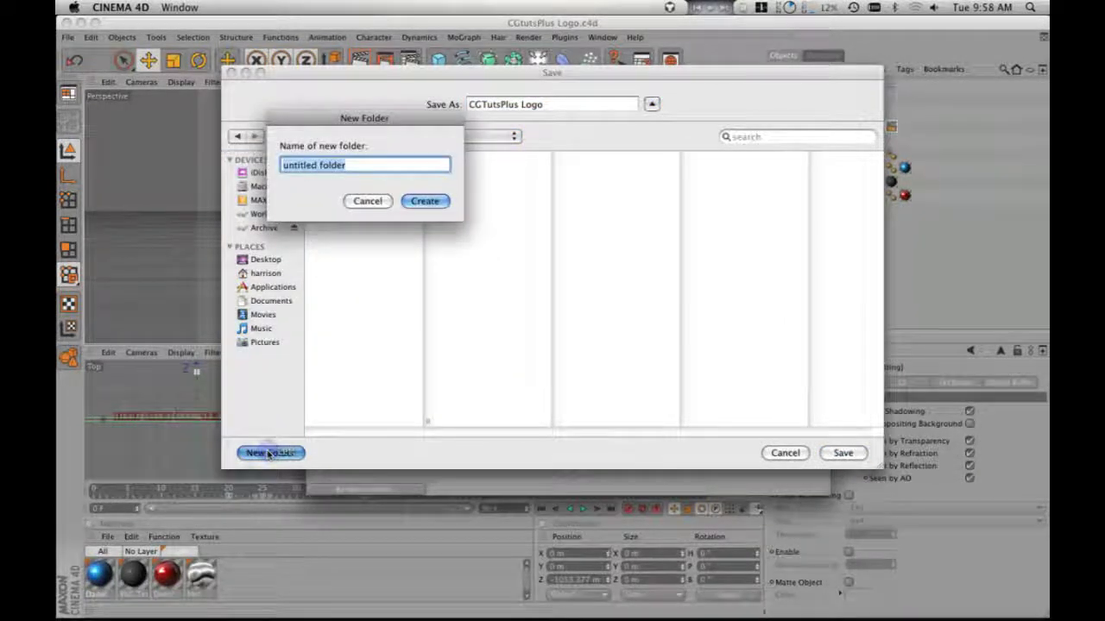
text(multipass an)
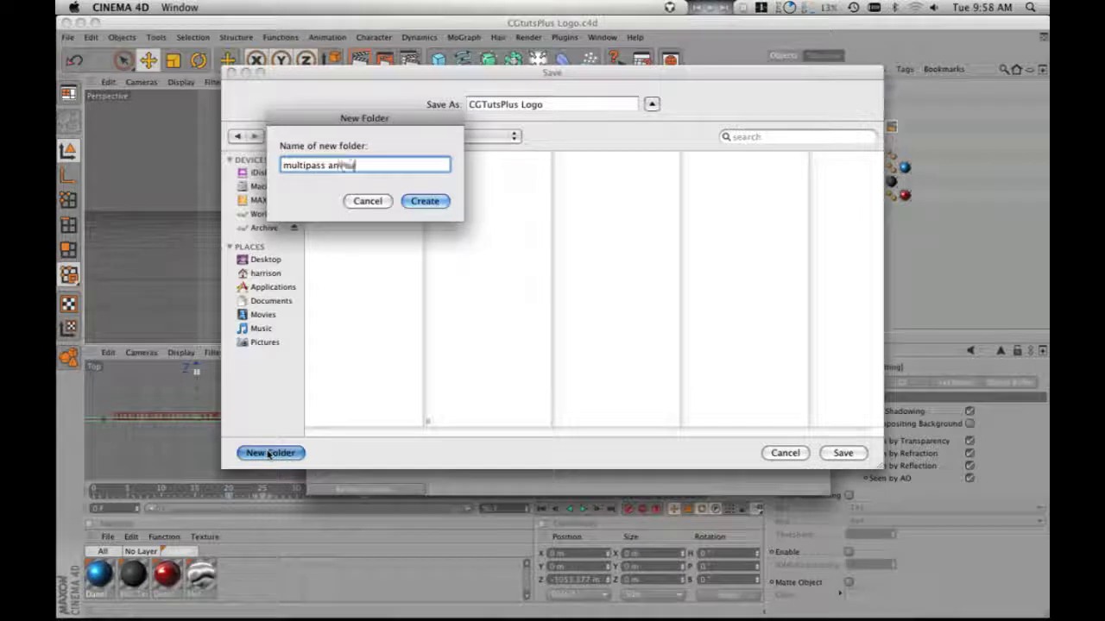
text(imated)
key(Return)
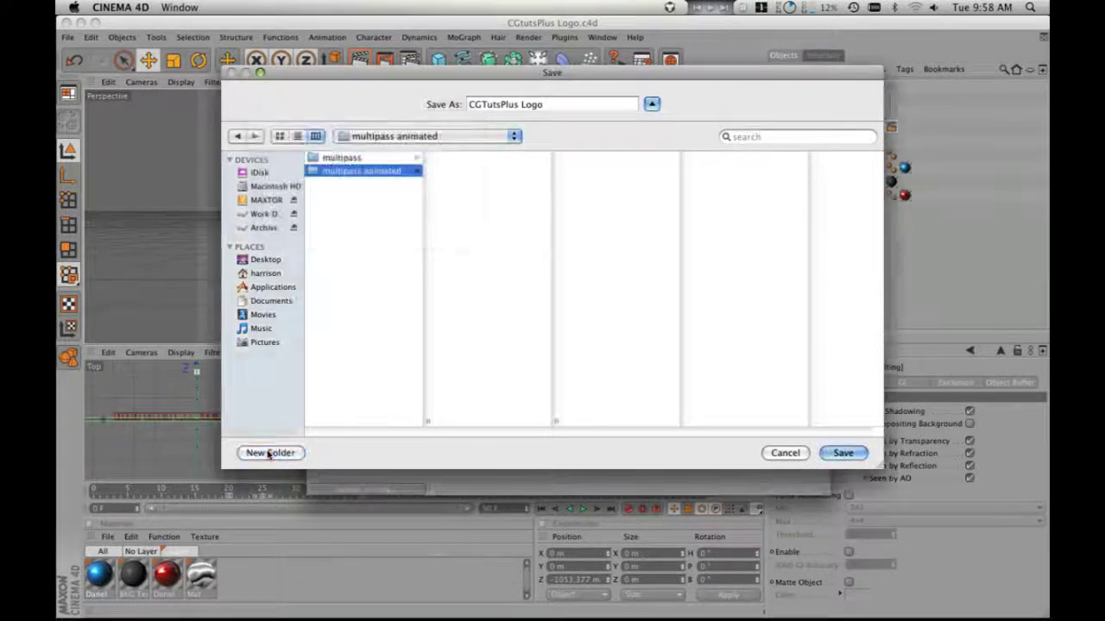
click(841, 453)
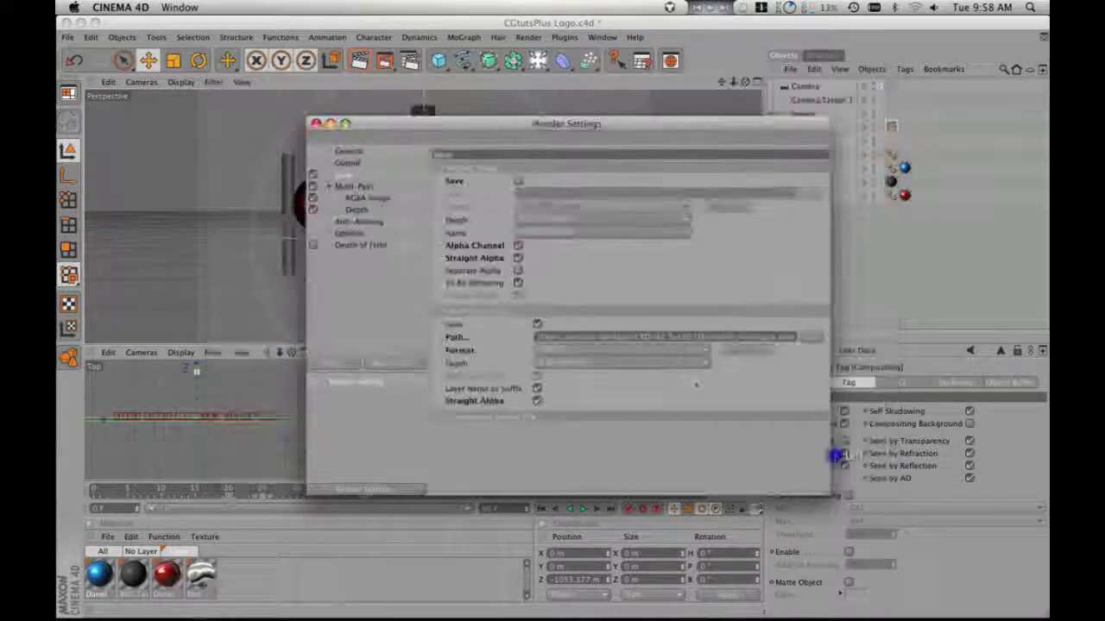
- Render the animation to the Picture Viewer with the multi-pass output settings
click(527, 37)
click(561, 93)
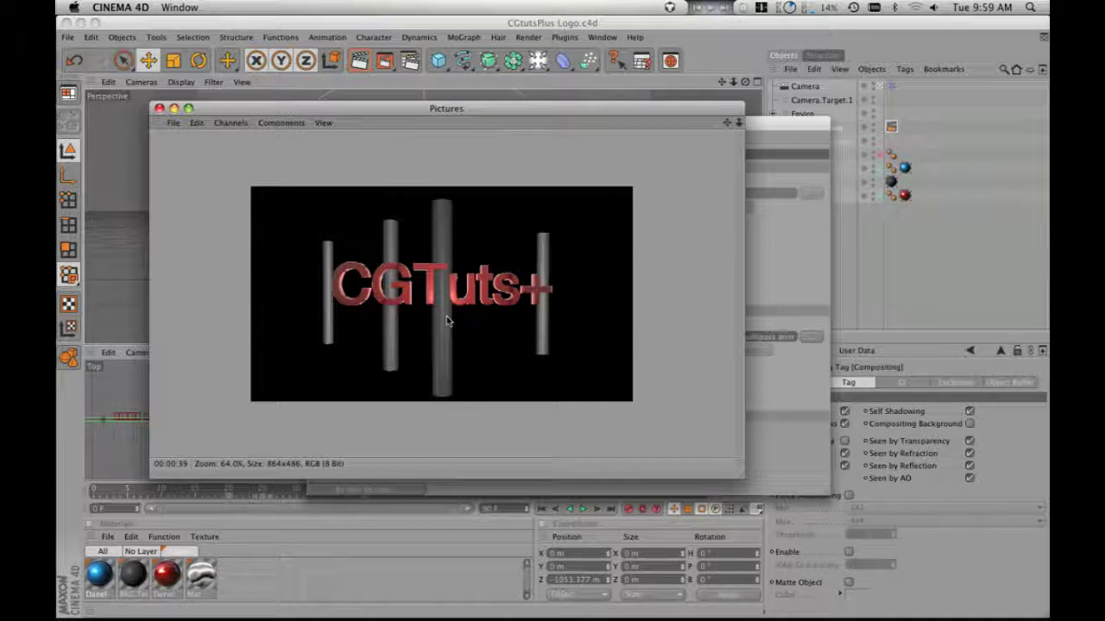
- Switch to After Effects, show the project's footage list and save the project
key(super+Tab)
click(82, 54)
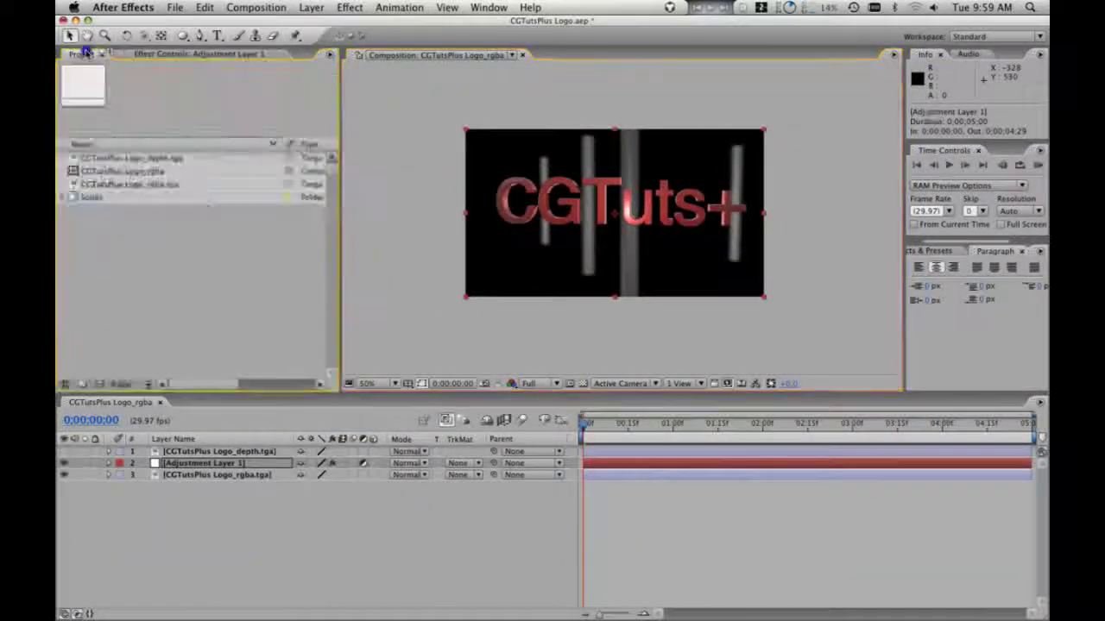
click(151, 252)
key(super+s)
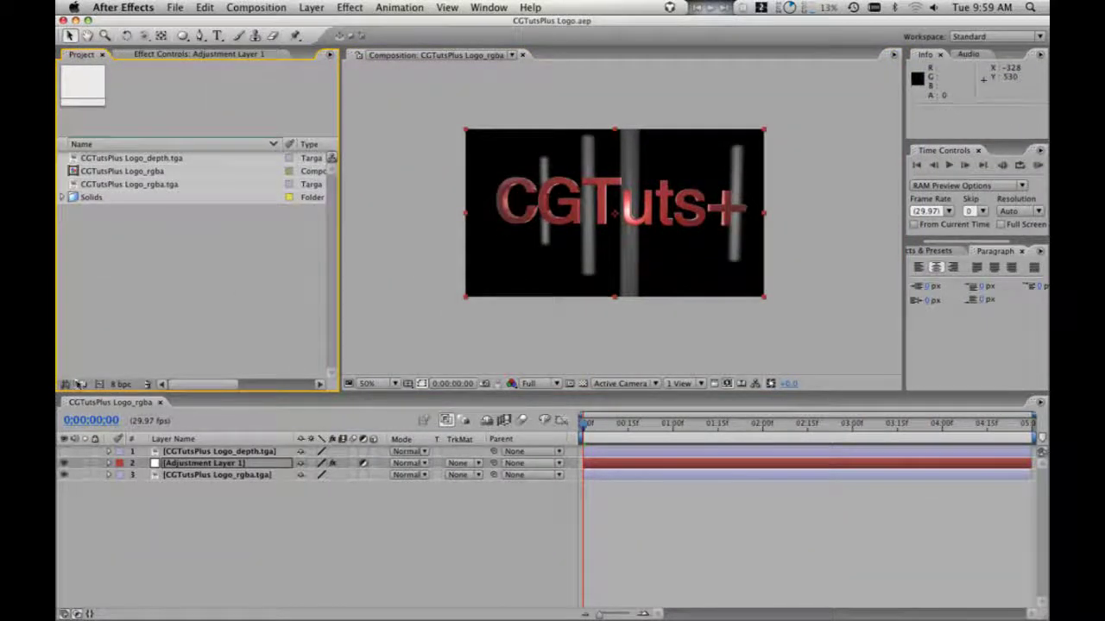
- Create a project folder named 3D
click(77, 382)
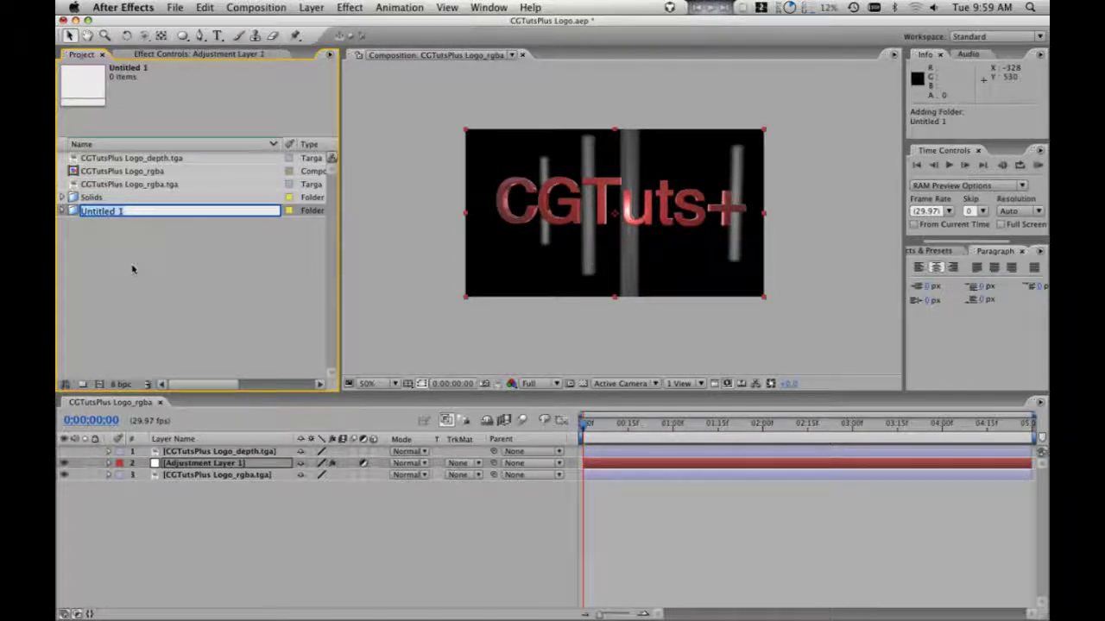
text(3D)
key(Return)
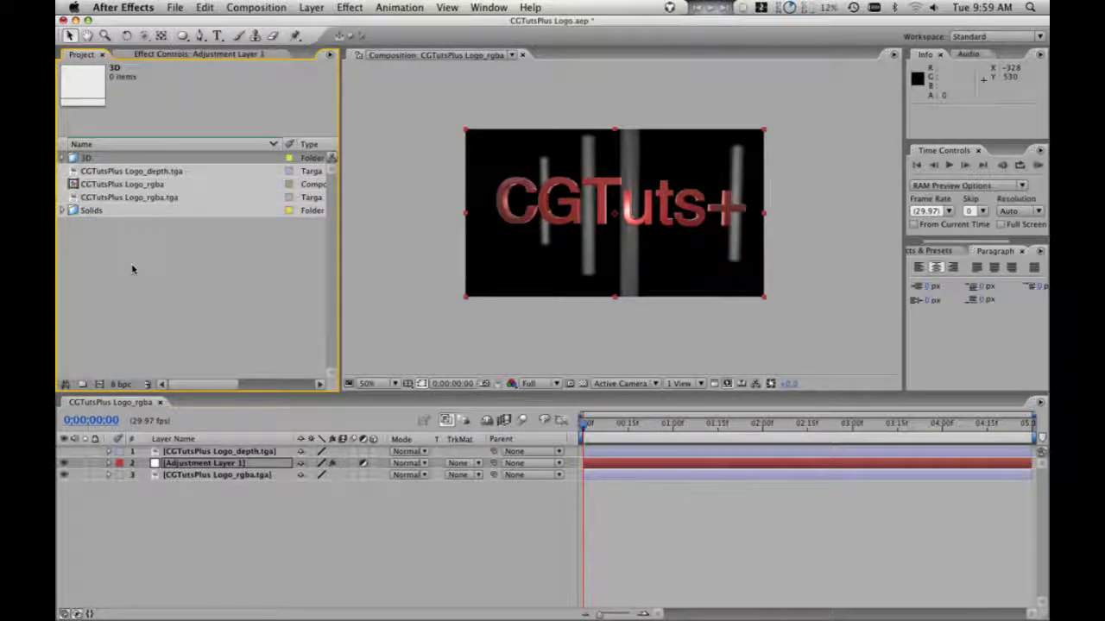
- Import the depth pass from the multipass animated folder into the 3D folder as a Targa sequence
key(super+i)
click(397, 97)
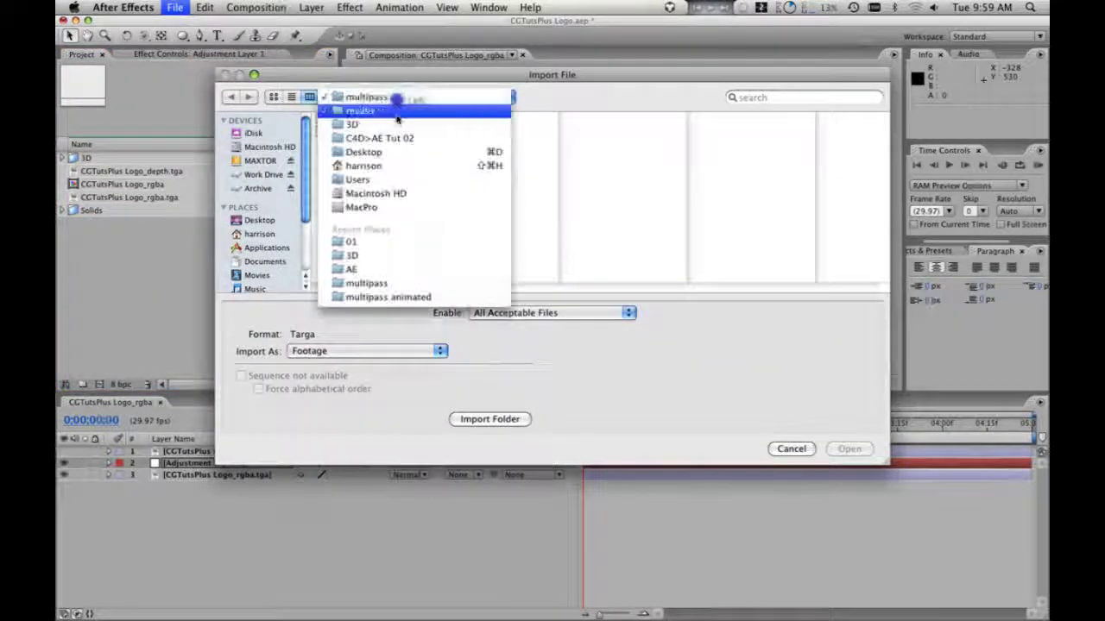
click(395, 108)
click(369, 133)
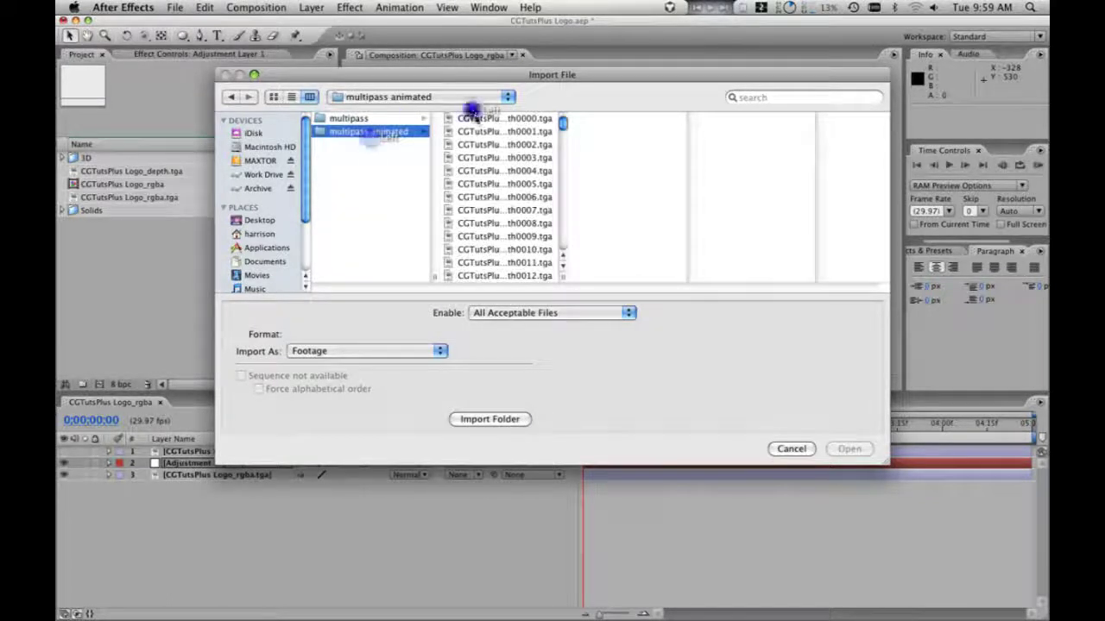
click(470, 118)
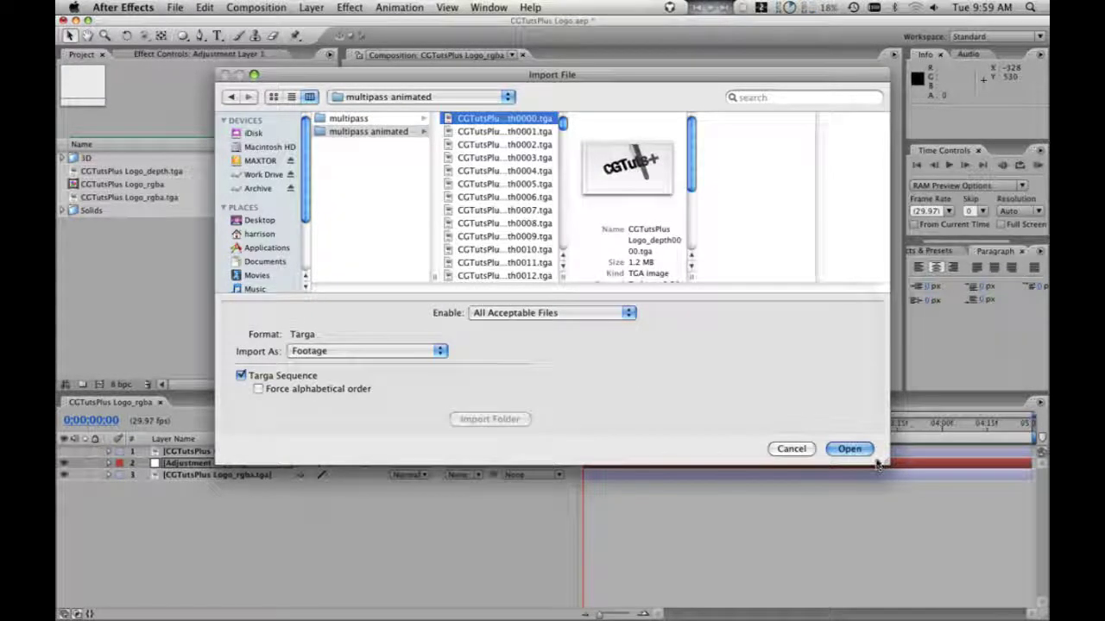
key(Return)
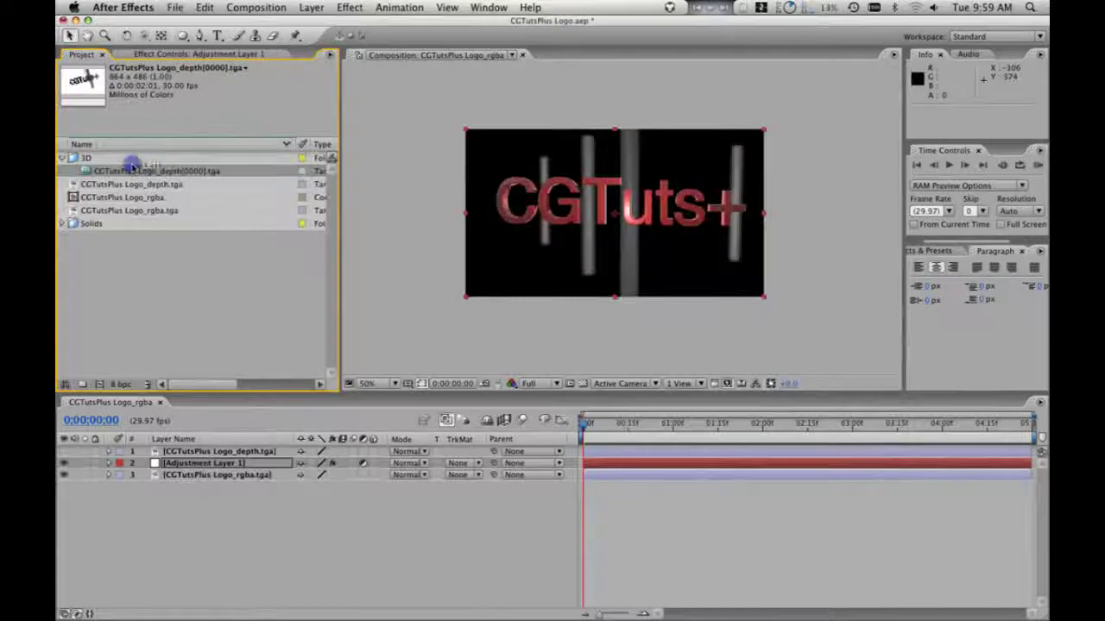
- Import the RGBA pass from the multipass animated folder into the 3D folder as a Targa sequence and save the project
double_click(132, 164)
scroll(348, 179, down, 6)
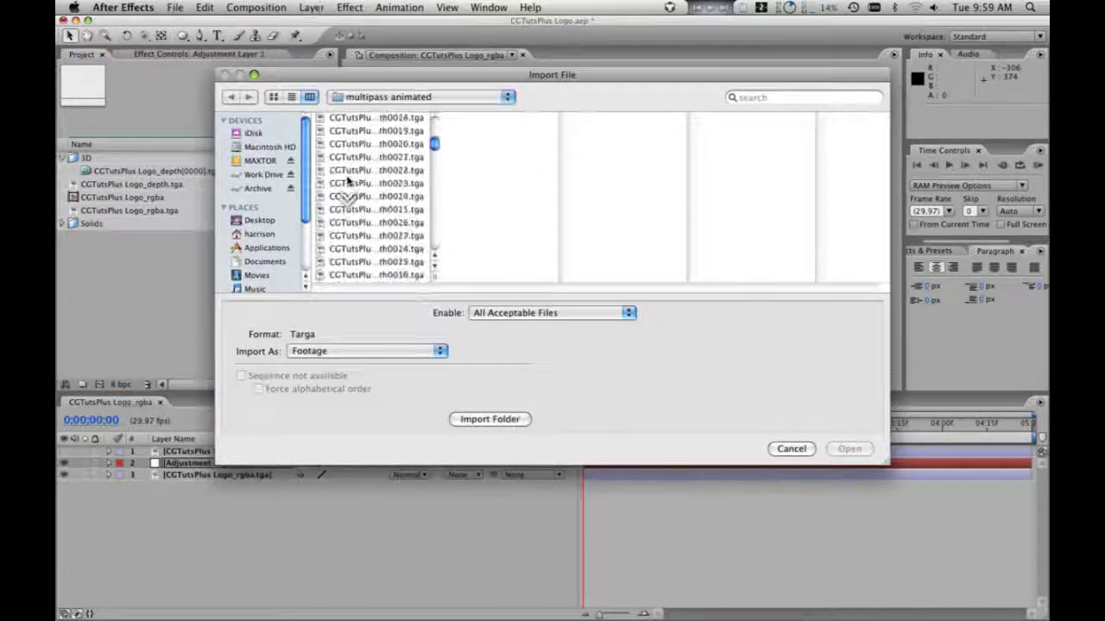
scroll(348, 179, down, 15)
click(362, 192)
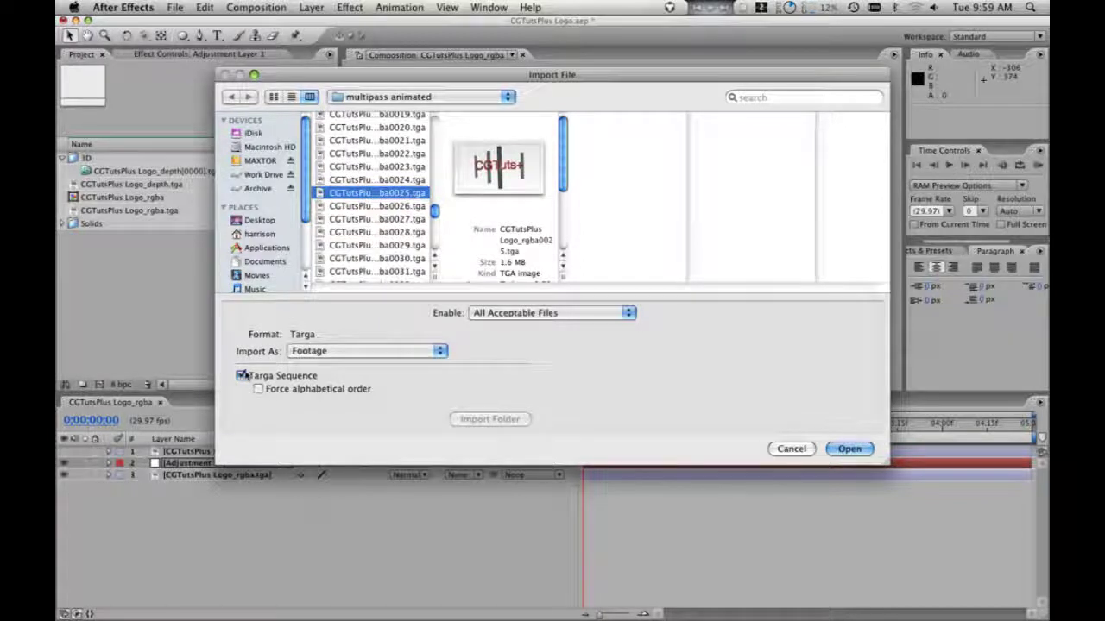
scroll(389, 177, up, 2)
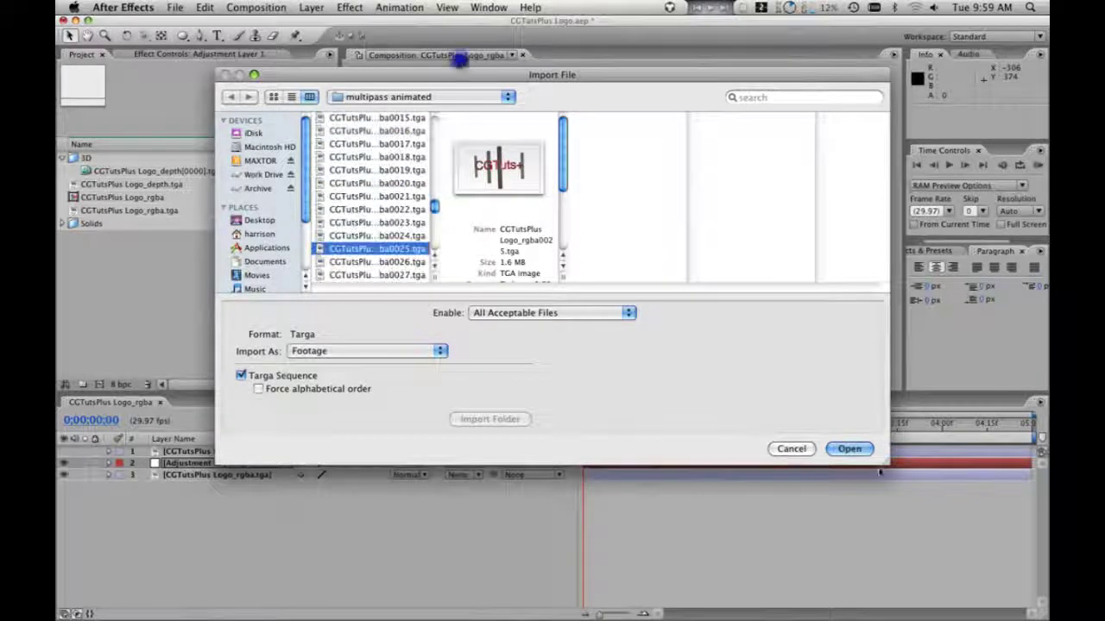
key(Return)
click(382, 242)
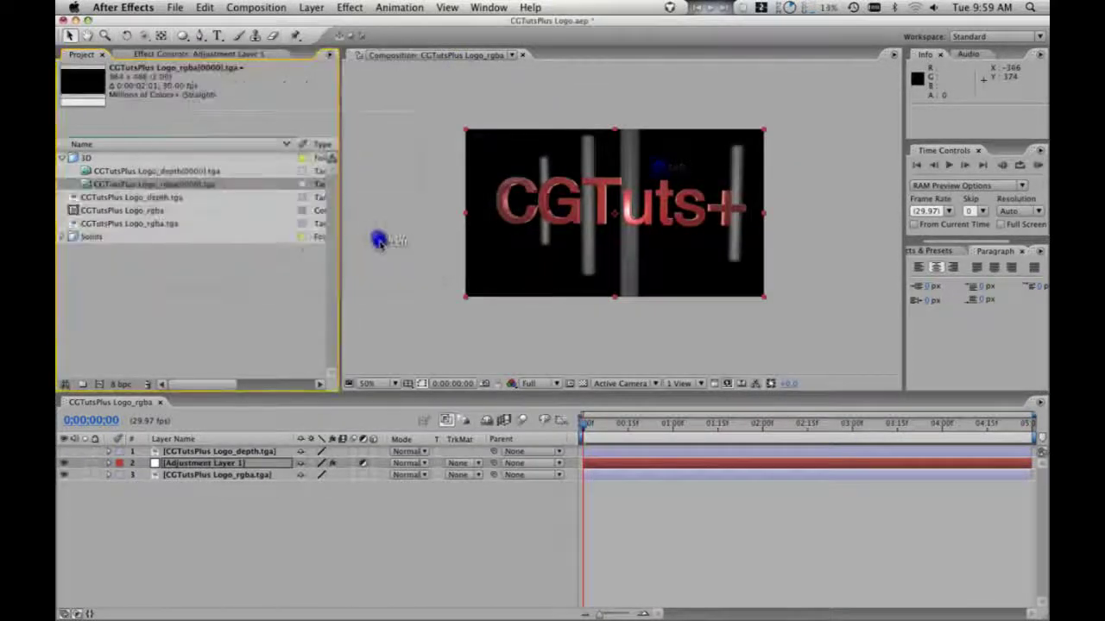
key(super+s)
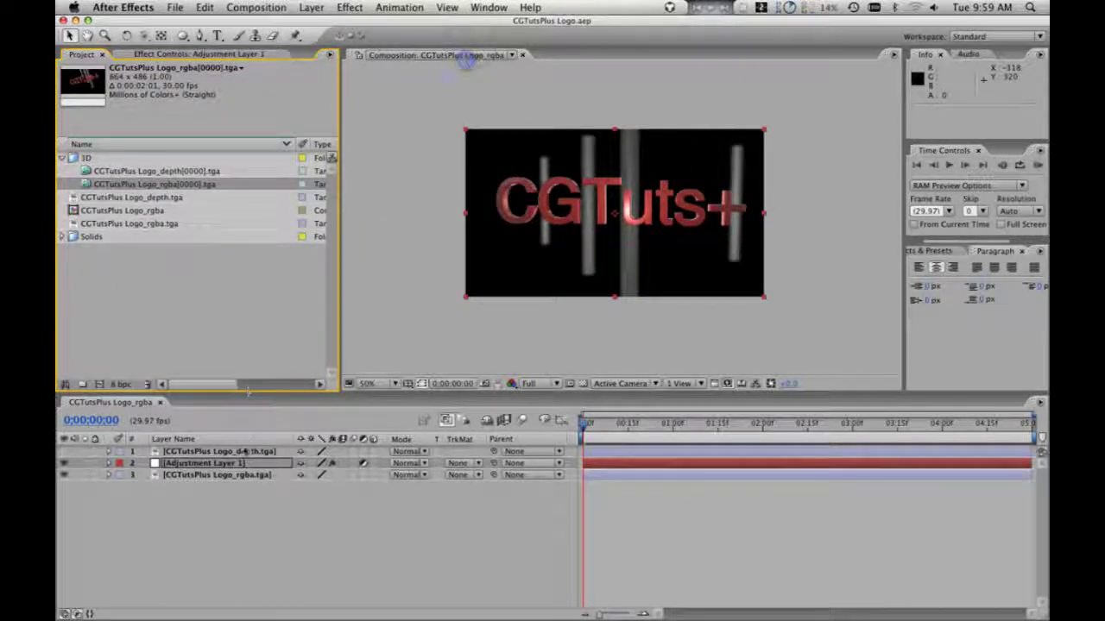
- Examine the composition's depth, RGBA and adjustment layers, including the adjustment layer's Lens Blur settings
click(243, 452)
click(241, 474)
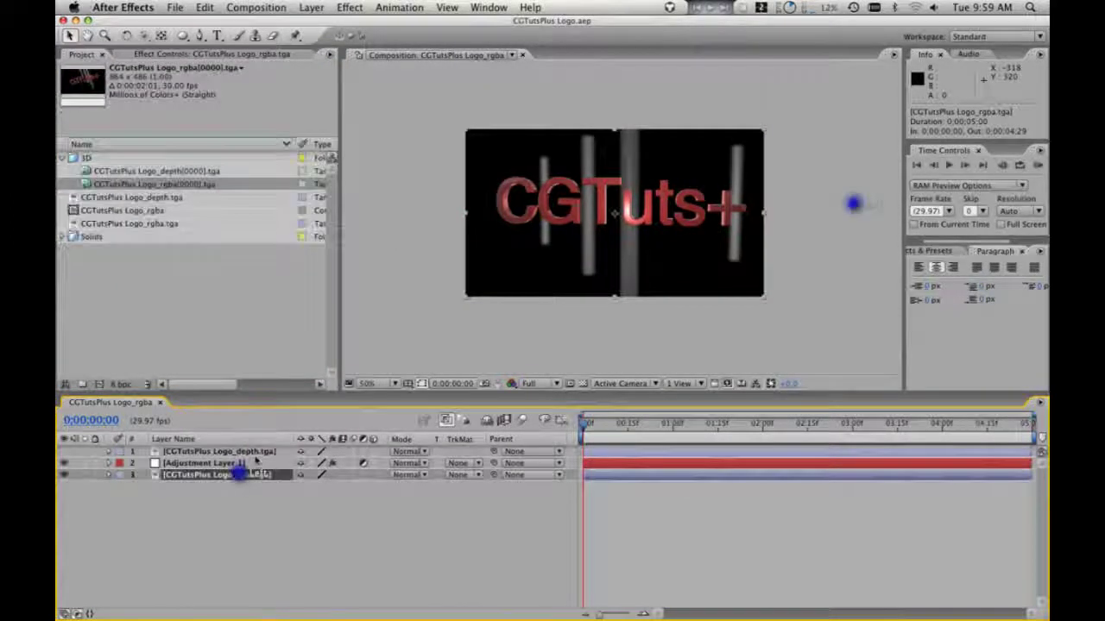
click(254, 452)
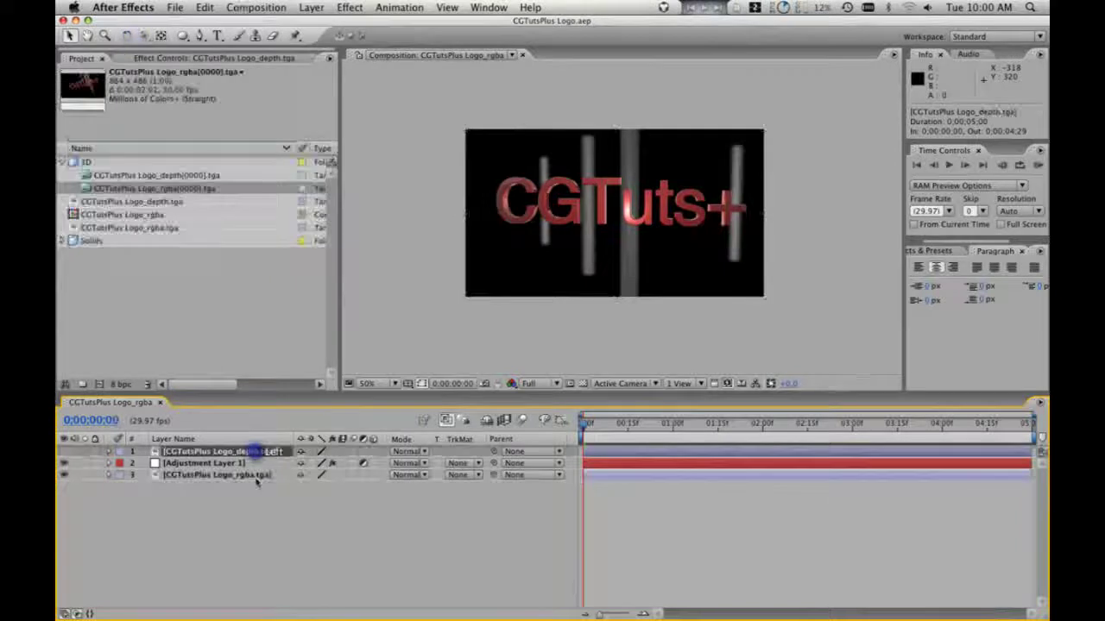
click(257, 475)
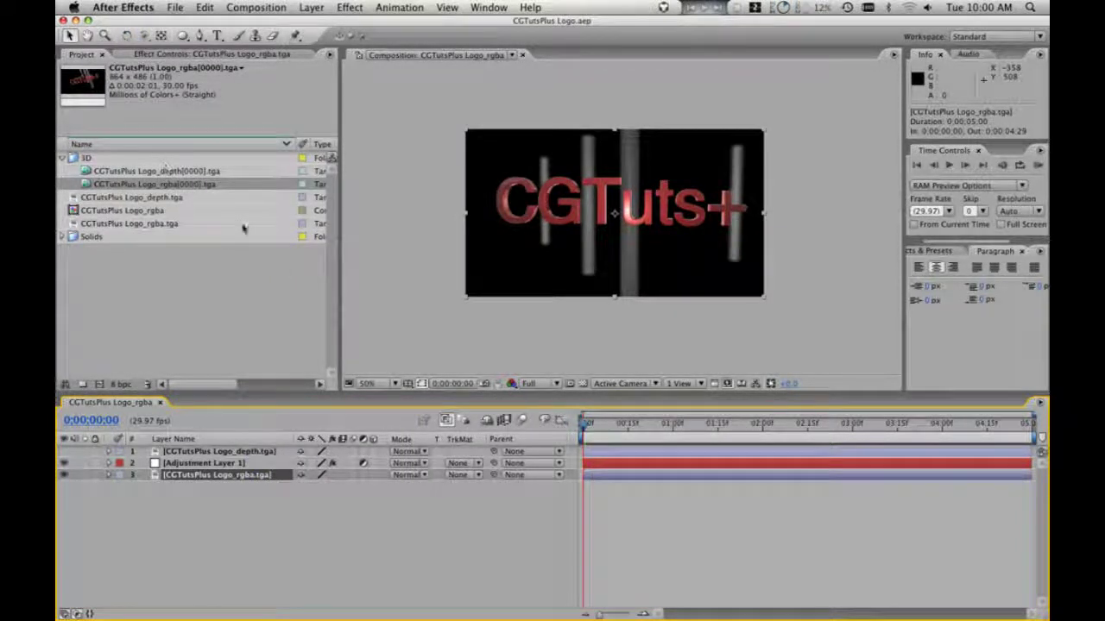
click(211, 463)
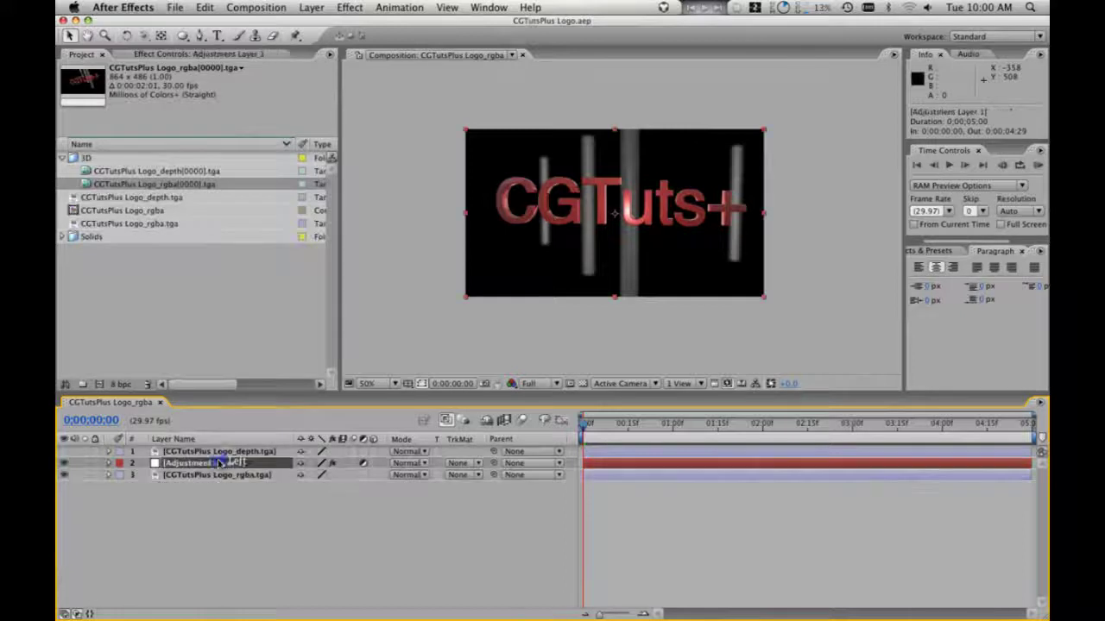
click(157, 55)
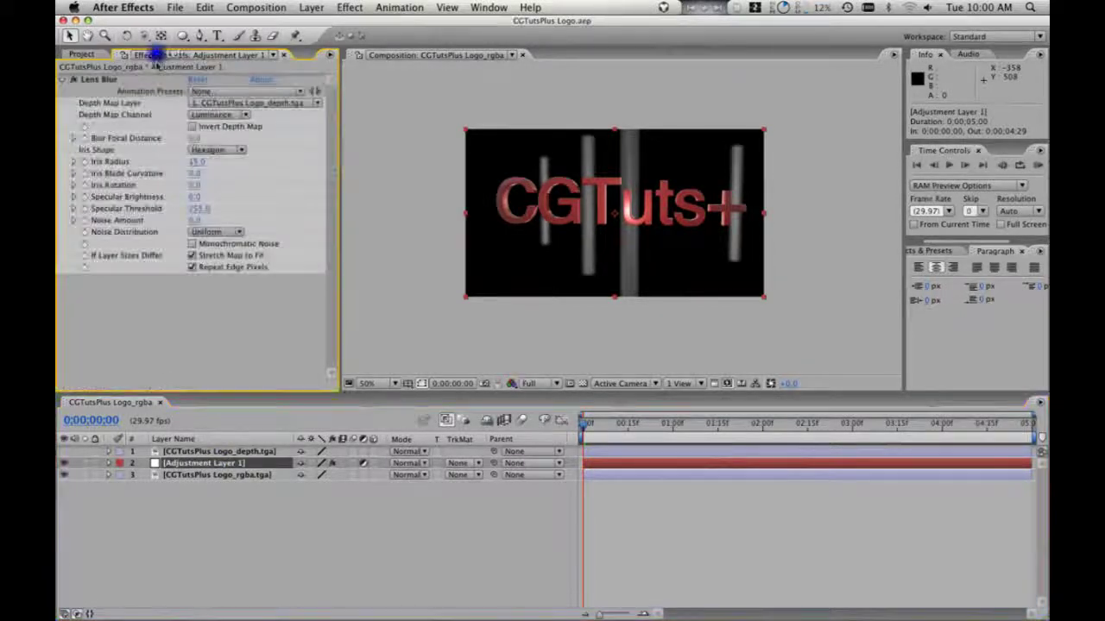
click(234, 451)
- Apply the Bulge and Dust & Scratches effects to the CGTutsPlus Logo_rgba.tga layer
click(246, 475)
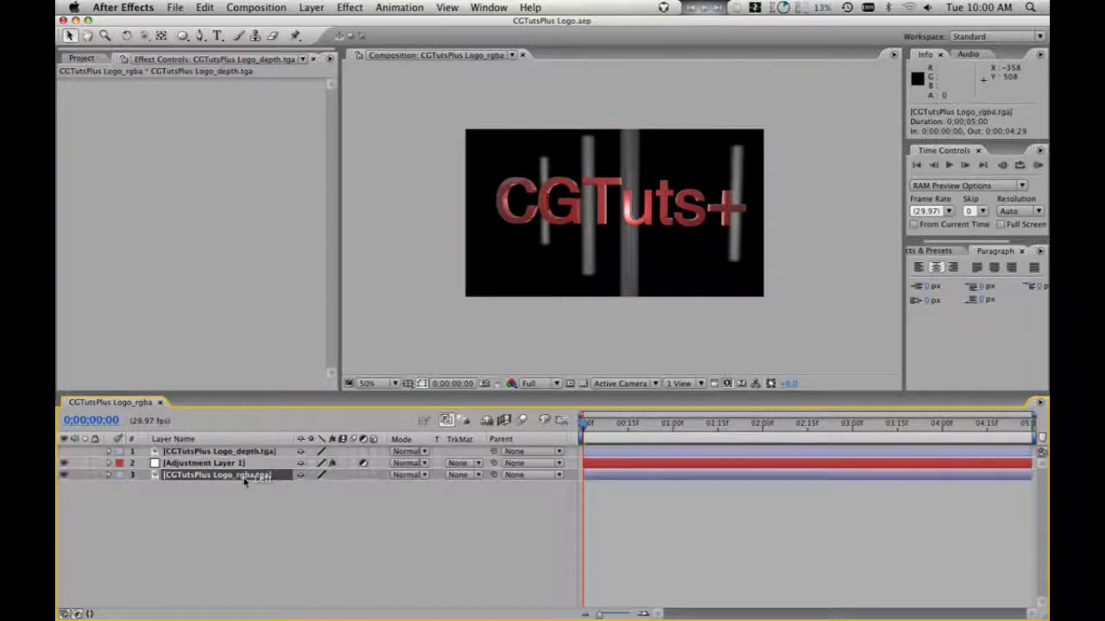
click(349, 7)
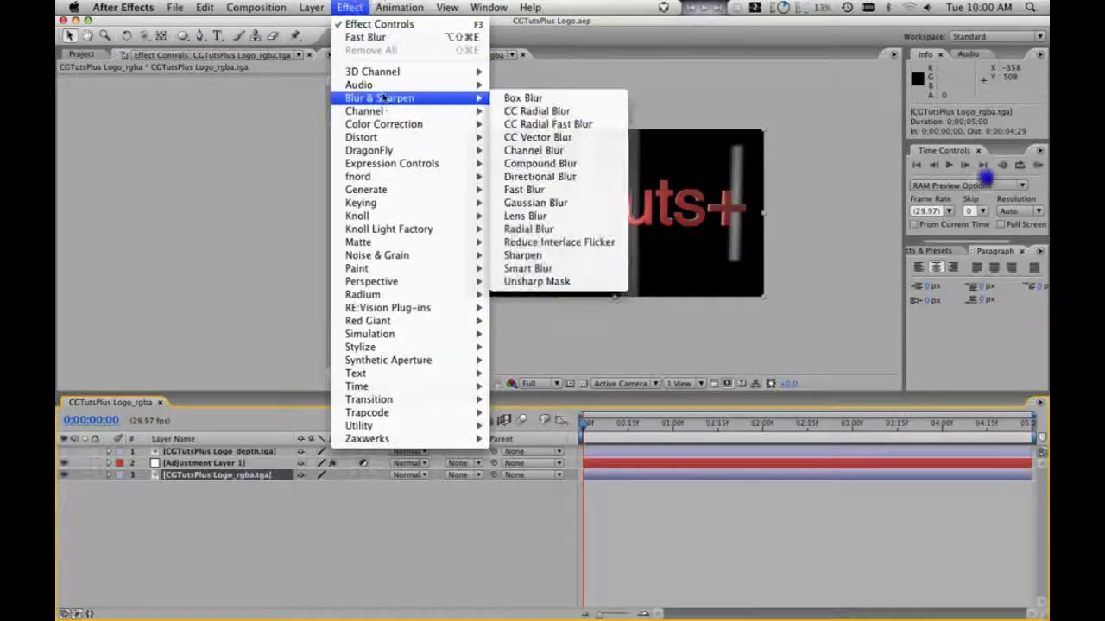
mouse_move(415, 127)
mouse_move(371, 137)
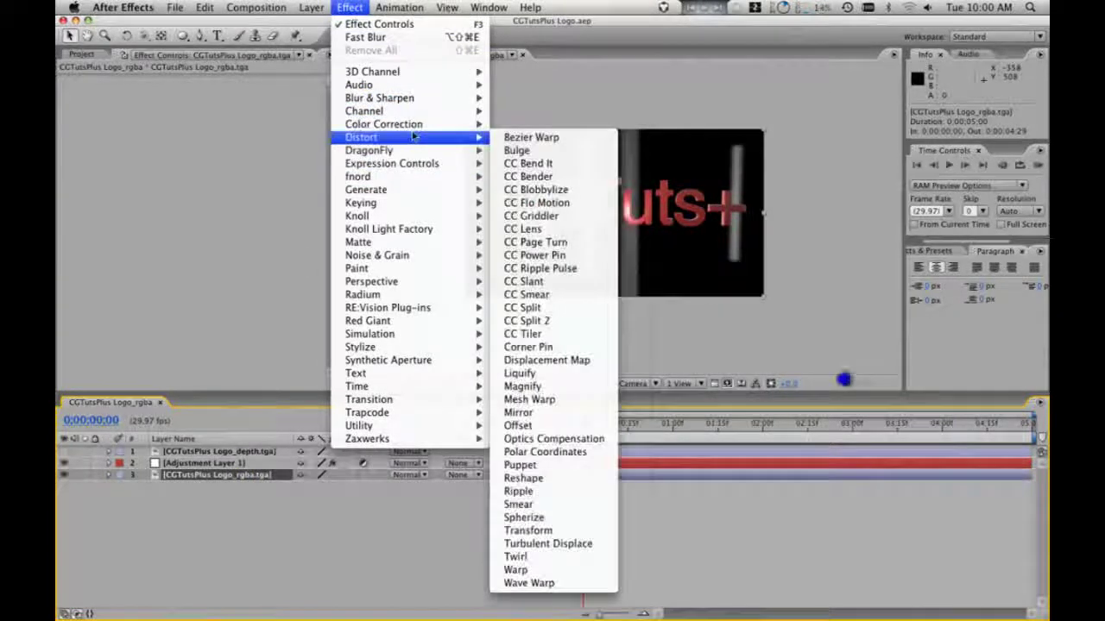
click(522, 150)
click(349, 6)
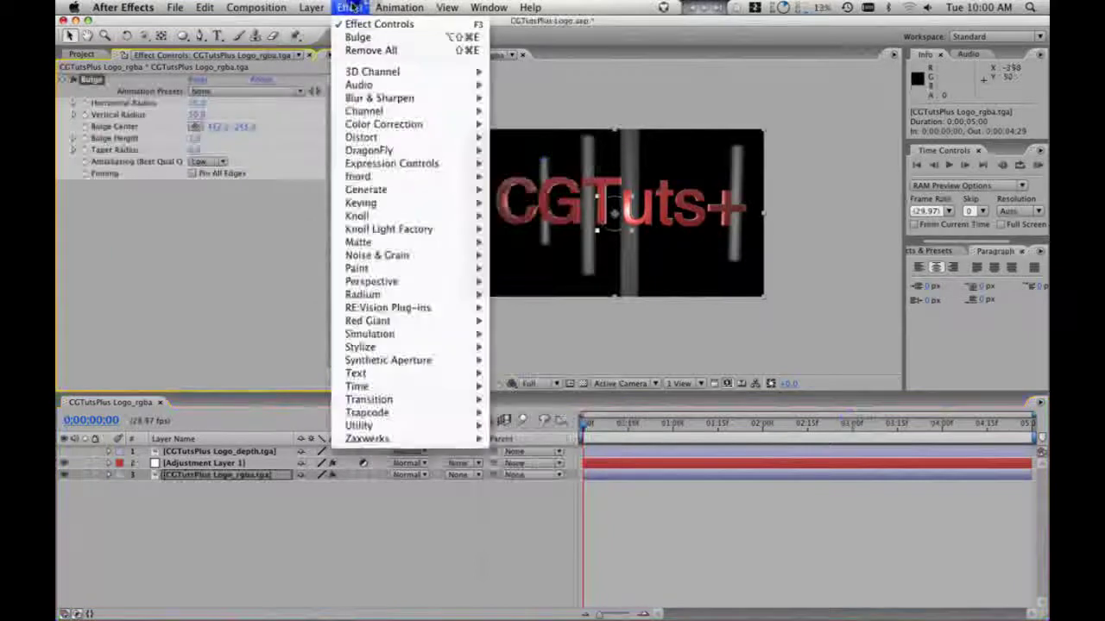
mouse_move(384, 257)
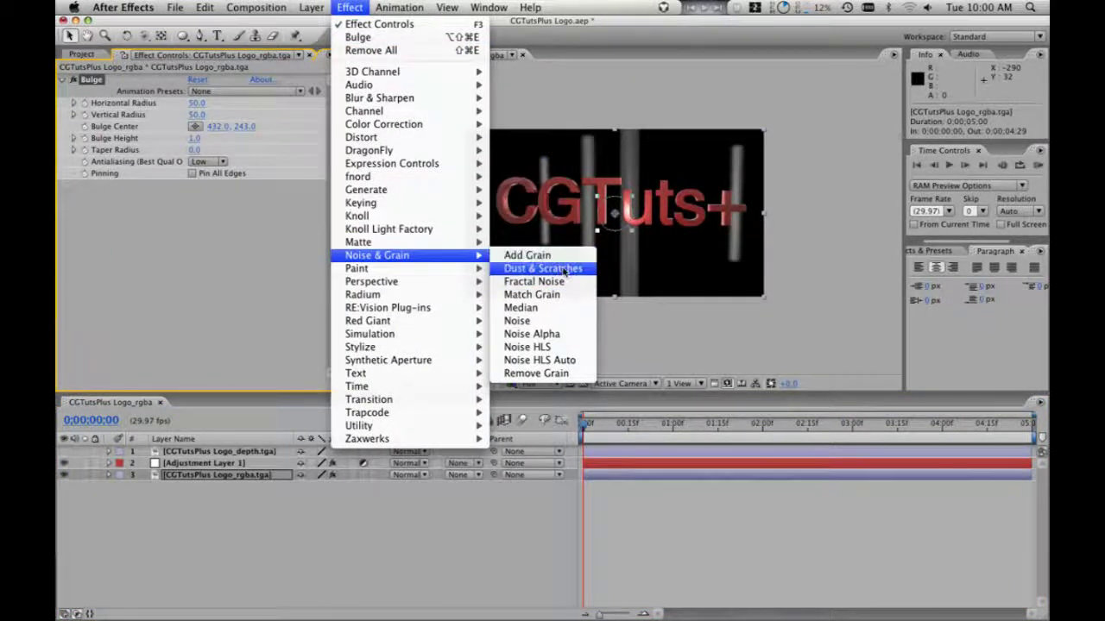
click(543, 269)
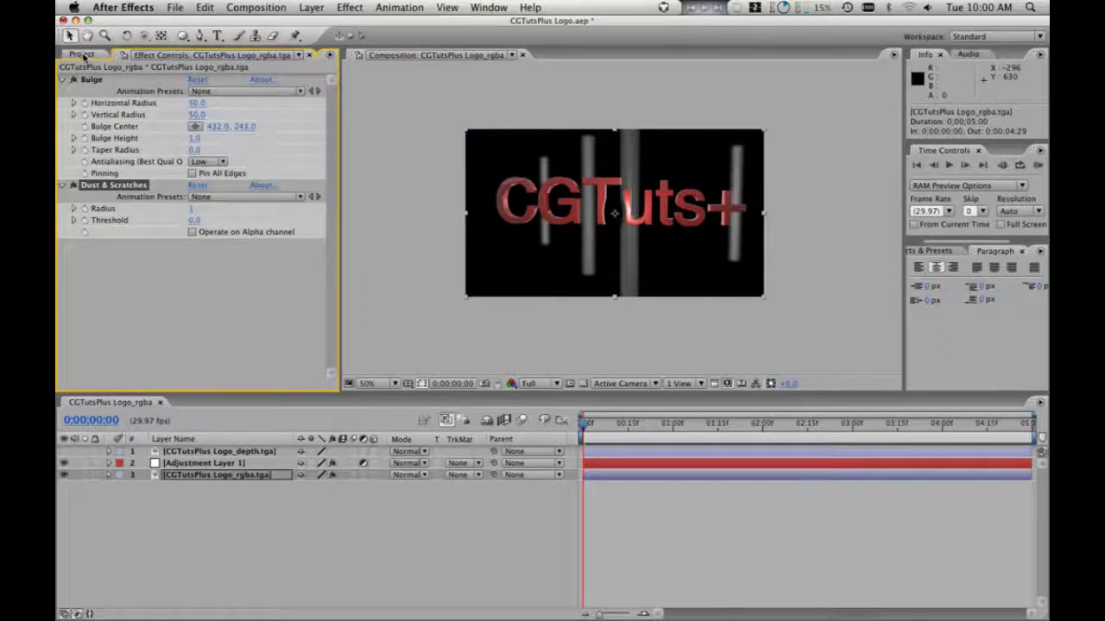
- Replace the source of the CGTutsPlus Logo_rgba.tga layer with the animated CGTutsPlus Logo_rgba[0000].tga sequence
click(82, 54)
click(167, 184)
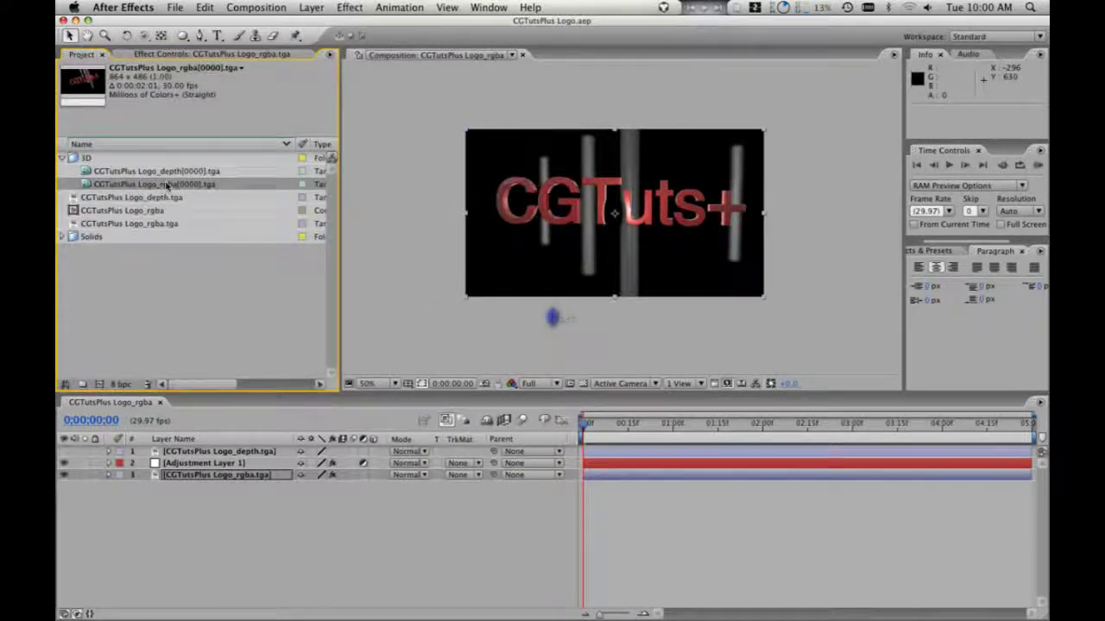
click(167, 185)
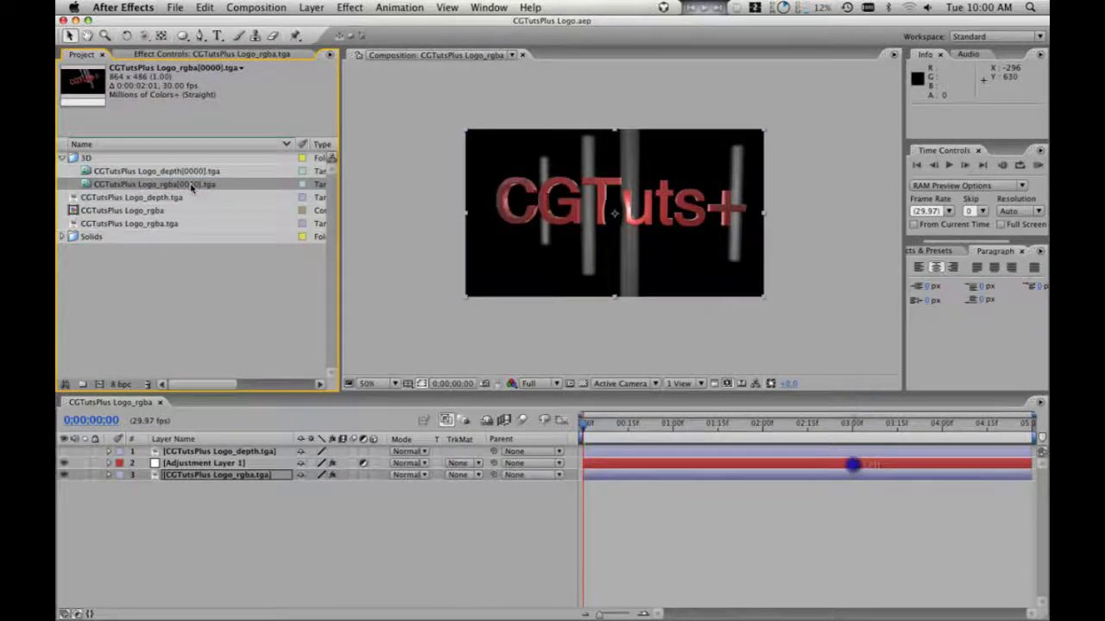
click(230, 475)
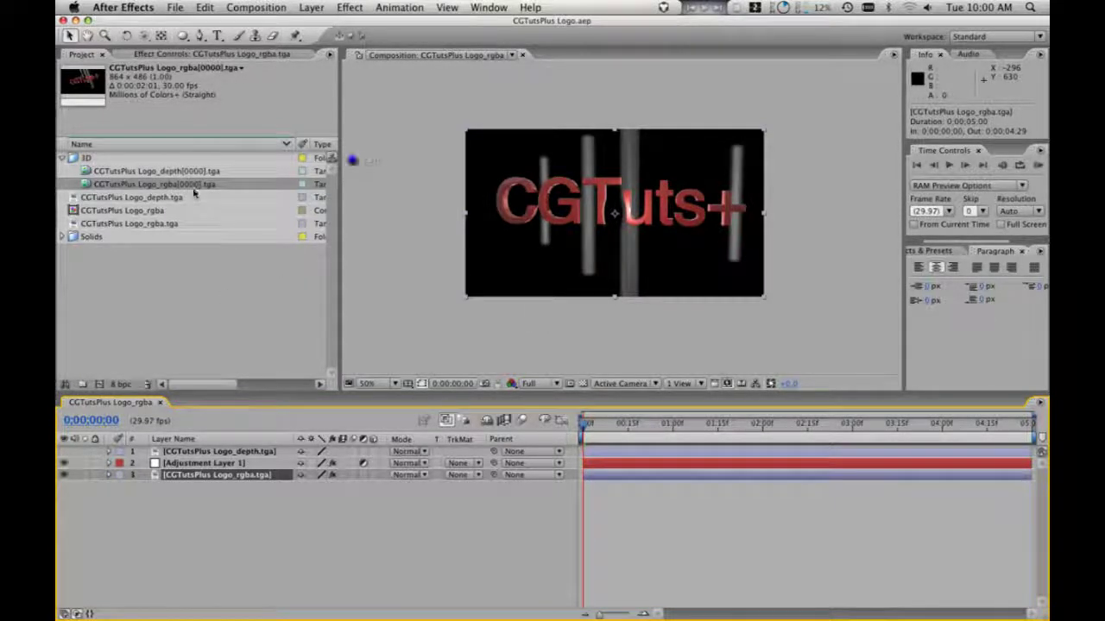
drag(190, 182, 239, 480)
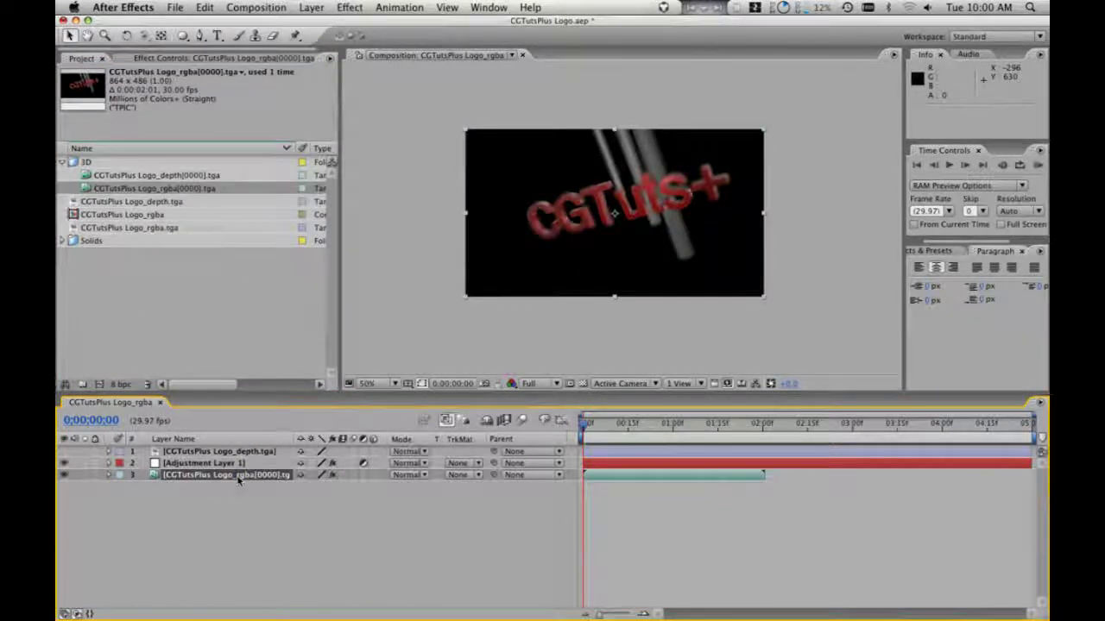
- Delete the Bulge and Dust & Scratches effects from the animated RGBA layer
click(157, 58)
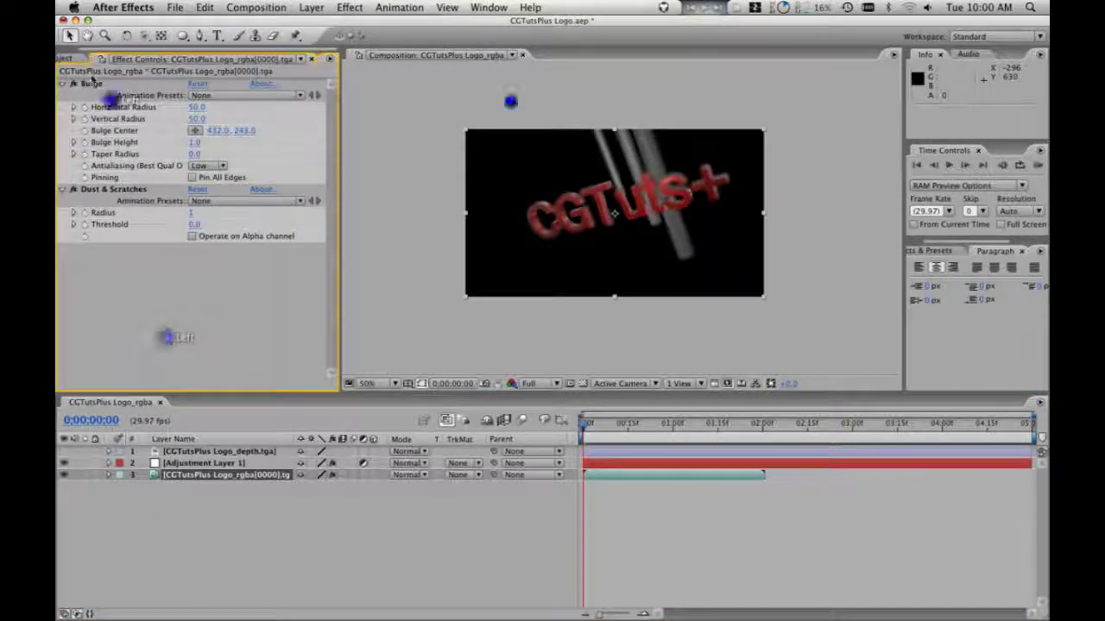
click(90, 84)
key(Delete)
click(90, 84)
key(Delete)
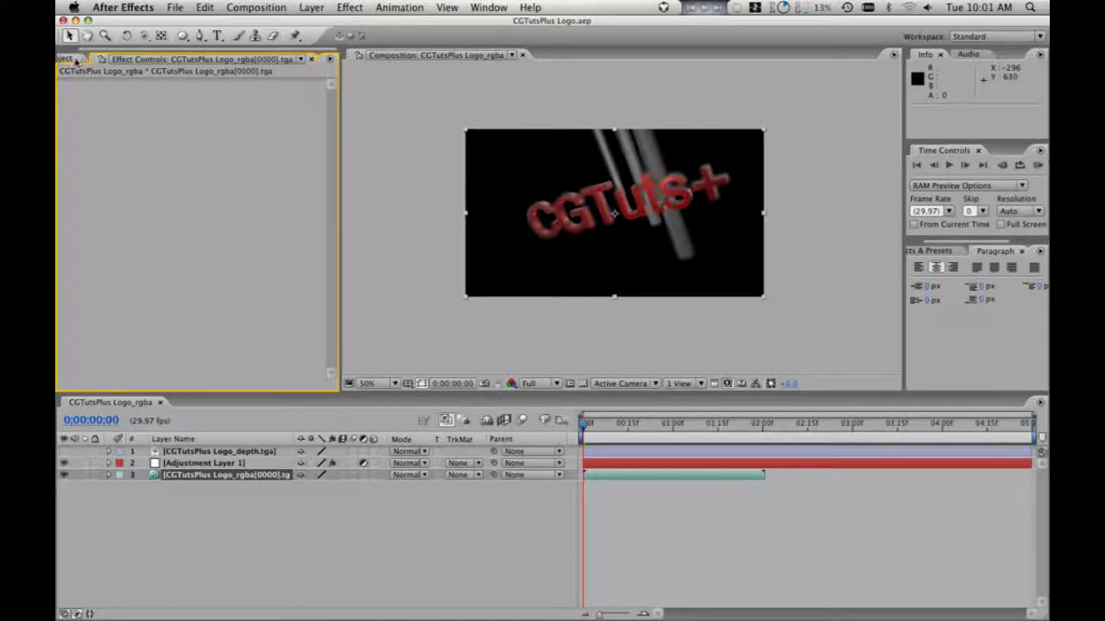
- Replace the source of the CGTutsPlus Logo_depth.tga layer with the animated CGTutsPlus Logo_depth[0000].tga sequence
click(76, 59)
key(period)
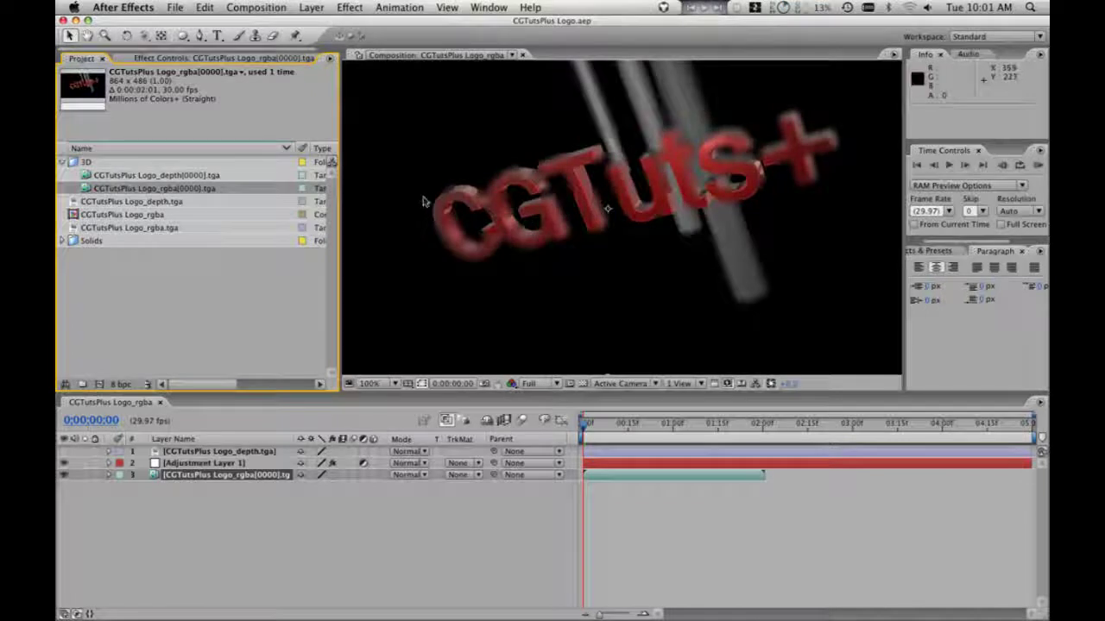
key(comma)
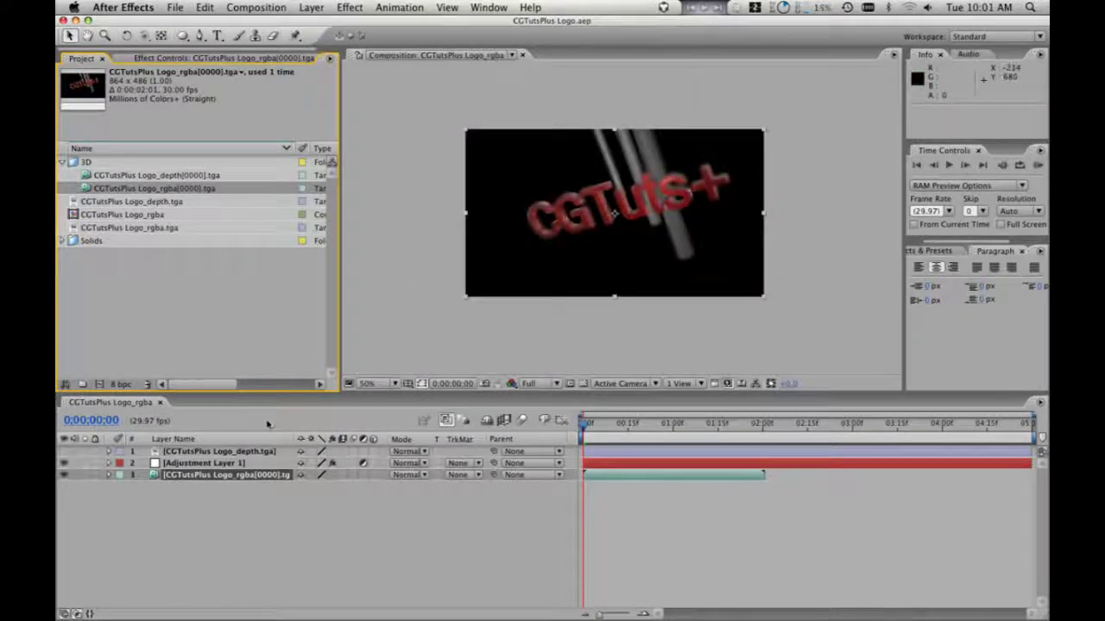
click(256, 453)
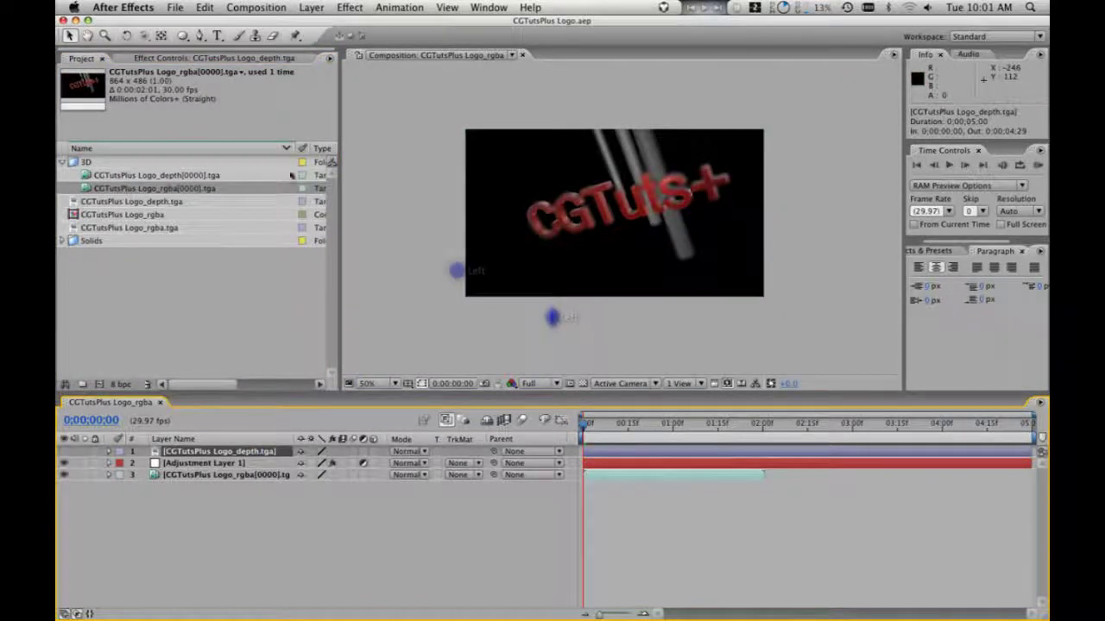
click(221, 476)
click(249, 452)
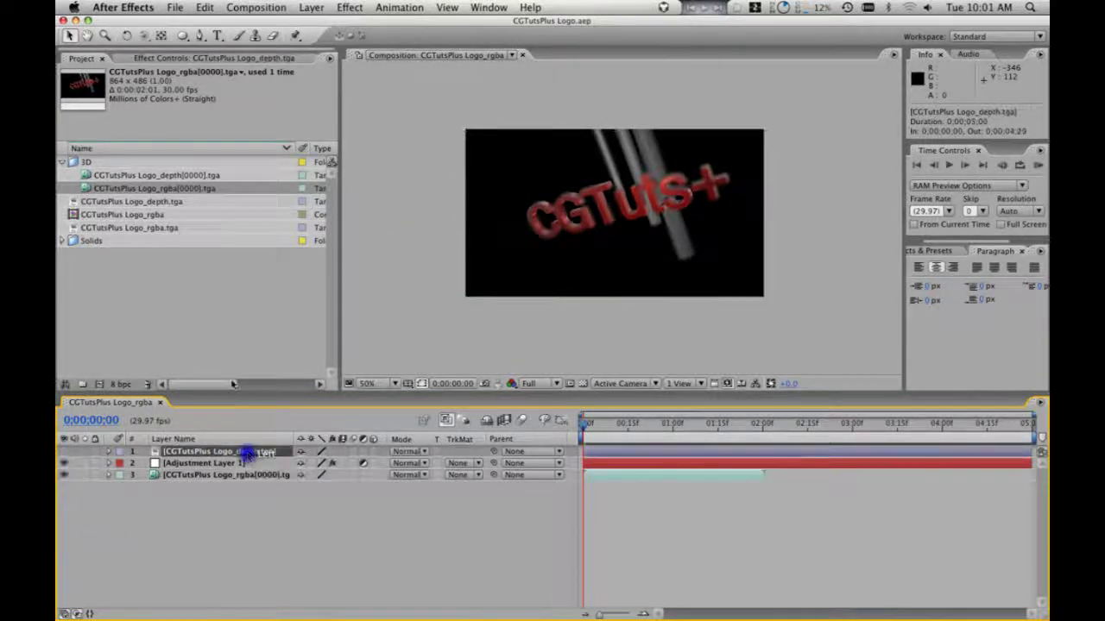
drag(193, 176, 231, 451)
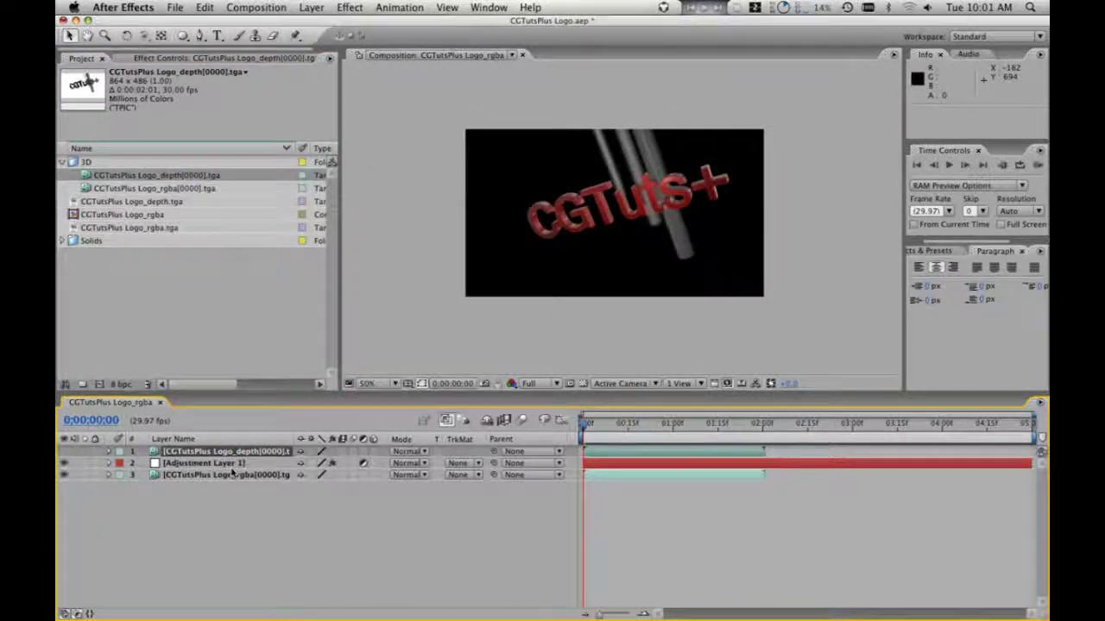
- Set the adjustment layer's Lens Blur depth map layer to the CGTutsPlus Logo_depth[0000].tga layer
click(221, 466)
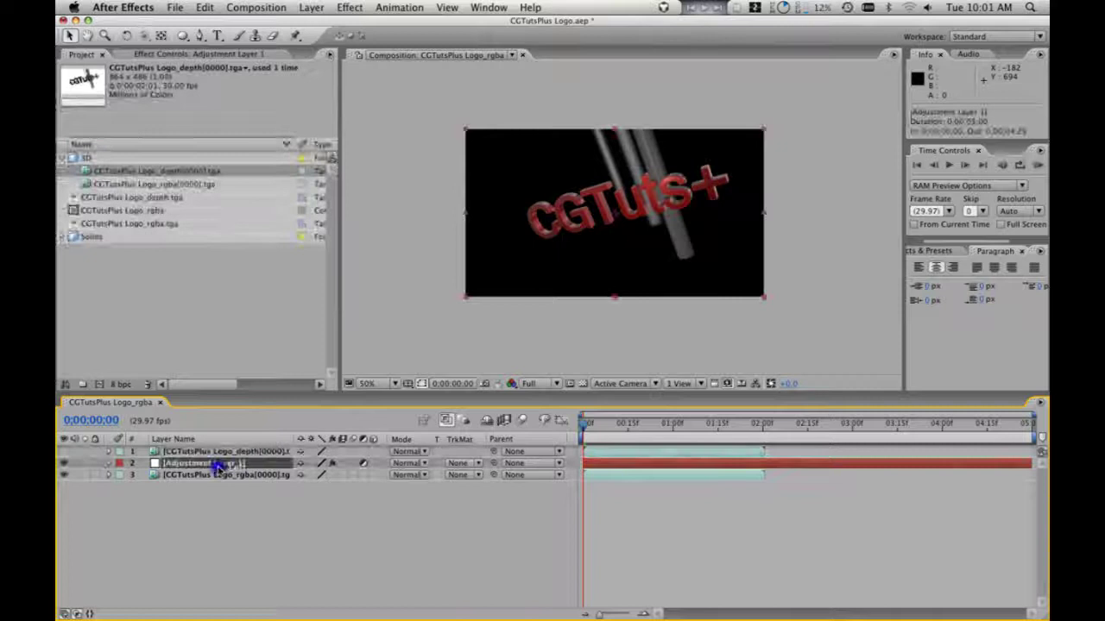
click(184, 53)
click(232, 103)
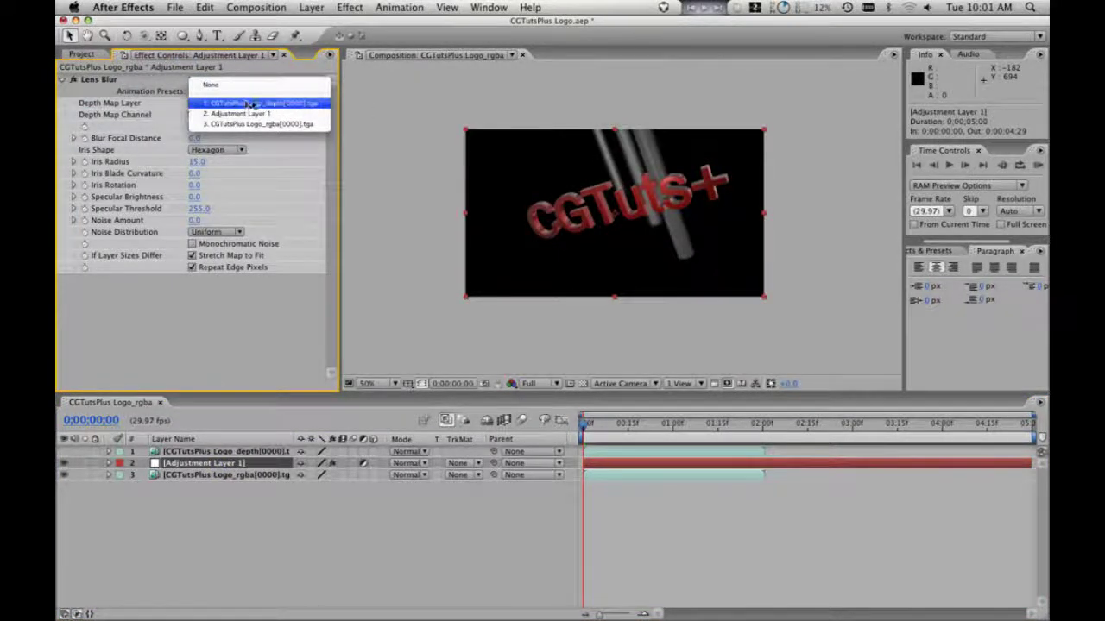
click(264, 104)
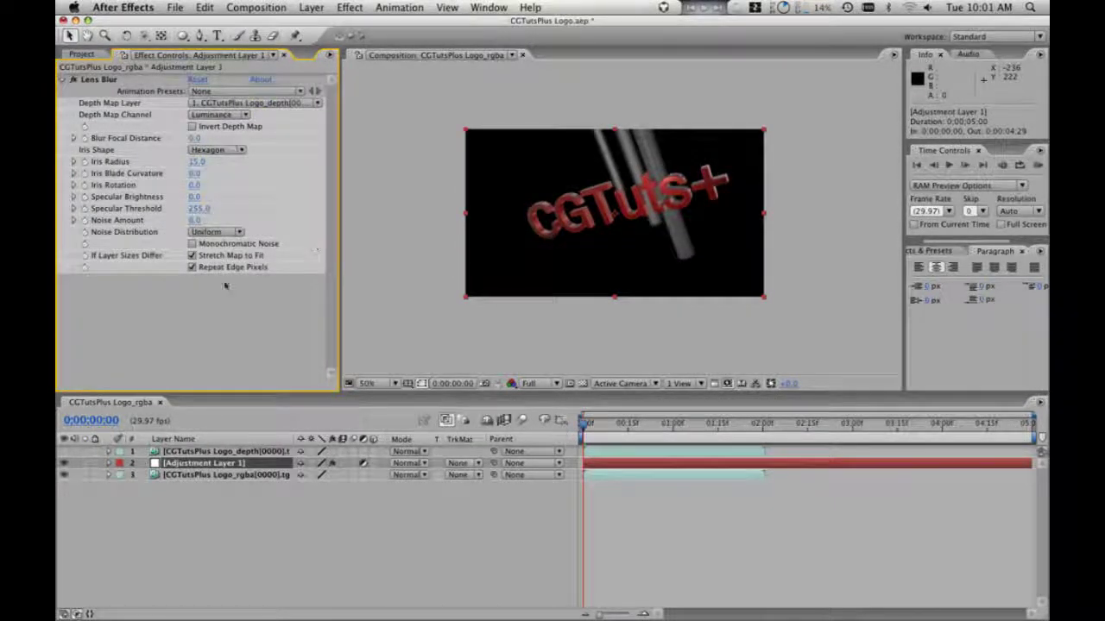
- Rename the adjustment layer as Depth Of Field and save the project
click(223, 464)
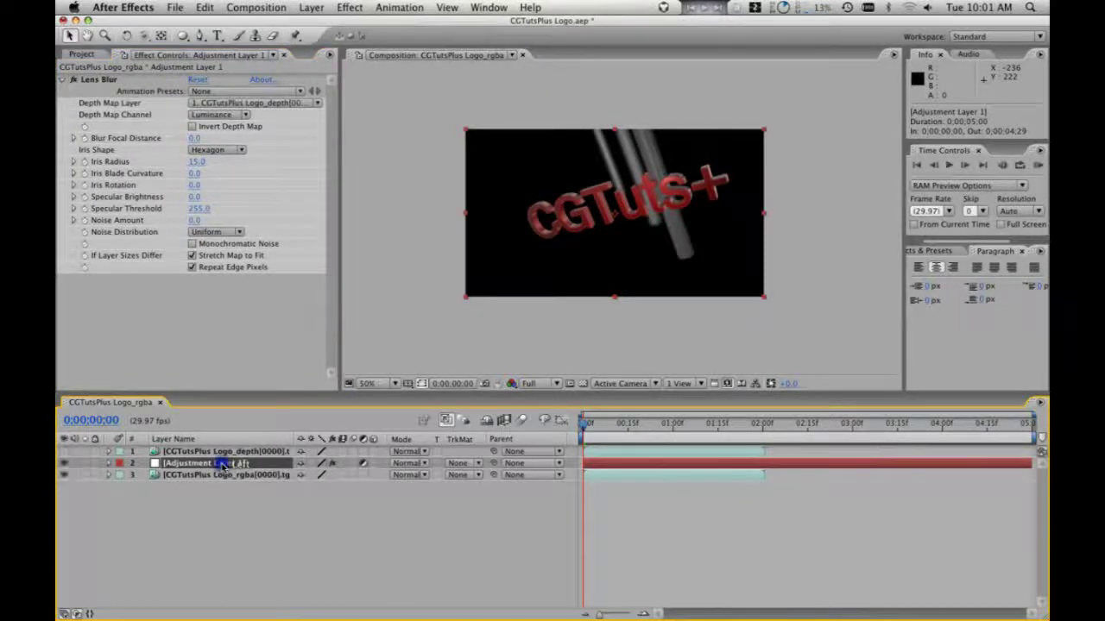
text(Depth O)
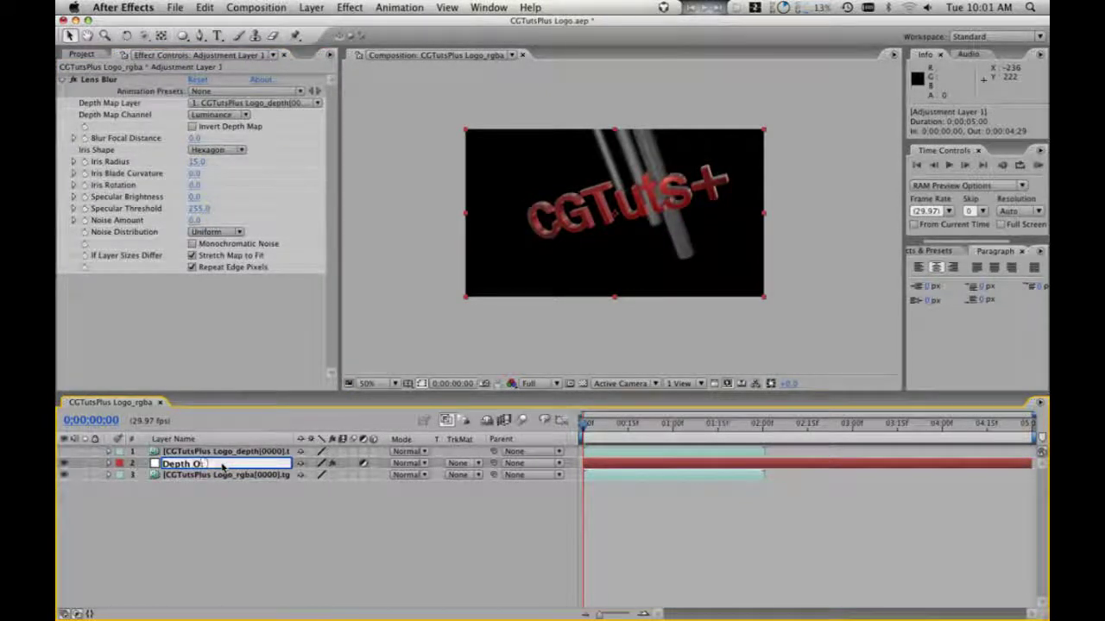
text(f Field)
key(Return)
key(super+s)
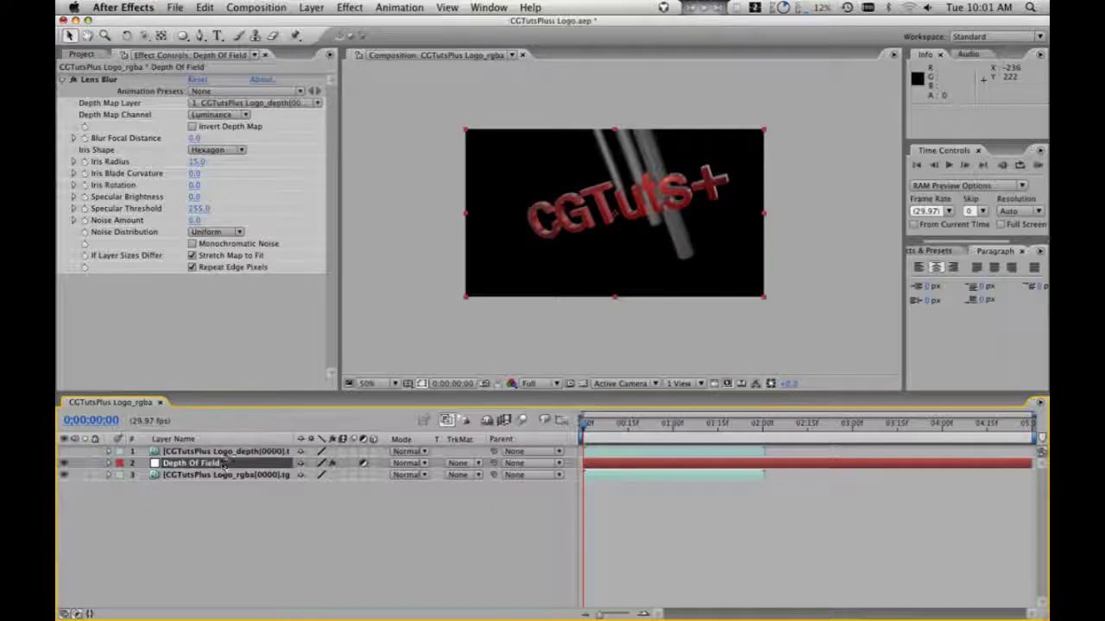
- Check the blurred logo at several frames of the first second and end the work area at 0;00;02;00
key(period)
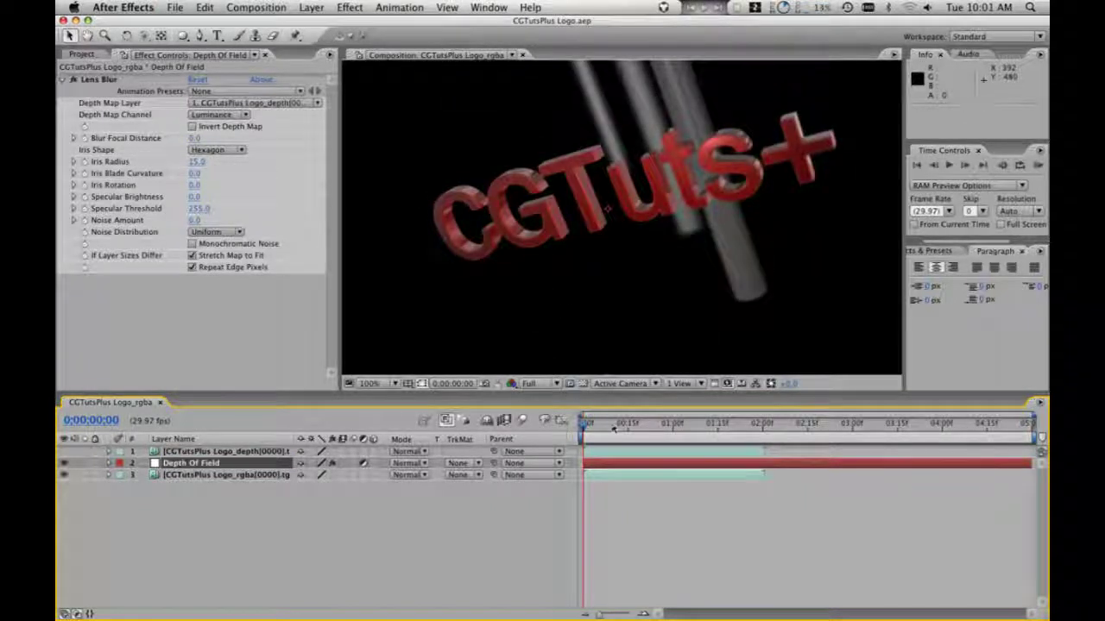
drag(611, 428, 628, 429)
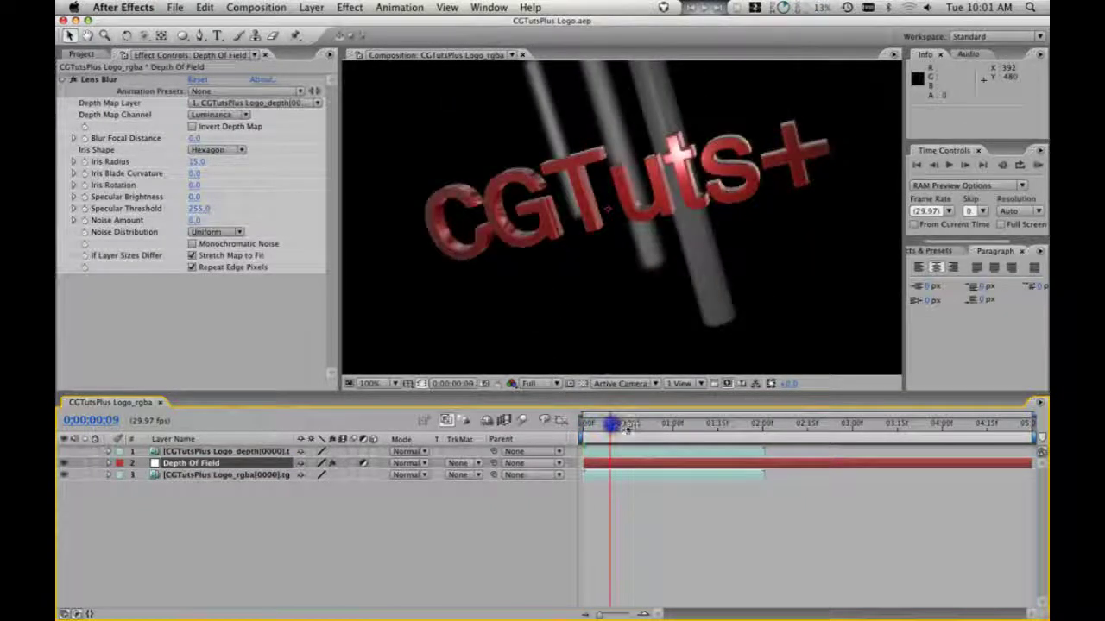
click(673, 426)
key(comma)
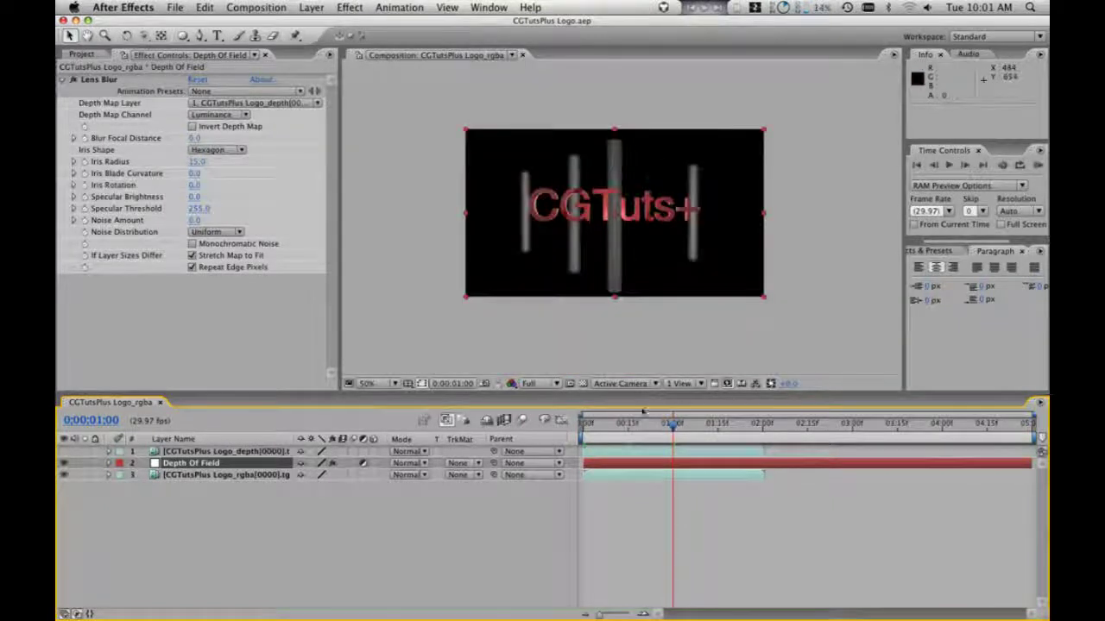
click(631, 423)
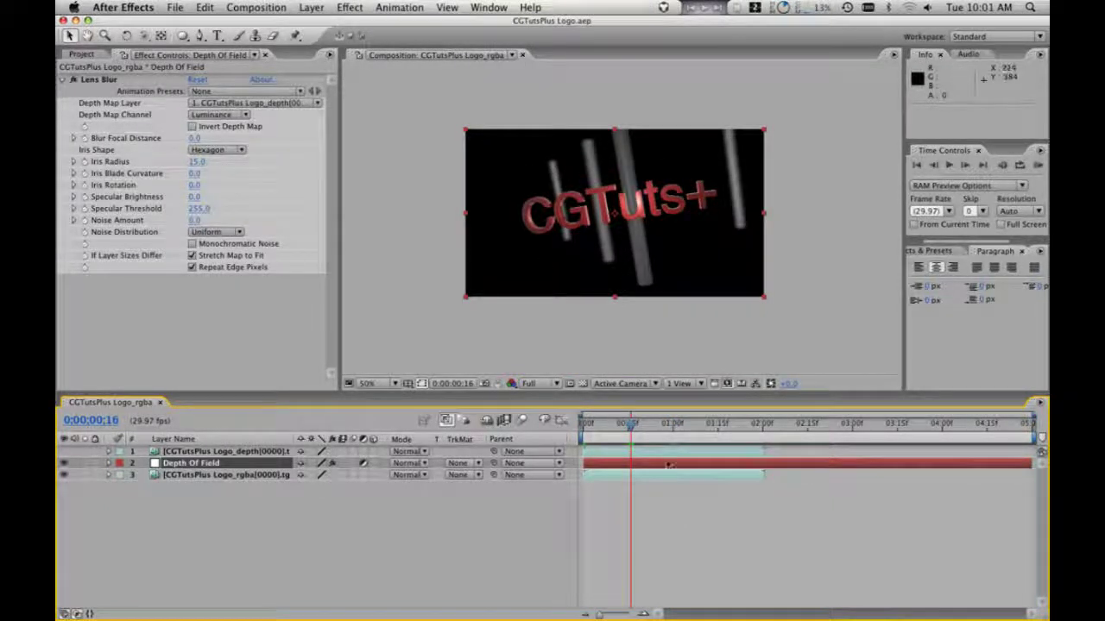
click(763, 424)
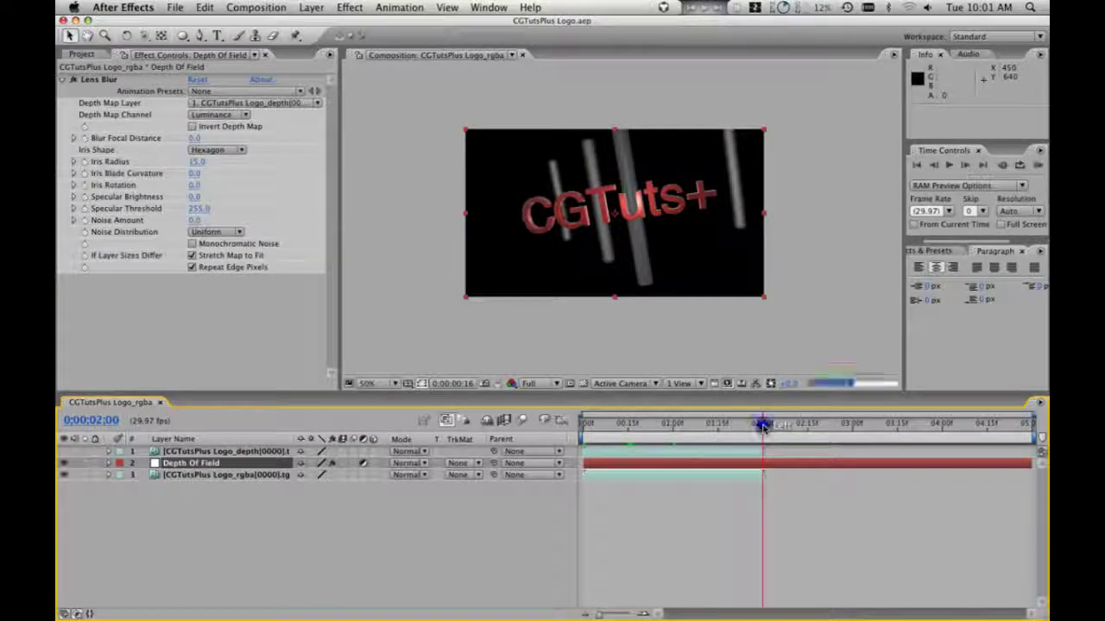
click(701, 521)
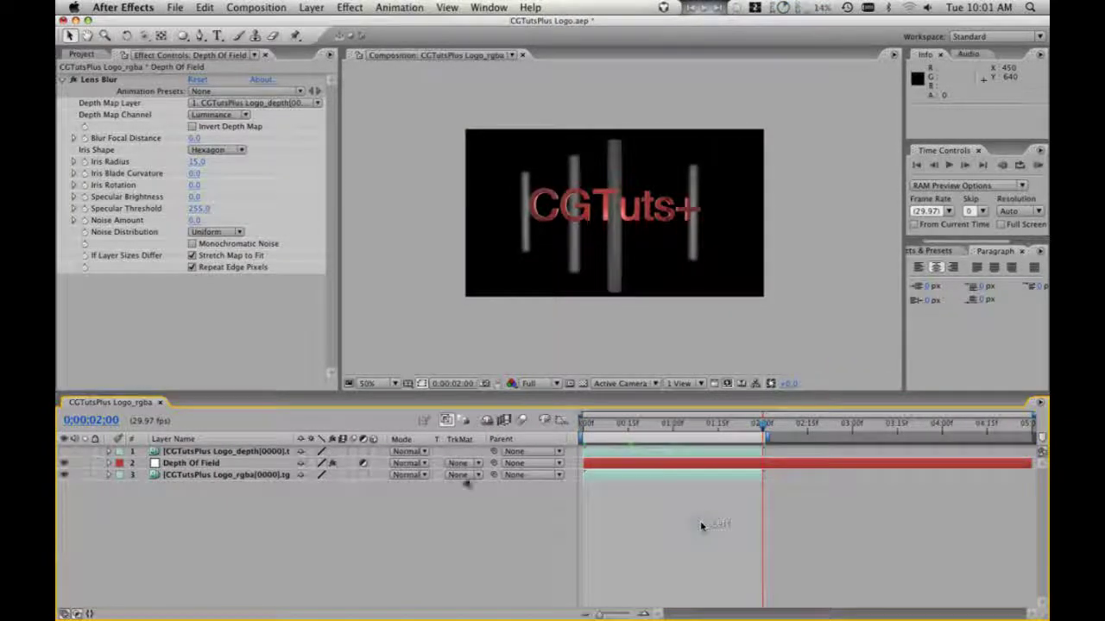
- Set the composition's resolution to Half, preview the work area from RAM and save the project
click(550, 386)
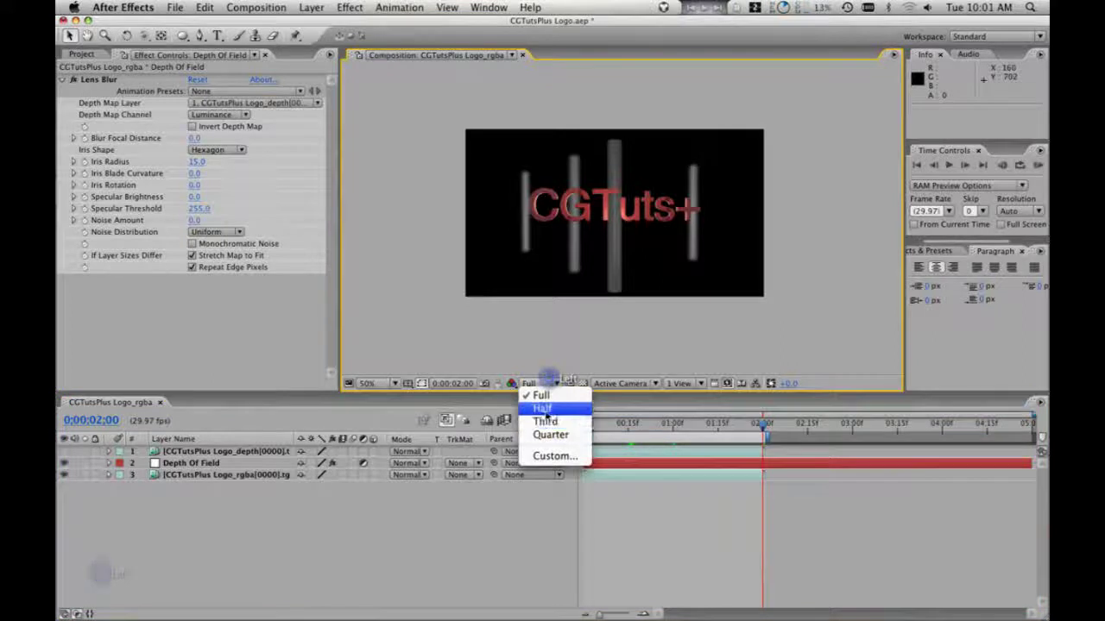
click(547, 407)
click(641, 519)
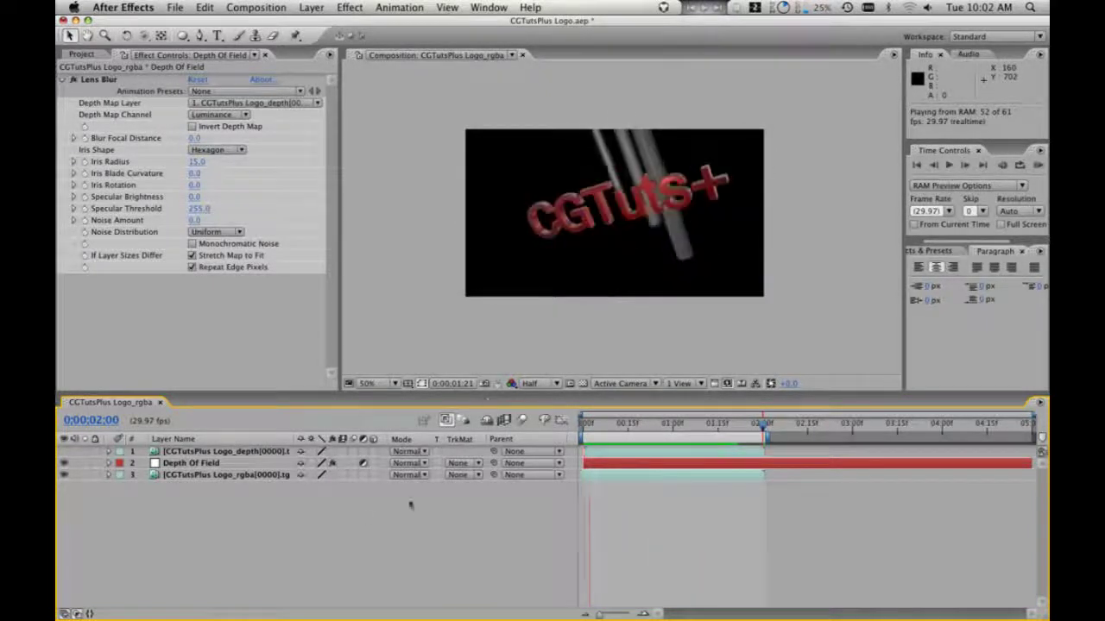
click(353, 523)
click(234, 295)
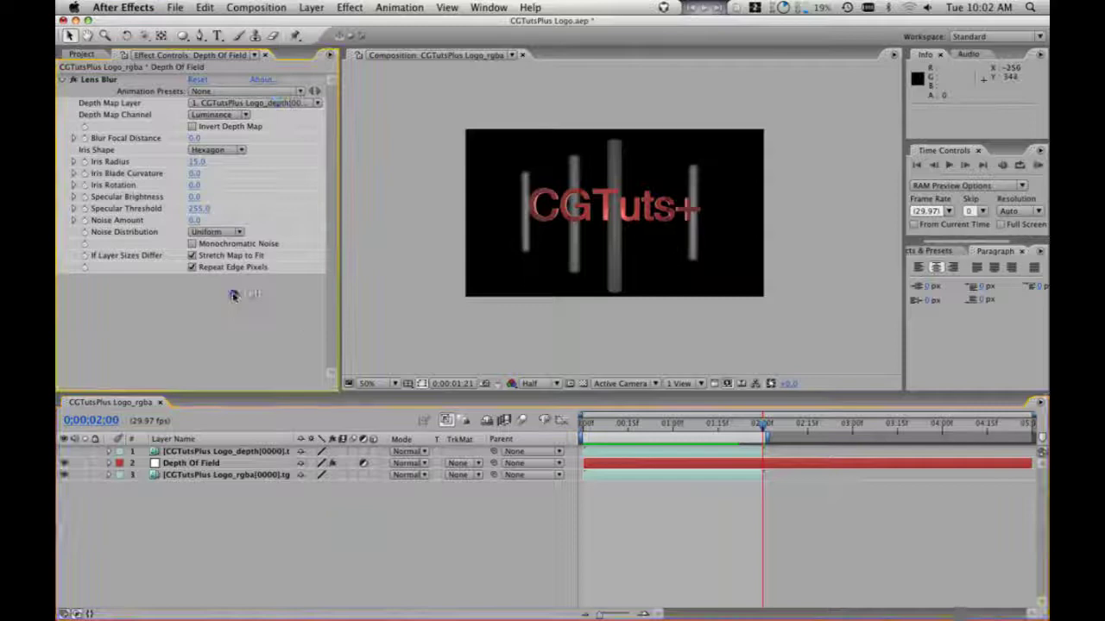
click(83, 54)
key(super+s)
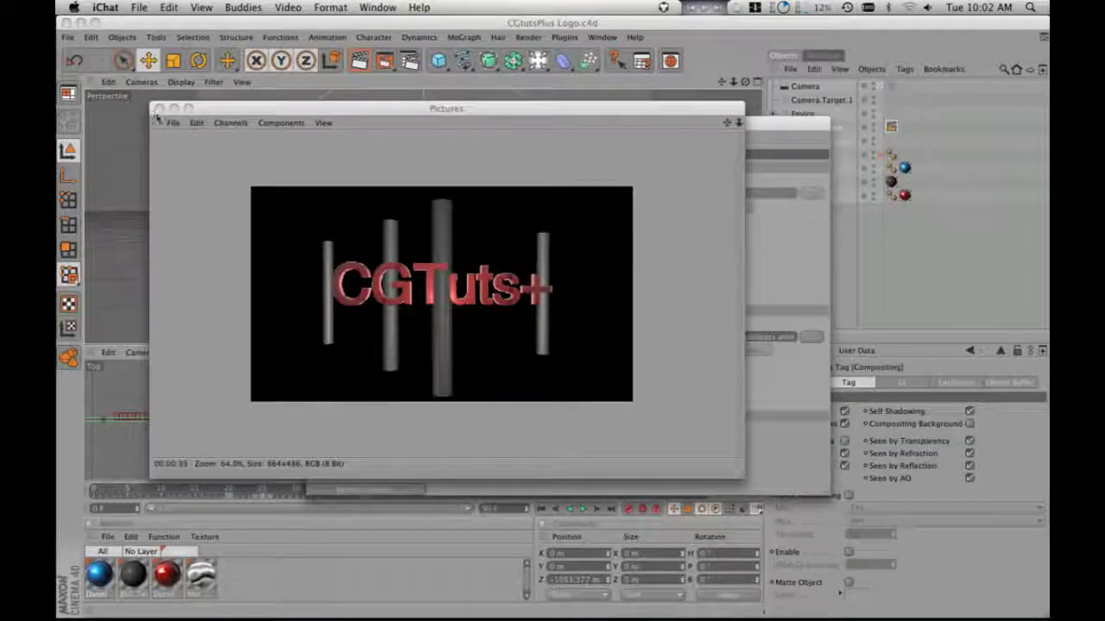
- Switch to Cinema 4D and configure the render settings with Multi-Pass off and regular image saving on in TARGA format
click(159, 109)
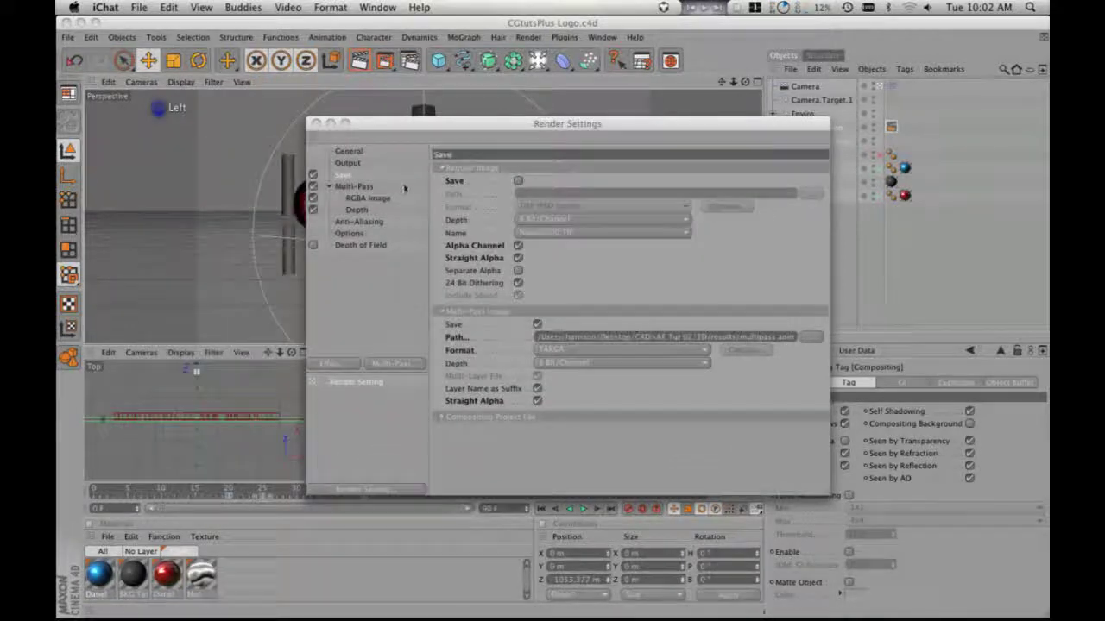
click(314, 187)
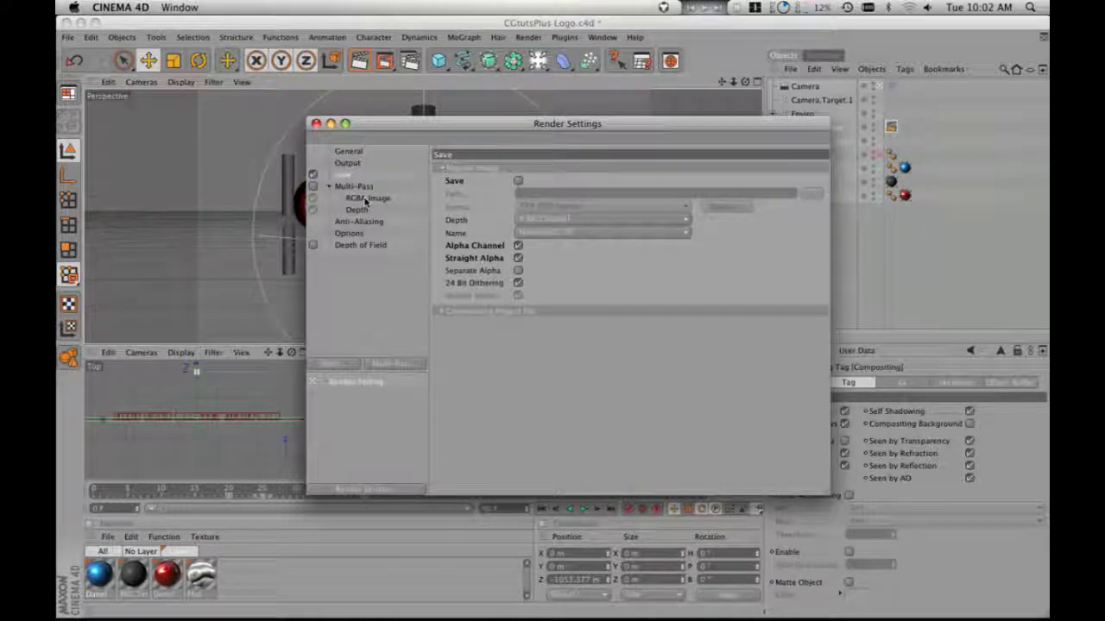
click(517, 181)
click(537, 209)
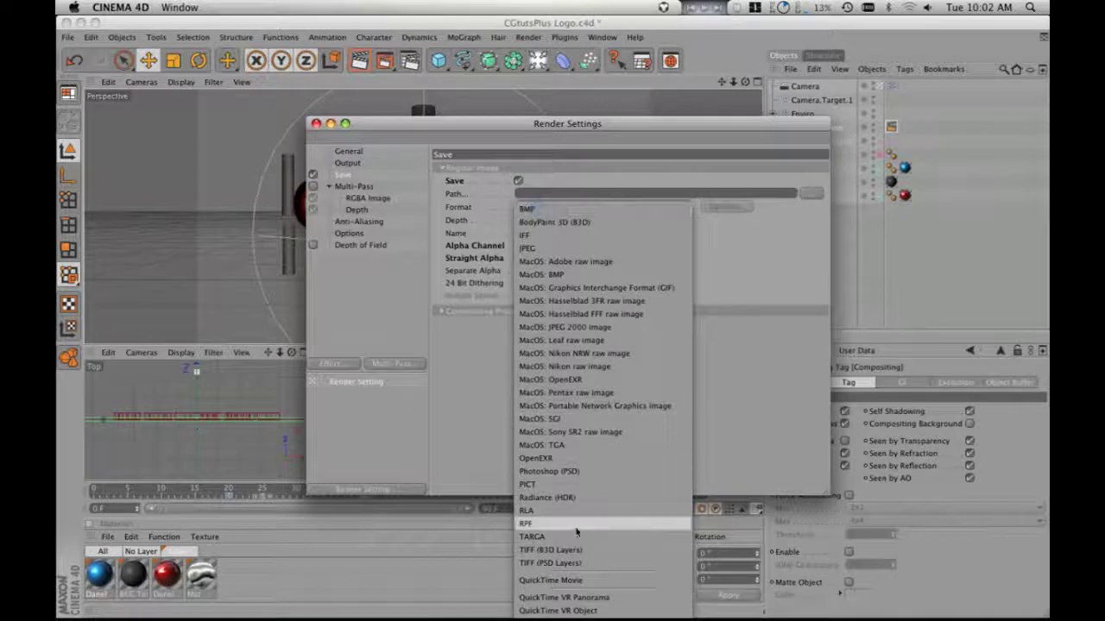
click(539, 526)
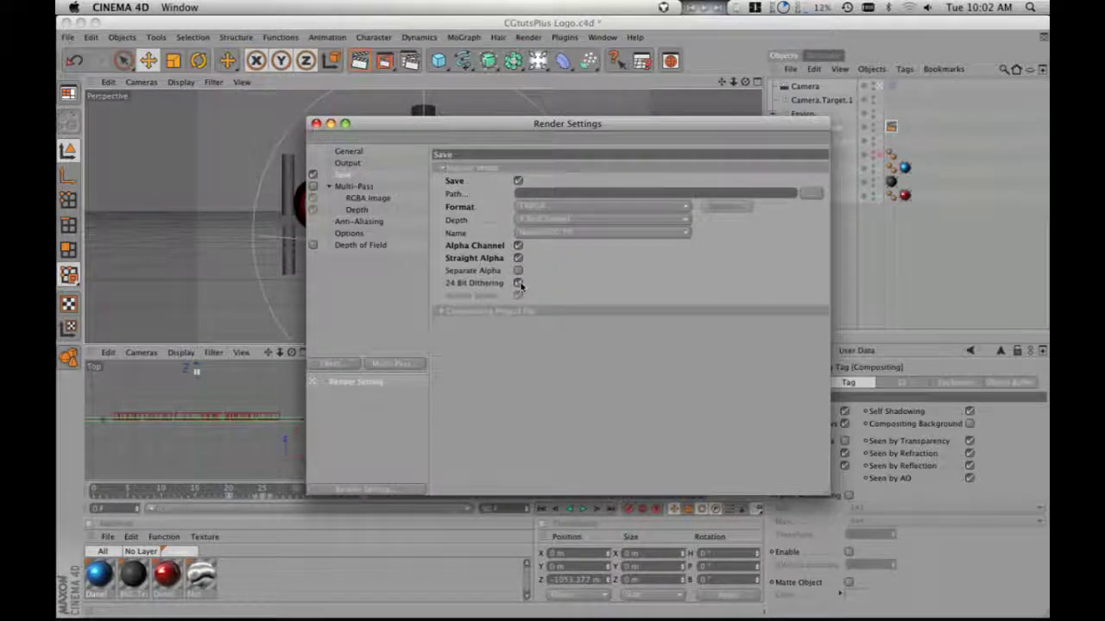
click(317, 124)
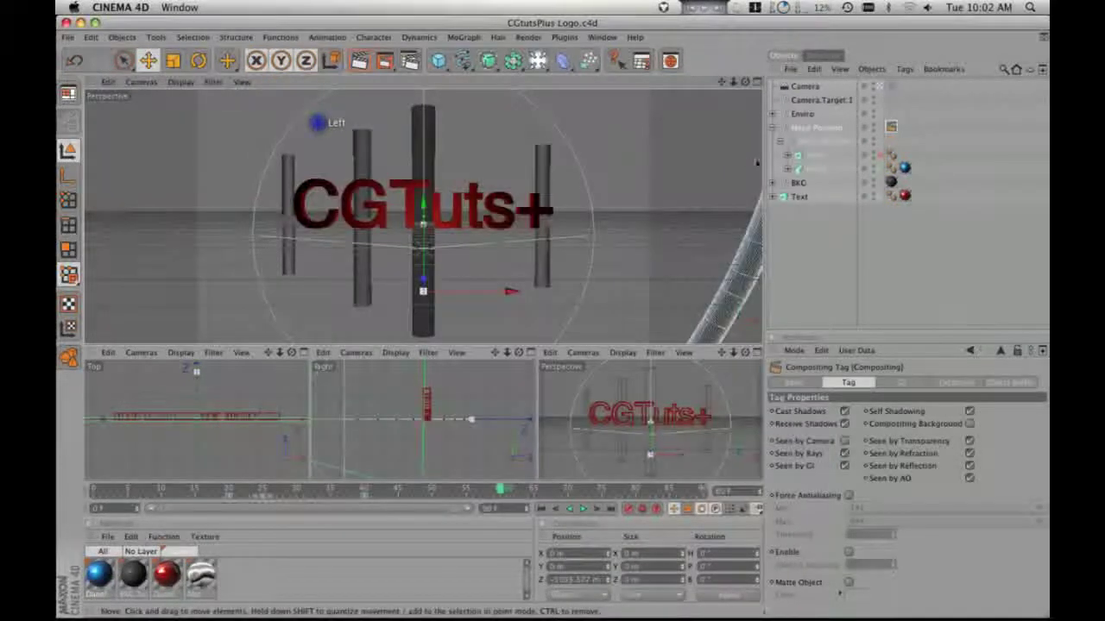
- Enable Seen by Camera in Hoop Position's Compositing tag, and give the Text object a Compositing tag with Seen by Camera off
click(892, 127)
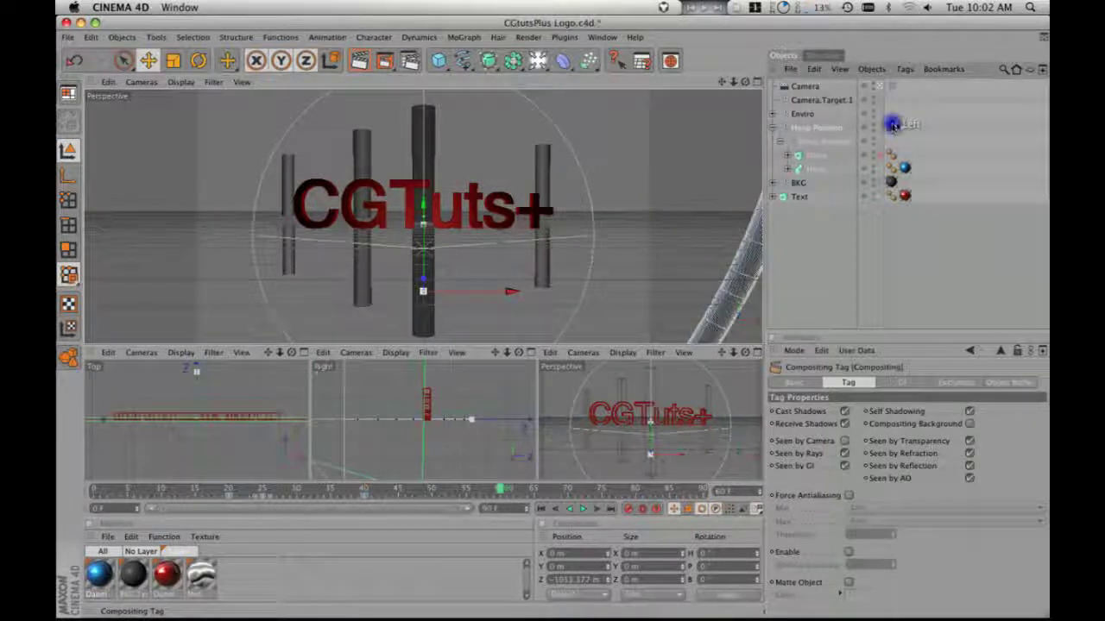
key(super+s)
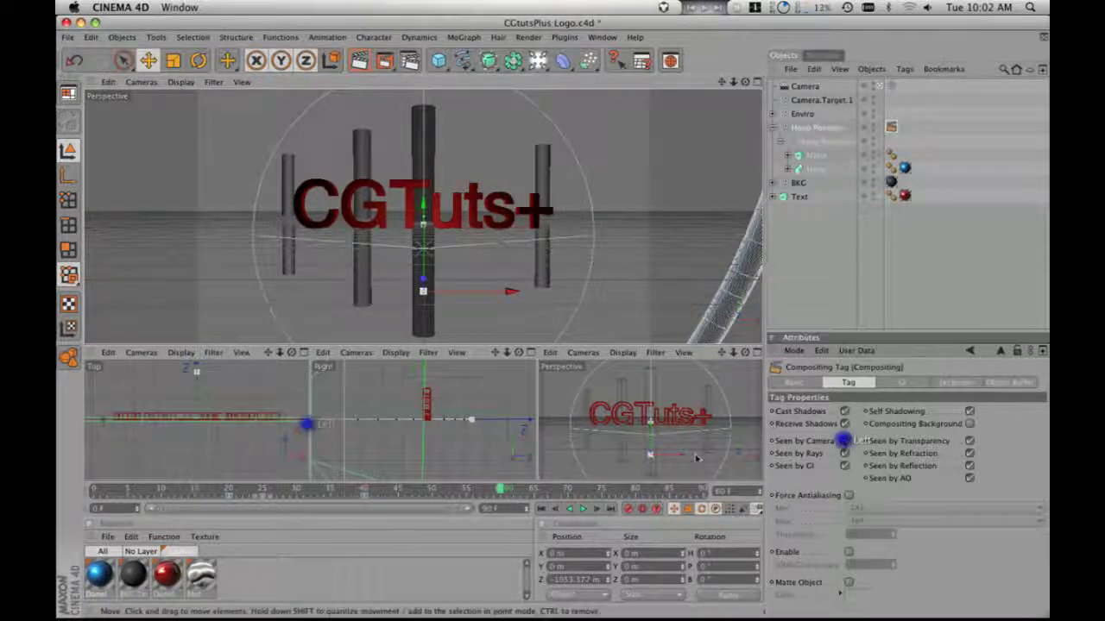
click(799, 197)
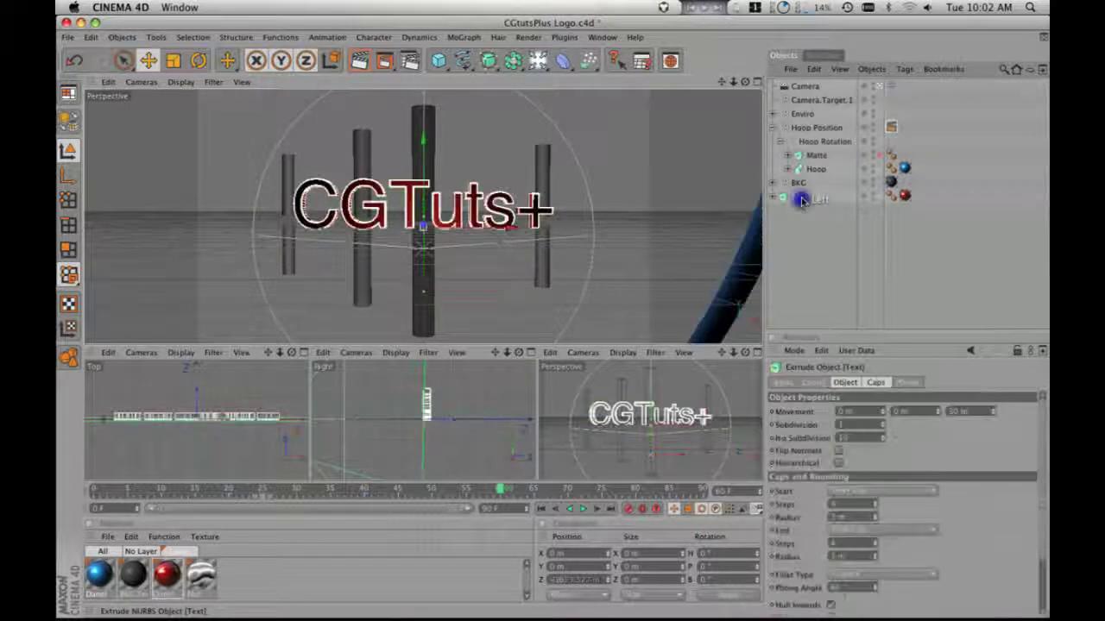
right_click(800, 199)
mouse_move(839, 166)
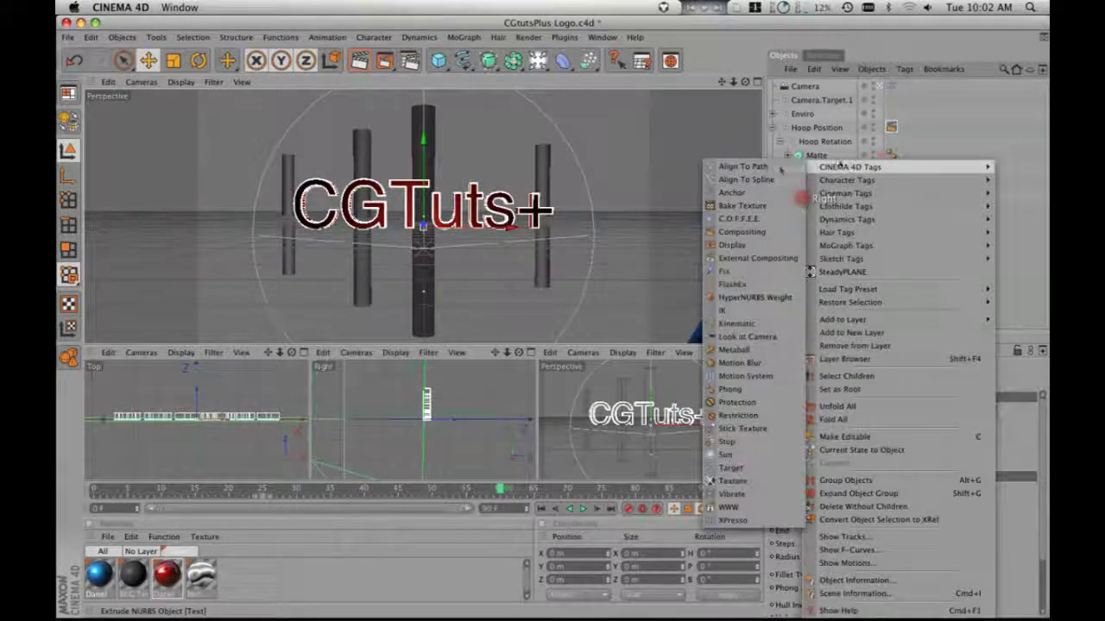
click(743, 232)
click(844, 440)
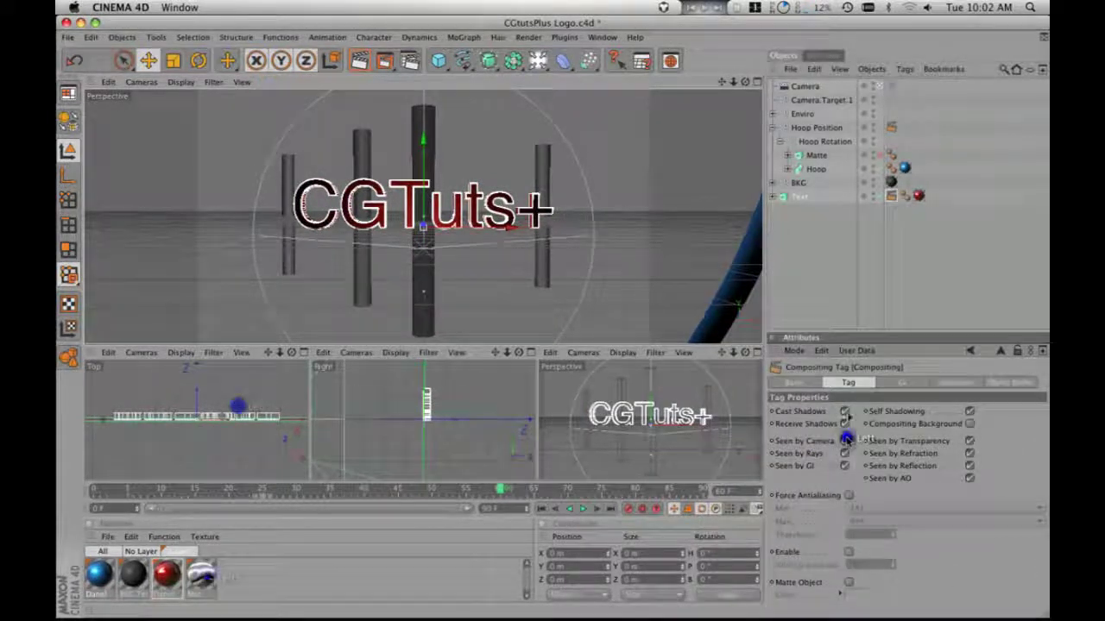
- Add a Compositing tag to the BKG group and turn its Seen by Camera option off
right_click(803, 186)
mouse_move(838, 167)
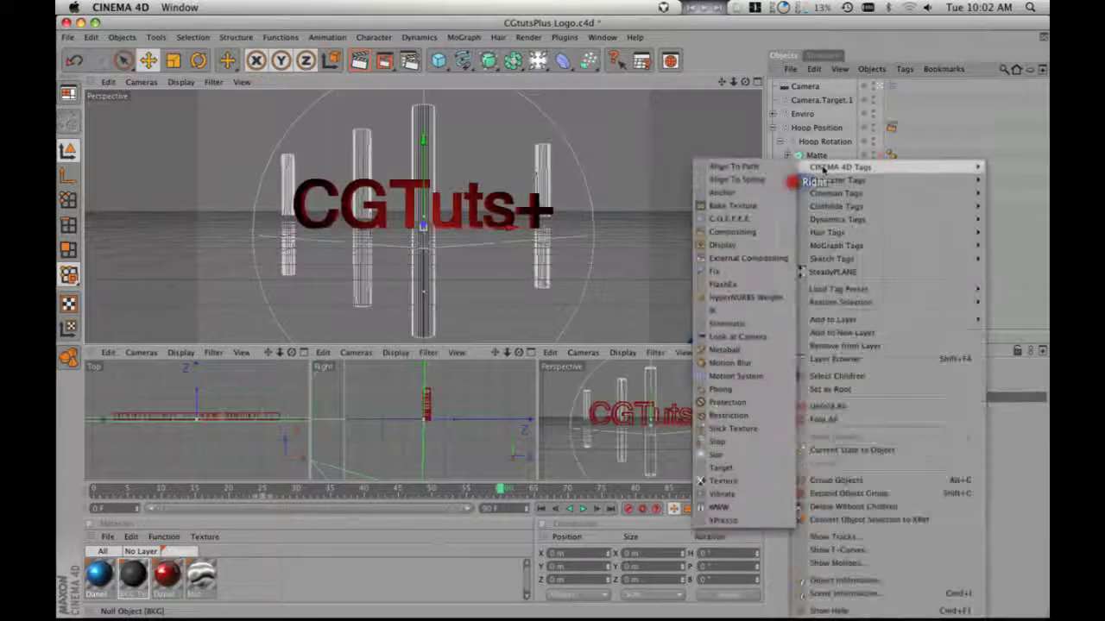
click(742, 231)
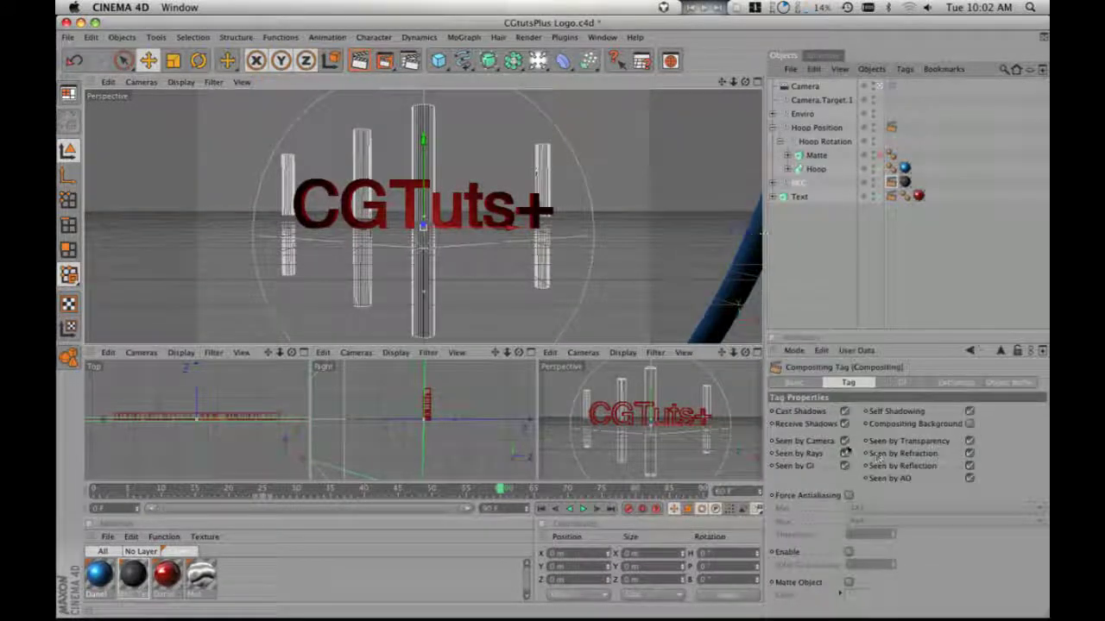
click(845, 441)
- Go to frame 25 and test-render the perspective view to check the hoop on its own
drag(462, 489, 263, 488)
key(ctrl+r)
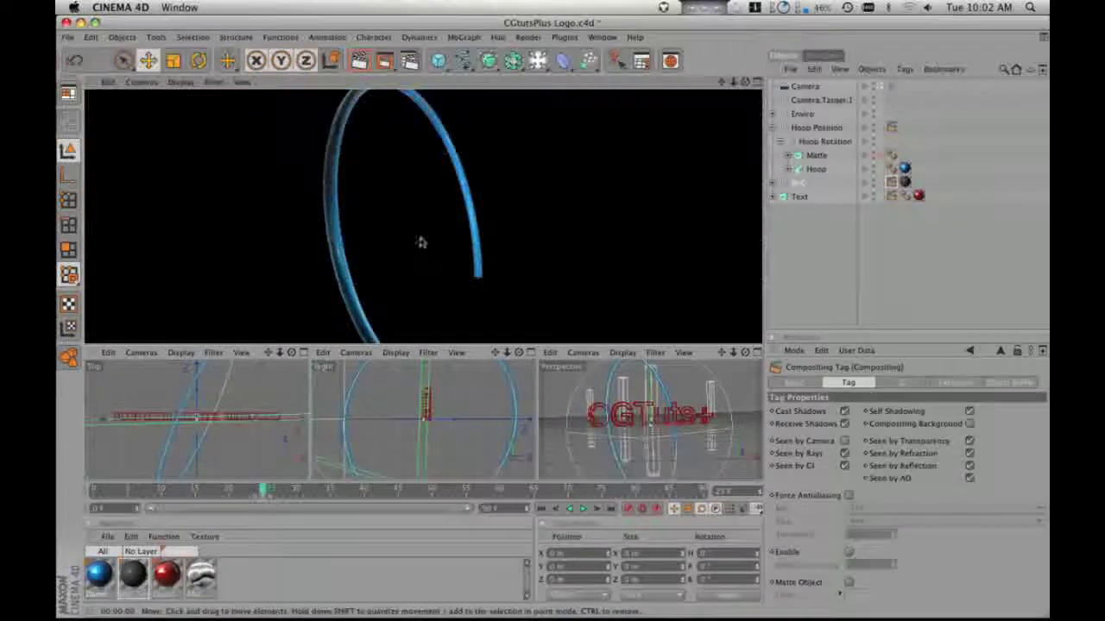
click(571, 170)
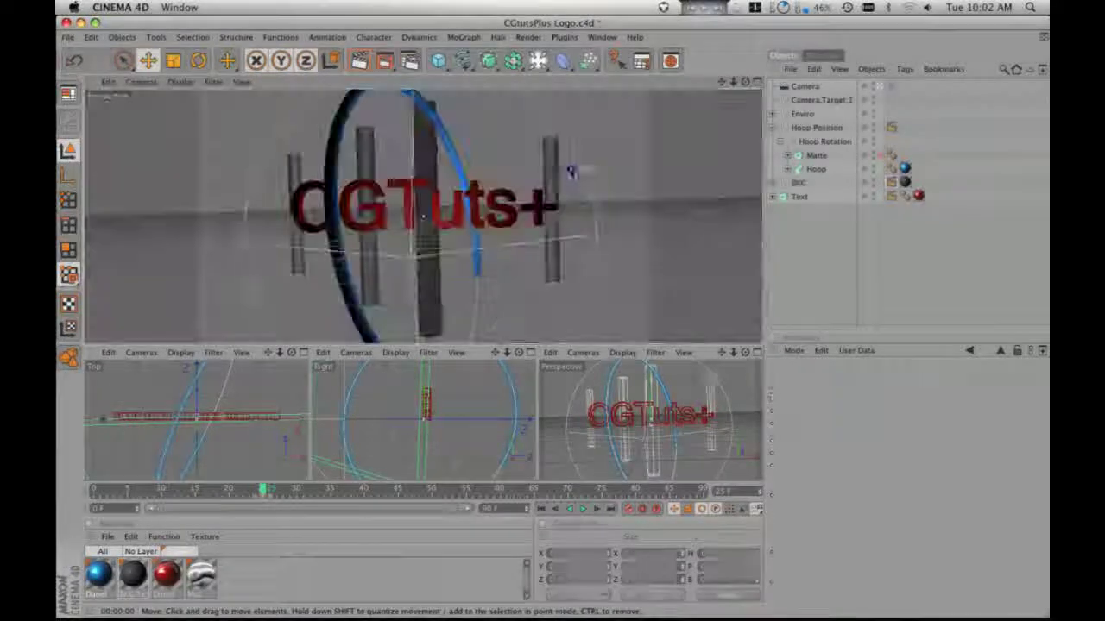
- Open the render's save path for editing and create a folder named ring render inside the results folder
click(527, 37)
click(557, 160)
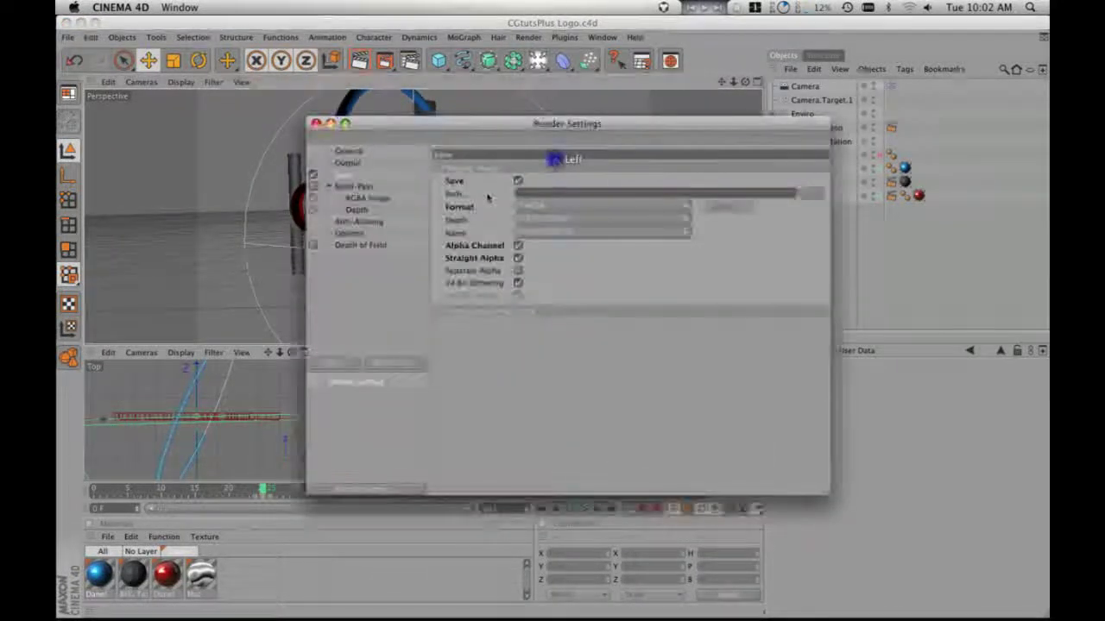
click(816, 195)
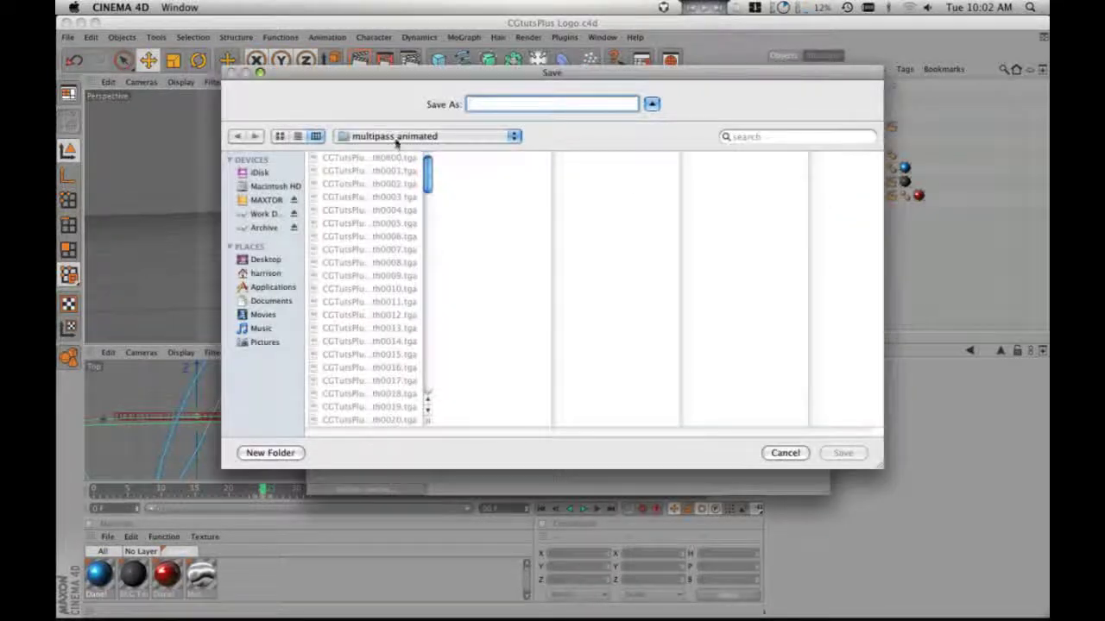
click(394, 138)
click(395, 164)
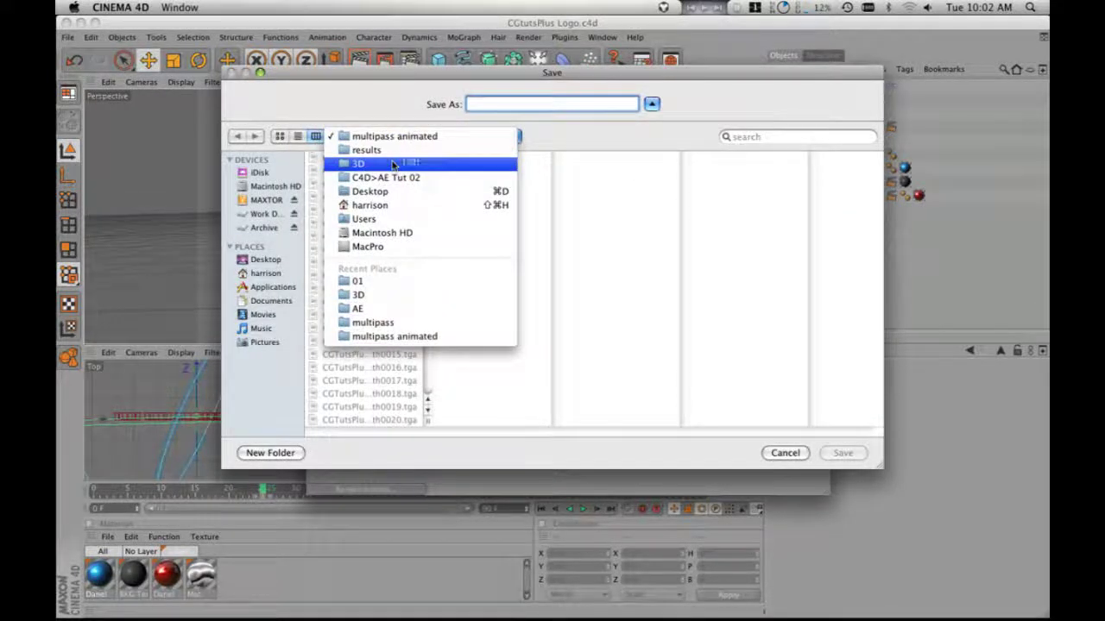
click(337, 185)
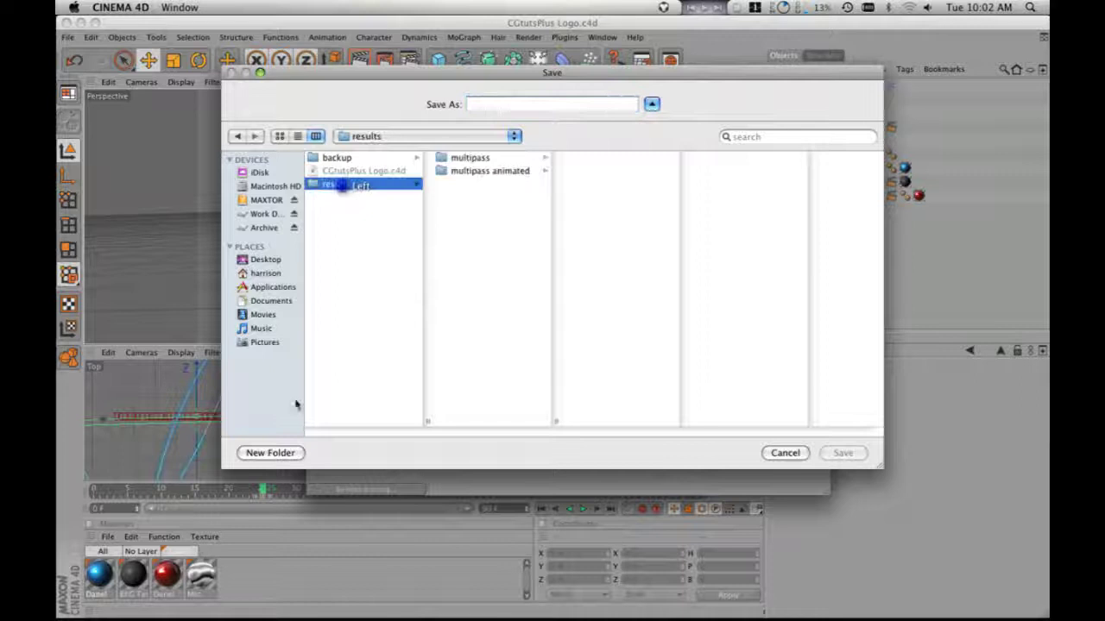
click(269, 452)
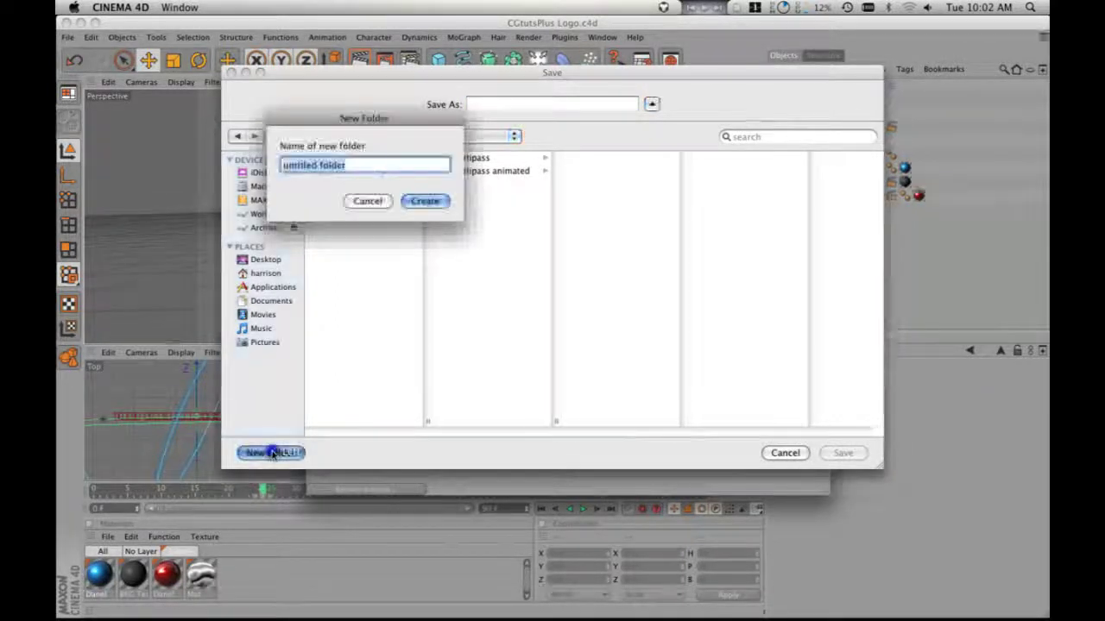
text(ring render)
key(Return)
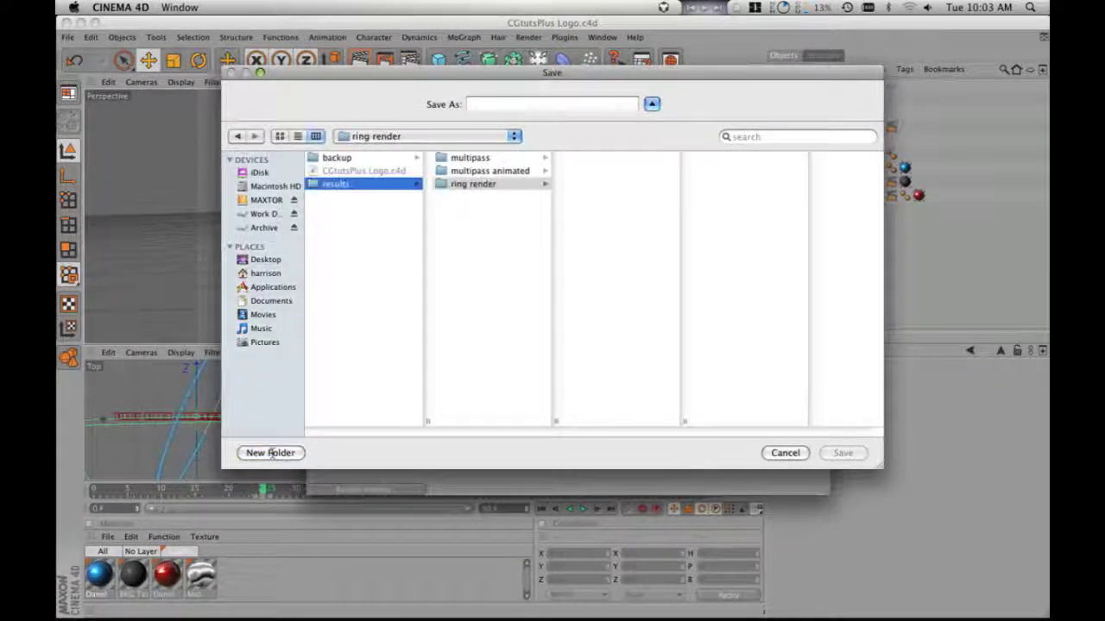
- Name the render output CGTutsPlus Logo_Ring and save the path in the ring render folder
click(518, 103)
text(CGT)
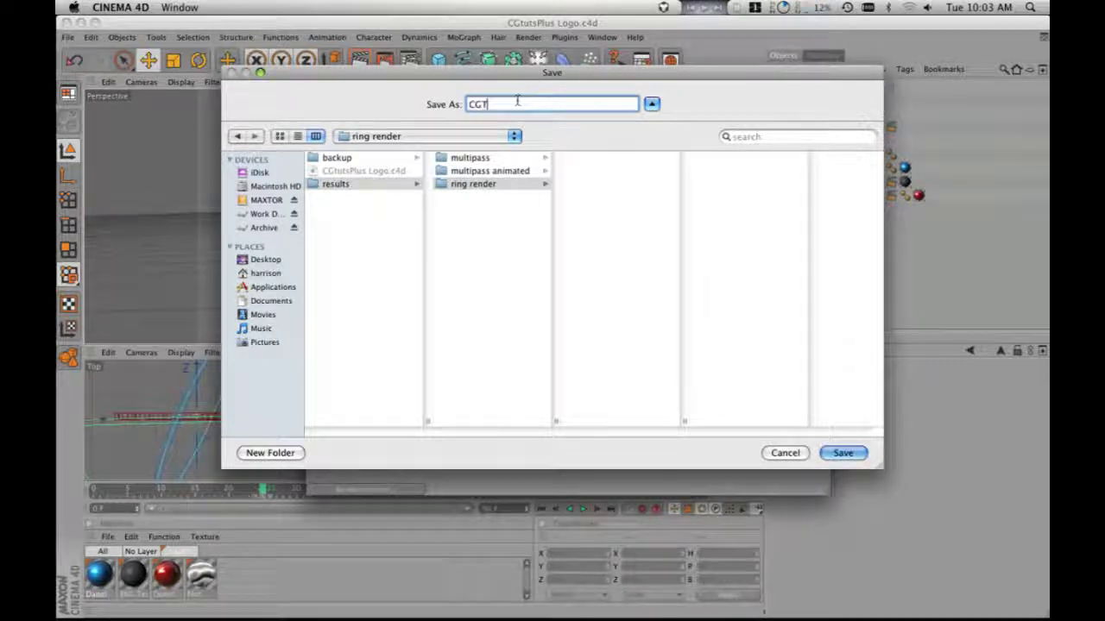
text(utsPlus Logo_Ring)
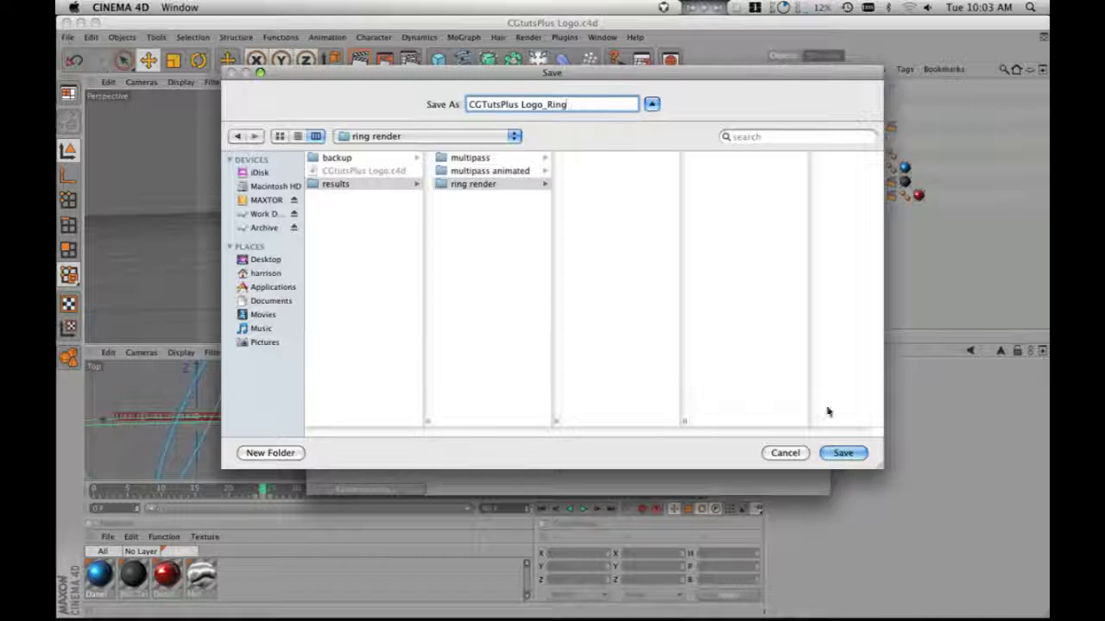
click(843, 452)
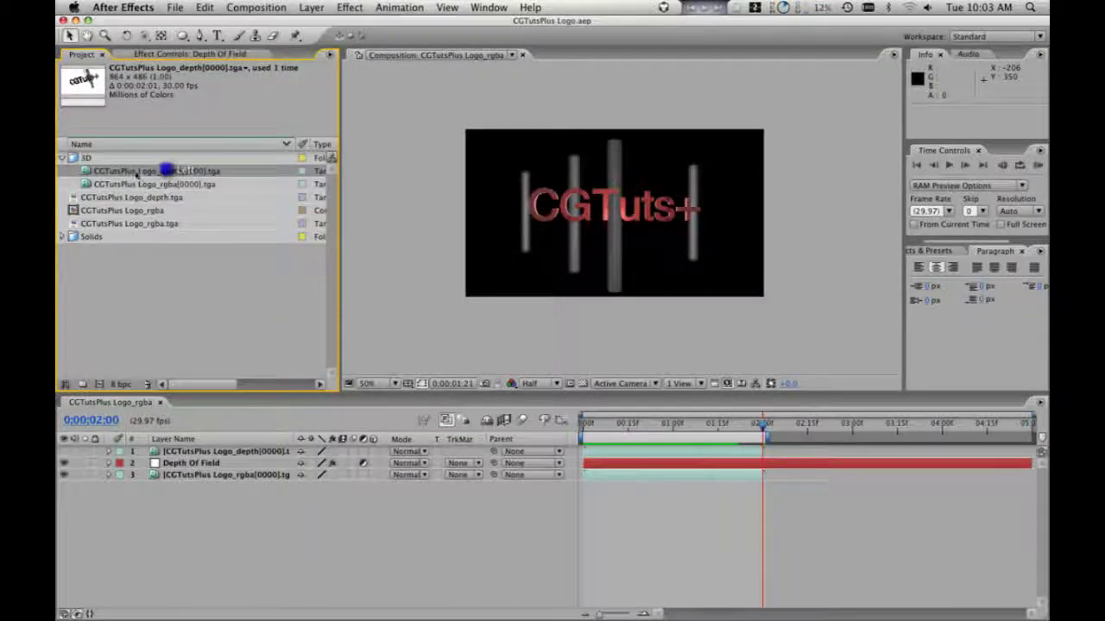
- Examine the imported depth and rgba sequences in the After Effects project and return to Cinema 4D
drag(174, 185, 132, 191)
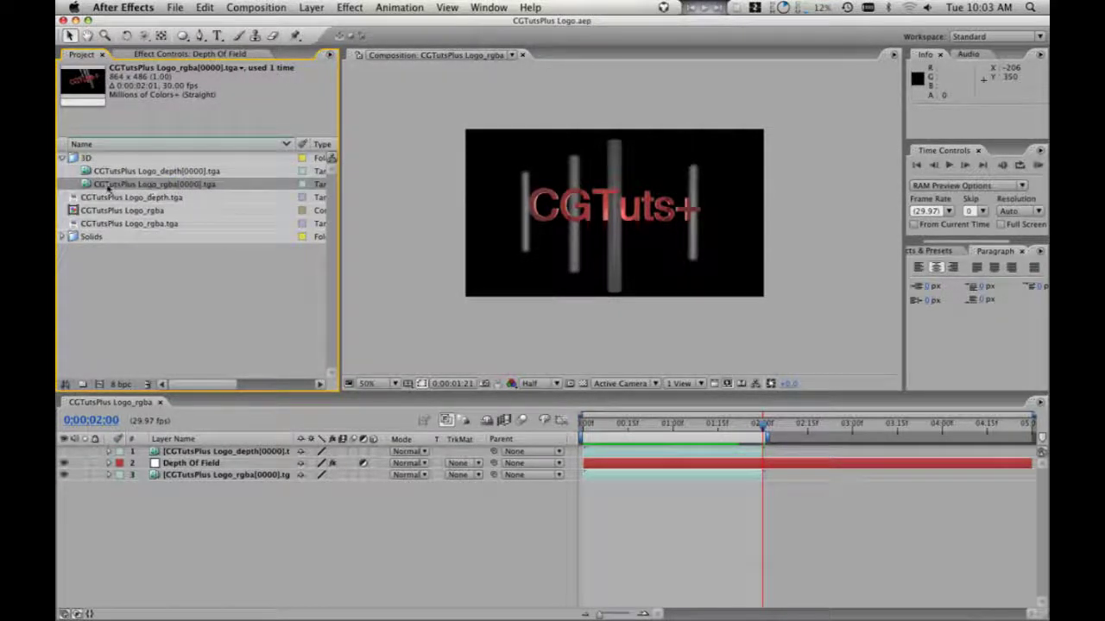
key(super+Tab)
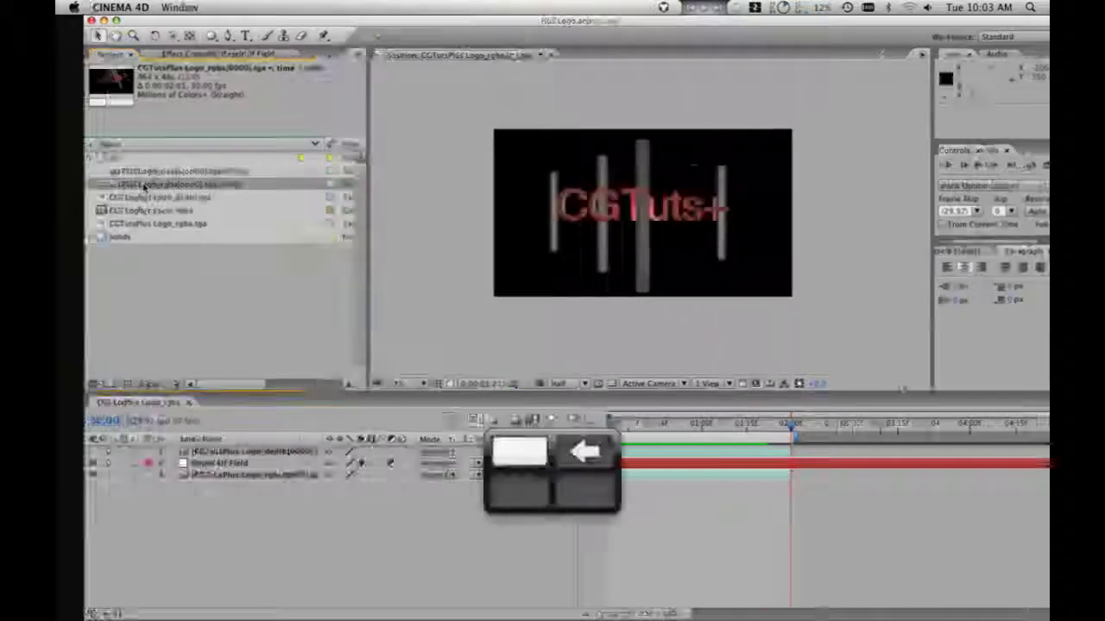
click(632, 293)
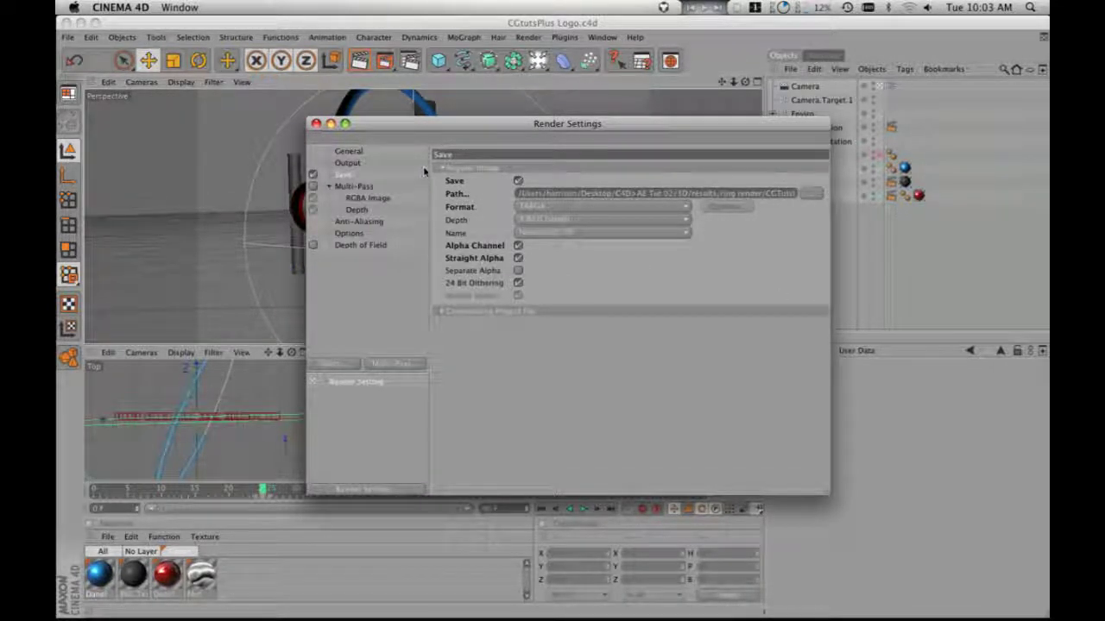
- Render the hoop animation to the Picture Viewer, and close the viewer and the render settings
click(521, 40)
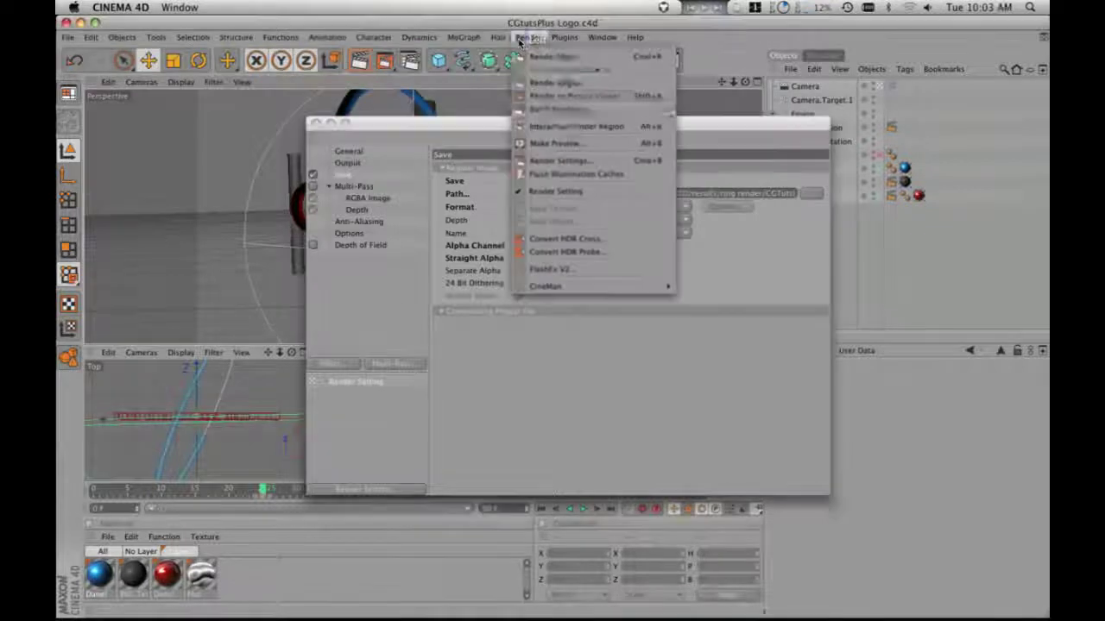
click(555, 99)
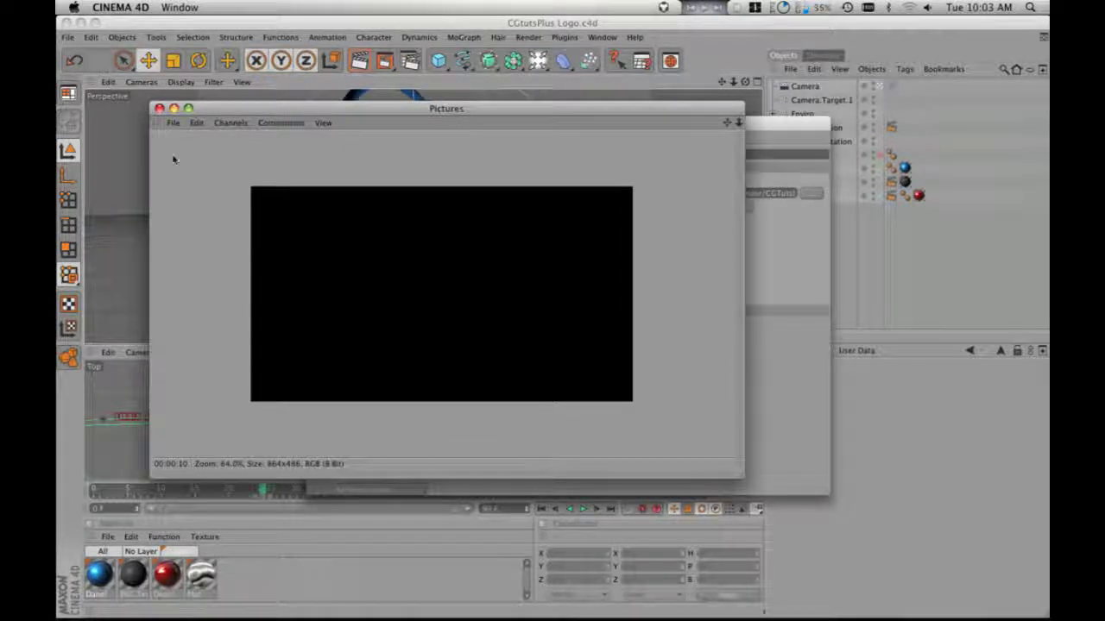
click(159, 109)
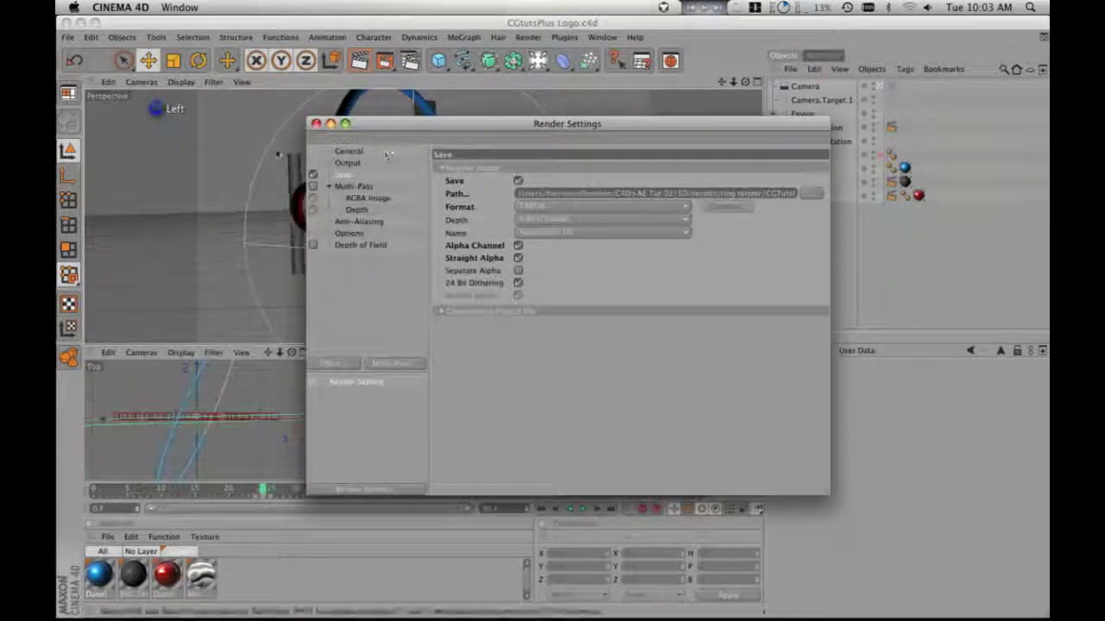
click(298, 118)
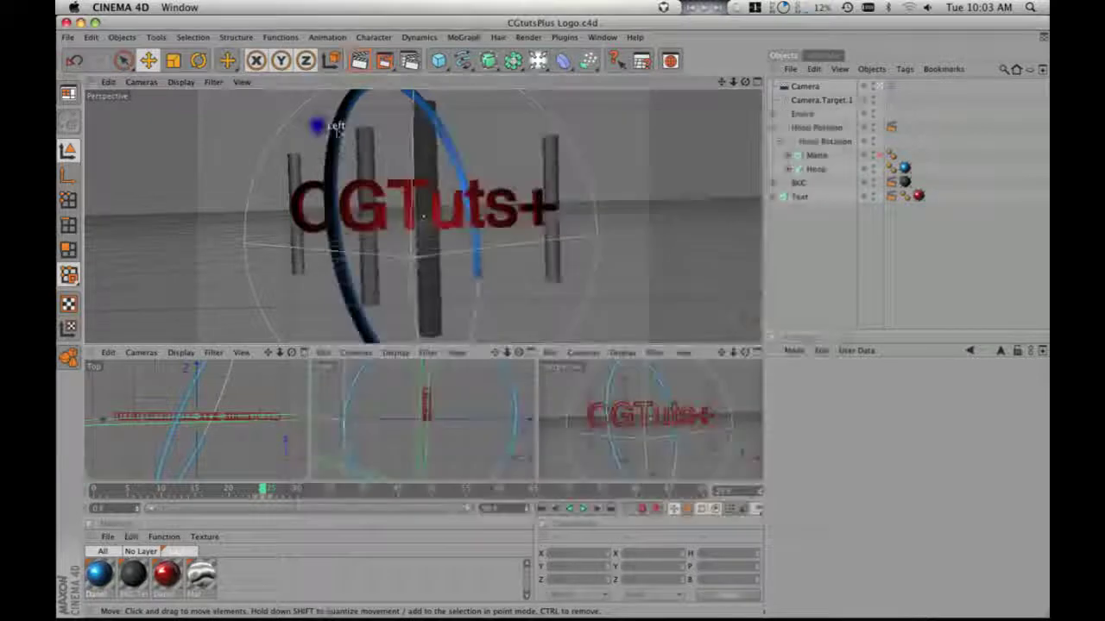
- Add a Compositing tag to the Matte object and delete the Compositing tag from Hoop Position
right_click(812, 158)
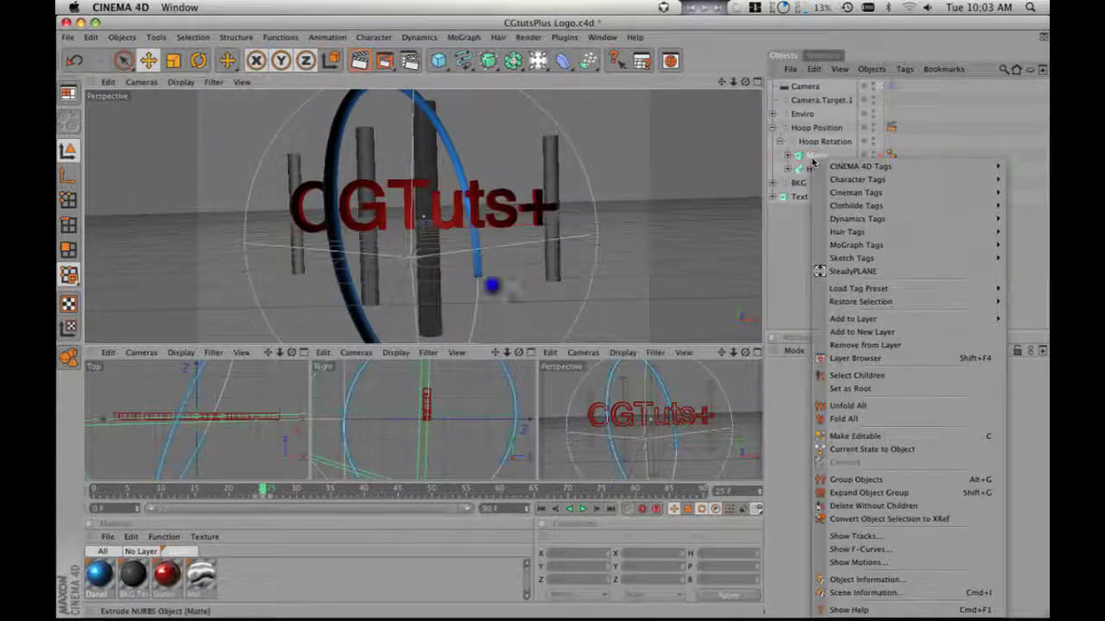
mouse_move(833, 166)
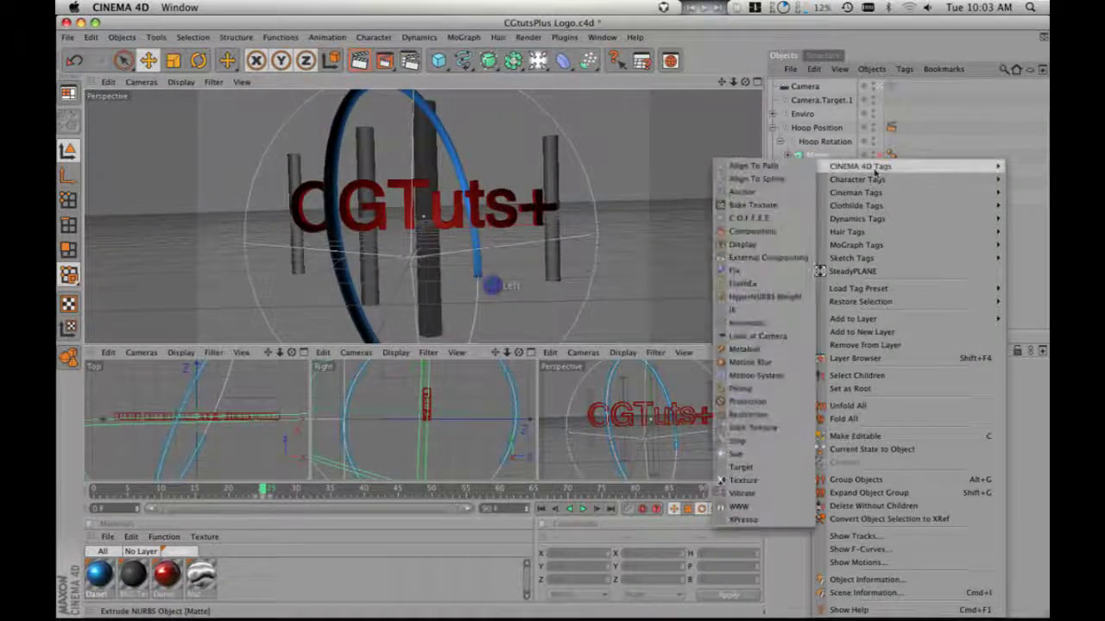
click(759, 232)
click(889, 124)
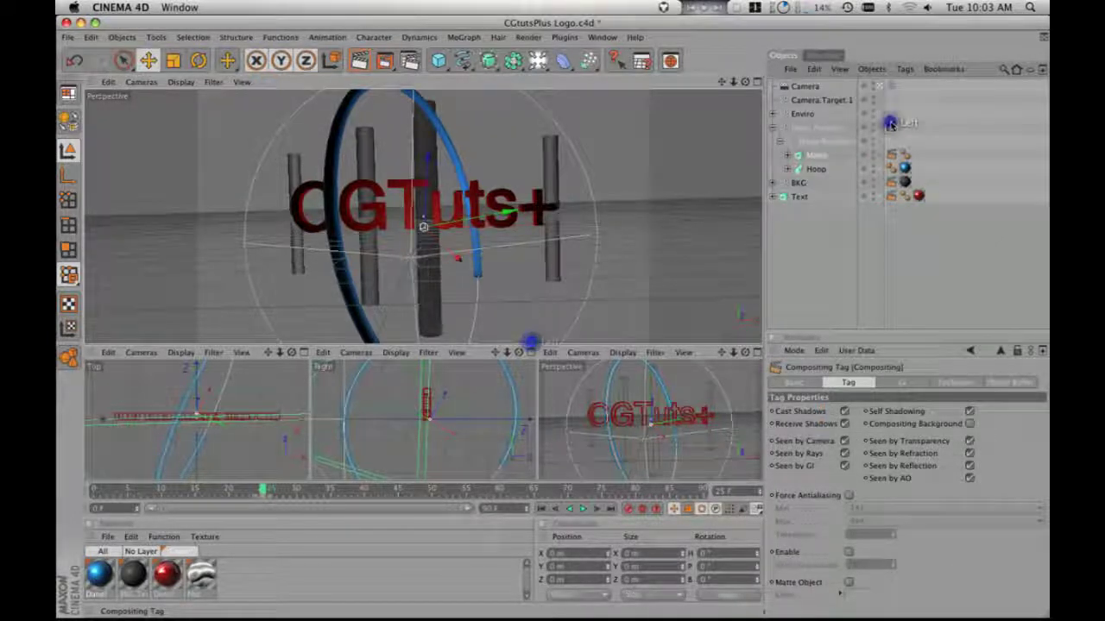
drag(889, 123, 821, 169)
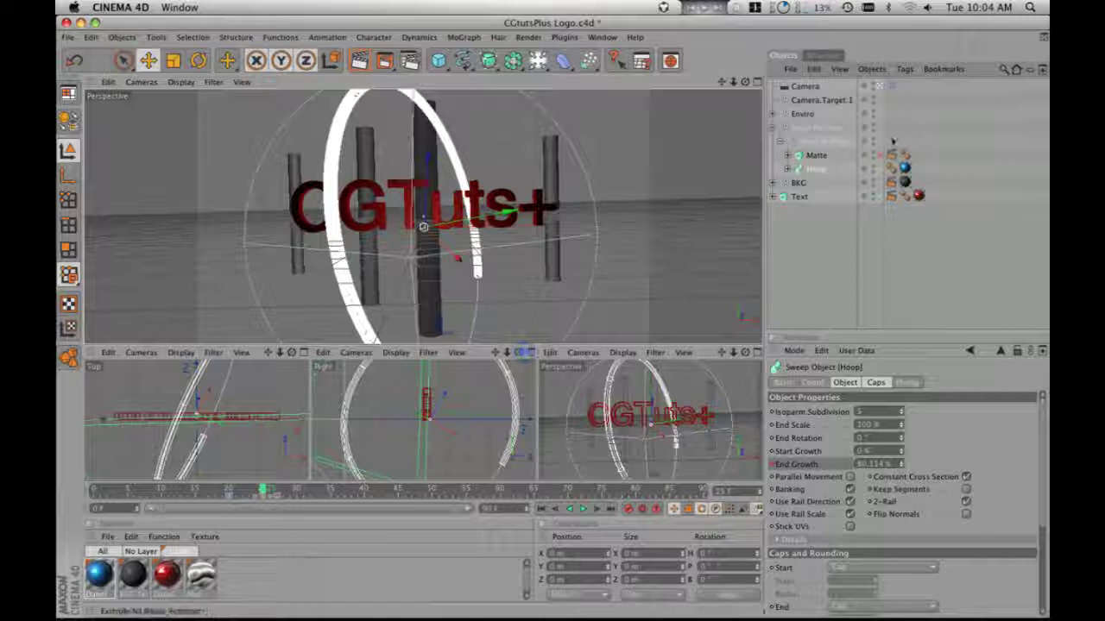
- Add a Compositing tag to the Hoop object and turn its Seen by Camera option off
right_click(818, 167)
mouse_move(859, 167)
click(754, 232)
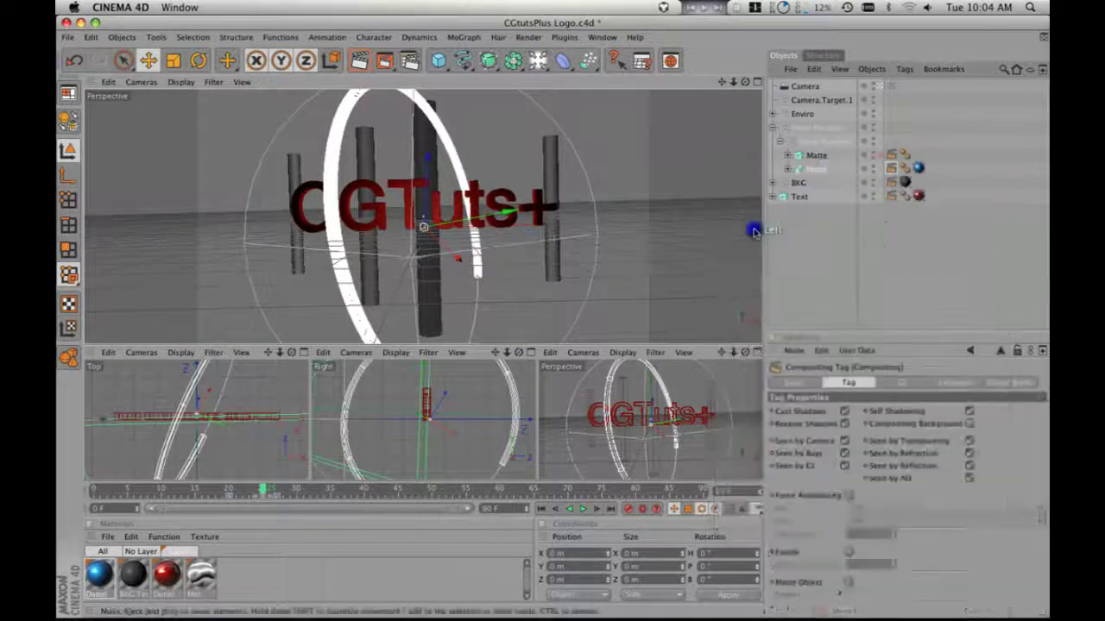
click(842, 442)
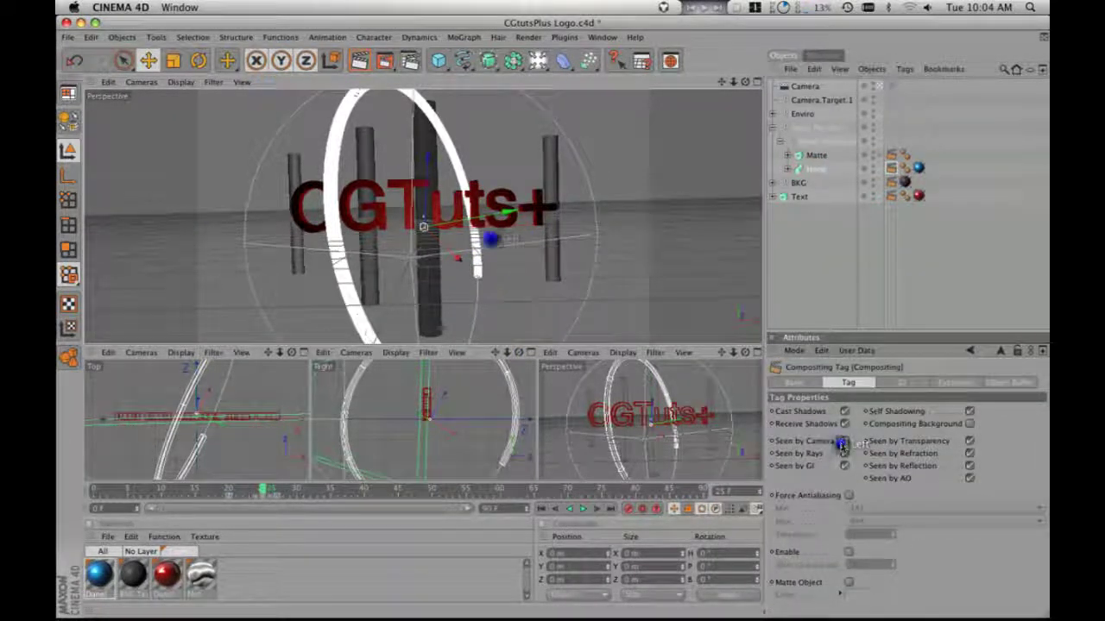
- Enable the Matte object, save the project and test-render the perspective view
click(875, 155)
key(super+s)
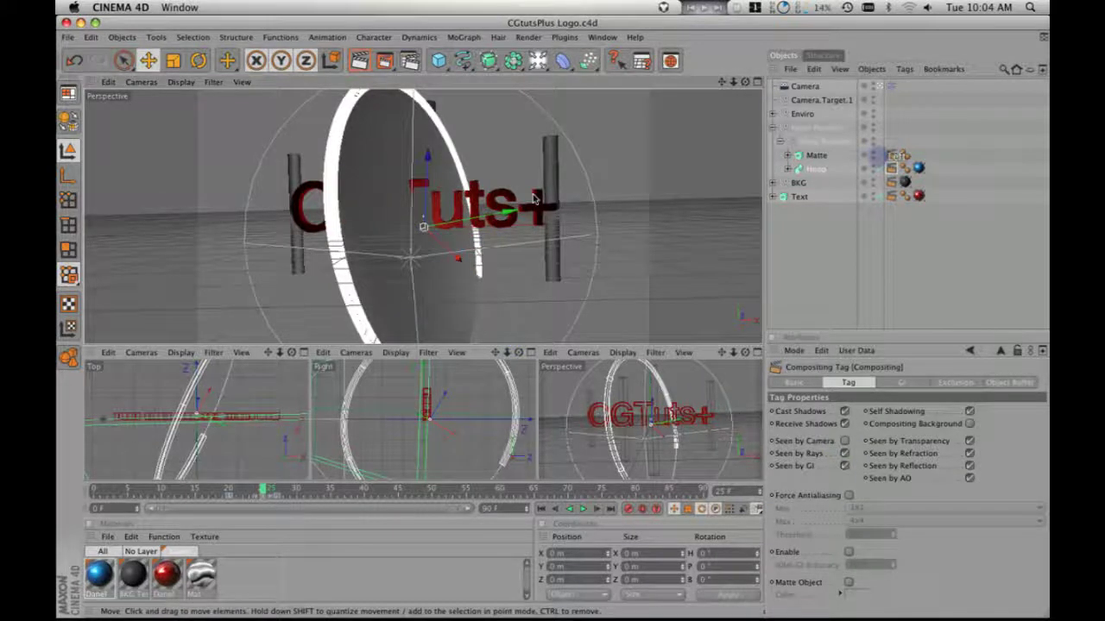
key(super+r)
click(530, 199)
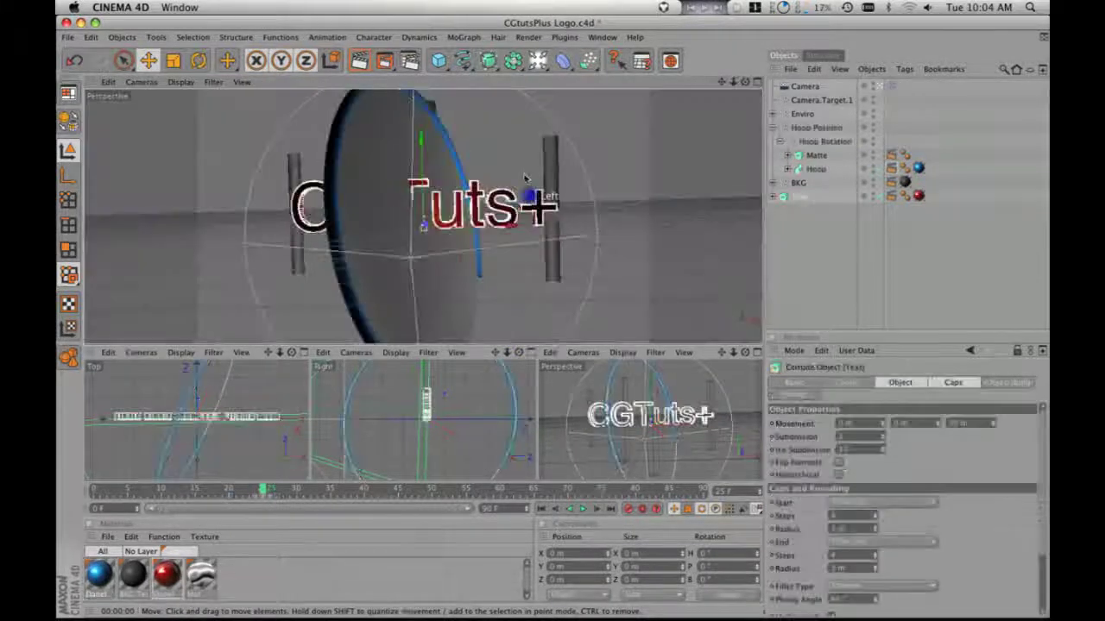
- Enable Matte Object in the Matte object's Compositing tag and set its matte color to white
click(898, 158)
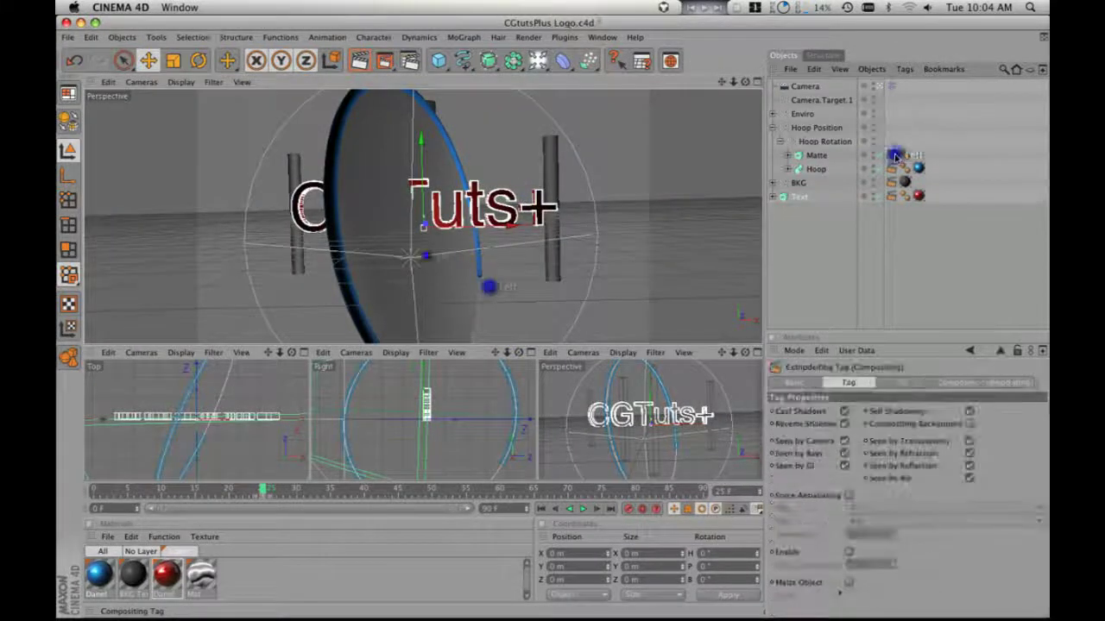
click(818, 155)
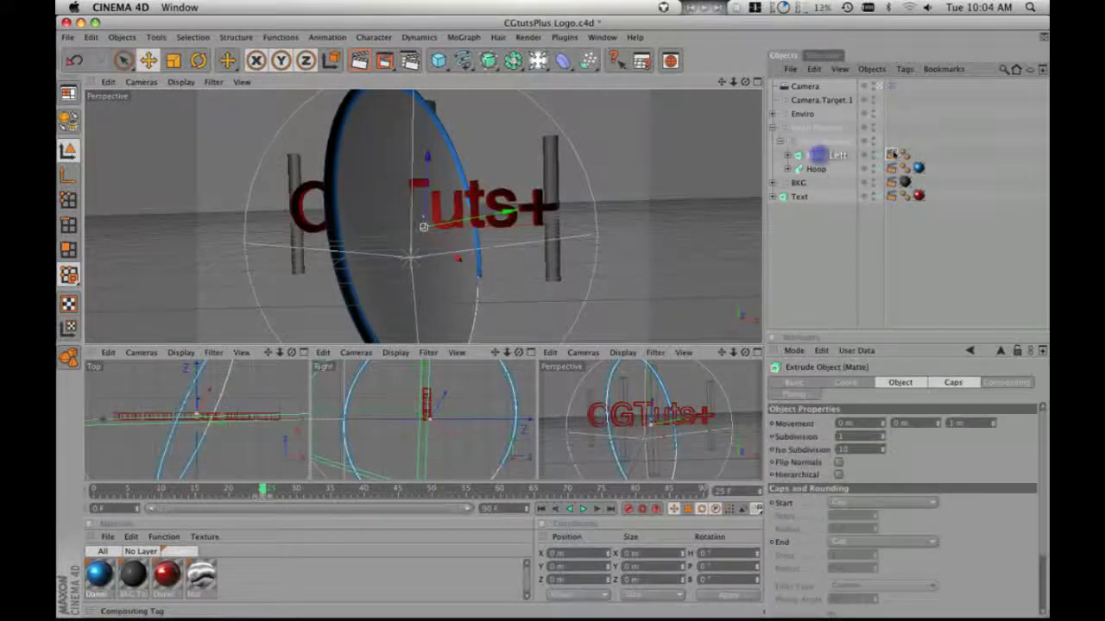
click(891, 154)
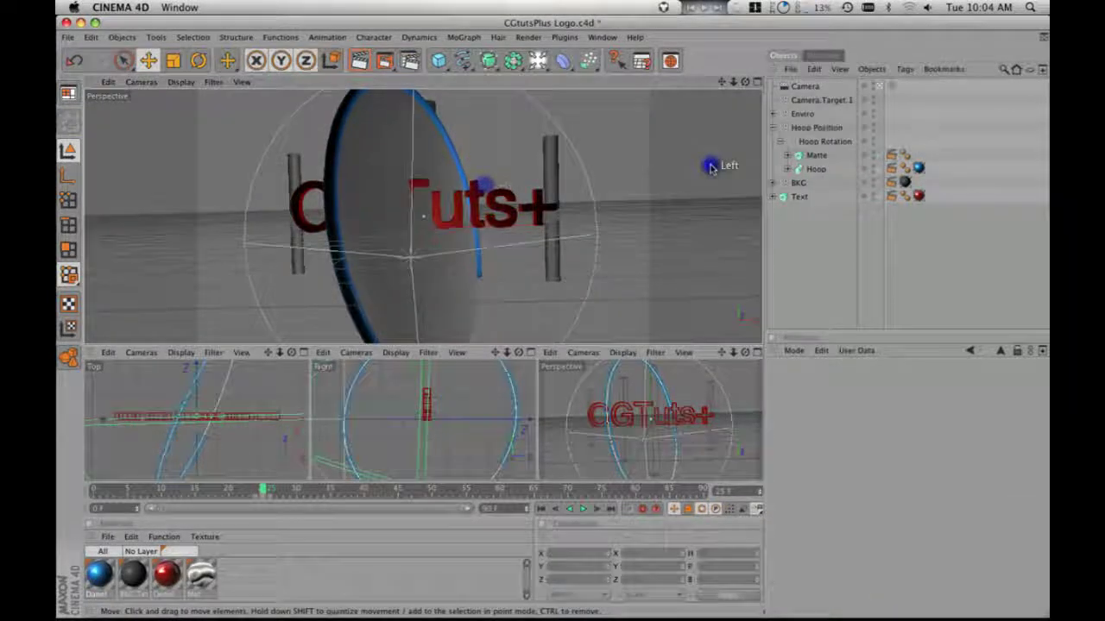
click(895, 158)
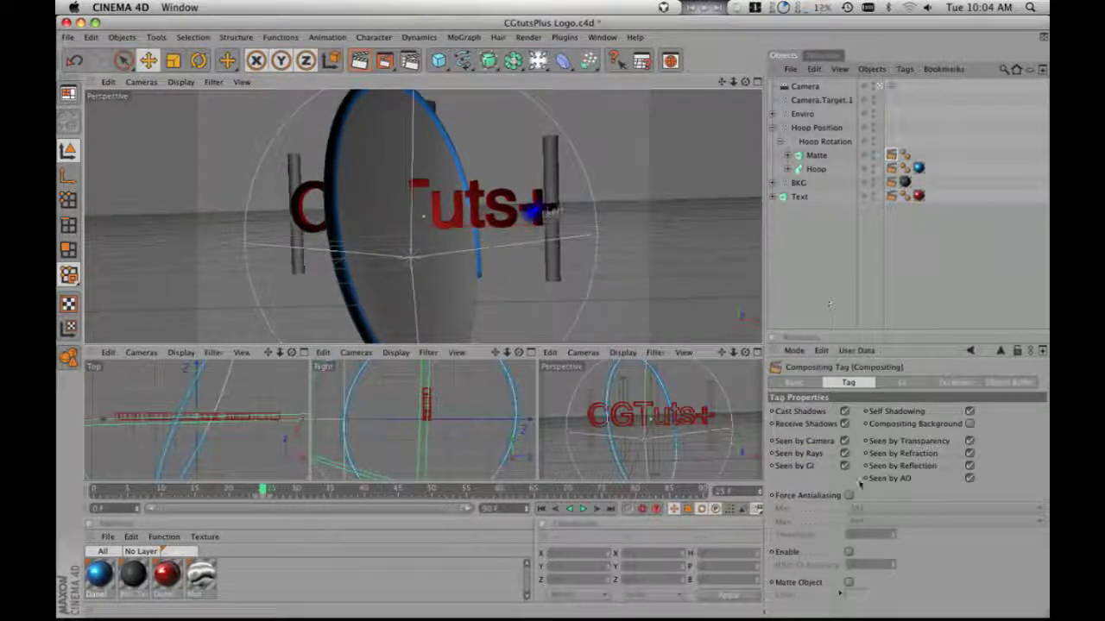
click(850, 583)
click(855, 595)
drag(793, 535, 779, 506)
click(878, 607)
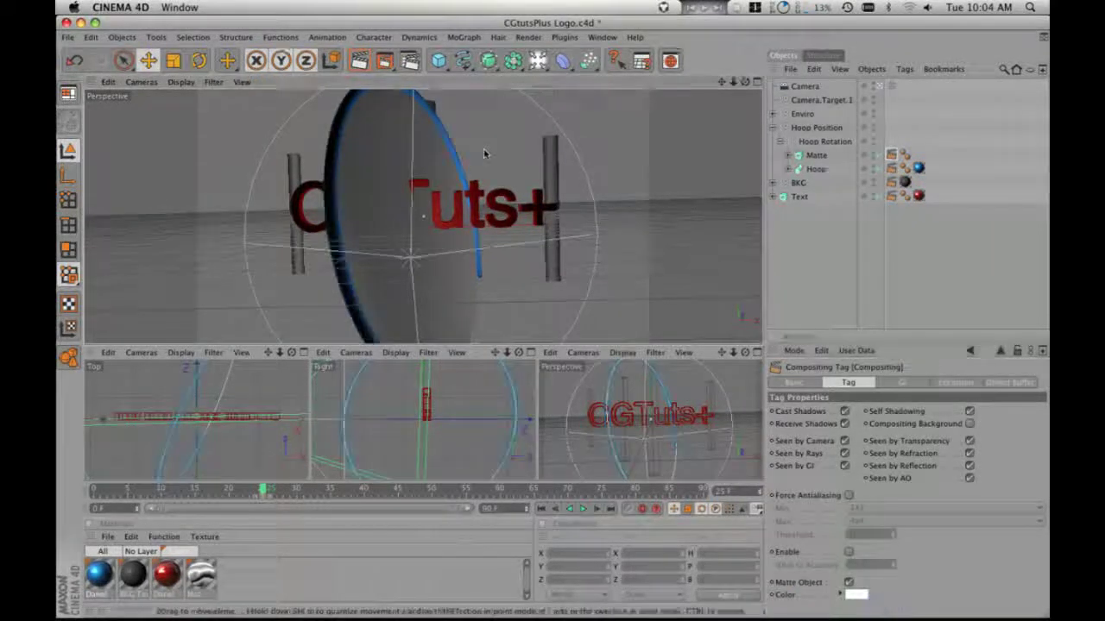
- Test-render the perspective view to check the white hoop matte, and save the project
key(super+r)
click(528, 173)
click(488, 183)
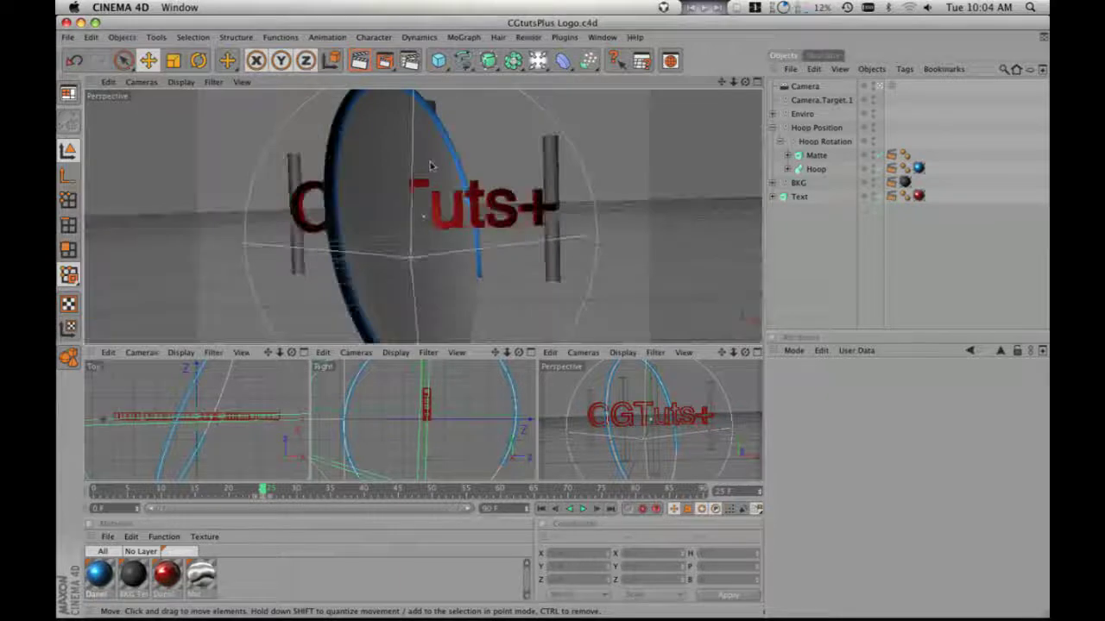
key(super+r)
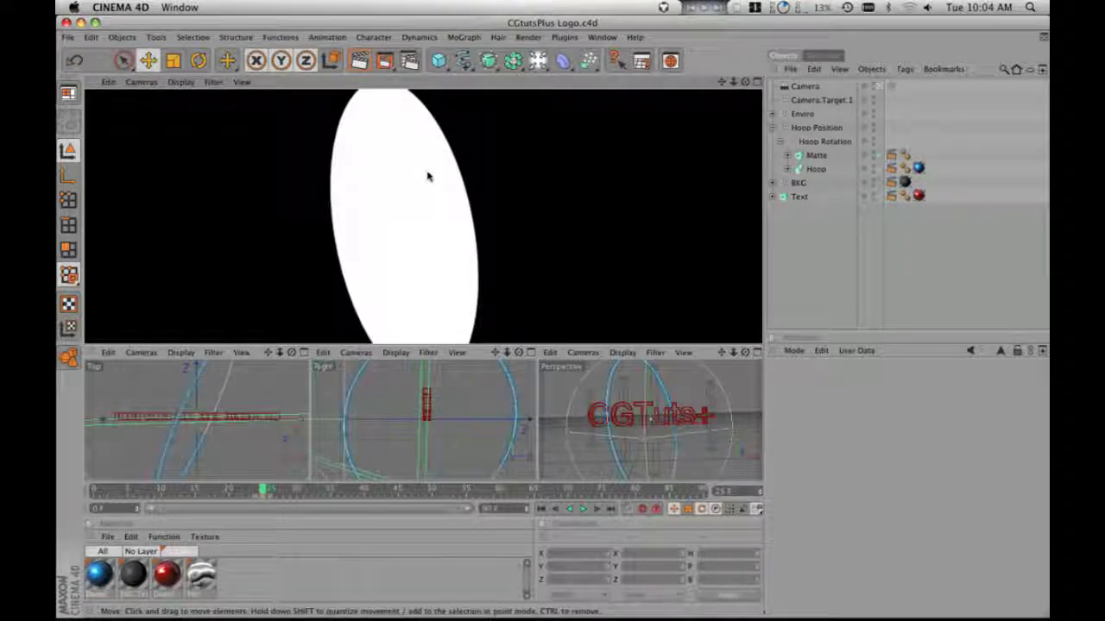
click(532, 170)
key(super+r)
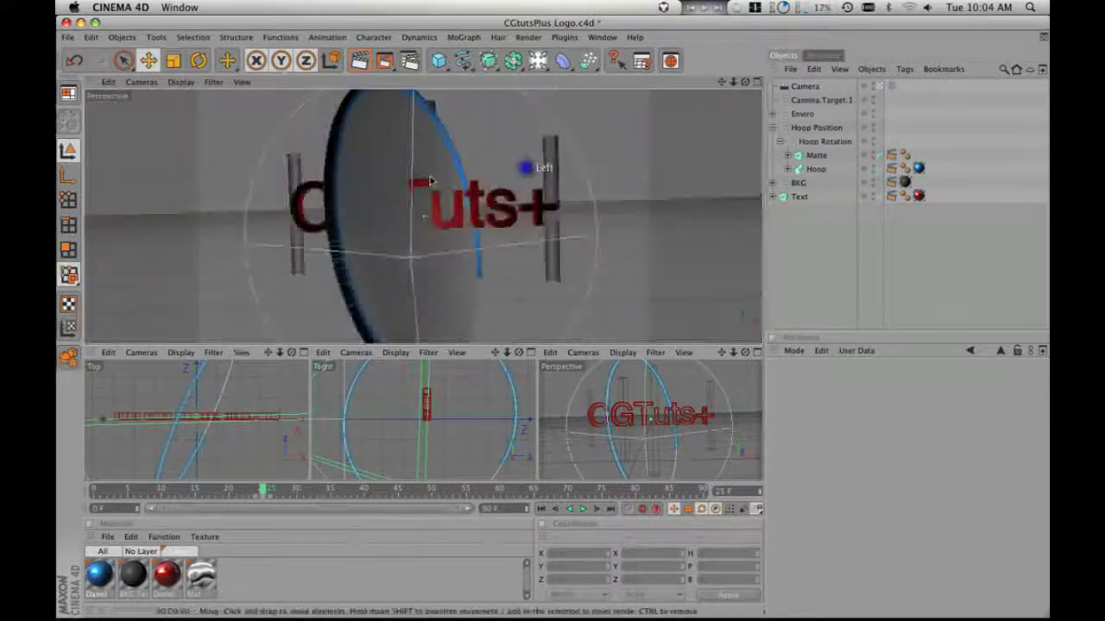
key(super+s)
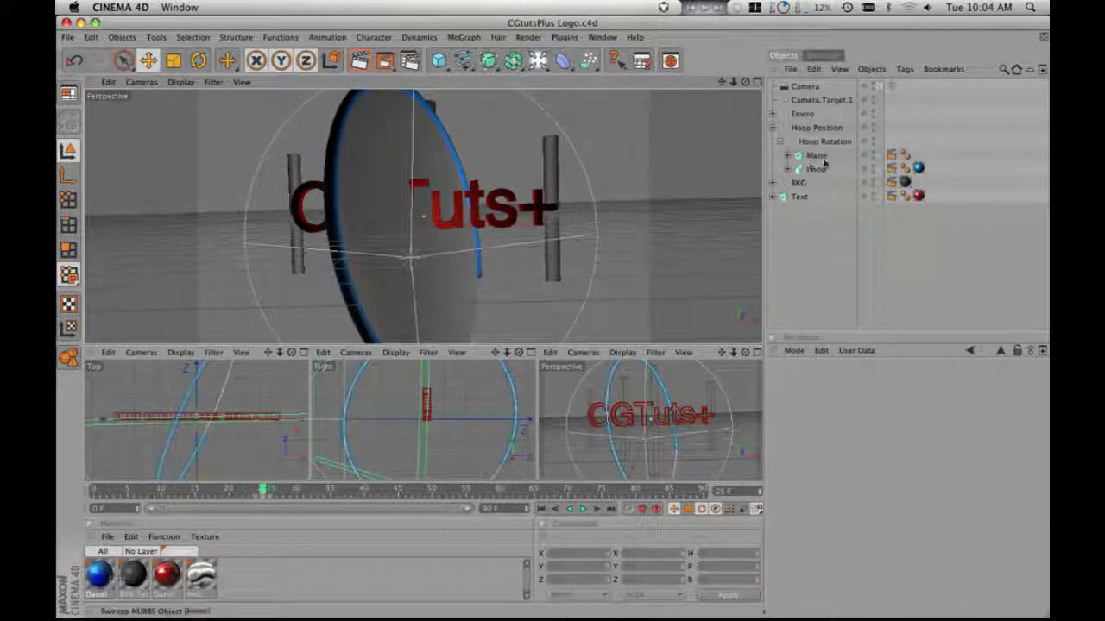
- Re-render the perspective view and compare the hoop matte with the After Effects composition
key(super+r)
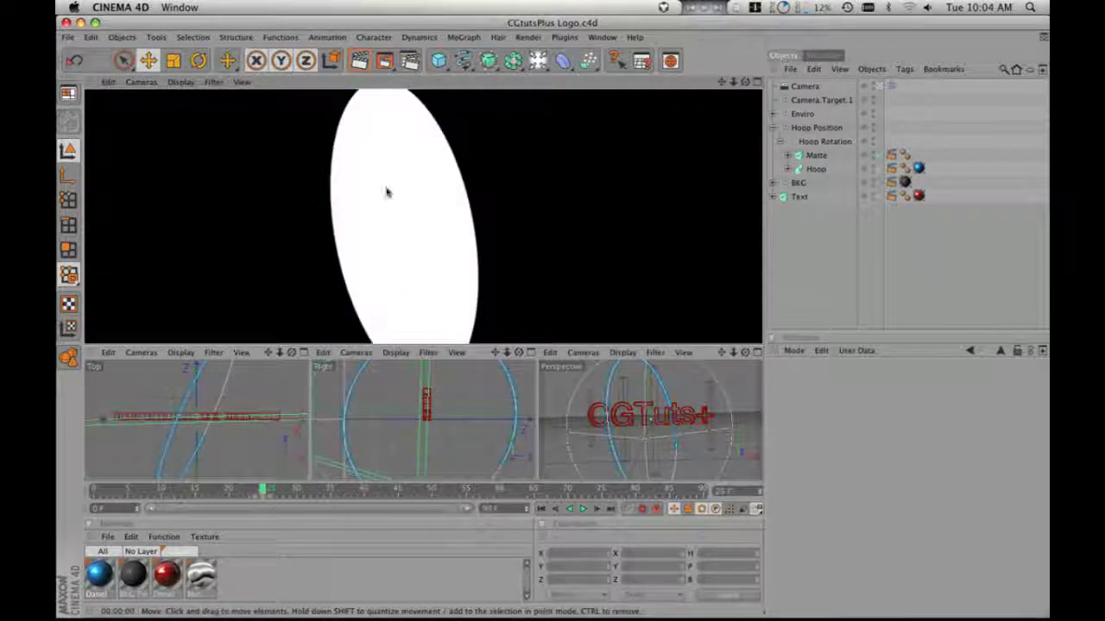
click(536, 149)
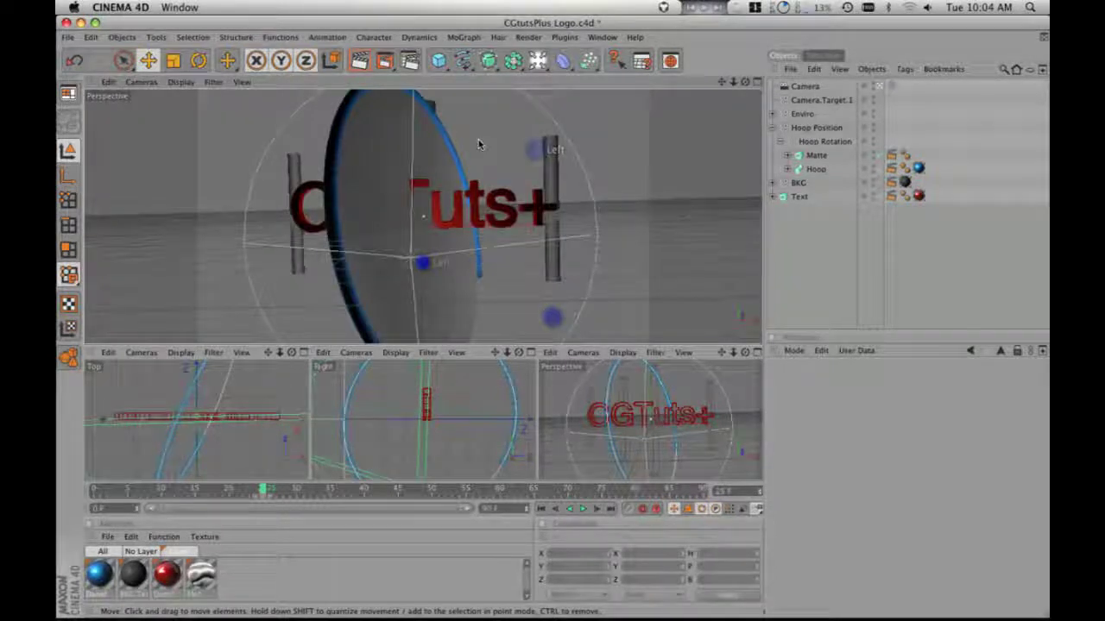
key(super+Tab)
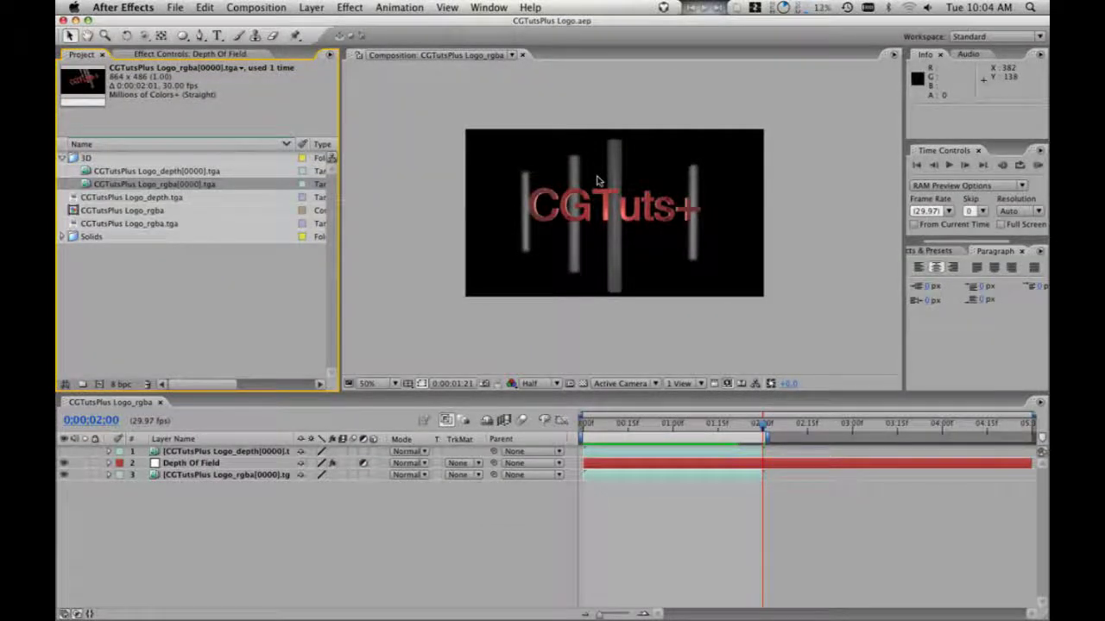
key(super+Tab)
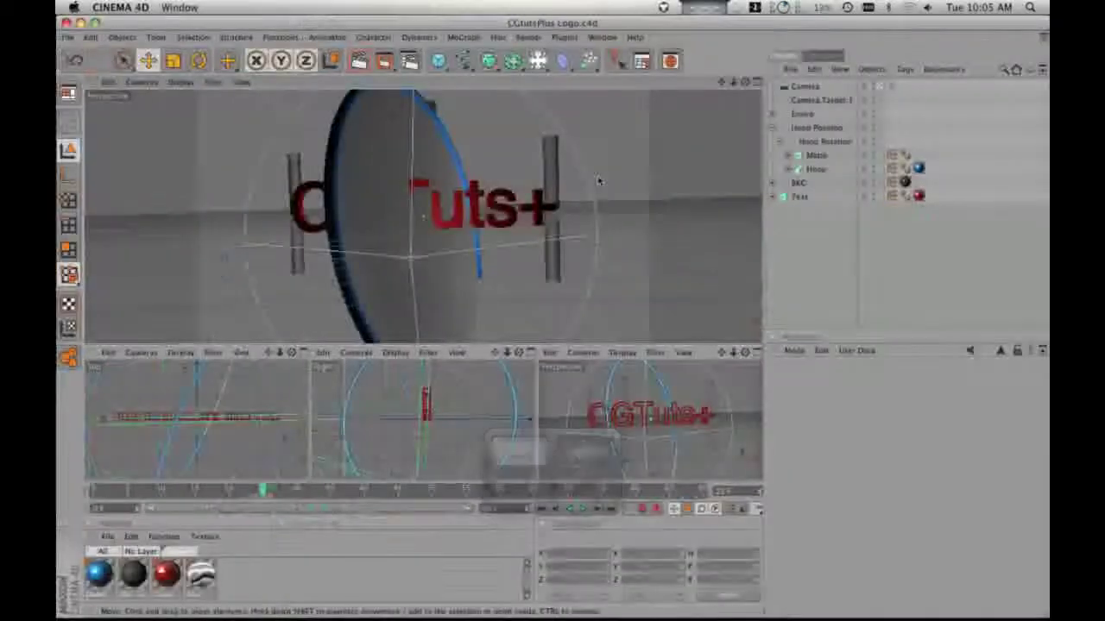
key(super+r)
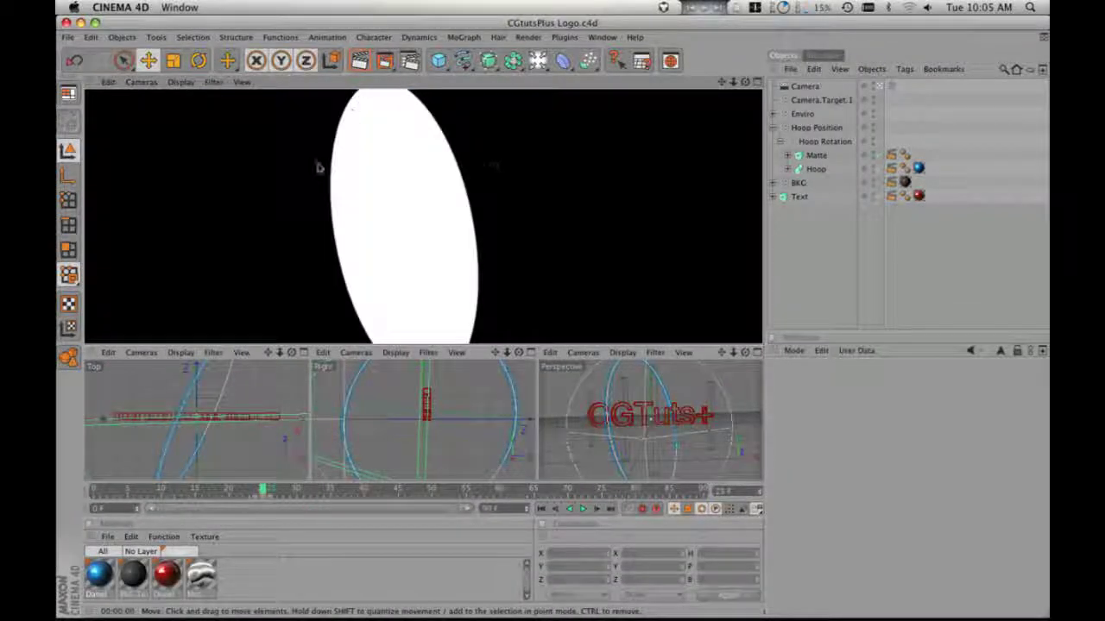
- Change the render save path to a new folder named ring matte inside the results folder
click(528, 38)
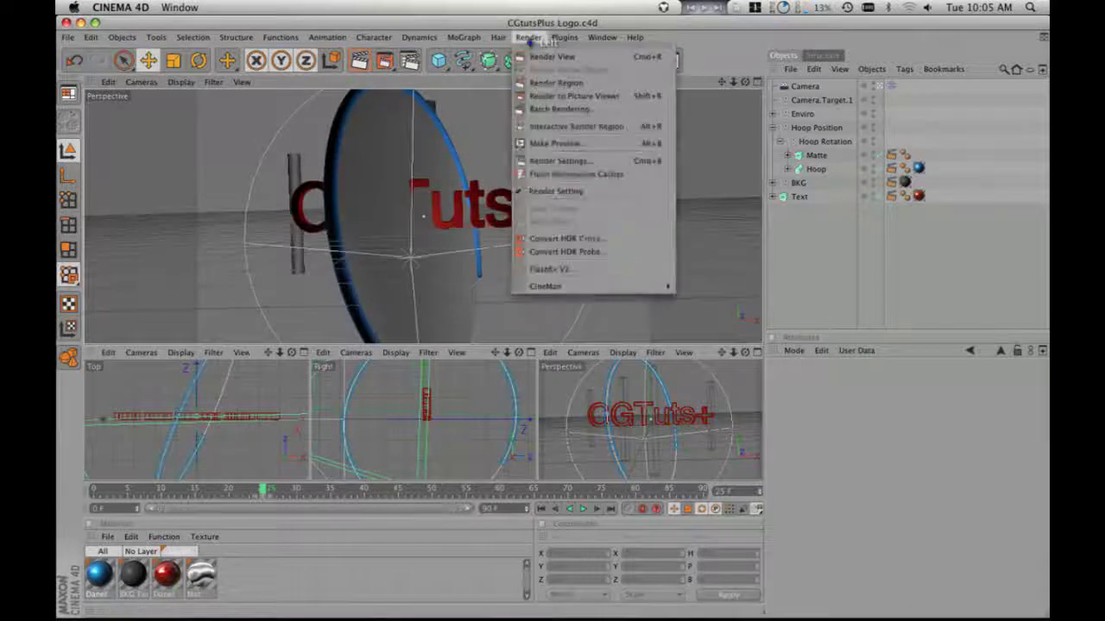
click(561, 160)
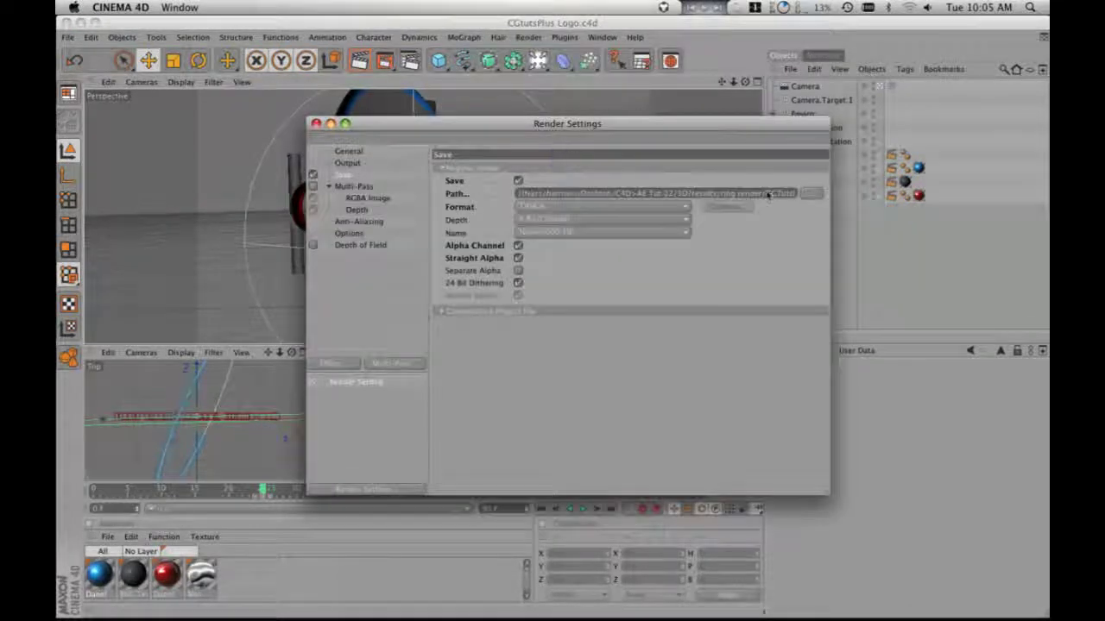
click(811, 193)
click(422, 136)
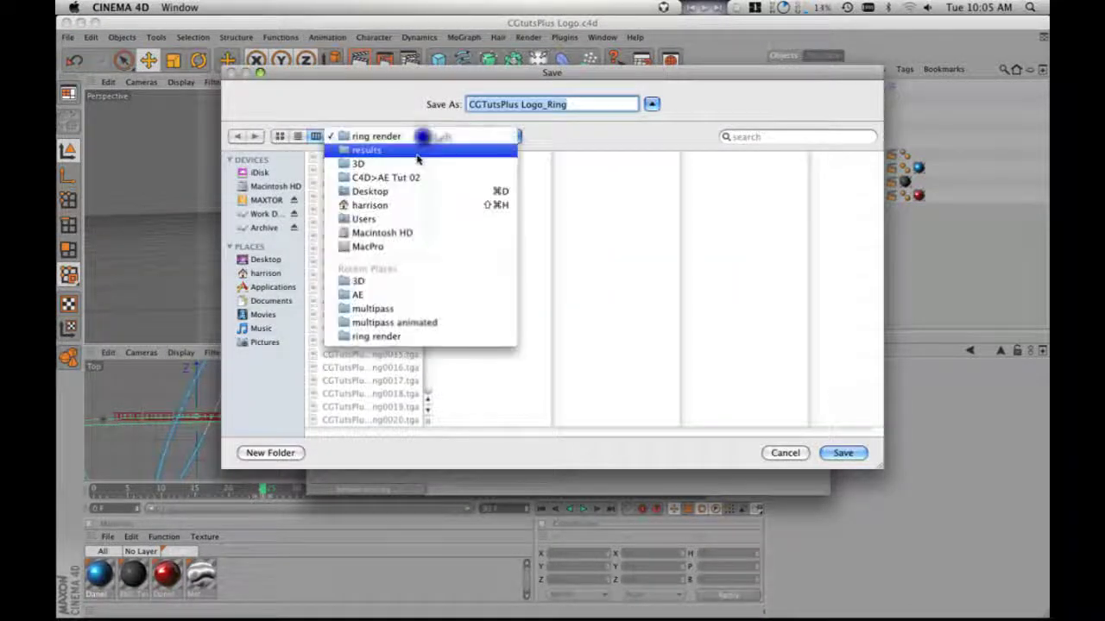
click(417, 150)
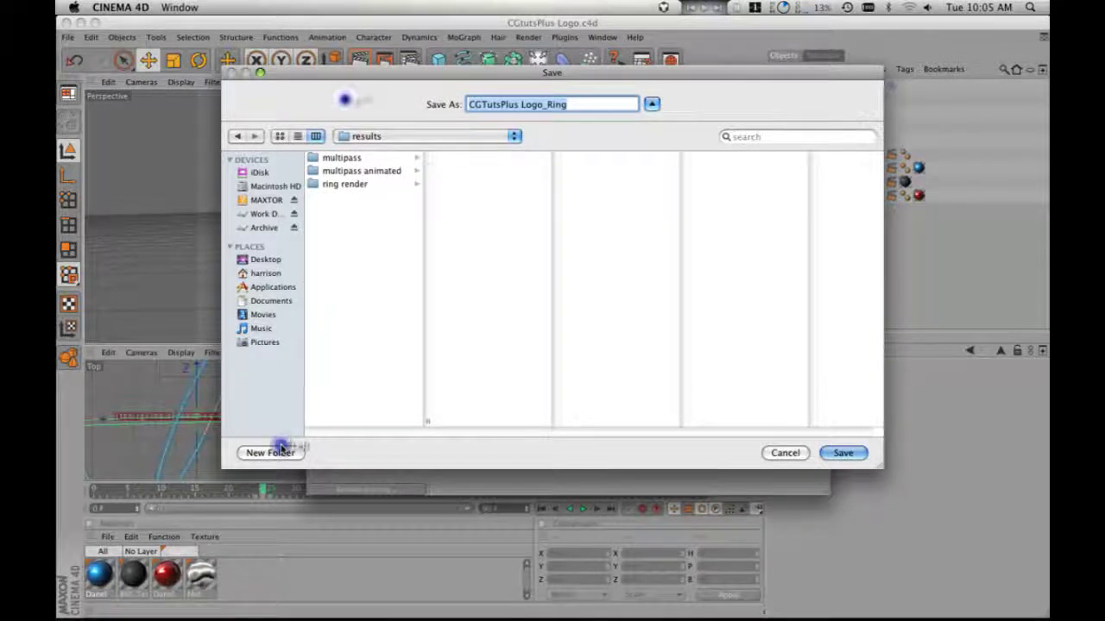
click(270, 452)
text(ring matte)
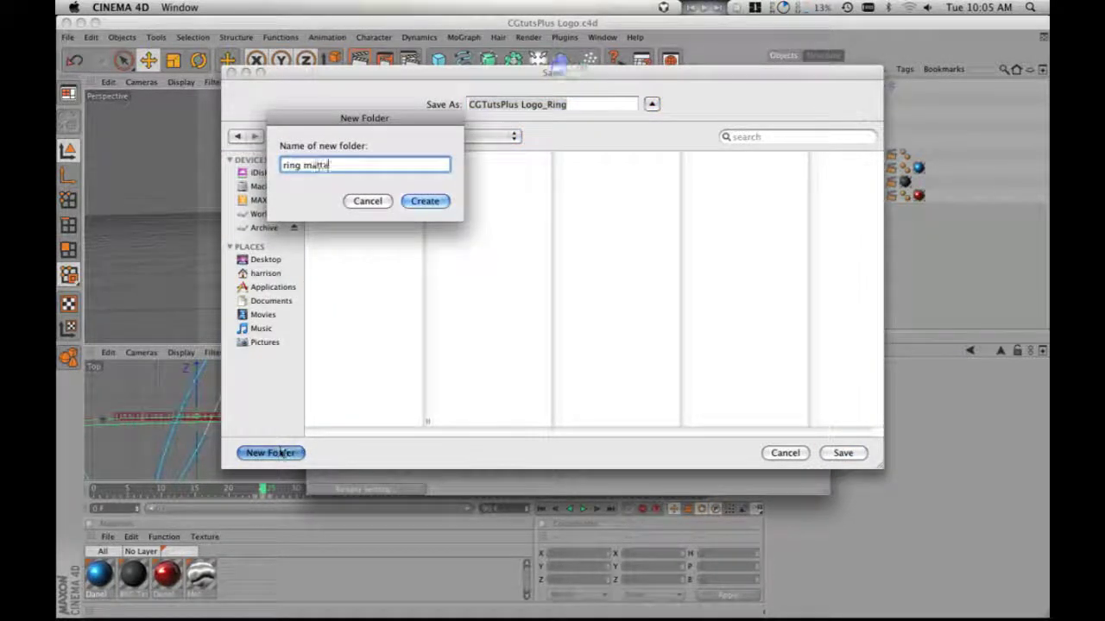
key(Return)
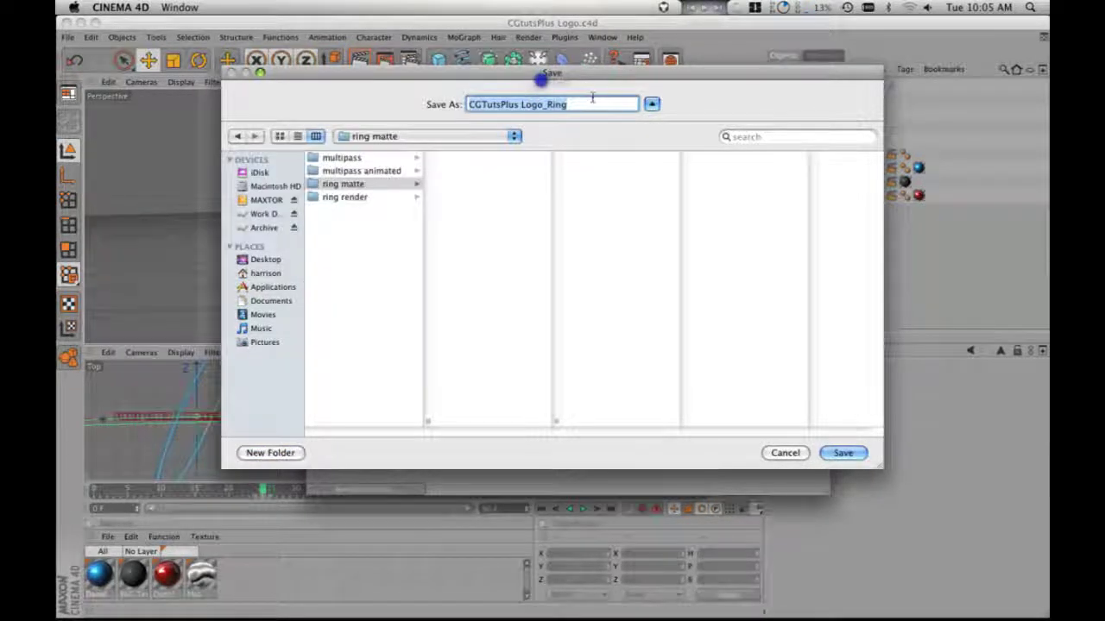
- Name the render output CGTutsPlus Logo_Matte and render the matte animation to the Picture Viewer
key(BackSpace)
key(BackSpace)
key(BackSpace)
key(BackSpace)
key(BackSpace)
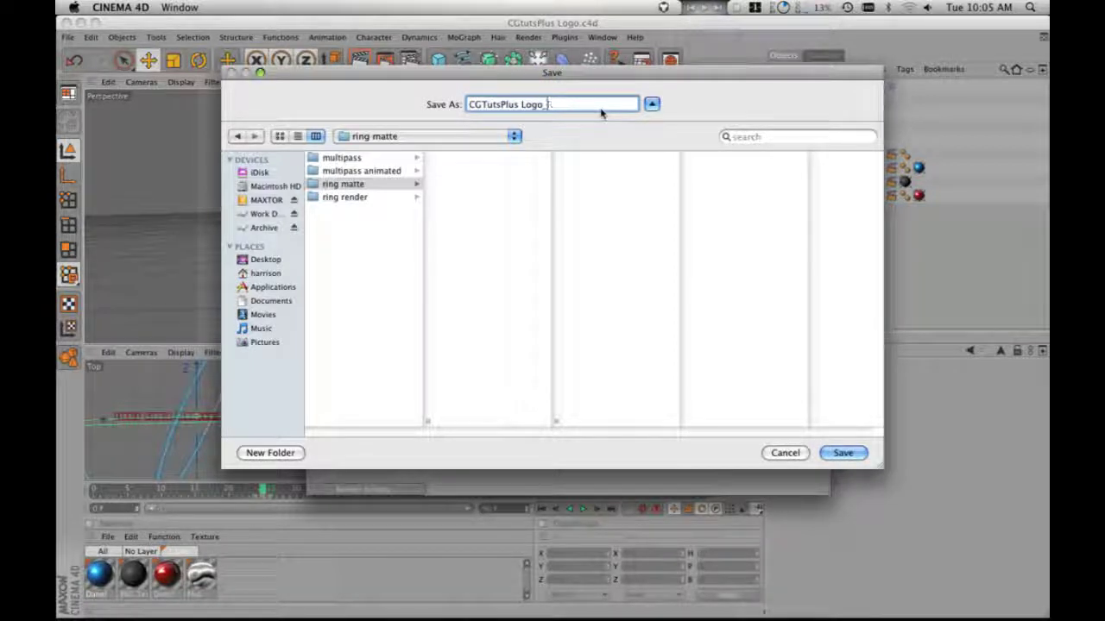
text(_Matte)
key(Return)
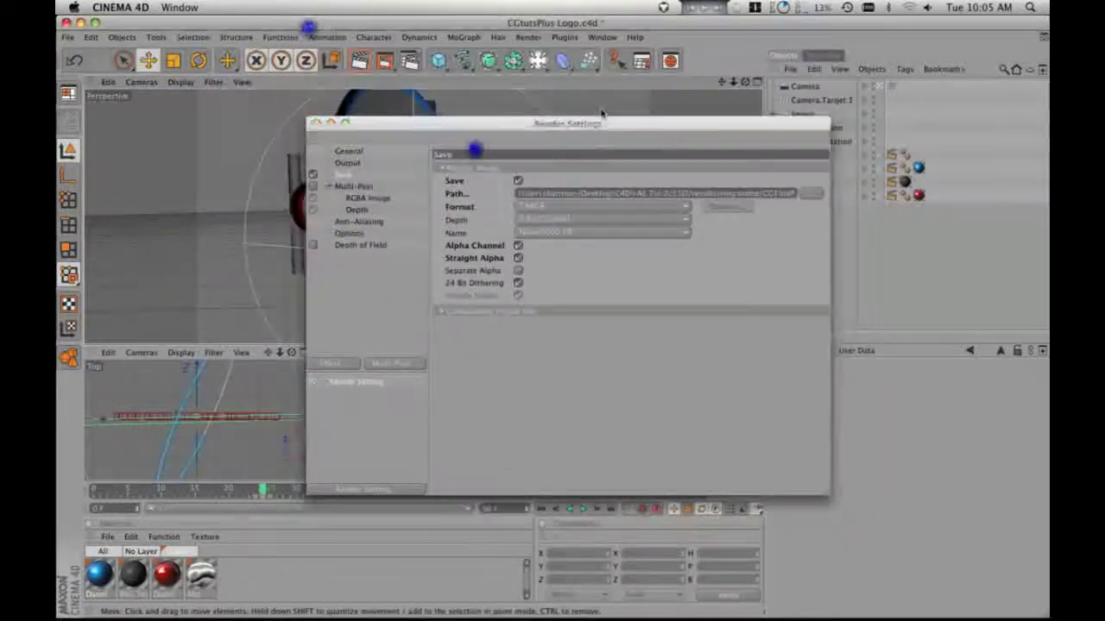
click(527, 37)
click(542, 97)
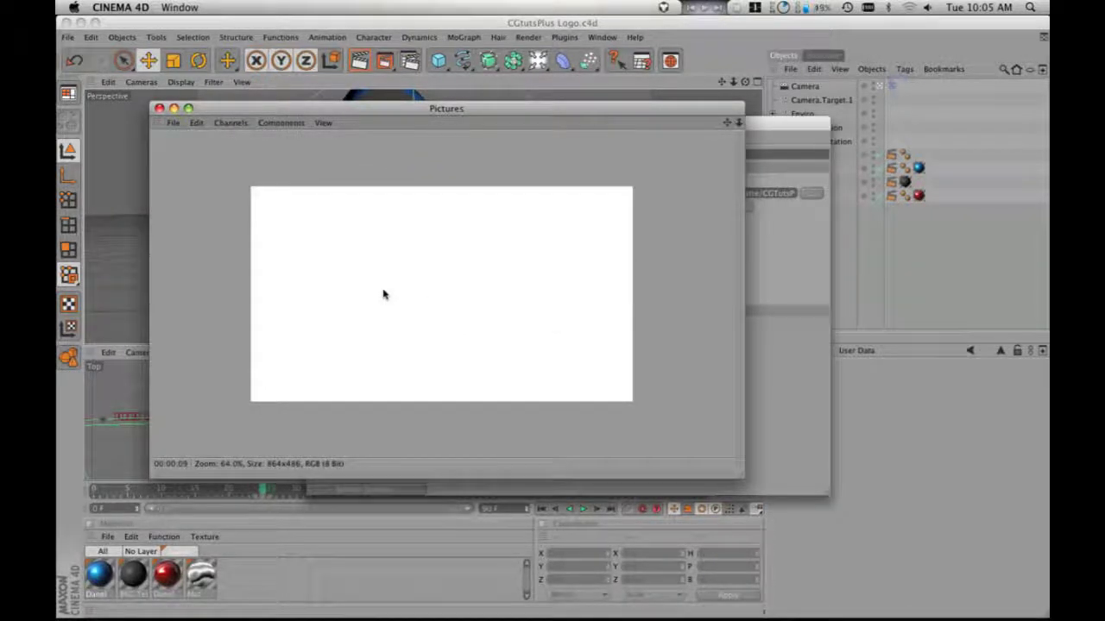
- Switch to After Effects, collapse the 3D folder and import the CGTutsPlus Logo_Matte sequence from the ring matte folder with straight alpha
key(ctrl+Right)
click(191, 279)
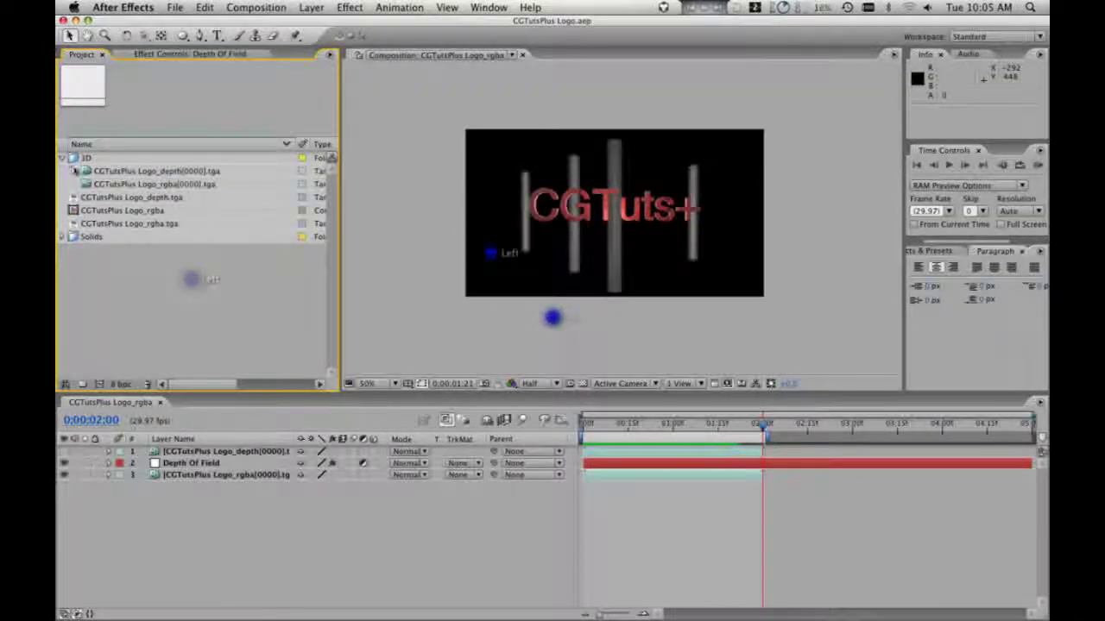
click(63, 158)
double_click(135, 254)
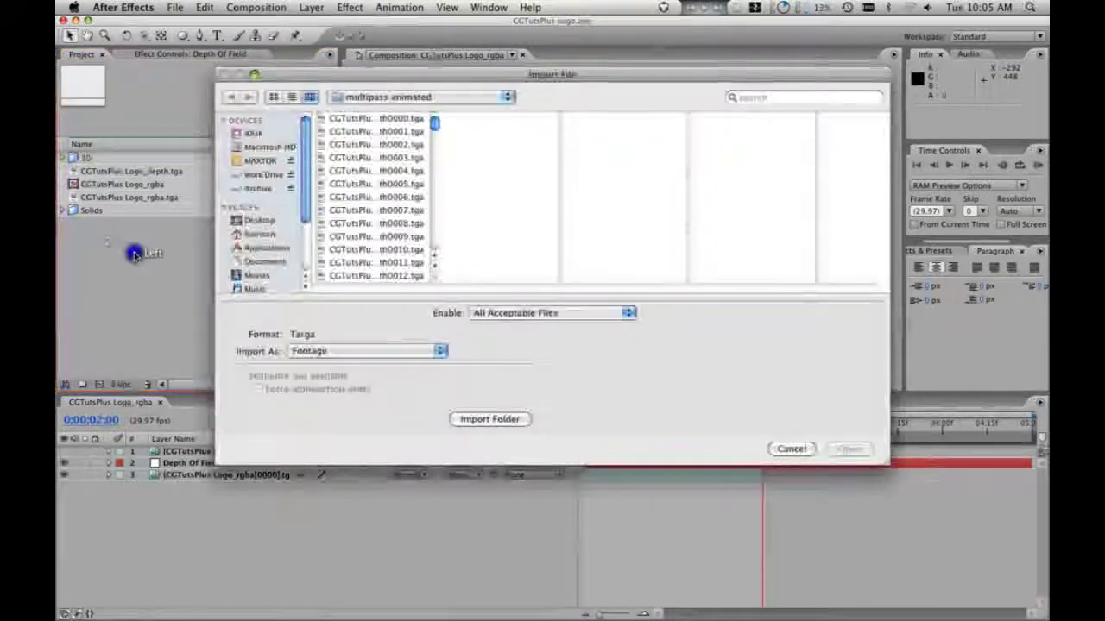
click(403, 97)
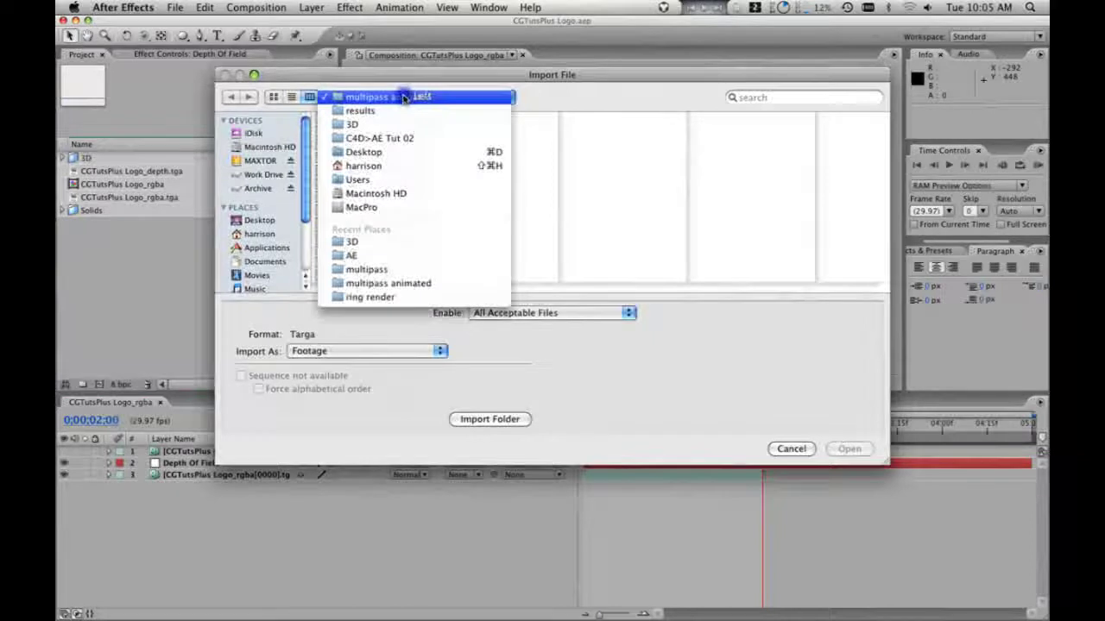
click(360, 110)
click(358, 145)
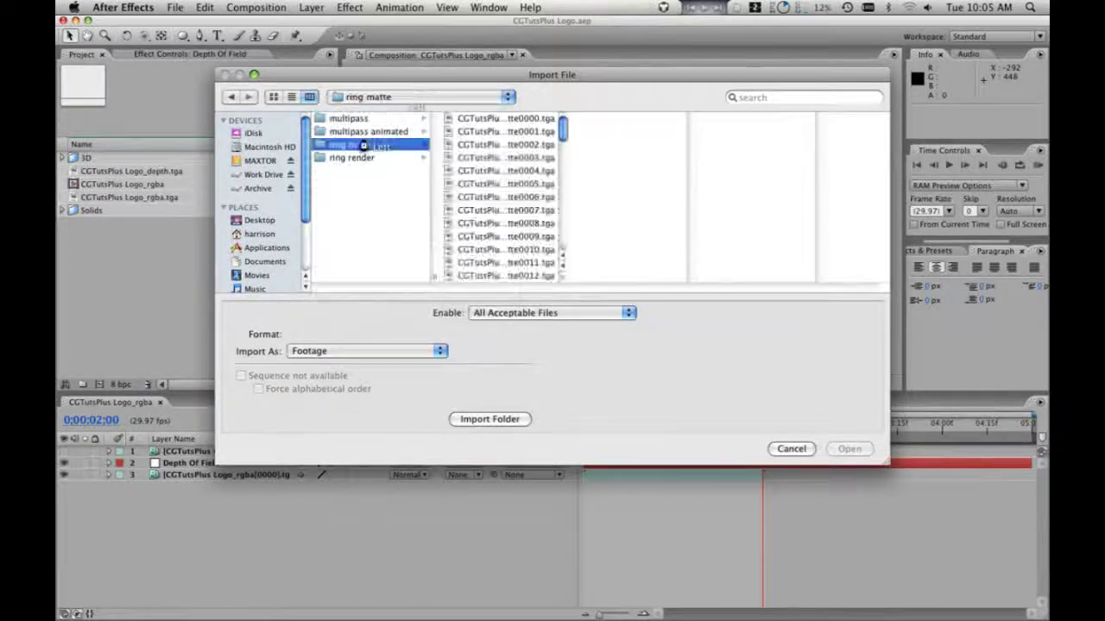
double_click(488, 120)
click(398, 246)
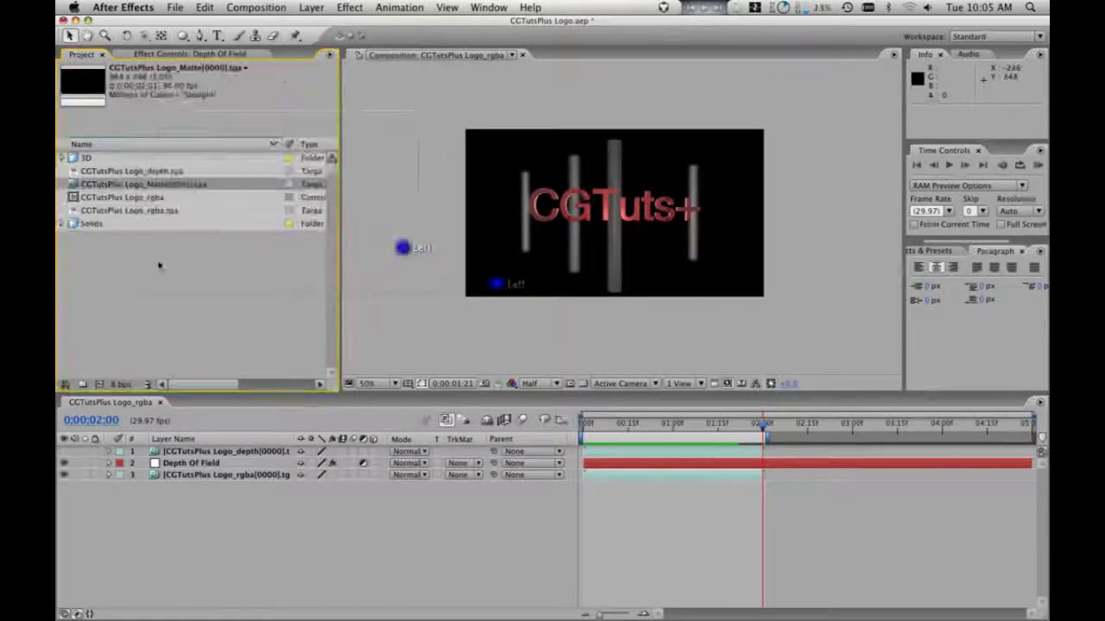
- Import the CGTutsPlus Logo_Ring sequence from the ring render folder with straight alpha
double_click(159, 266)
click(409, 97)
click(407, 110)
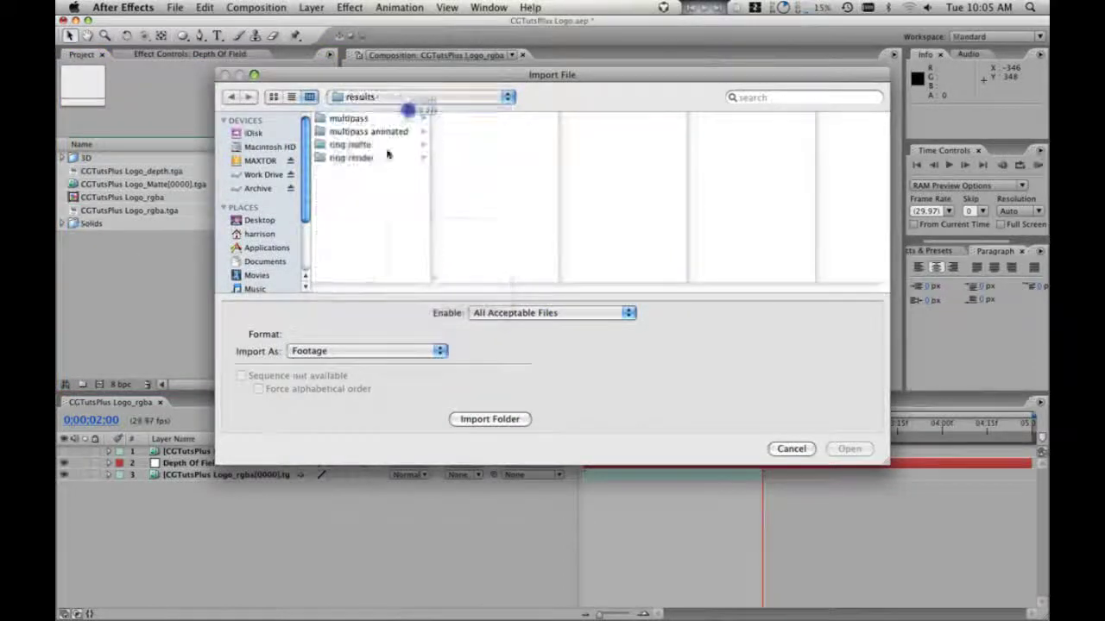
click(354, 158)
double_click(474, 121)
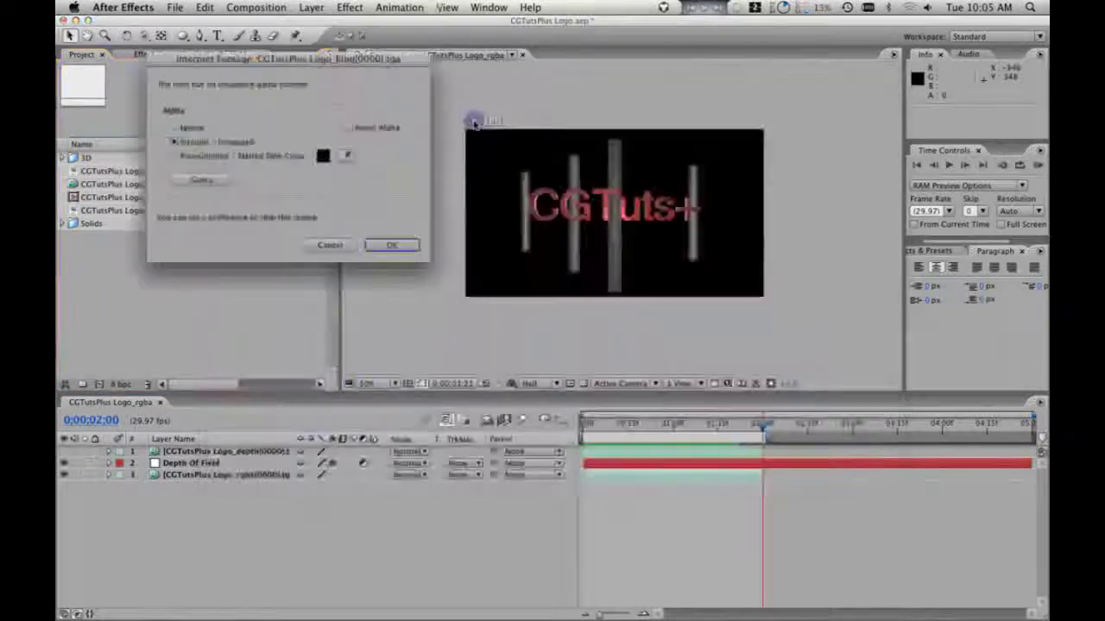
click(399, 246)
click(155, 284)
- Move the imported ring and matte sequences into the 3D folder
click(160, 224)
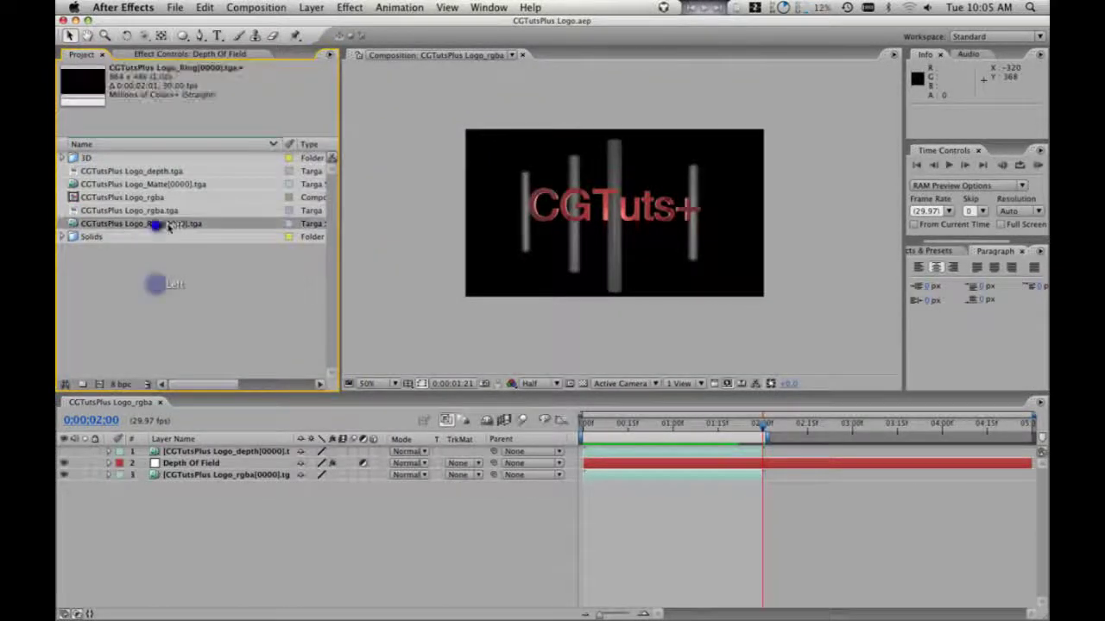
drag(169, 225, 129, 158)
click(131, 183)
click(130, 170)
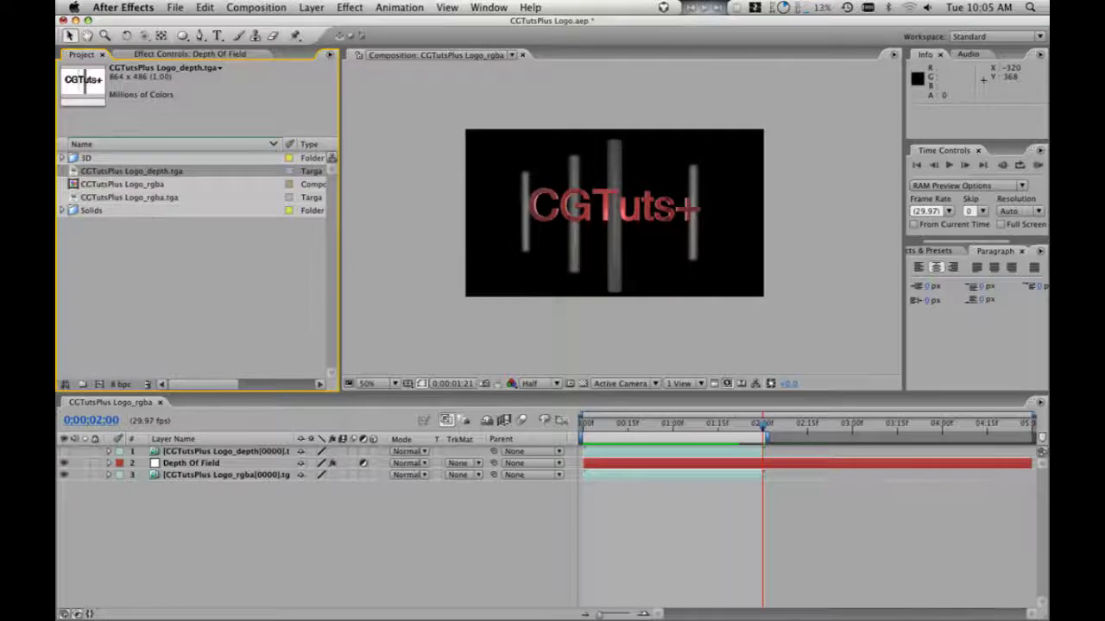
- Expand the 3D folder and check where the matte and depth sequences are used
click(63, 158)
click(147, 184)
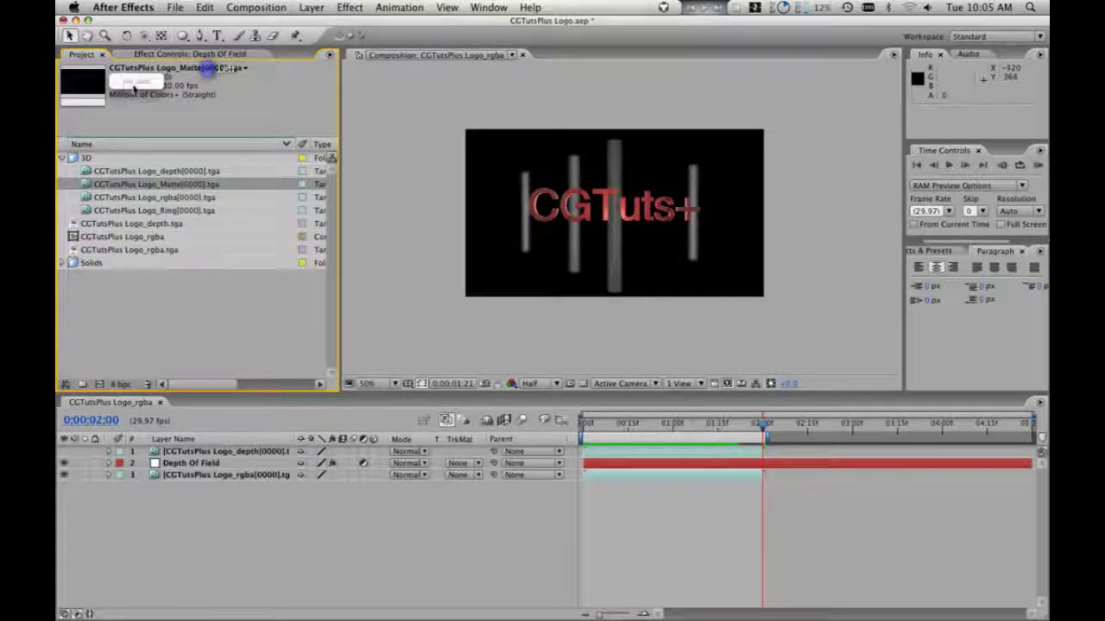
click(169, 172)
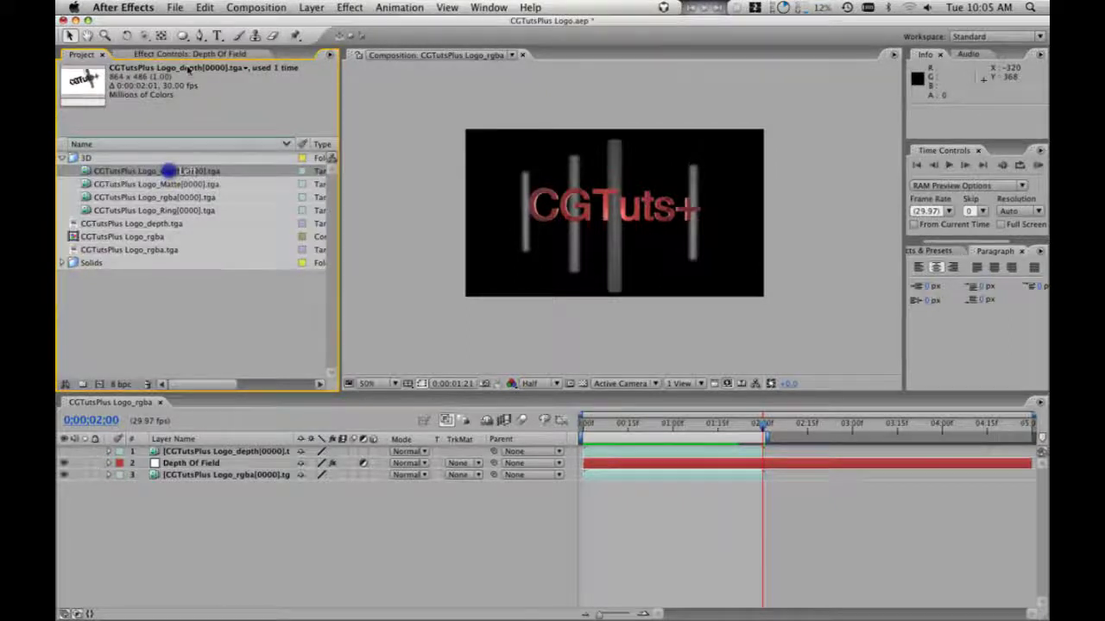
click(211, 69)
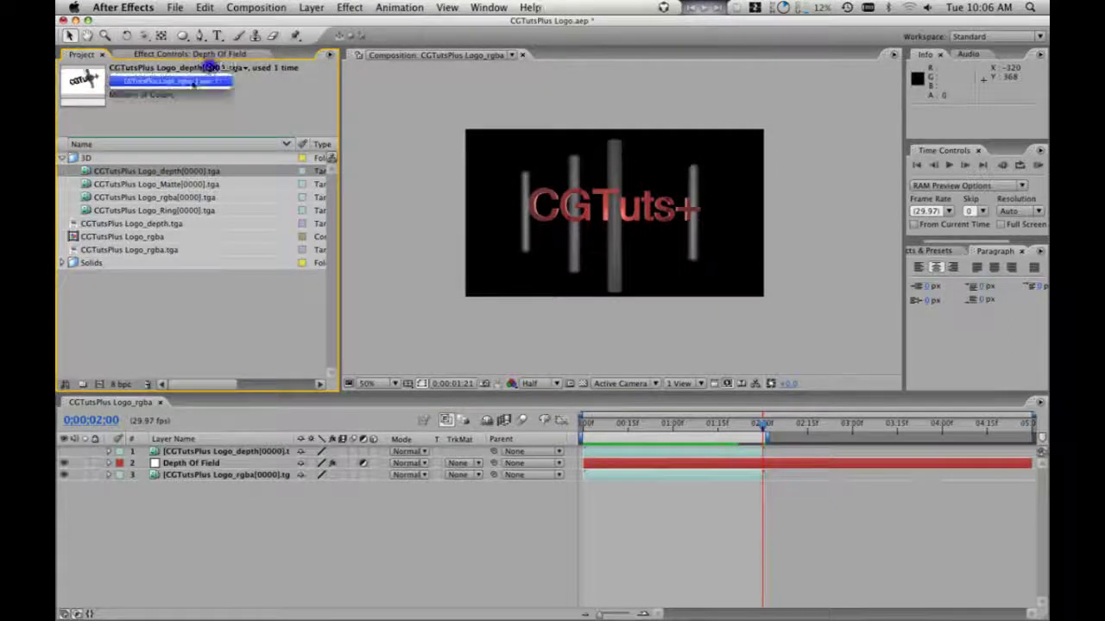
- Delete the unused single-frame CGTutsPlus Logo_depth.tga and CGTutsPlus Logo_rgba.tga files from the project
click(288, 99)
click(146, 223)
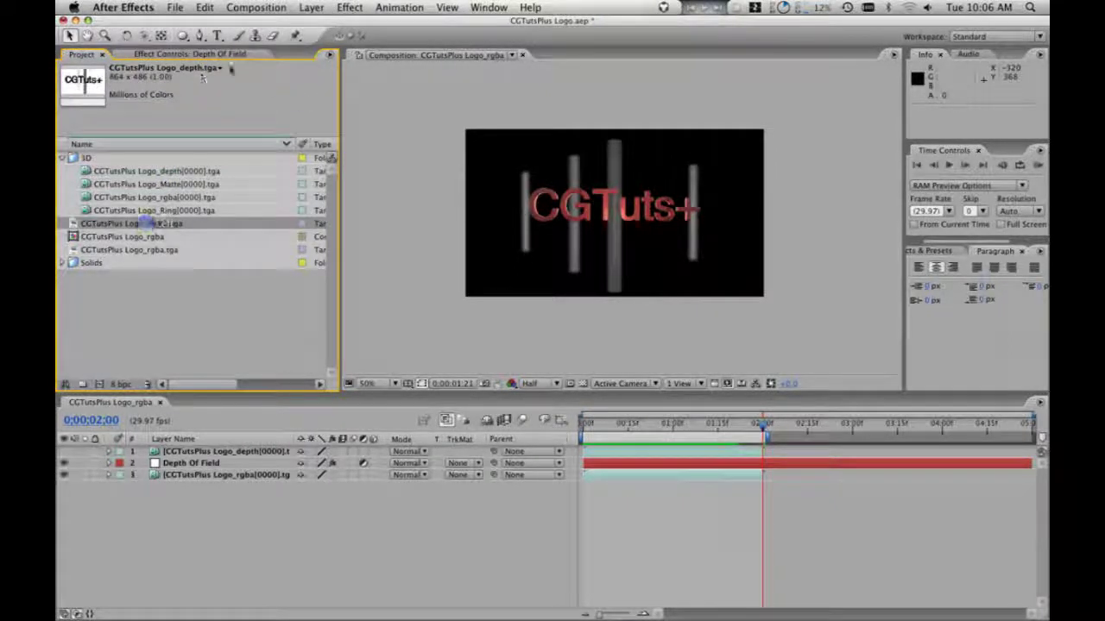
click(172, 226)
key(Delete)
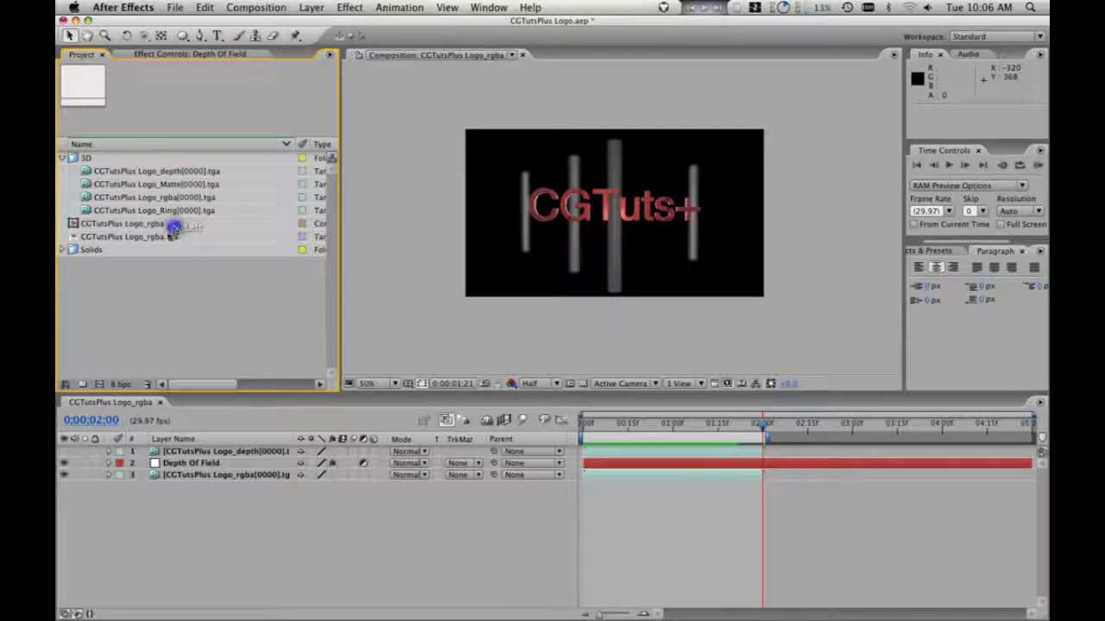
click(168, 236)
key(Delete)
- Add the CGTutsPlus Logo_Matte and Logo_Ring sequences above the depth layer in the logo composition, with the ring on top
click(185, 172)
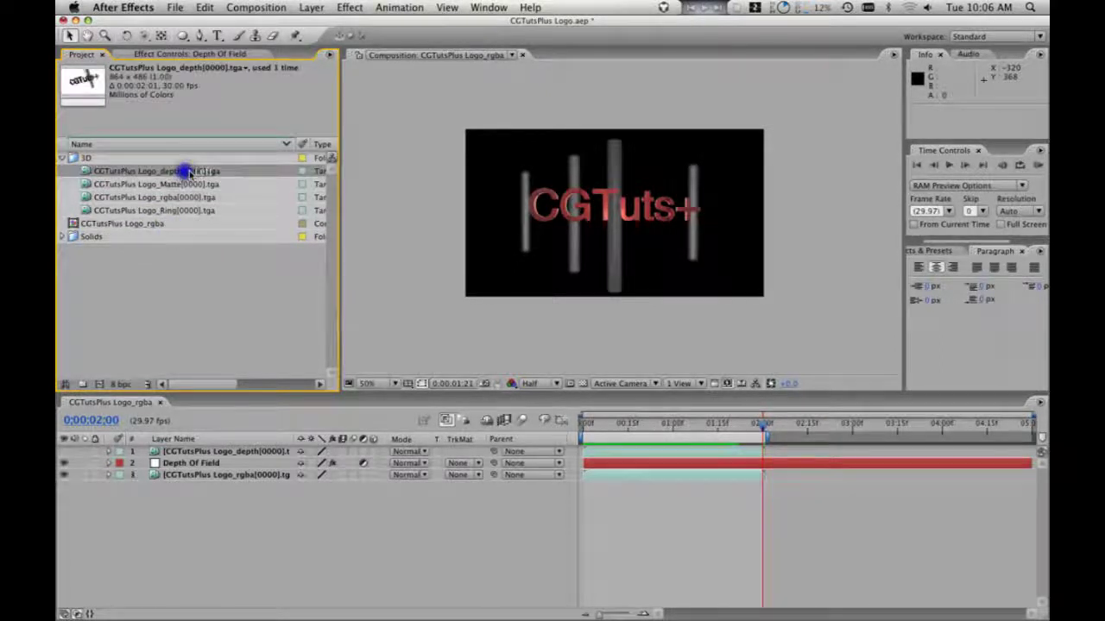
drag(184, 183, 214, 451)
drag(184, 214, 199, 451)
click(188, 284)
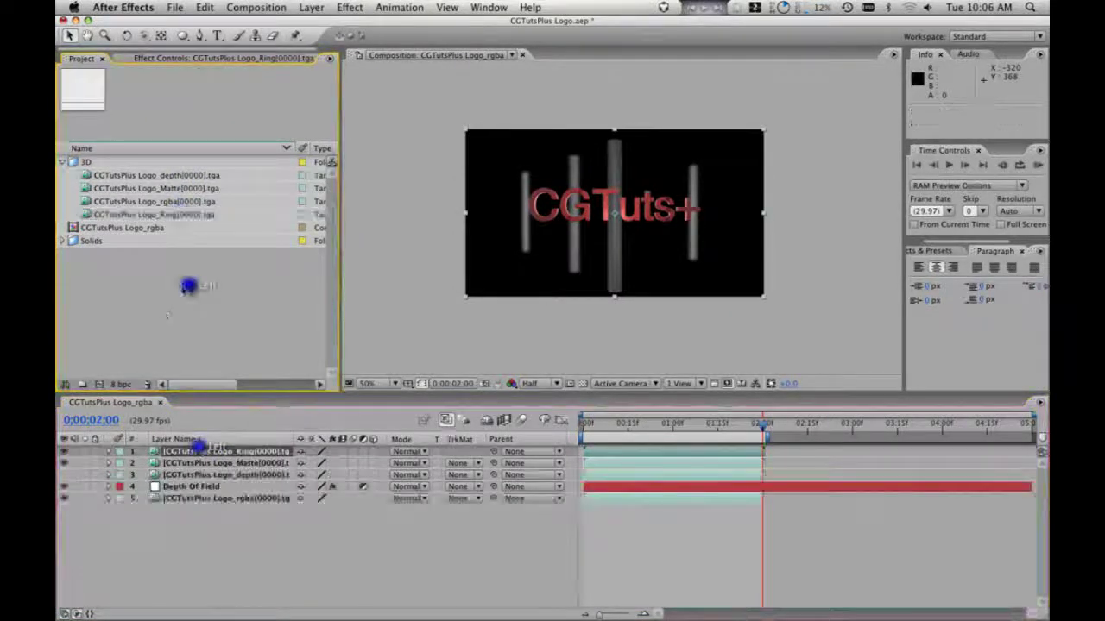
- Create a new composition named Test Render with a duration of 0;00;10;00, using the NTSC D1 Widescreen Square Pixel preset
click(97, 386)
text(Test Render)
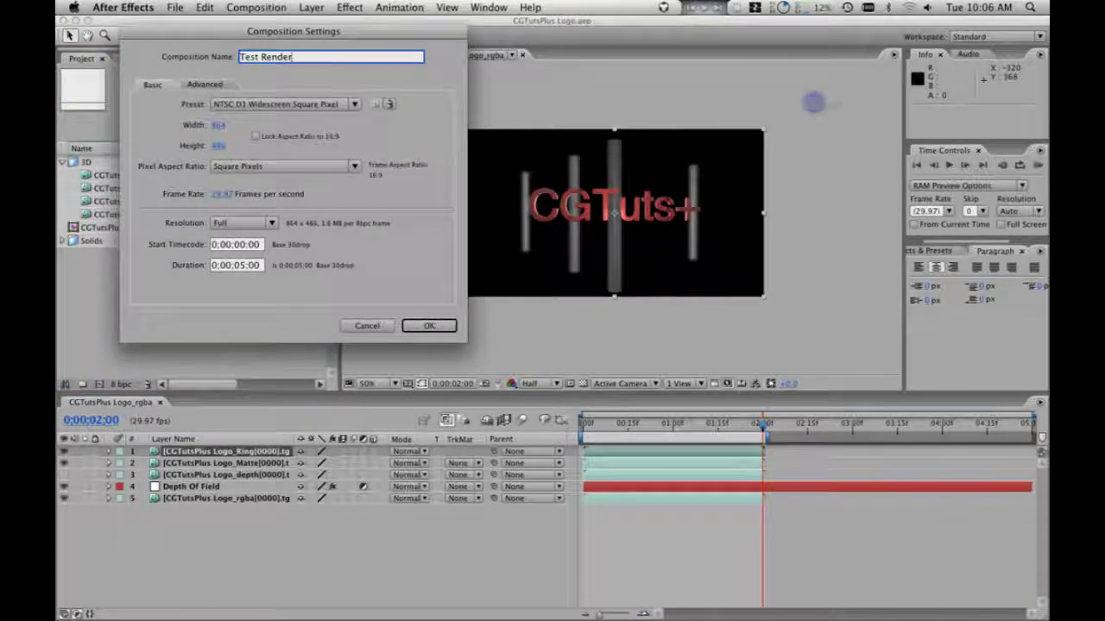
drag(233, 266, 249, 265)
key(BackSpace)
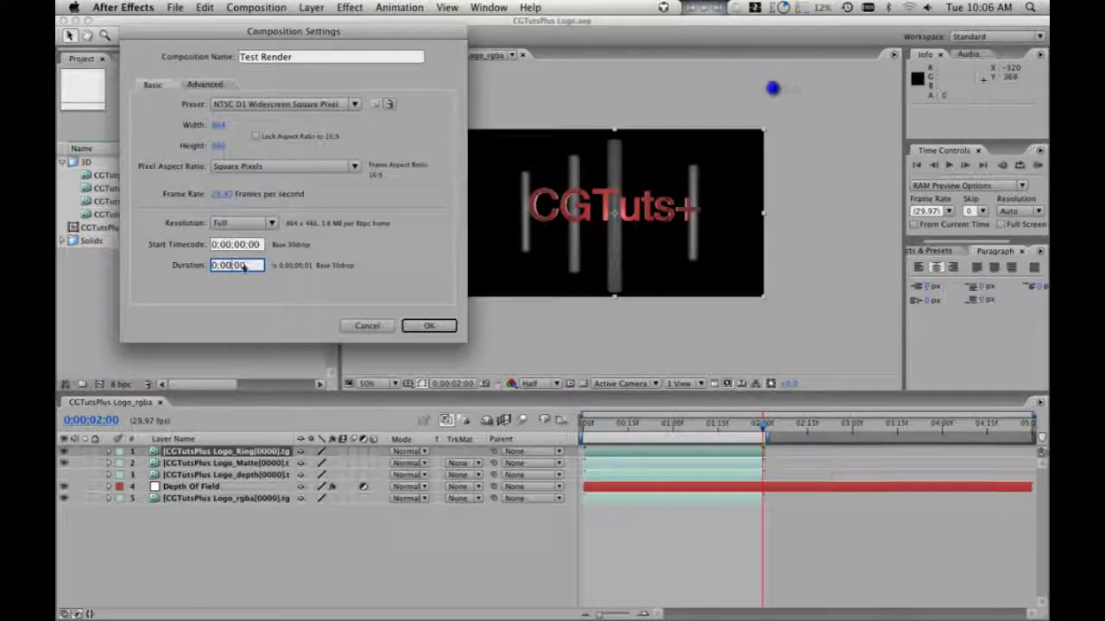
key(Left)
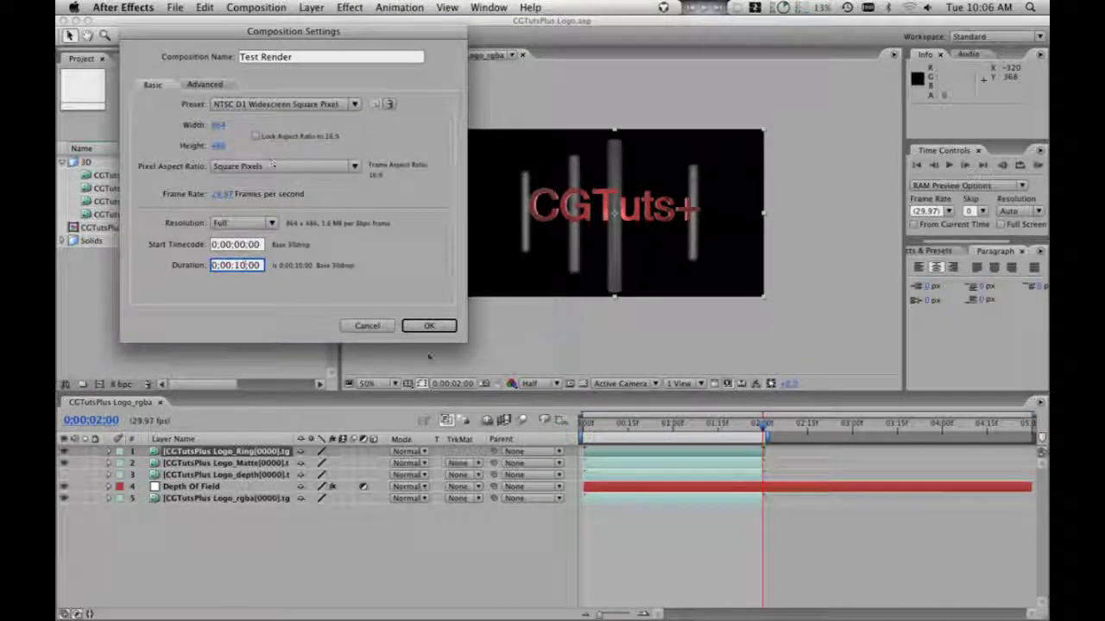
click(429, 325)
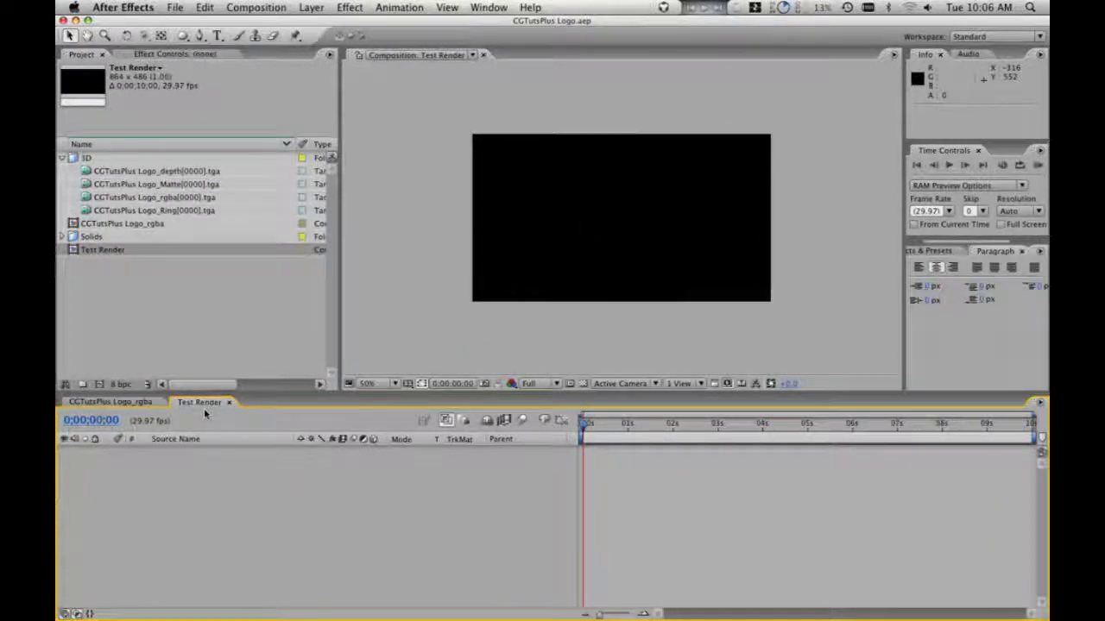
- Create a new project folder named Footage
click(83, 384)
text(Footage)
key(Return)
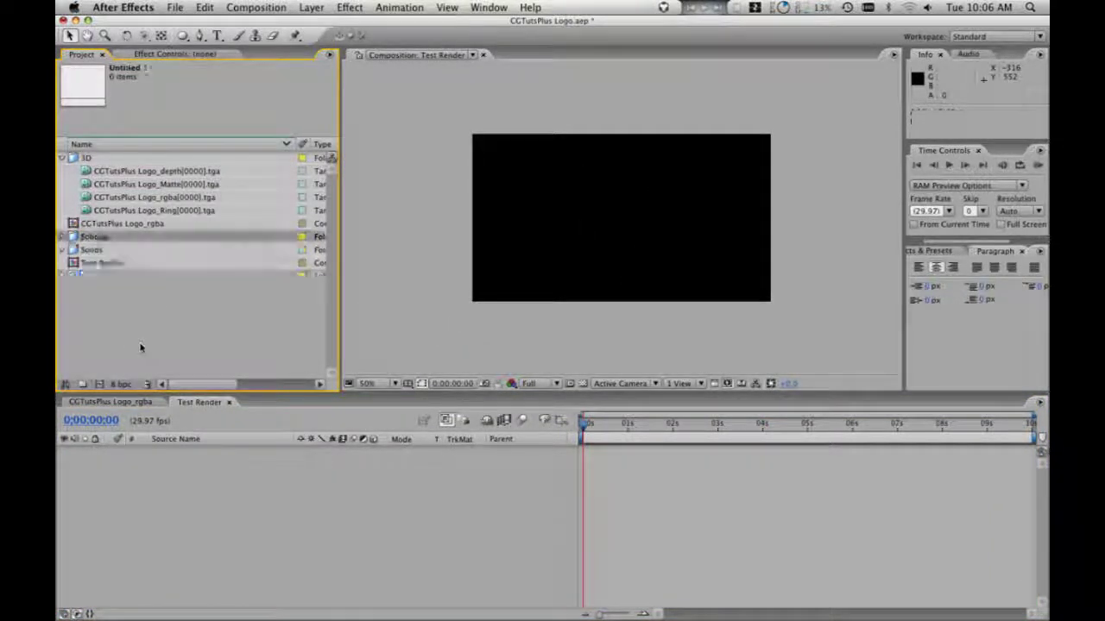
- Import Downtown Cleveland.JPG from the AE project's source folder into the Footage folder
double_click(141, 348)
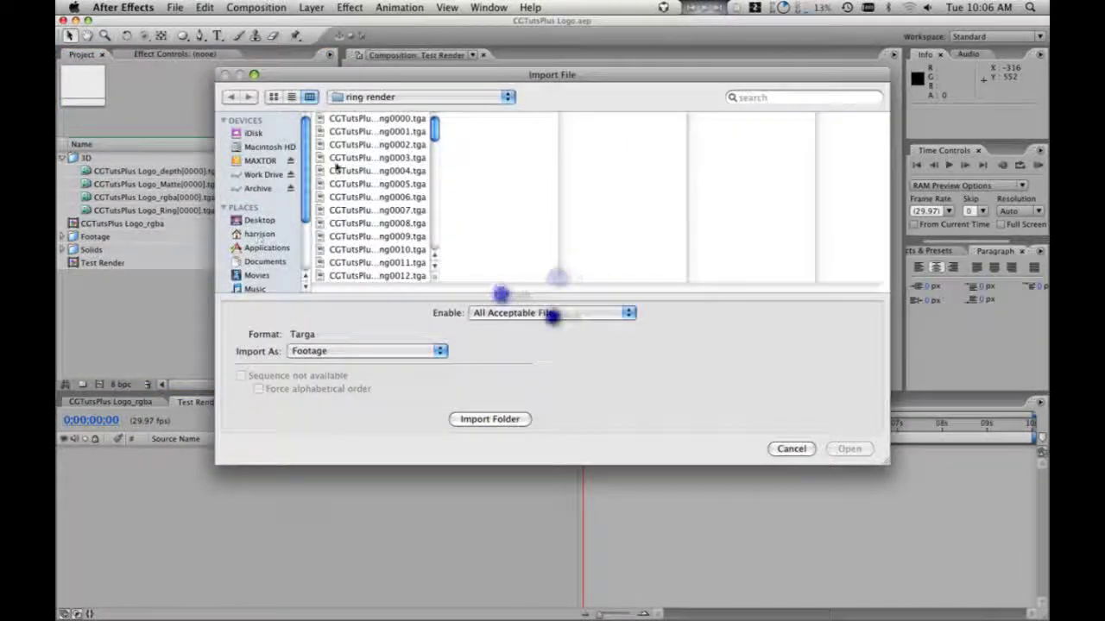
click(368, 100)
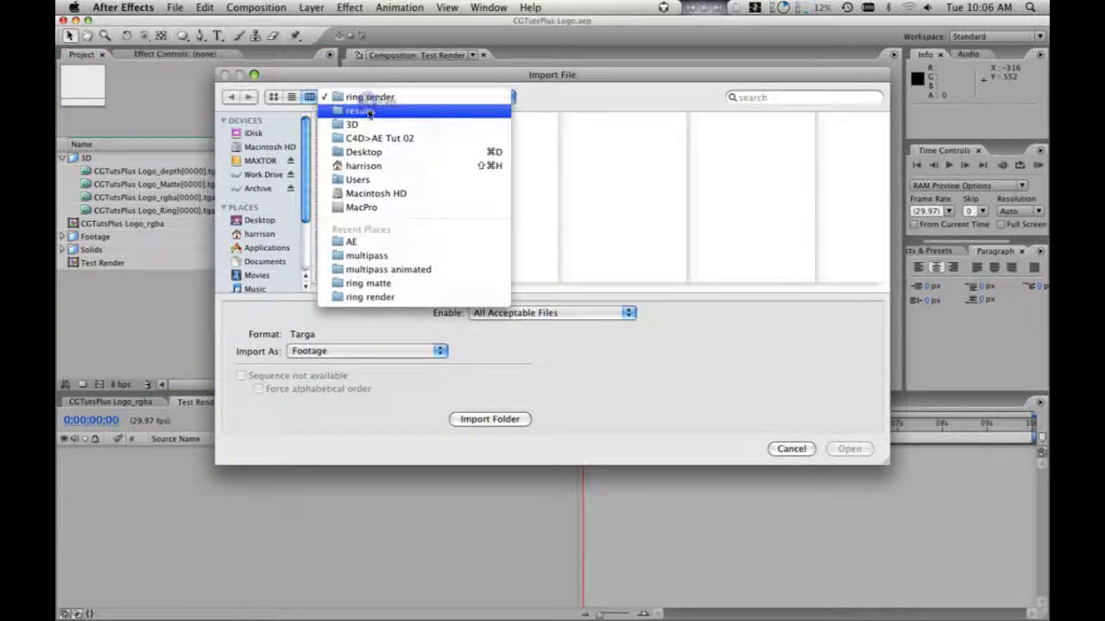
click(375, 136)
click(341, 127)
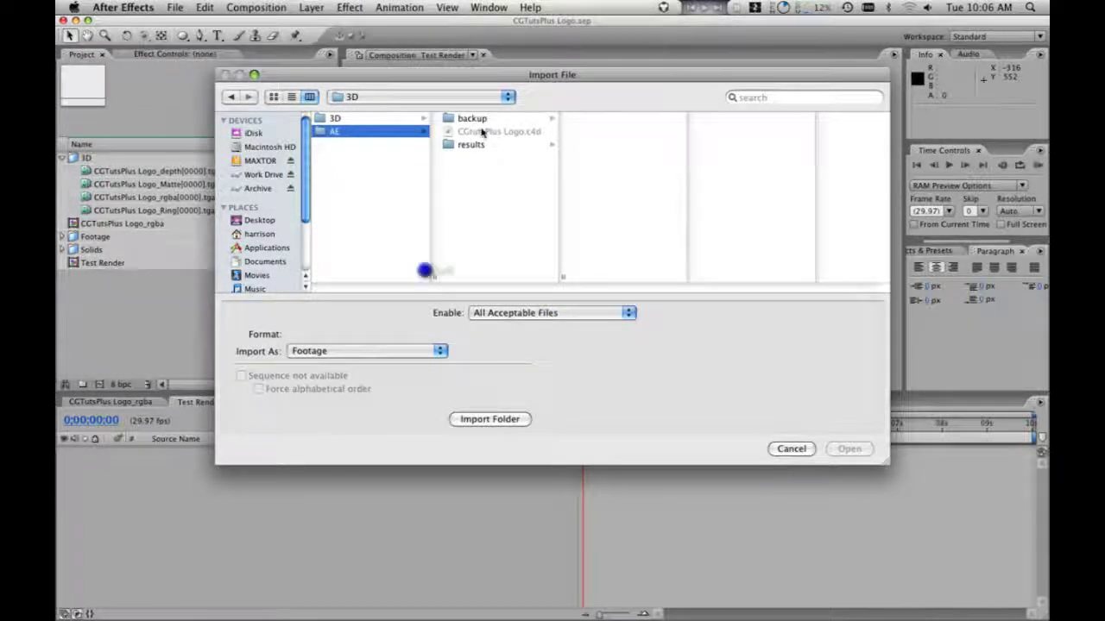
click(361, 164)
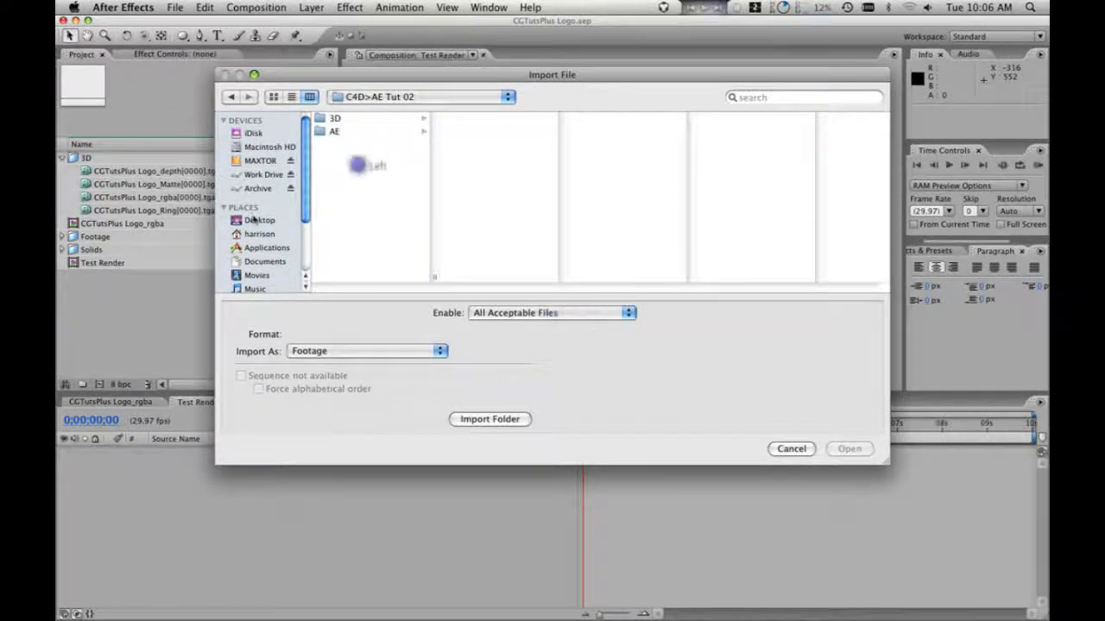
click(259, 220)
click(362, 119)
click(481, 130)
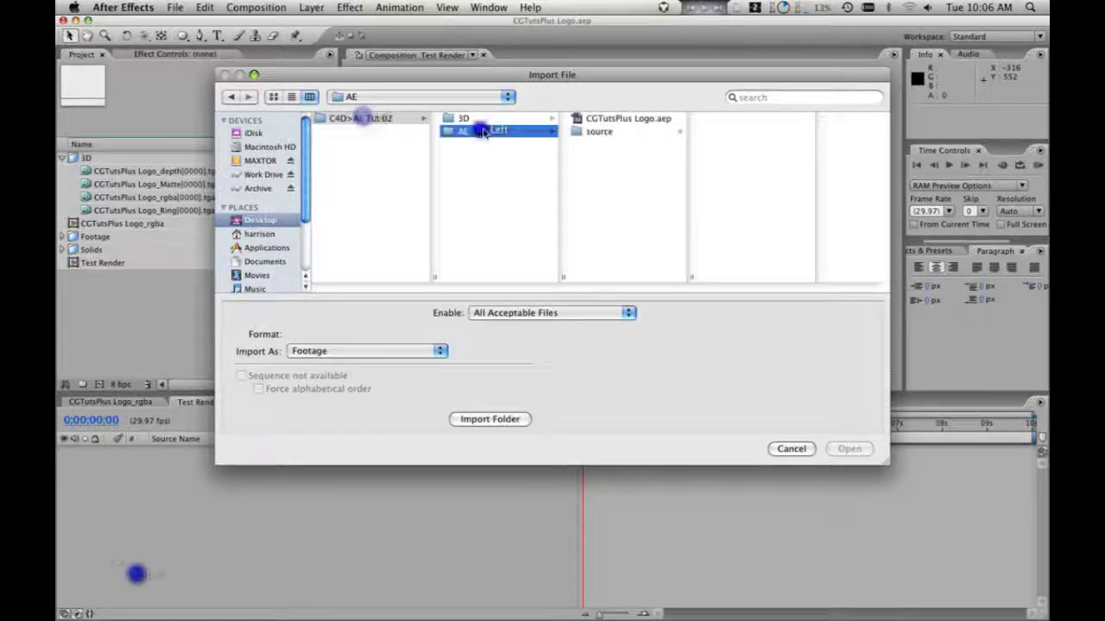
click(594, 133)
click(763, 121)
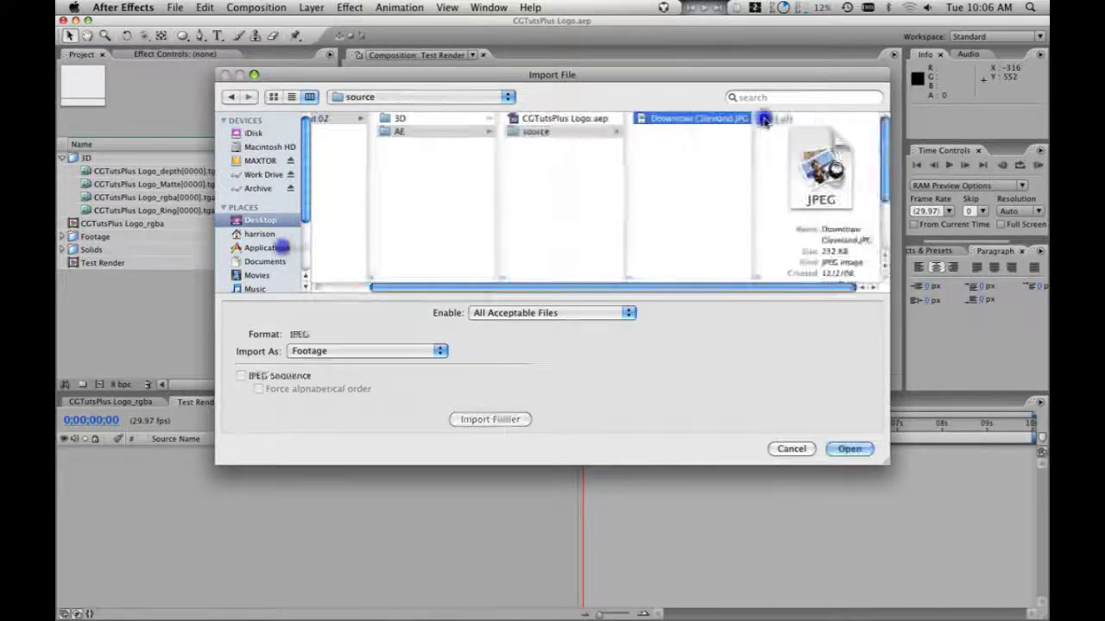
click(849, 448)
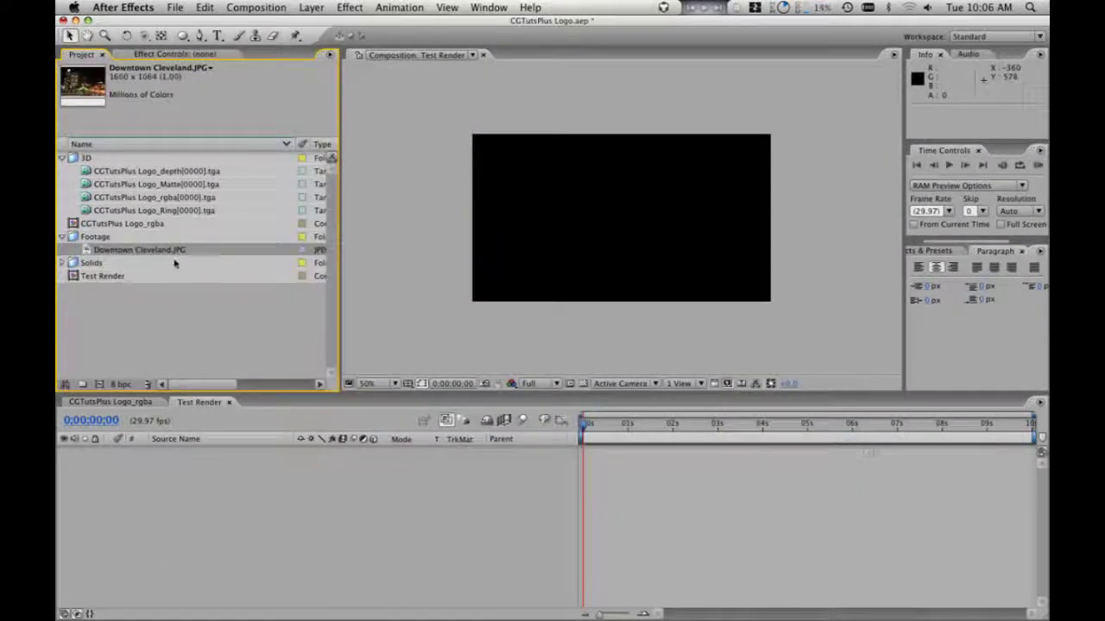
- Add Downtown Cleveland.JPG to the Test Render composition and scale it to 56%
drag(164, 250, 207, 496)
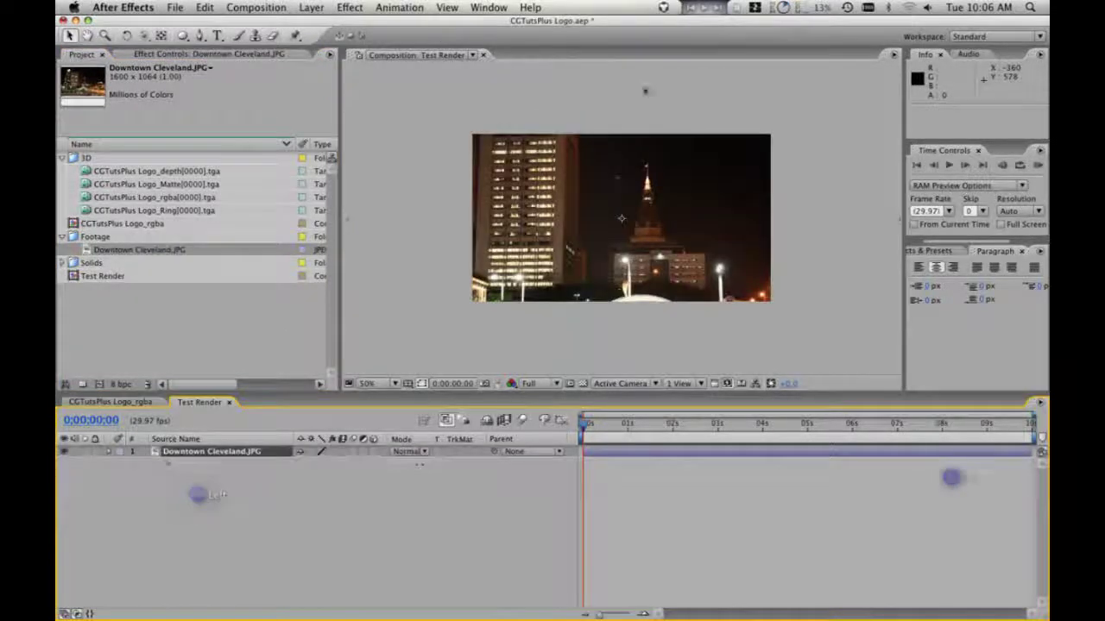
key(s)
drag(313, 463, 284, 470)
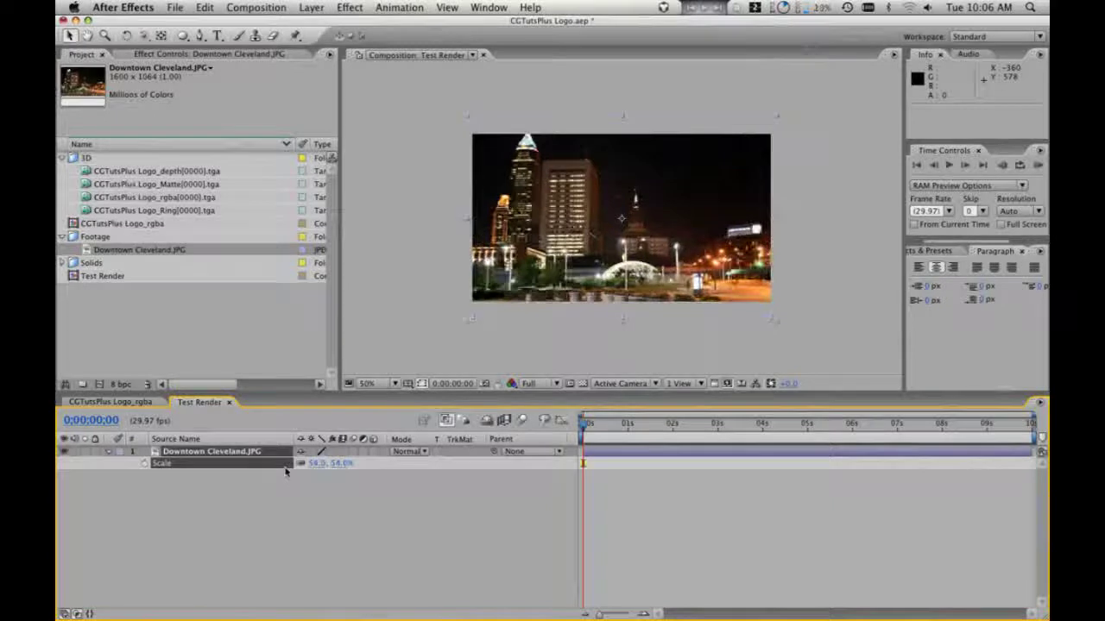
click(243, 508)
- Nest the CGTutsPlus Logo_rgba composition above the Downtown Cleveland layer in Test Render
click(120, 215)
click(119, 220)
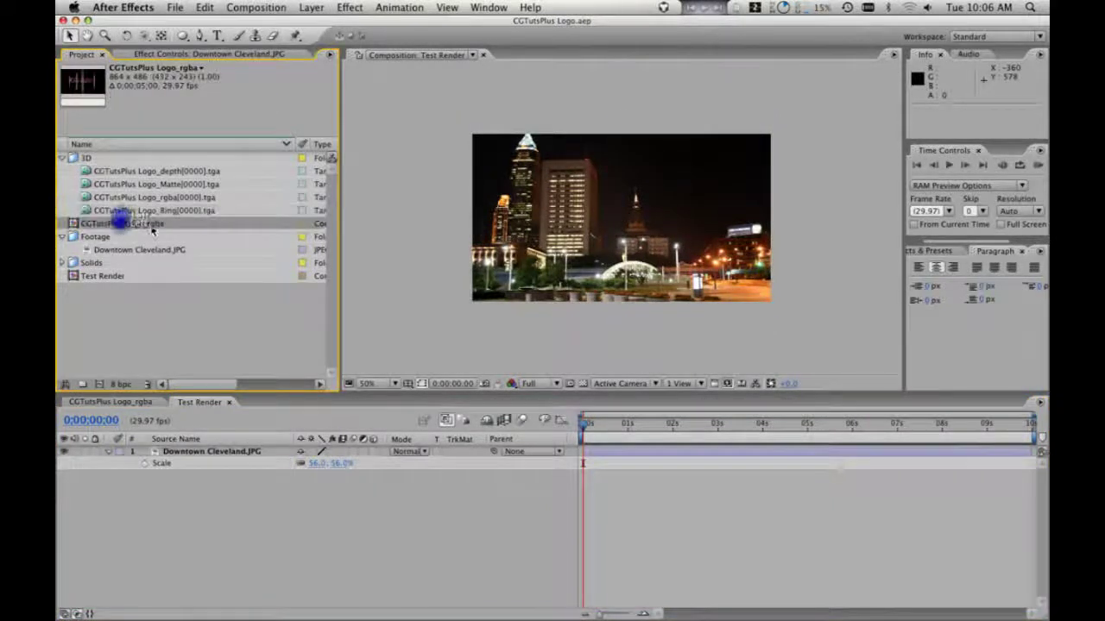
drag(151, 225, 170, 450)
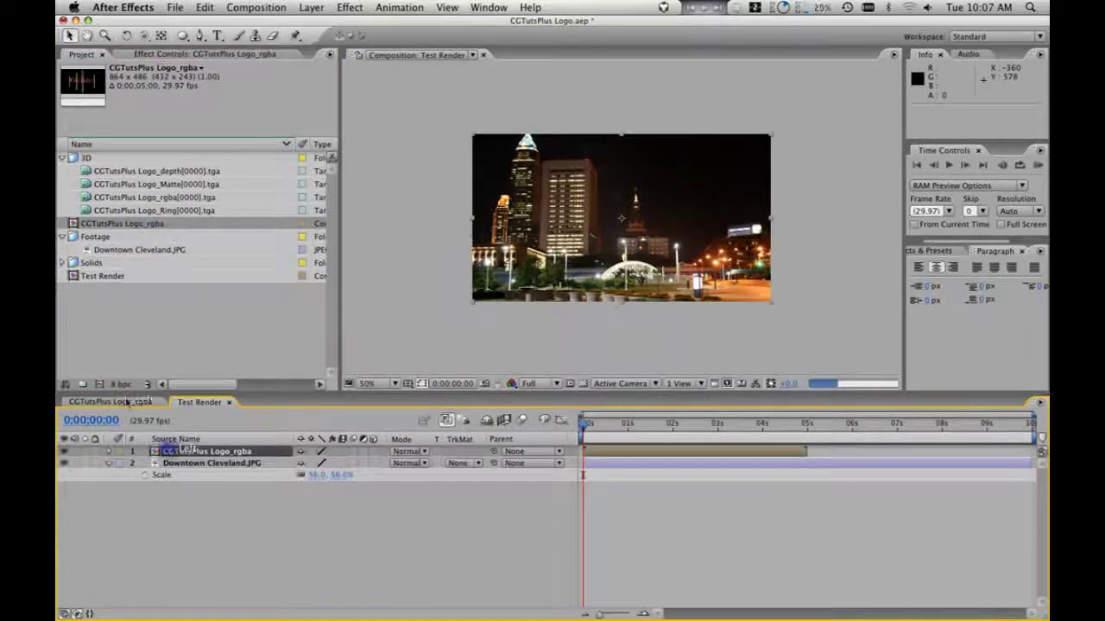
- Rename the CGTutsPlus Logo_rgba composition to CGTuts Bumper and return to the Test Render composition
click(121, 402)
right_click(134, 404)
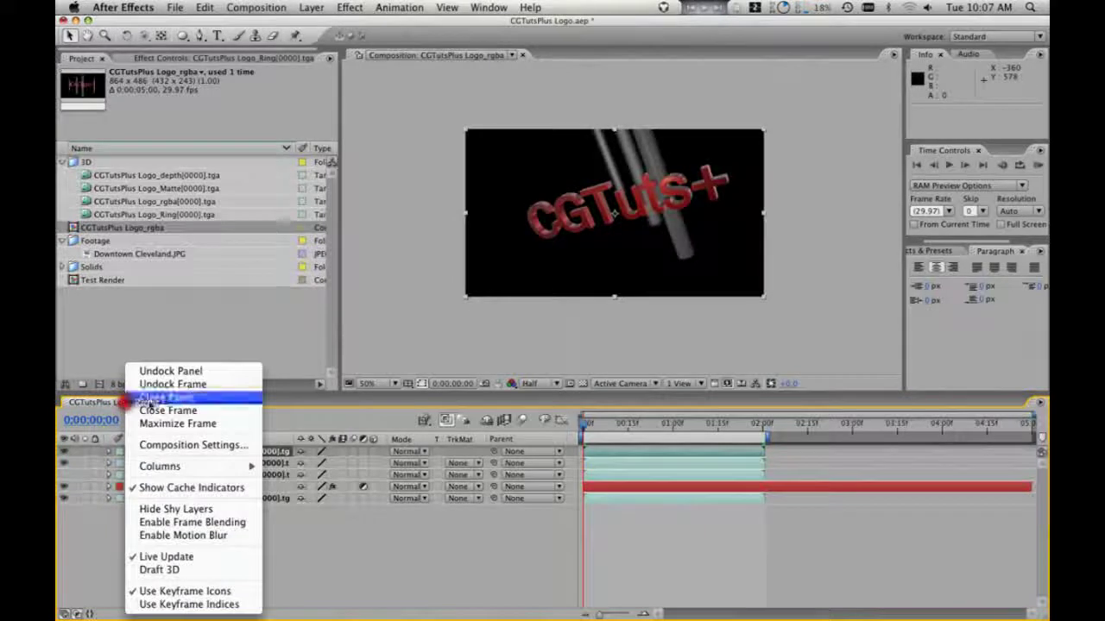
click(197, 446)
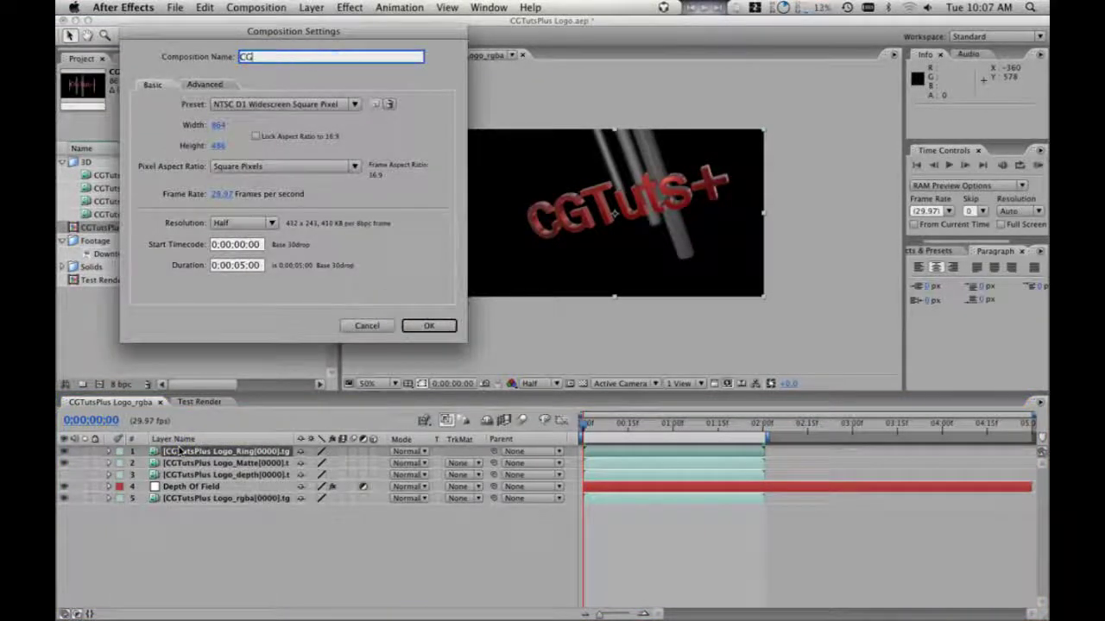
text(CGTuts Bum)
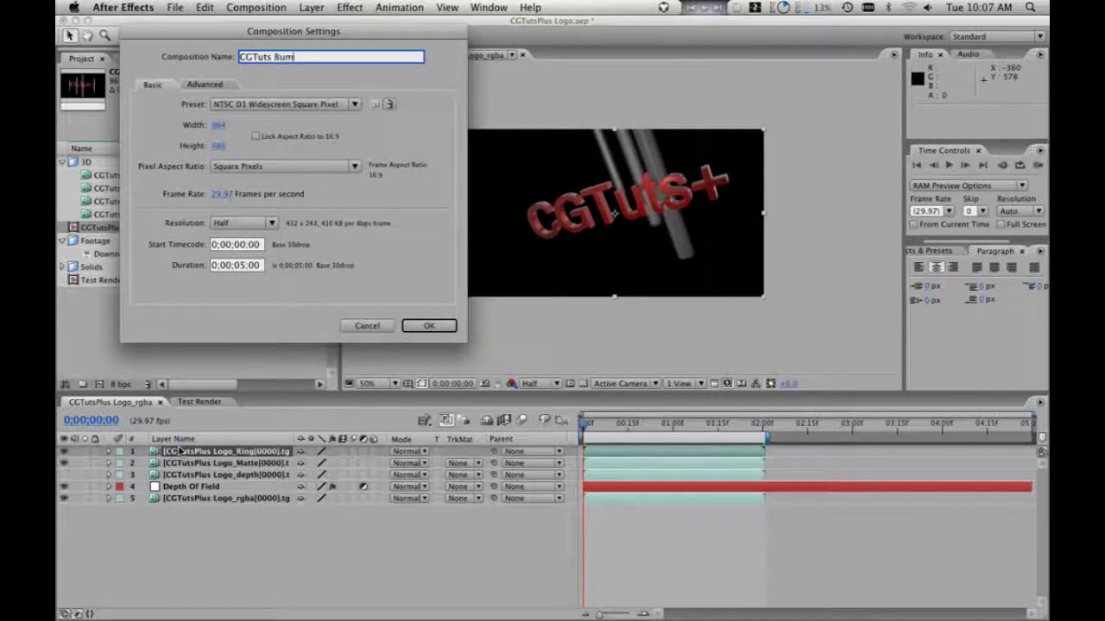
text(per)
key(Return)
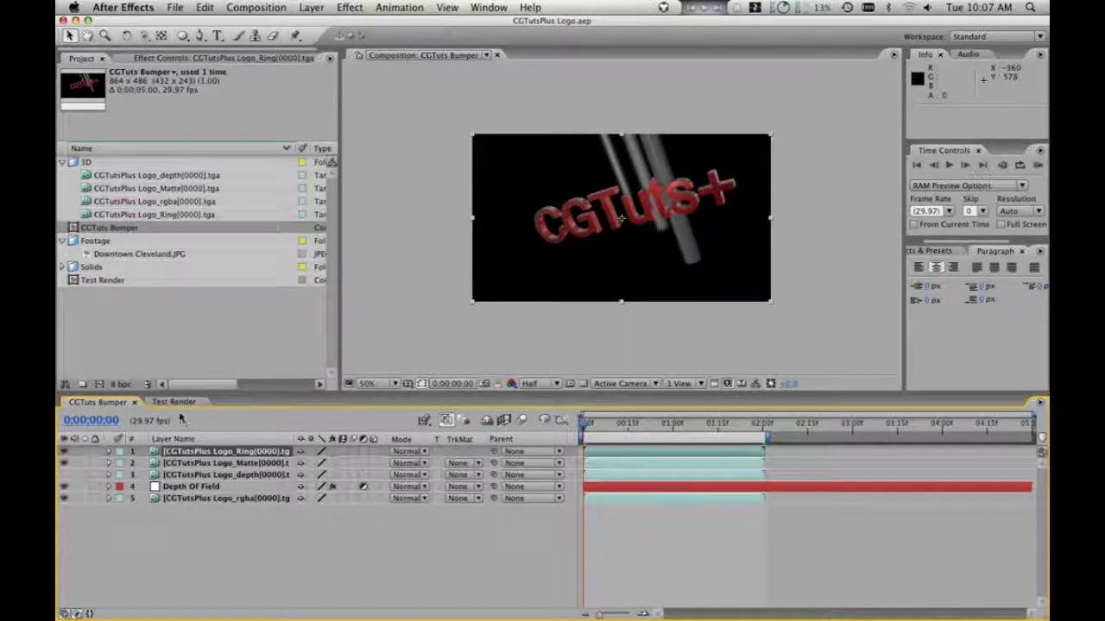
click(174, 402)
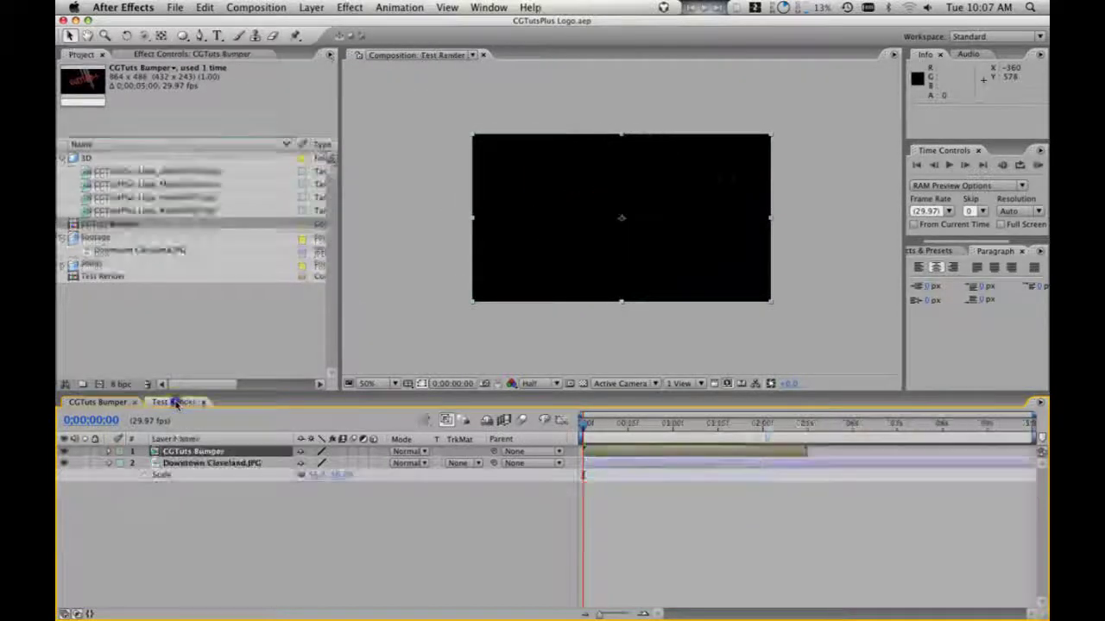
- Open the CGTuts Bumper composition and add an 864 x 486 black solid beneath all other layers
double_click(380, 304)
click(173, 530)
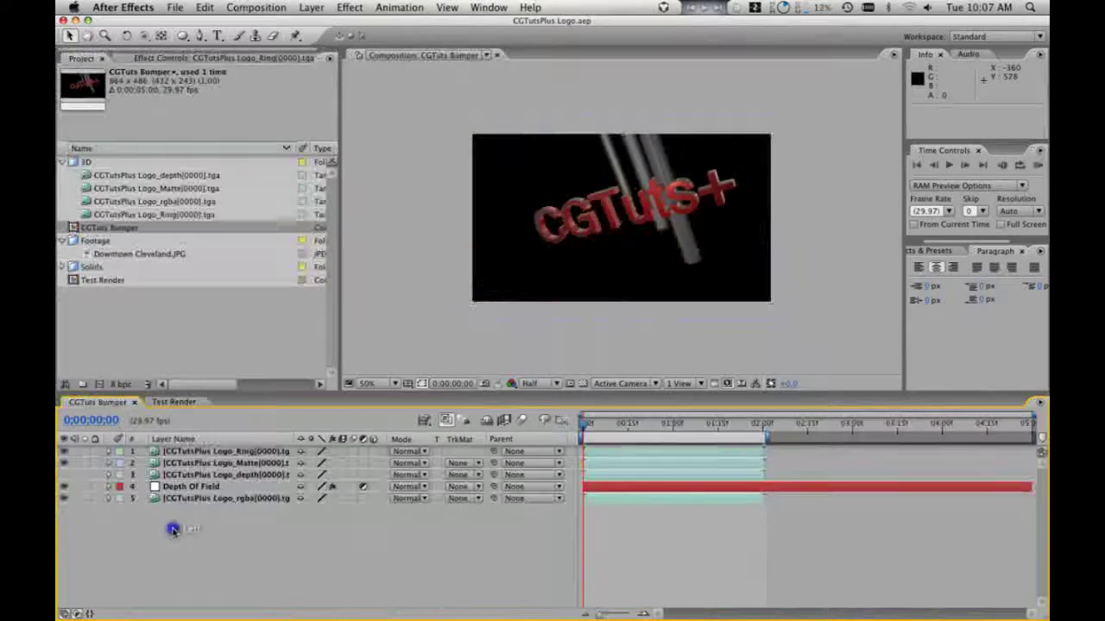
key(super+y)
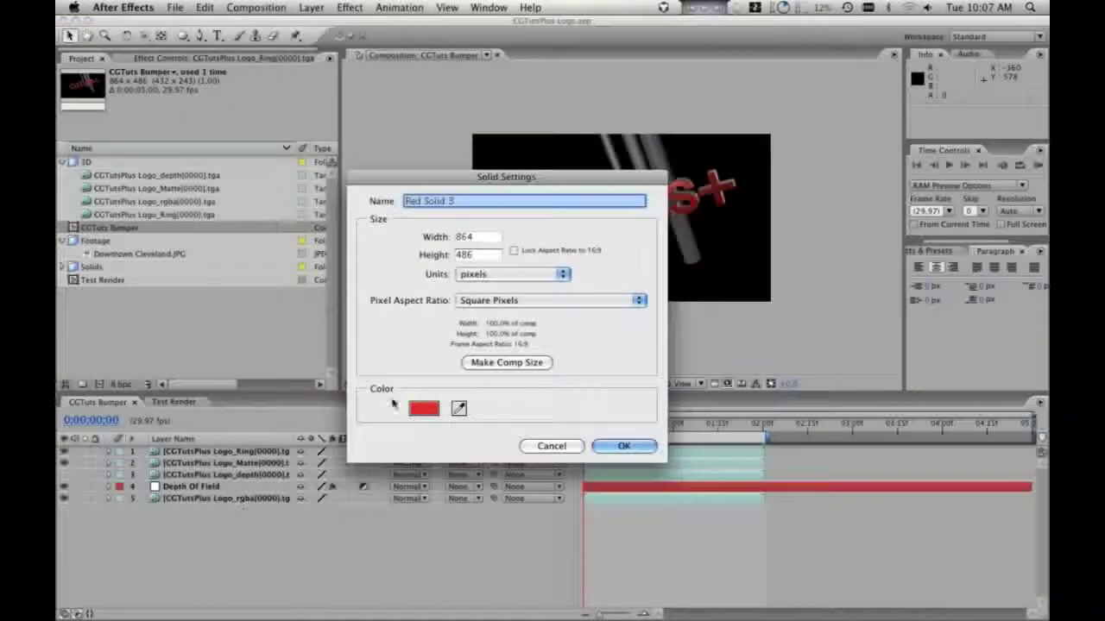
click(422, 403)
click(561, 313)
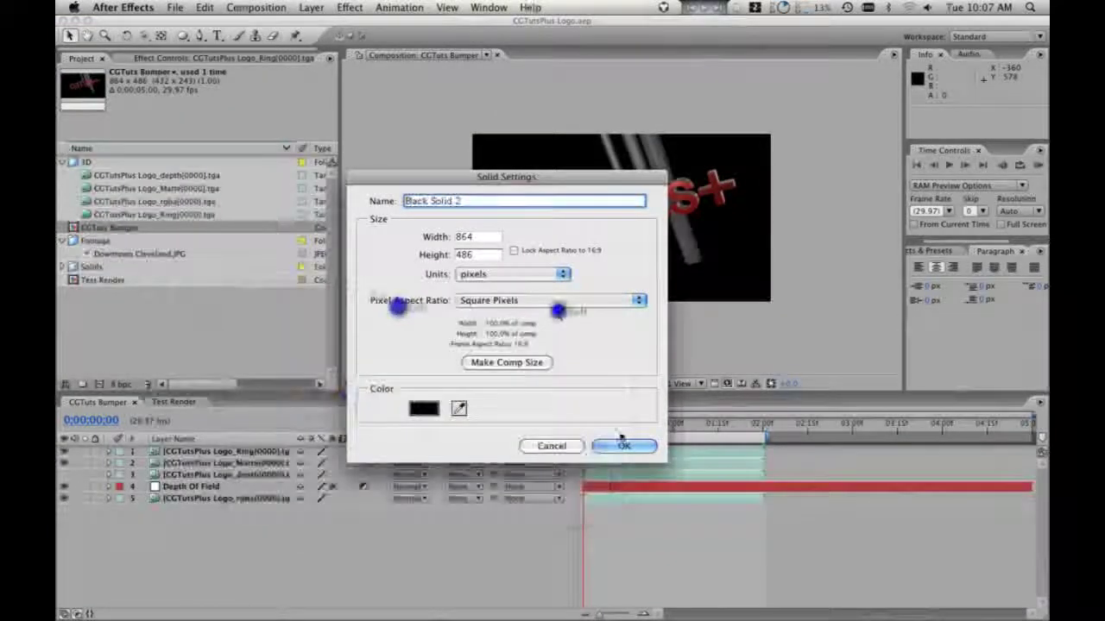
click(628, 445)
drag(174, 451, 192, 547)
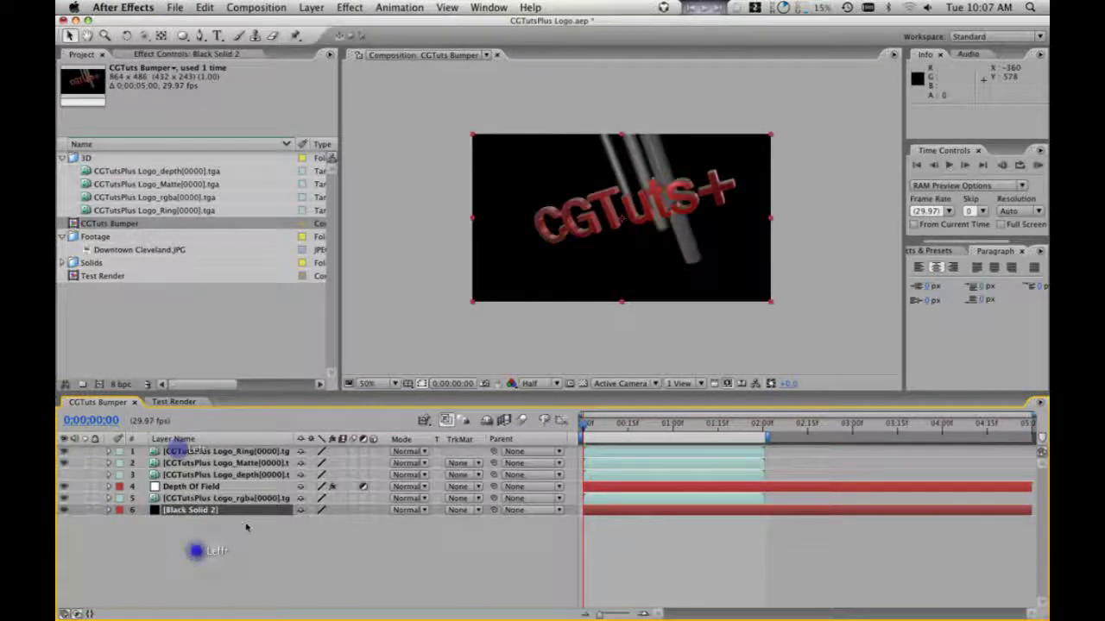
- Apply the Knoll Light Factory LF Disc effect to the black solid and place its light source above the frame at 636, -68
click(186, 54)
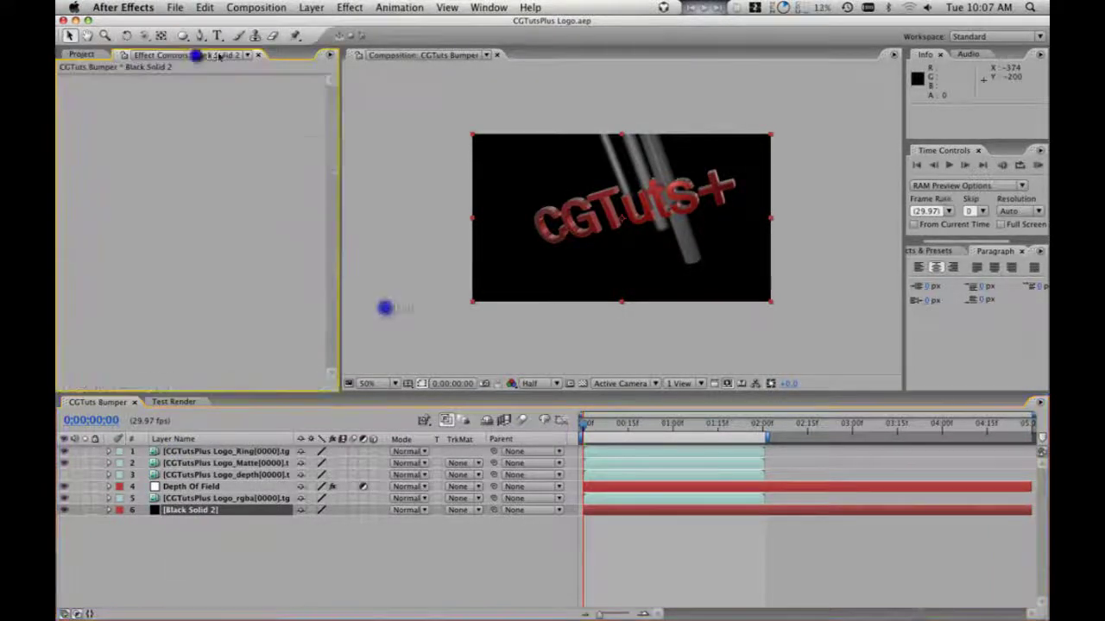
click(399, 6)
mouse_move(364, 127)
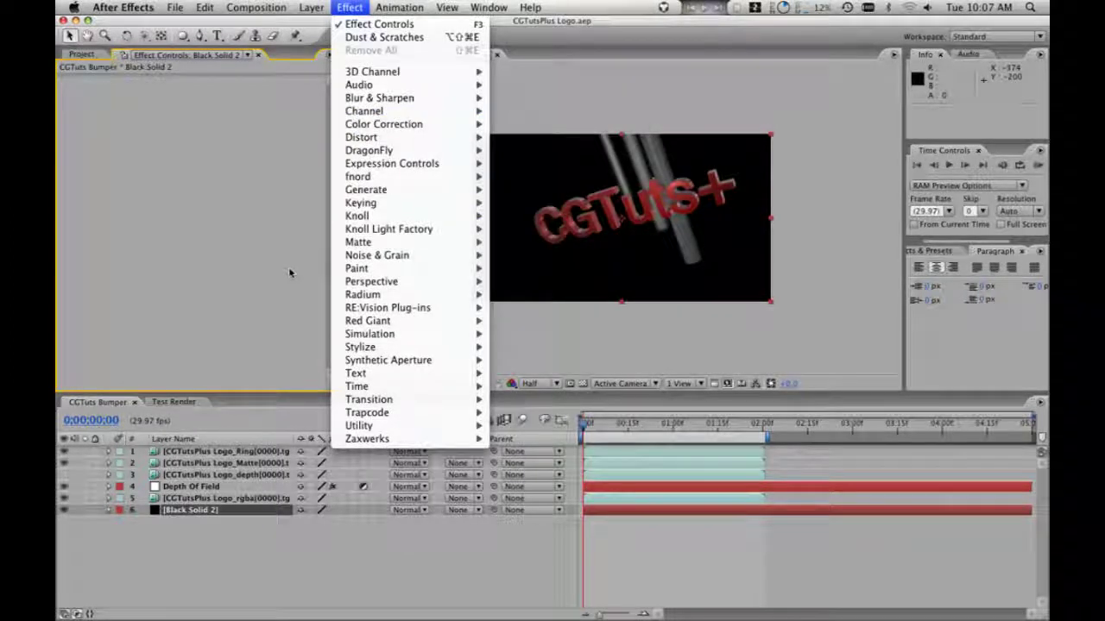
click(258, 566)
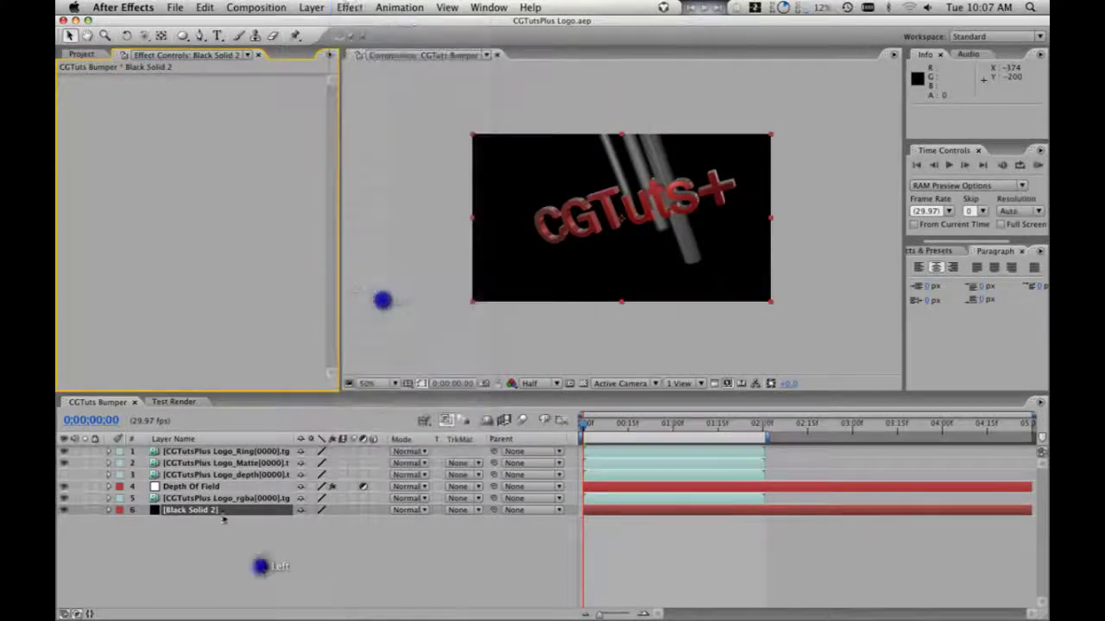
click(217, 510)
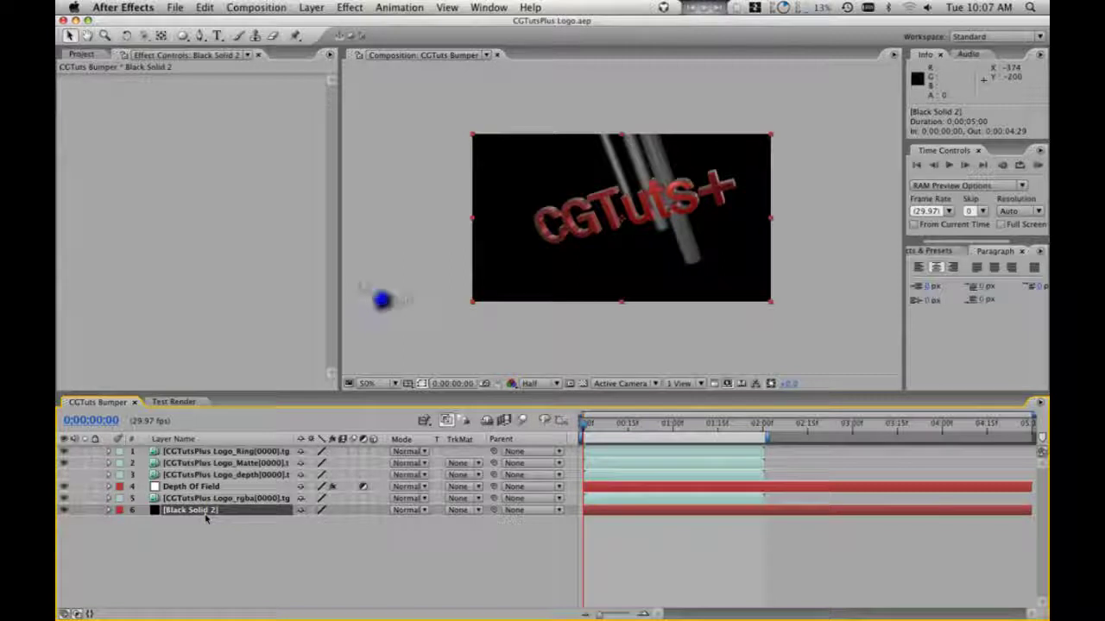
click(349, 7)
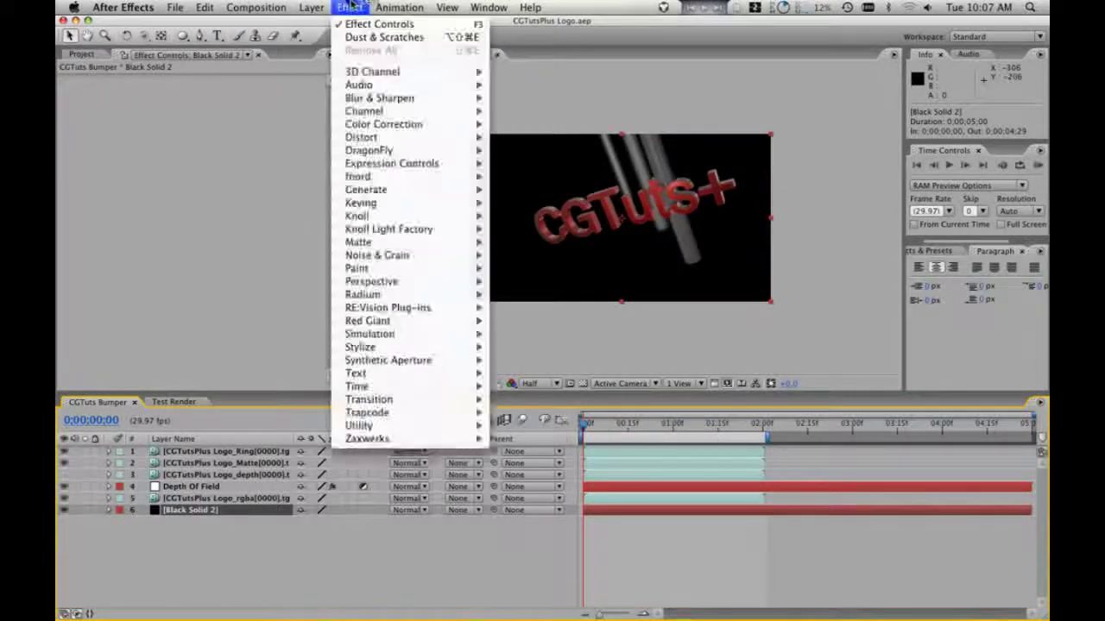
mouse_move(388, 232)
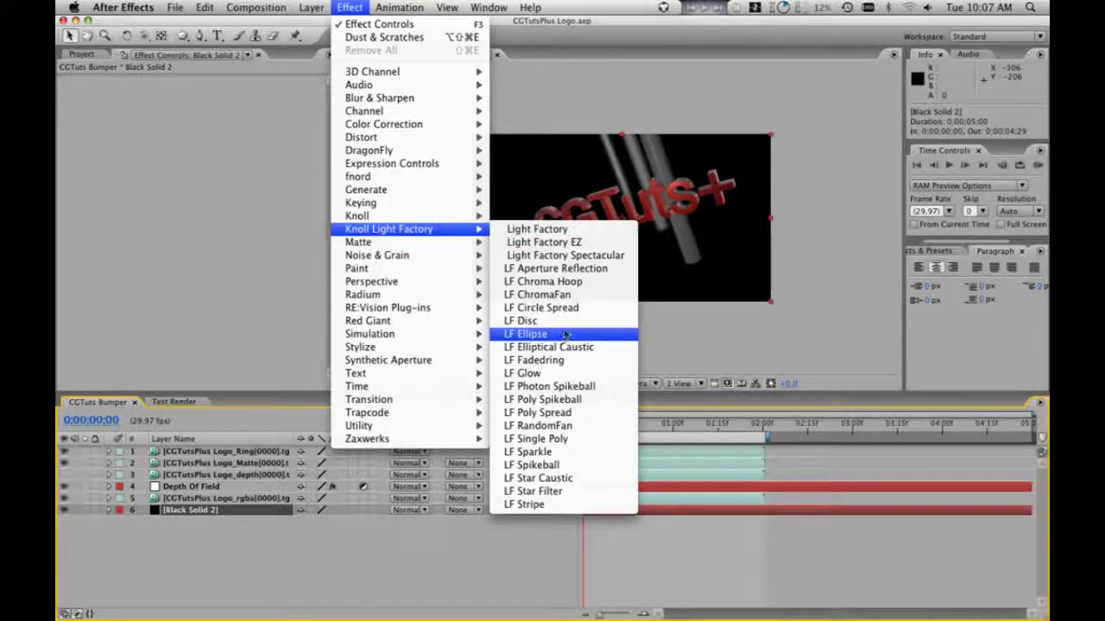
click(525, 321)
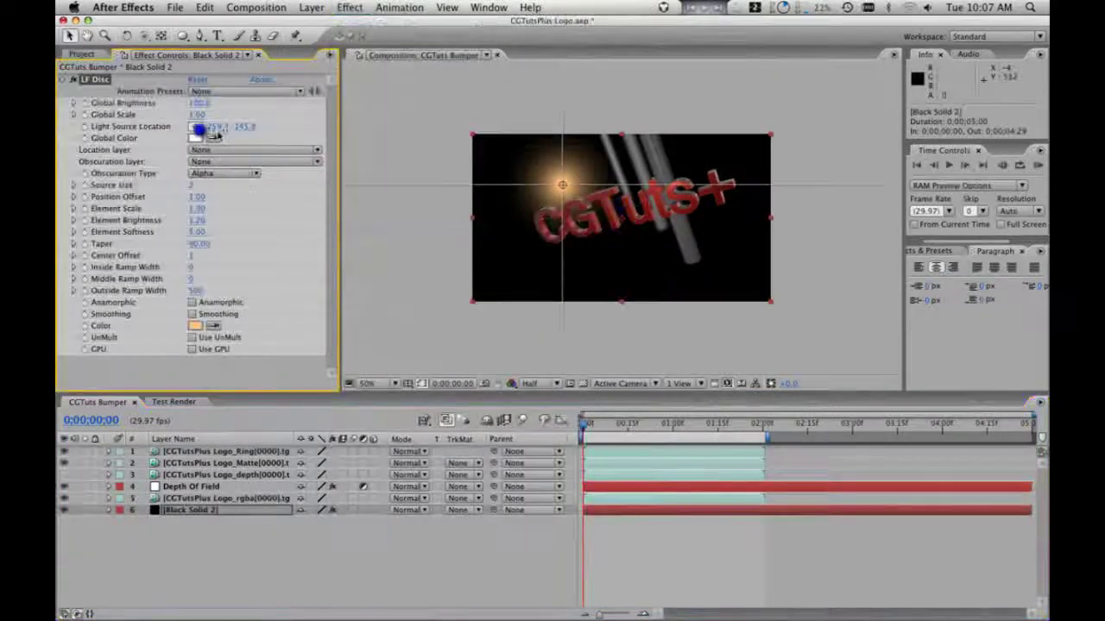
click(695, 104)
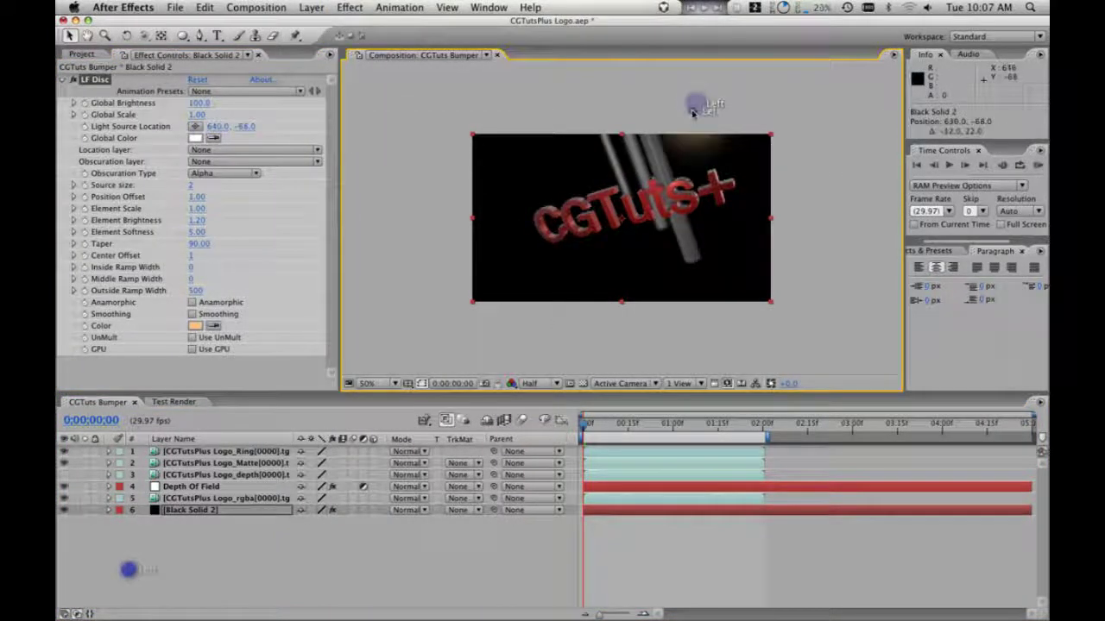
- Enable Anamorphic on LF Disc with an Outside Ramp Width of 870 and set its color to pale cyan D1F9FF
click(194, 300)
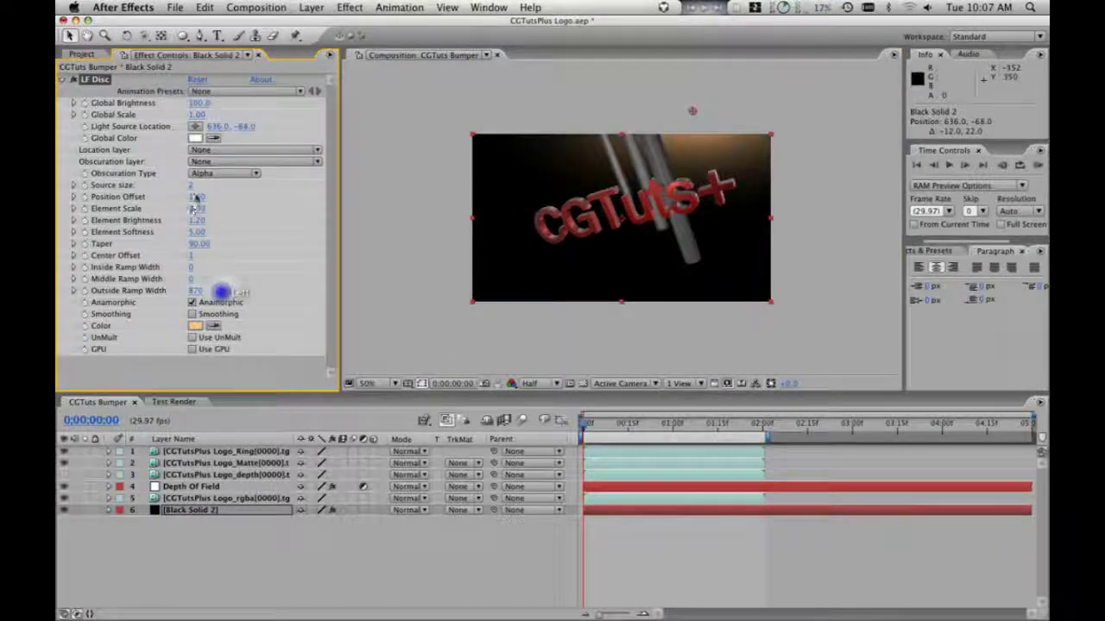
click(199, 326)
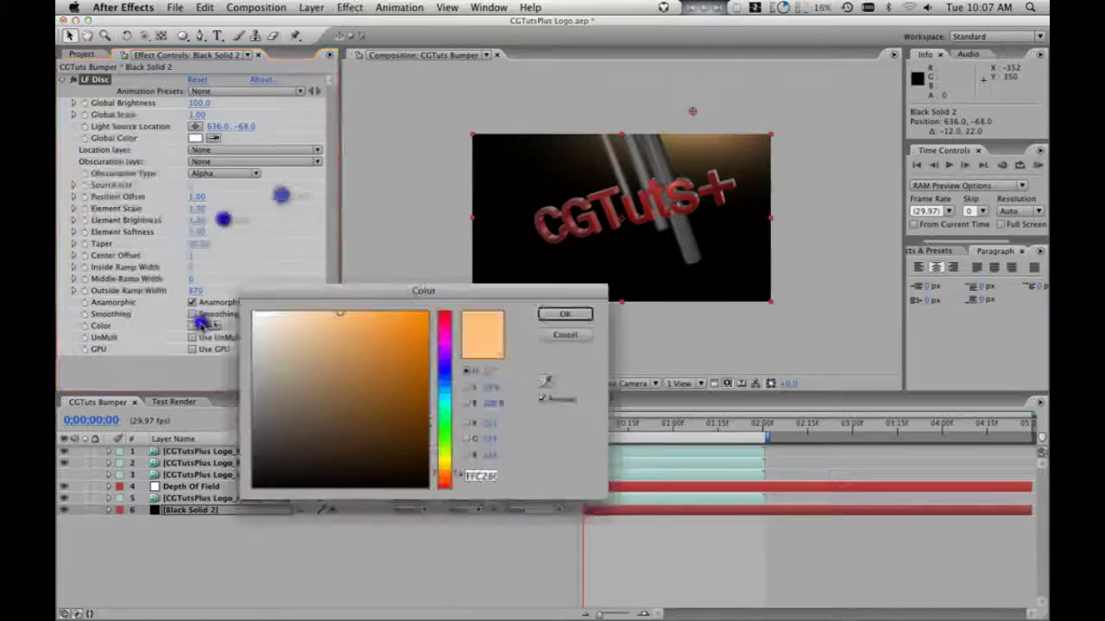
click(445, 398)
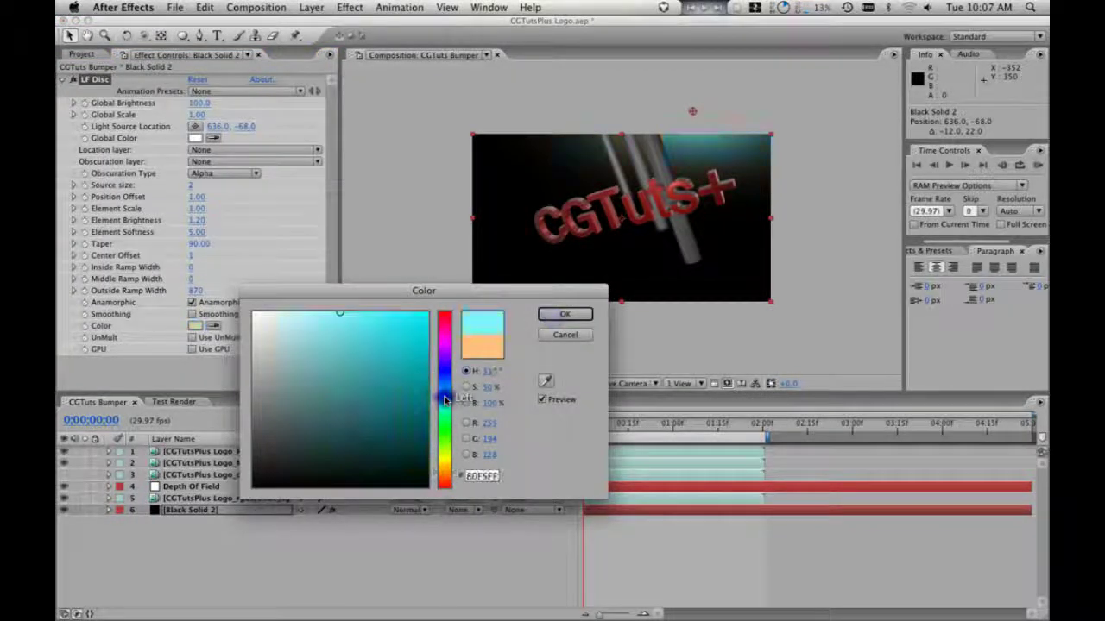
drag(446, 399, 444, 396)
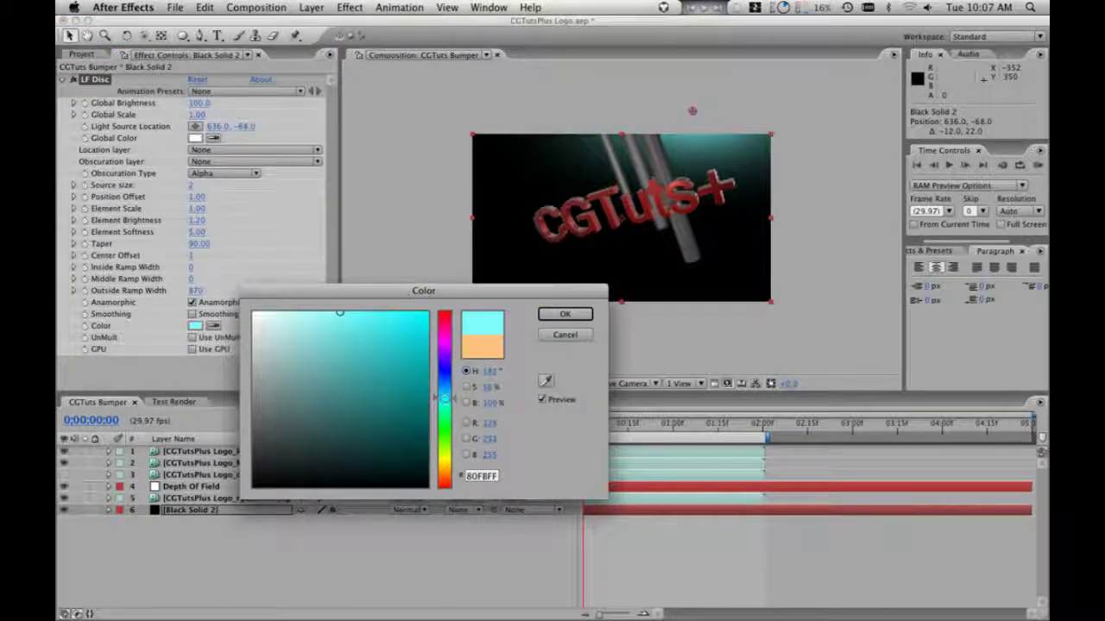
click(288, 315)
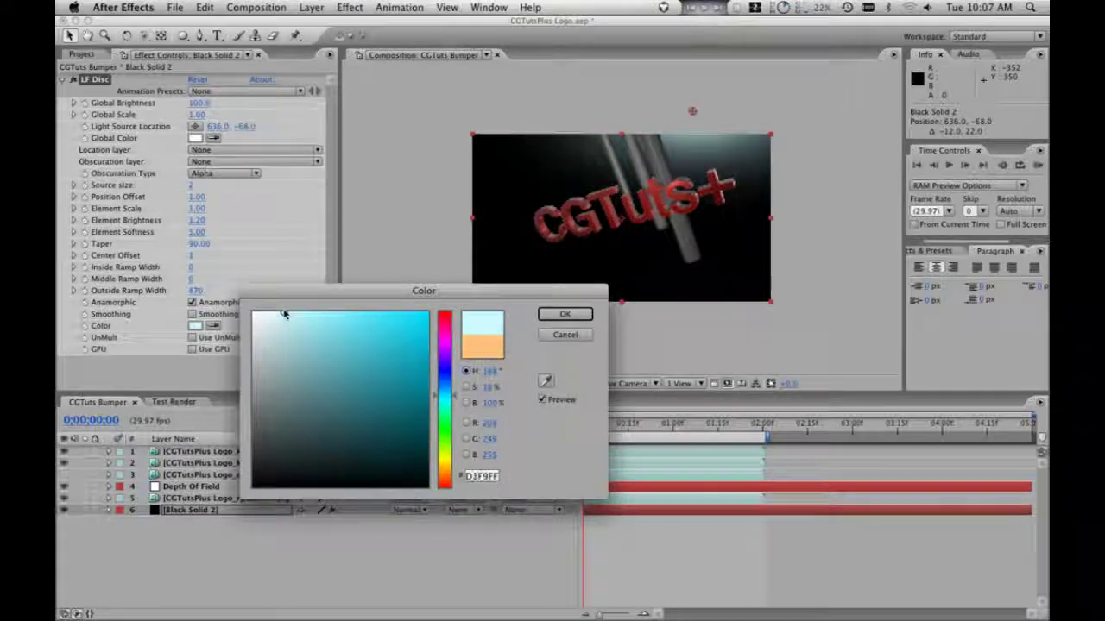
click(567, 314)
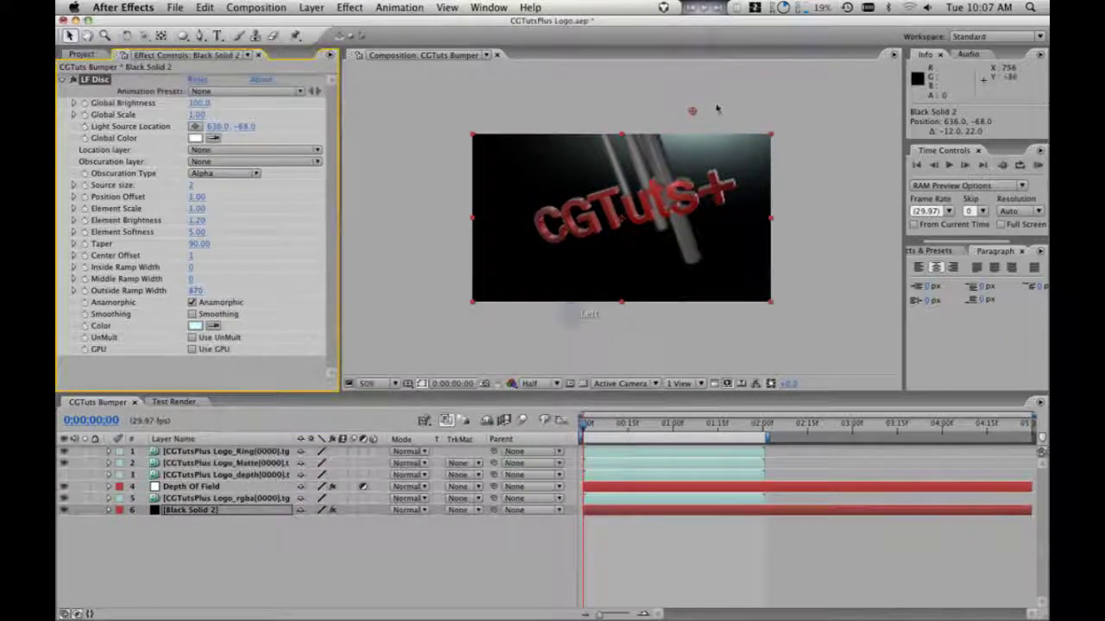
- Move the LF Disc light source beyond the frame's upper-right corner to about 866, -108, checking it at a later frame
drag(693, 112, 779, 99)
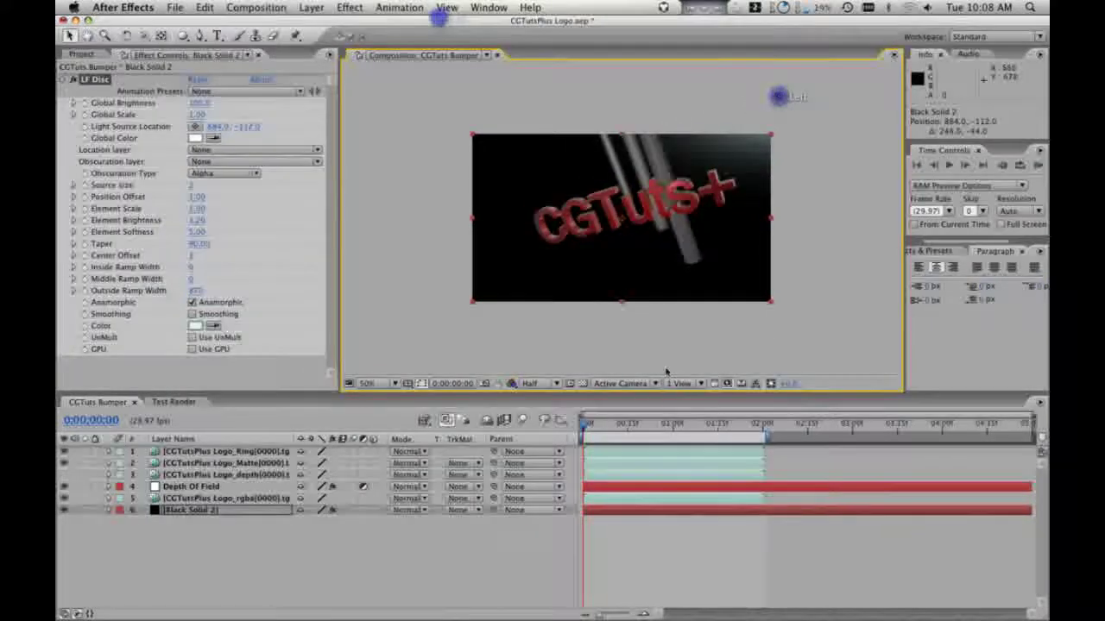
drag(586, 424, 650, 424)
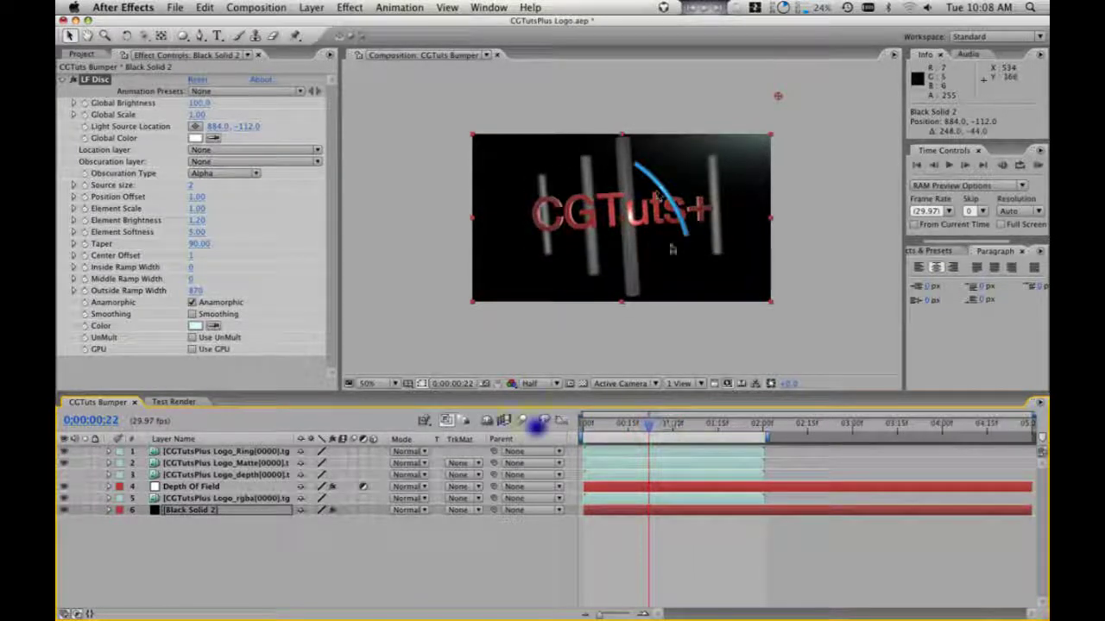
drag(777, 96, 769, 101)
- Review the bumper over the Downtown Cleveland background in Test Render, comparing it with the CGTuts Bumper composition
click(174, 402)
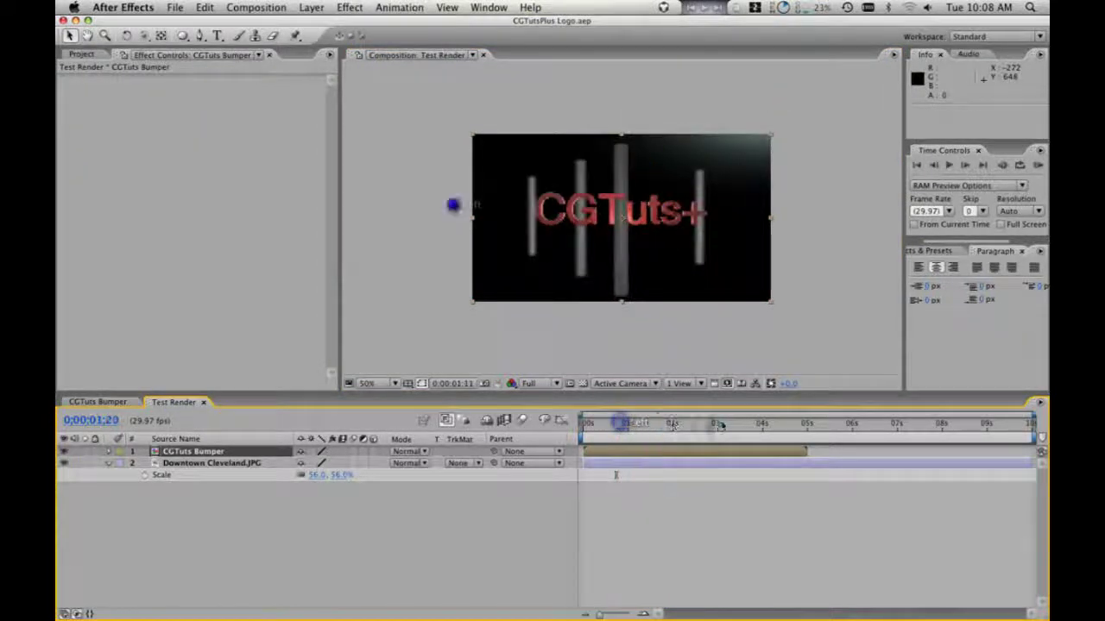
drag(620, 423, 835, 423)
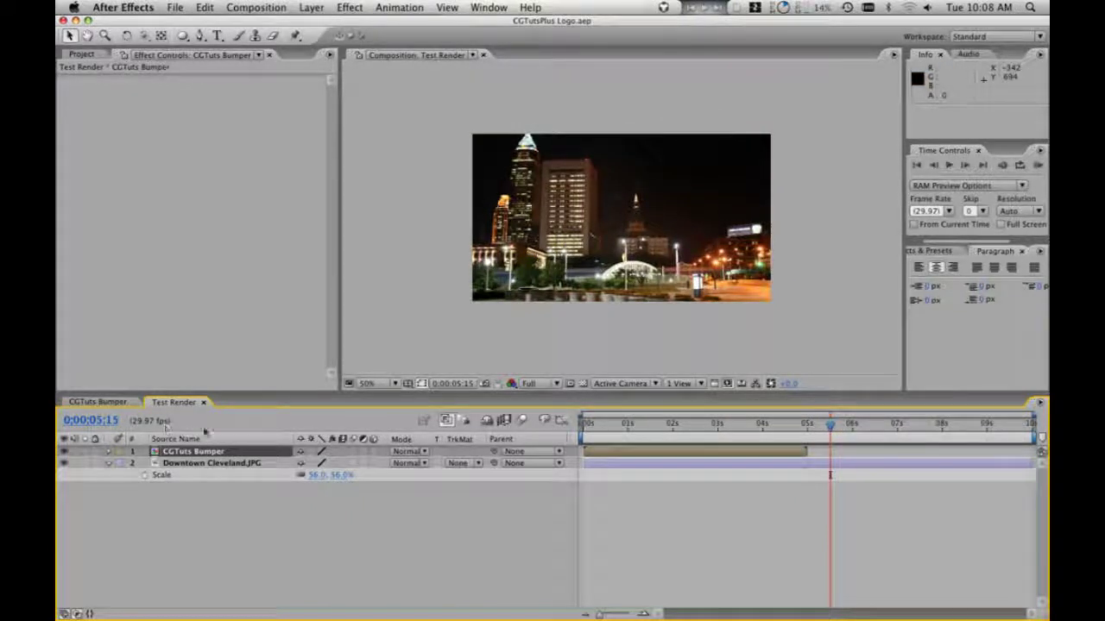
key(period)
key(comma)
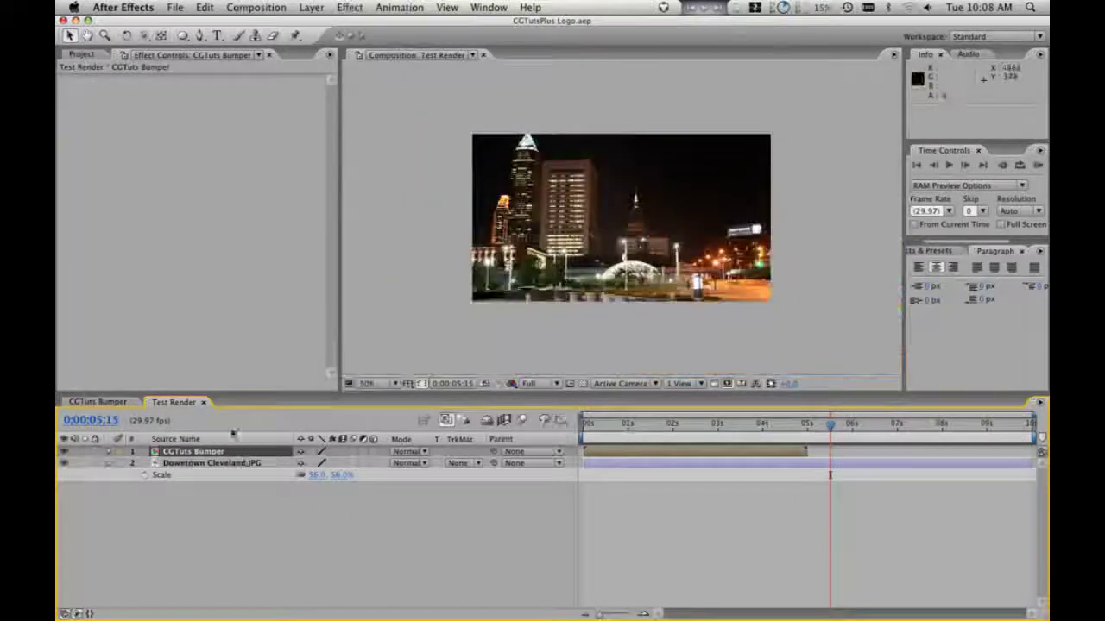
click(113, 402)
click(518, 202)
click(325, 191)
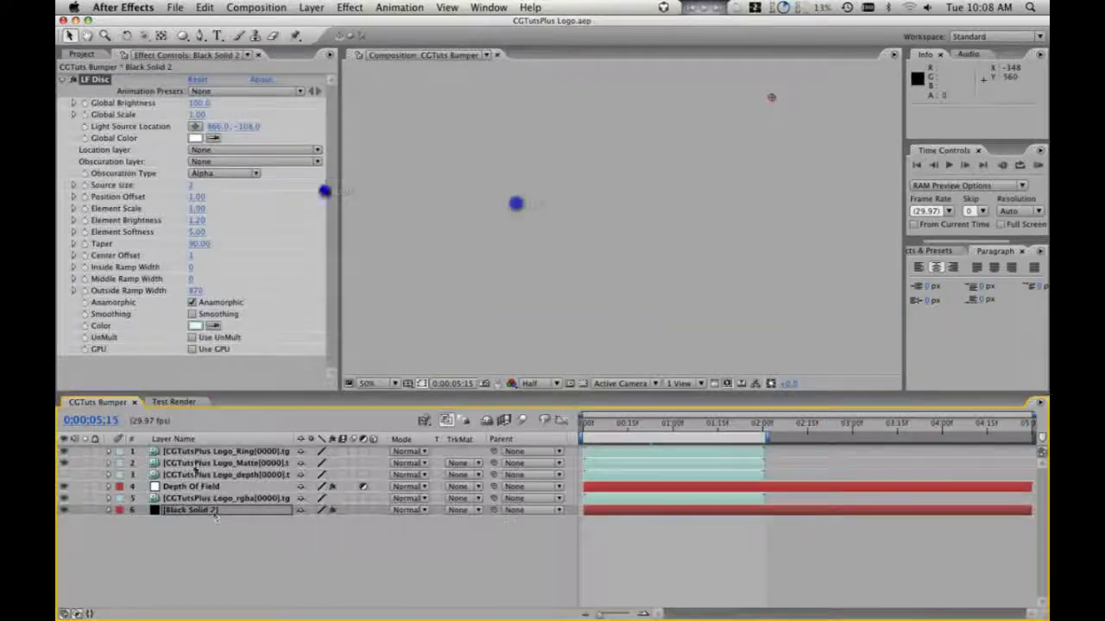
click(552, 316)
click(179, 403)
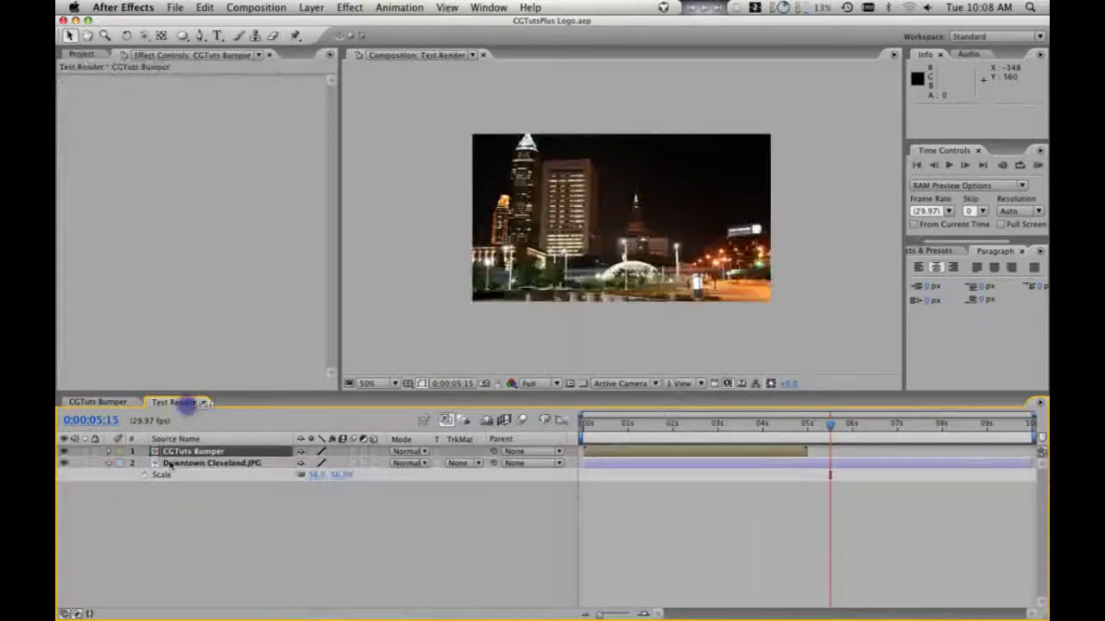
click(108, 464)
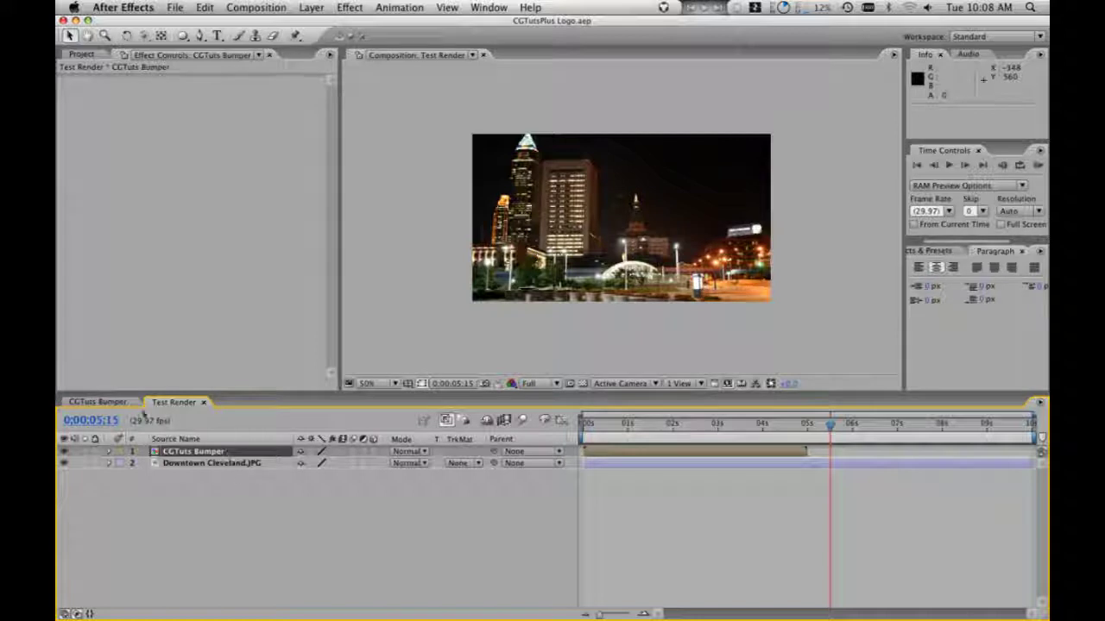
- Set the CGTutsPlus Logo_Matte footage used in CGTuts Bumper to be interpreted with its alpha ignored
click(98, 402)
click(235, 464)
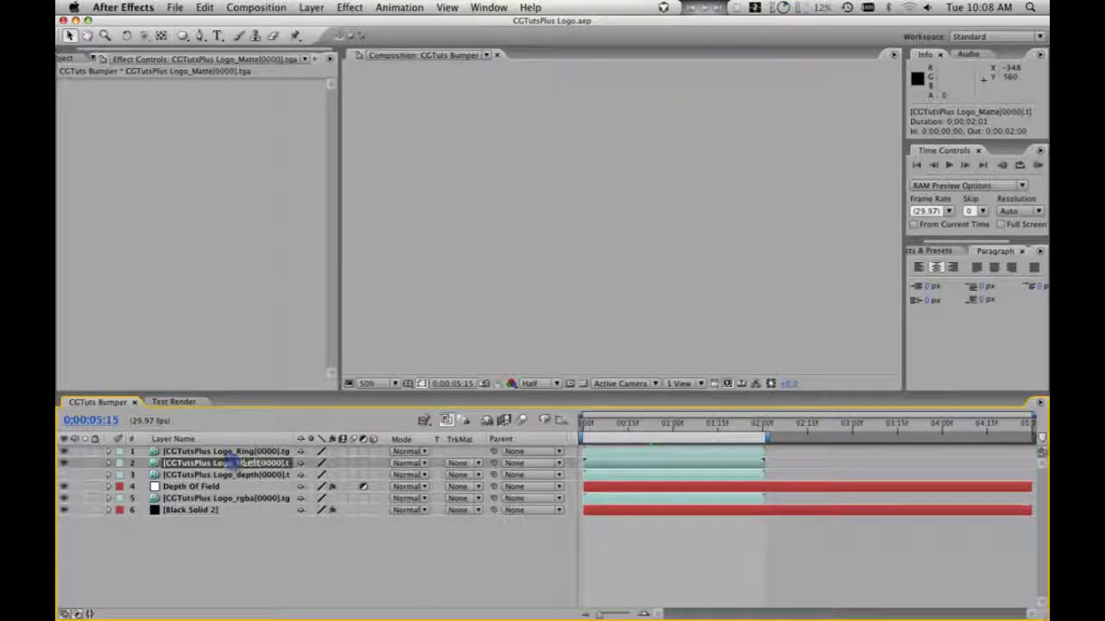
key(super+0)
click(160, 188)
right_click(161, 187)
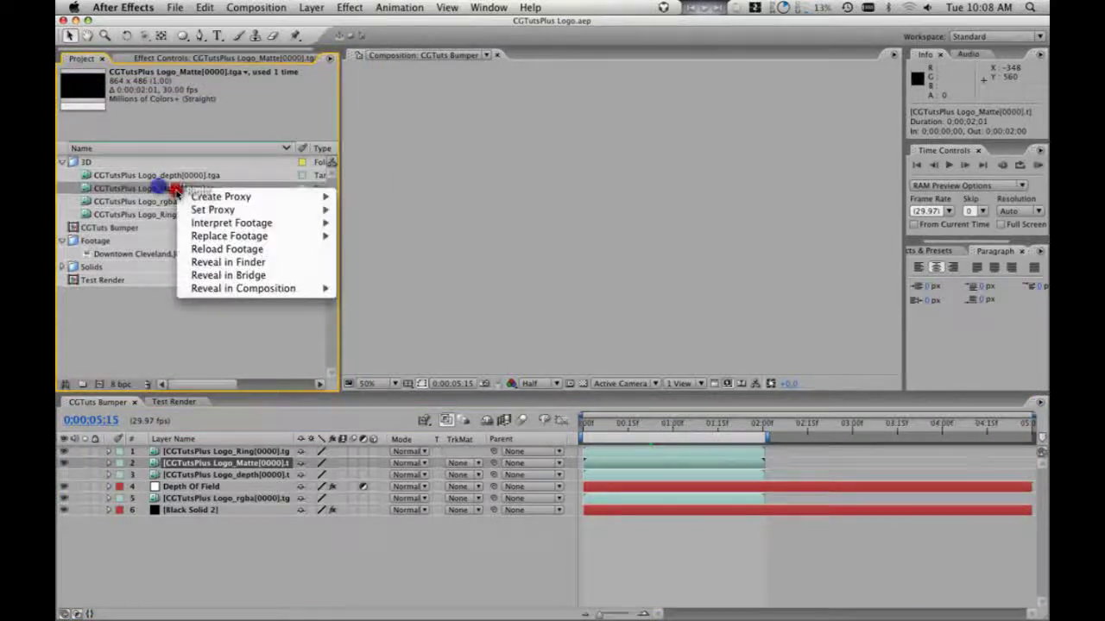
mouse_move(308, 227)
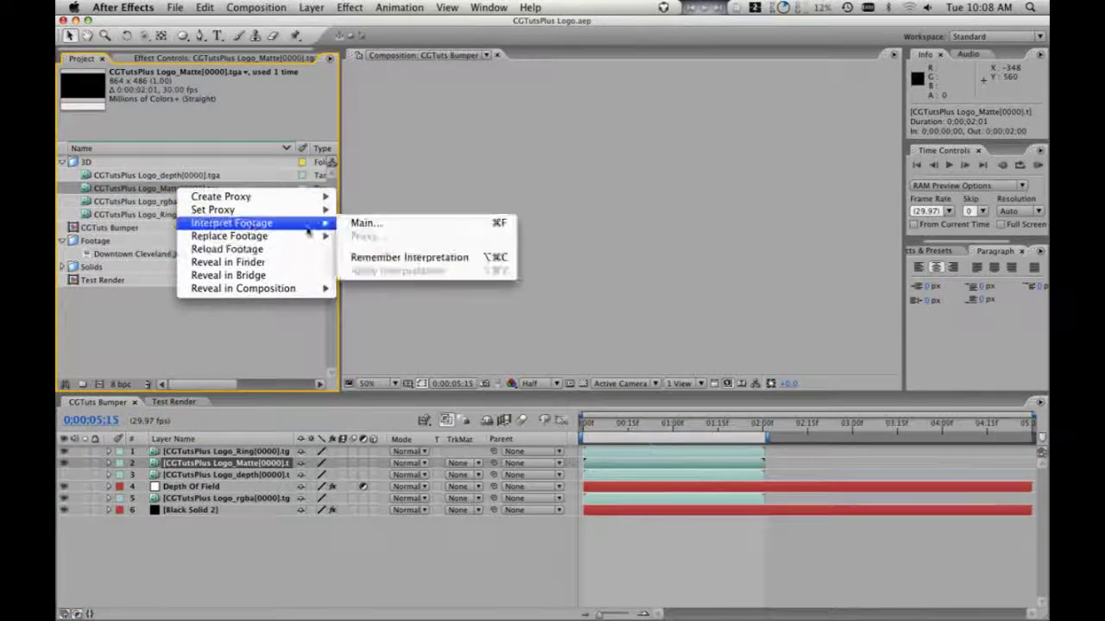
click(422, 223)
click(173, 81)
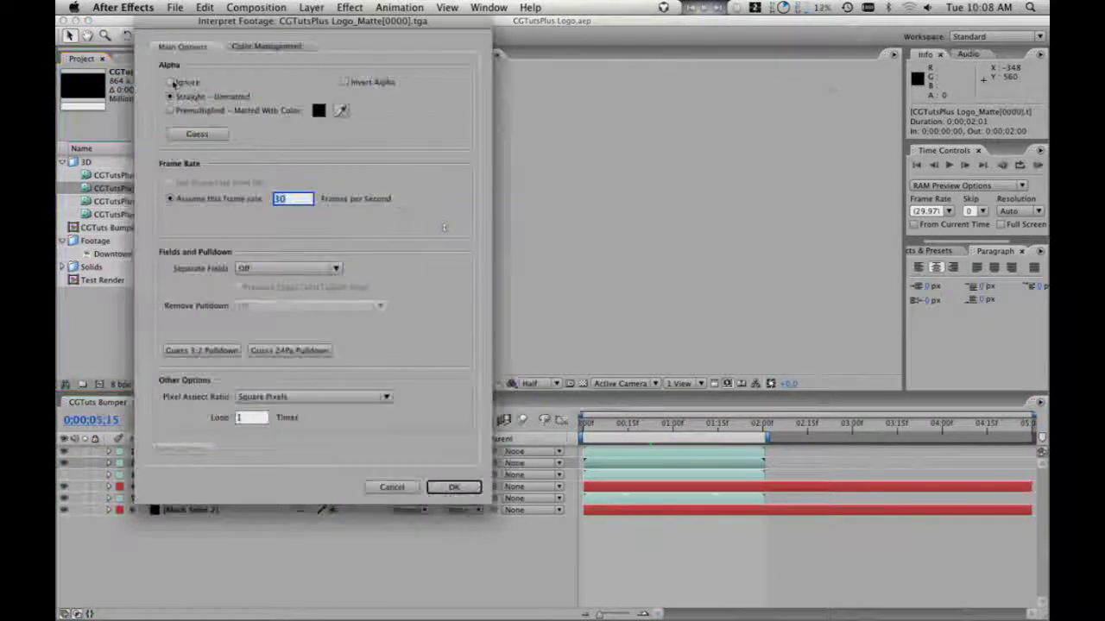
click(453, 486)
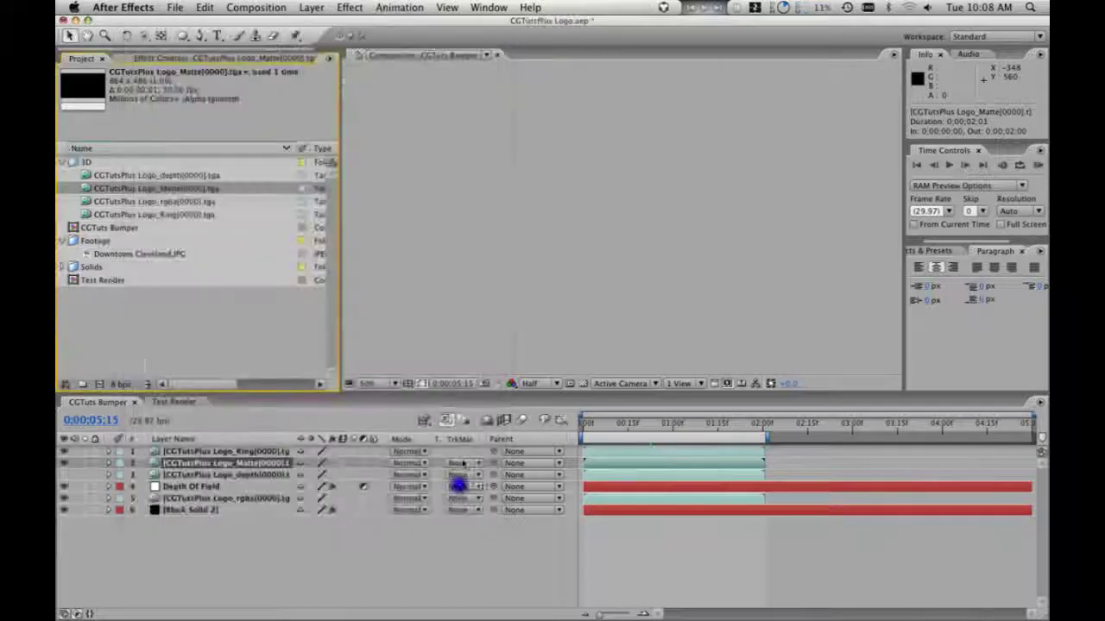
- Trim the start of the CGTutsPlus Logo_Matte layer to 0;00;00;28 and inspect the ring at the preceding frame
click(252, 463)
drag(708, 422, 670, 424)
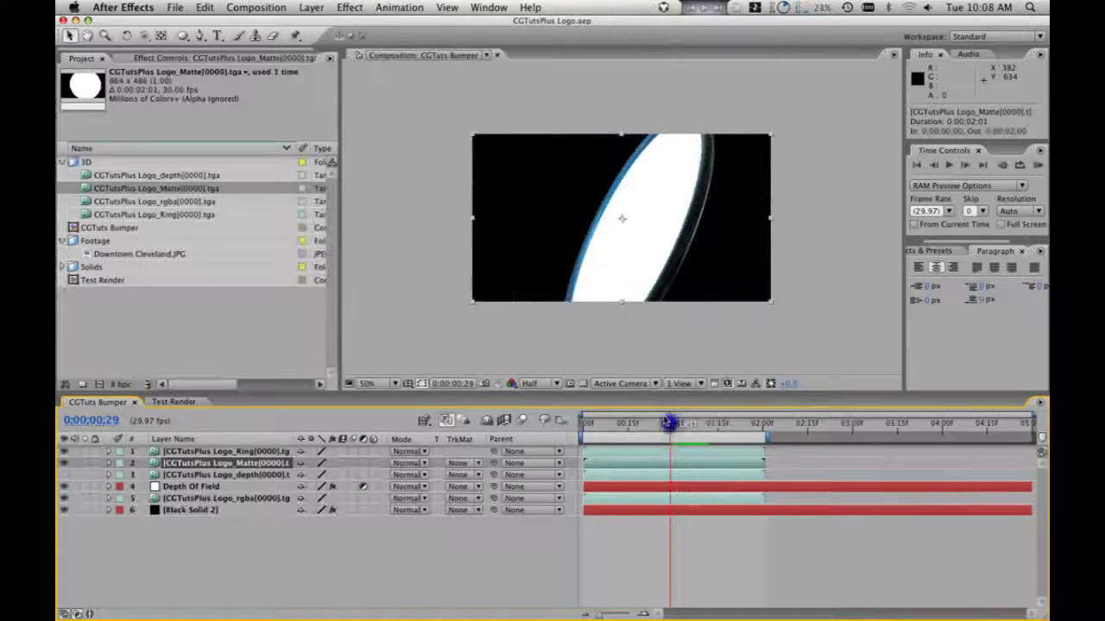
key(period)
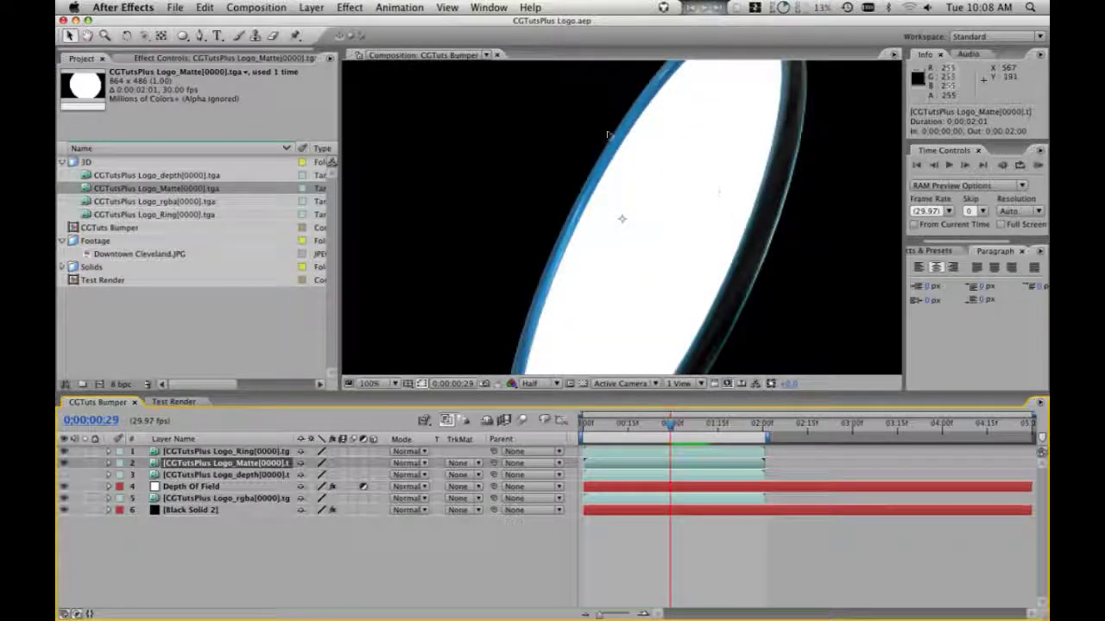
drag(665, 428, 667, 429)
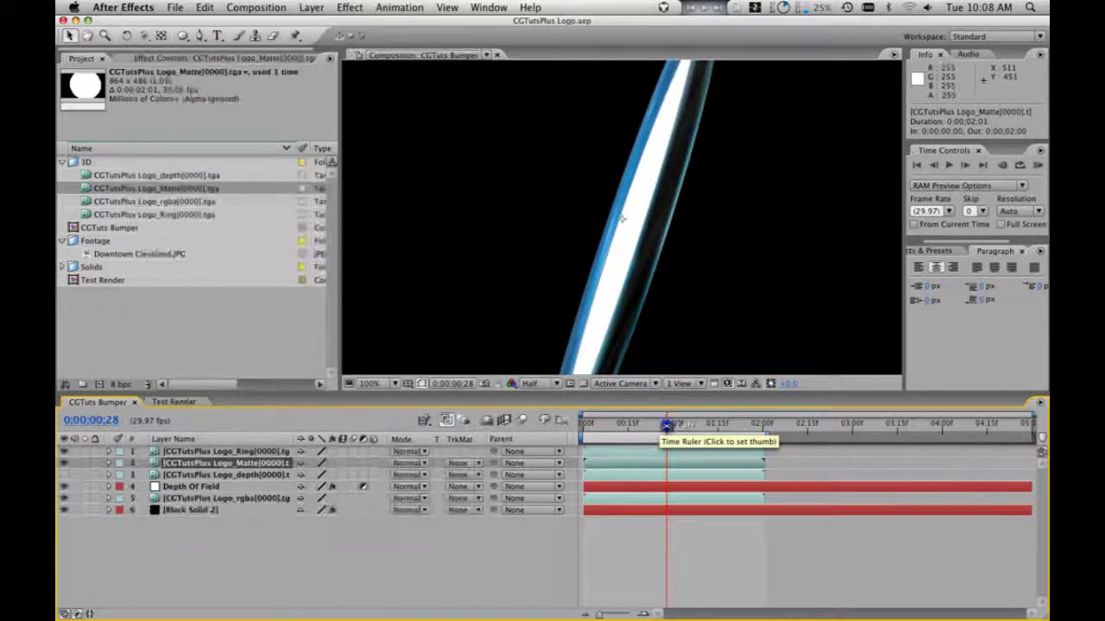
click(664, 427)
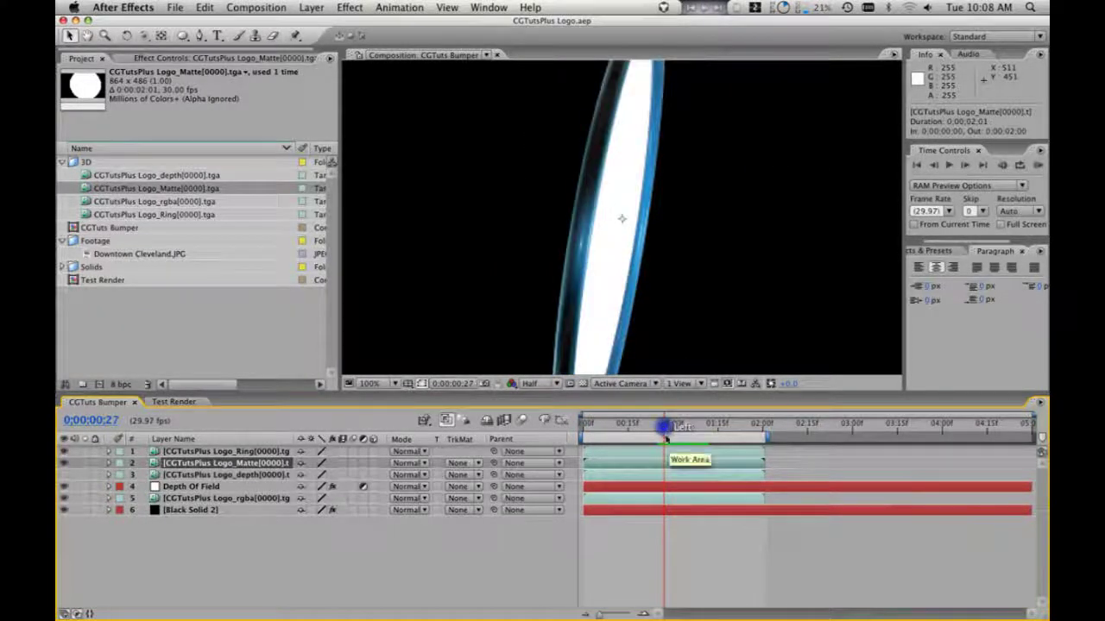
click(667, 428)
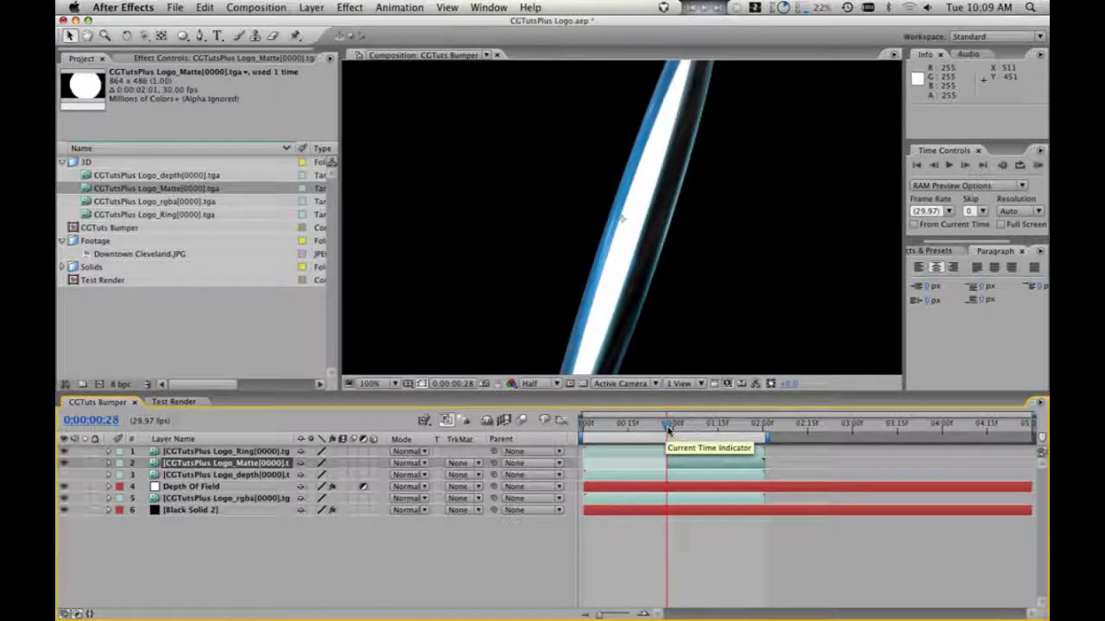
mouse_move(667, 429)
mouse_down()
mouse_move(655, 431)
mouse_move(680, 431)
mouse_move(665, 430)
mouse_up()
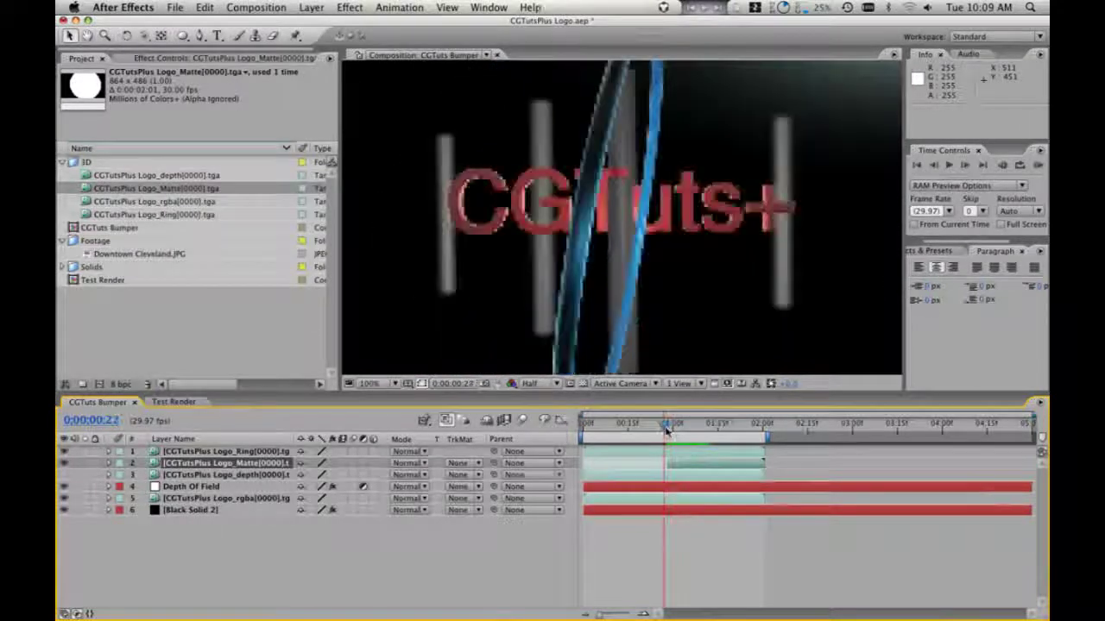
scroll(556, 275, down, 2)
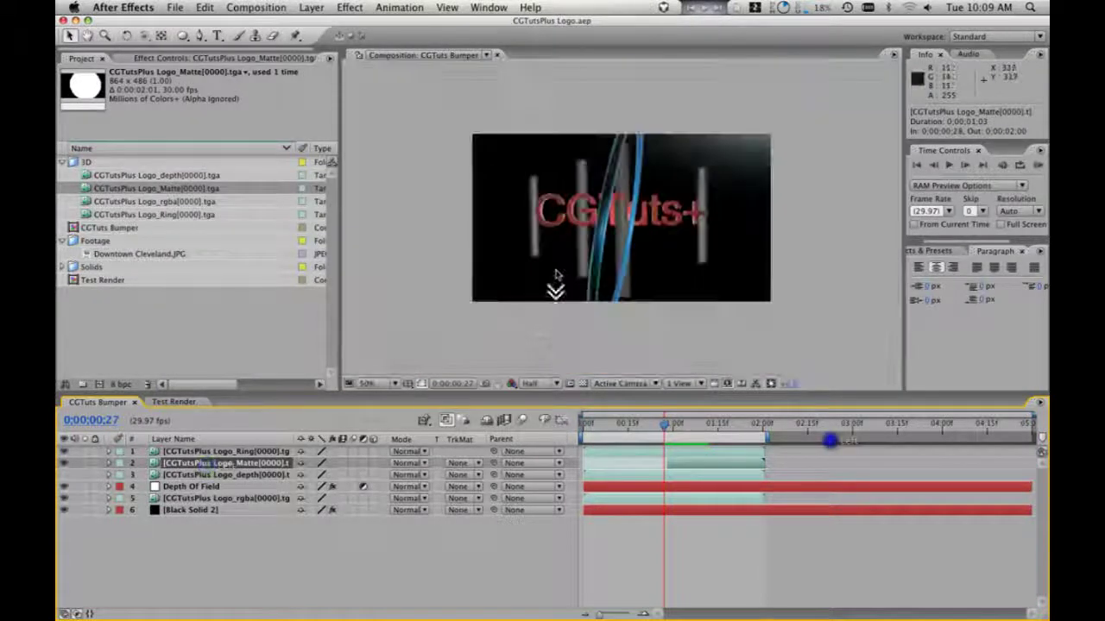
scroll(557, 274, up, 2)
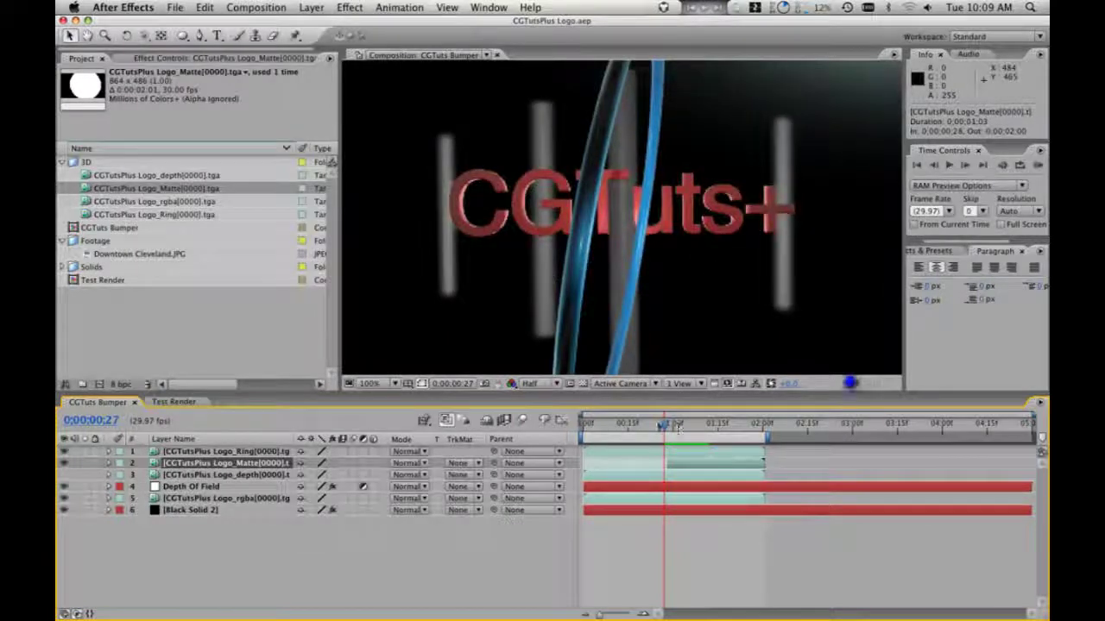
- At 0;00;01;00, set the CGTutsPlus Logo_Matte layer's blending mode to Silhouette Luma and turn on the transparency grid
mouse_move(664, 423)
mouse_down()
mouse_move(637, 424)
mouse_move(673, 425)
mouse_up()
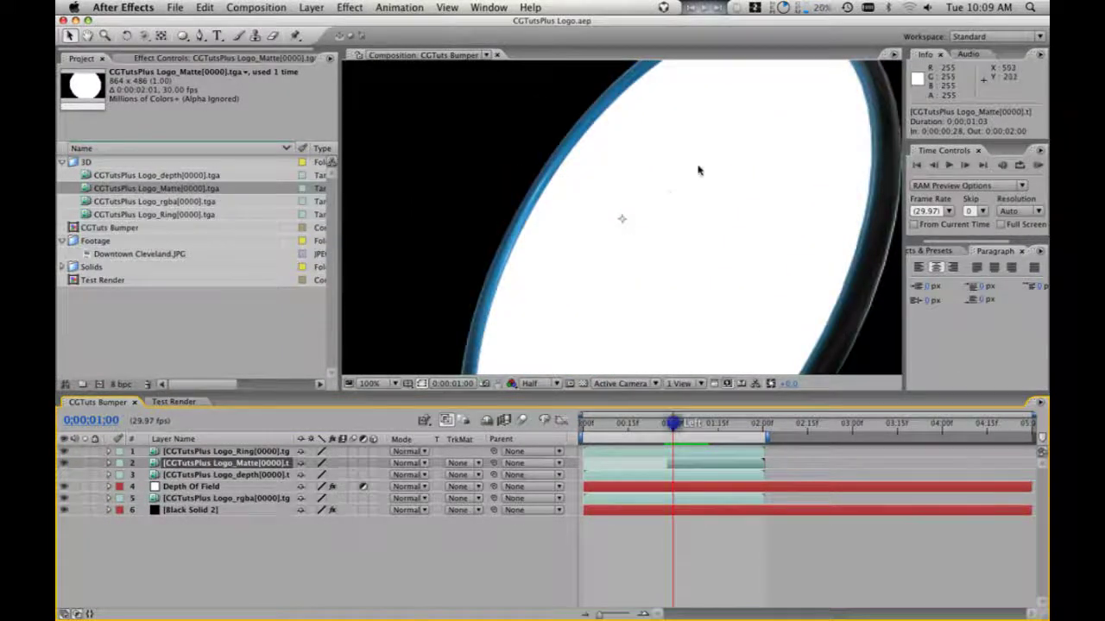
key(comma)
key(comma)
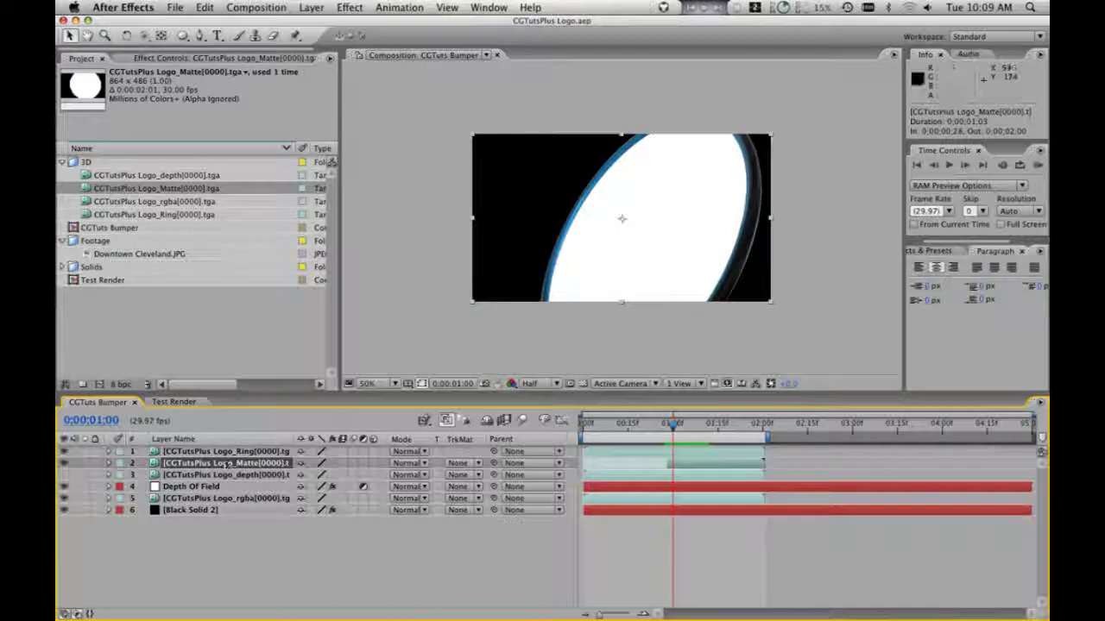
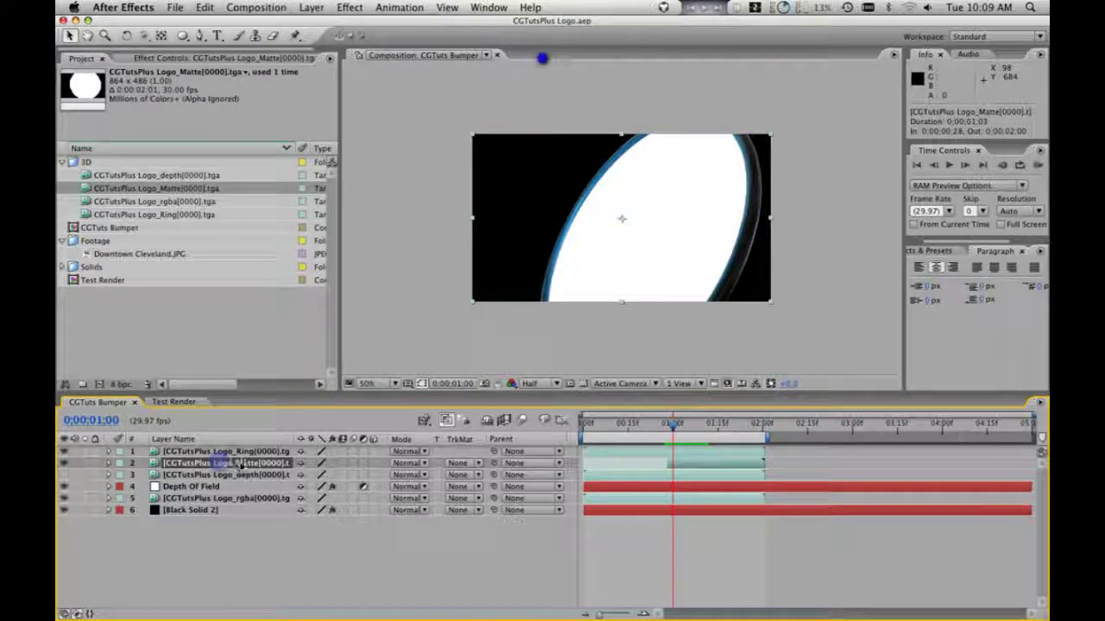
click(419, 465)
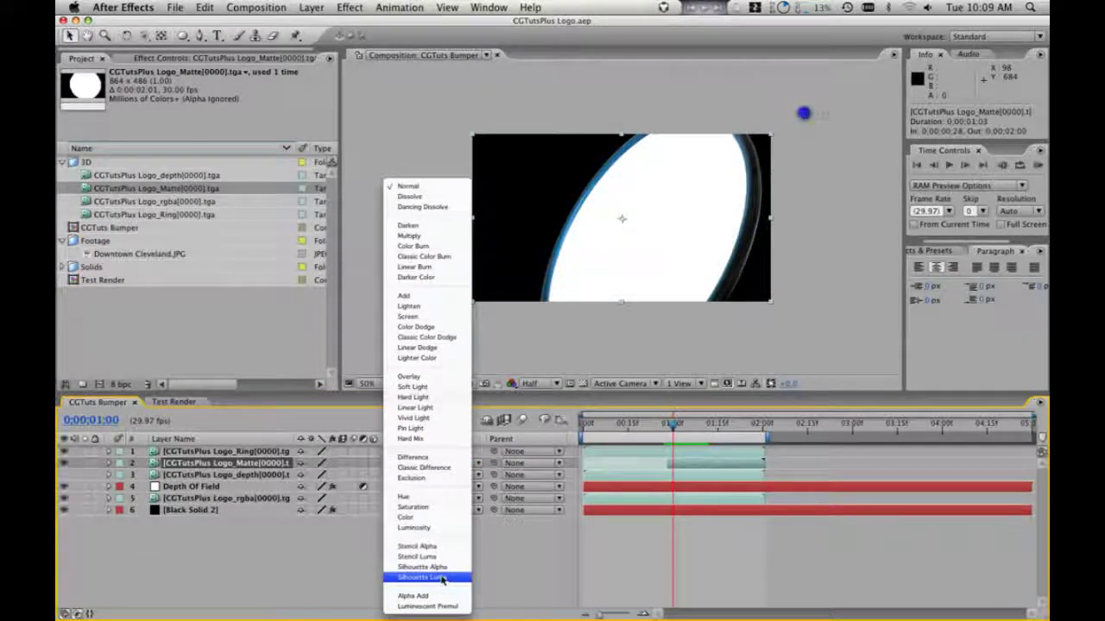
click(434, 577)
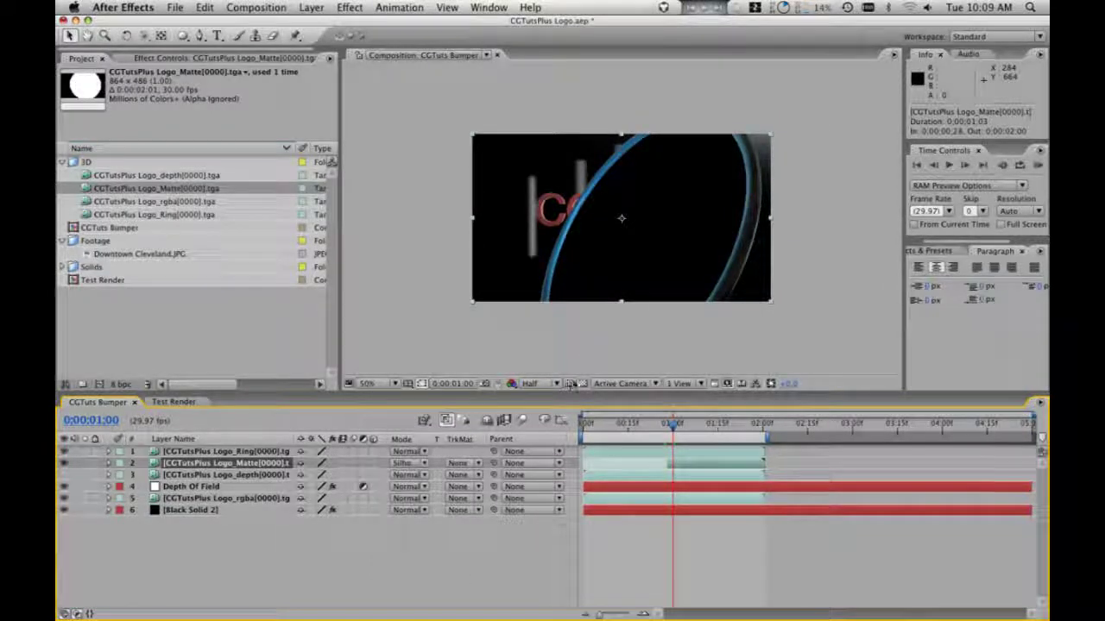
click(584, 384)
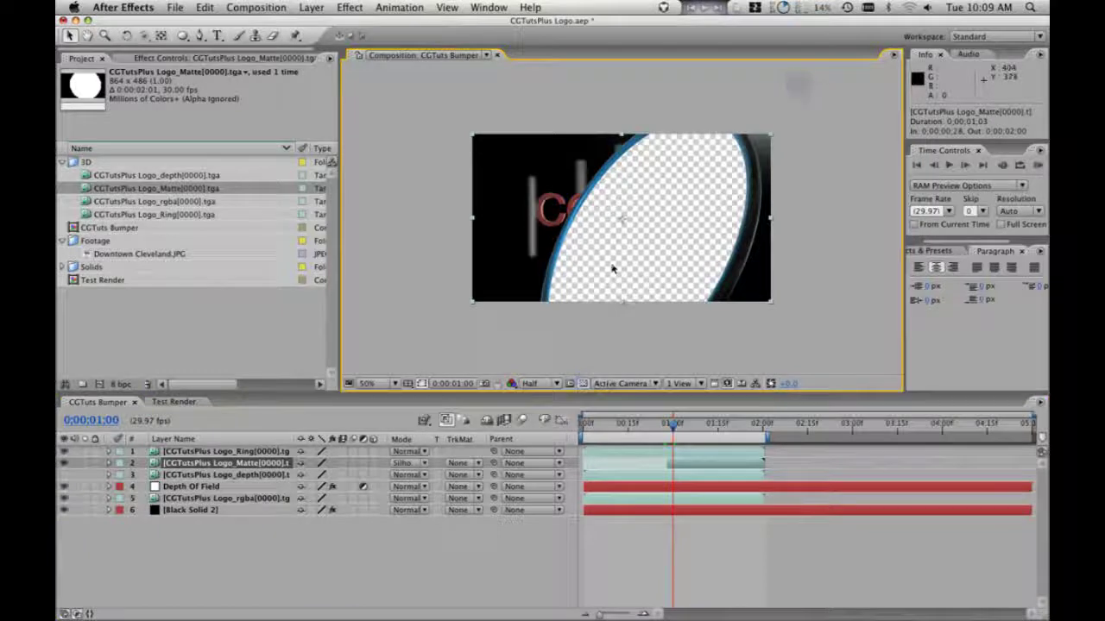
- Check the ring cutout over the Downtown Cleveland background in Test Render, then return to CGTuts Bumper and save the project
click(173, 402)
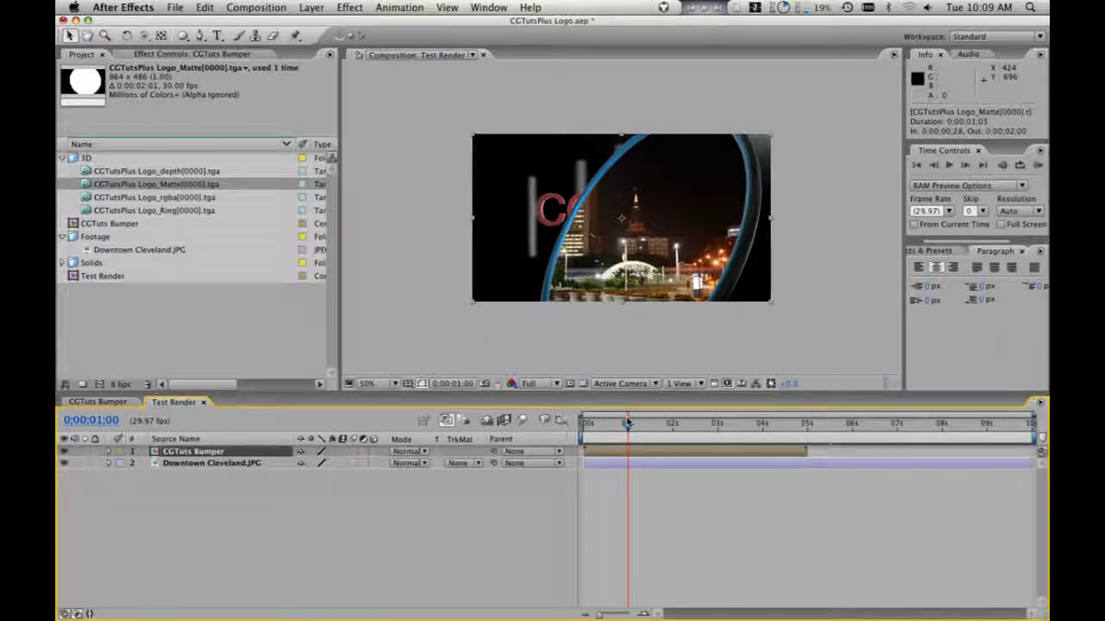
mouse_move(626, 421)
mouse_down()
mouse_move(642, 426)
mouse_move(624, 426)
mouse_up()
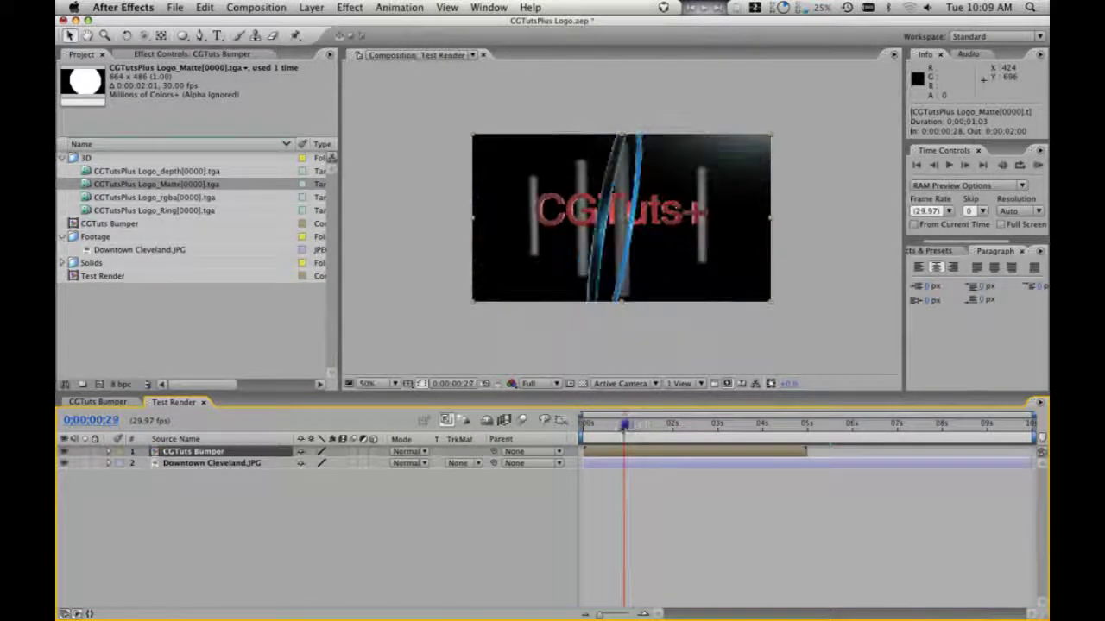
click(117, 403)
click(233, 544)
key(super+s)
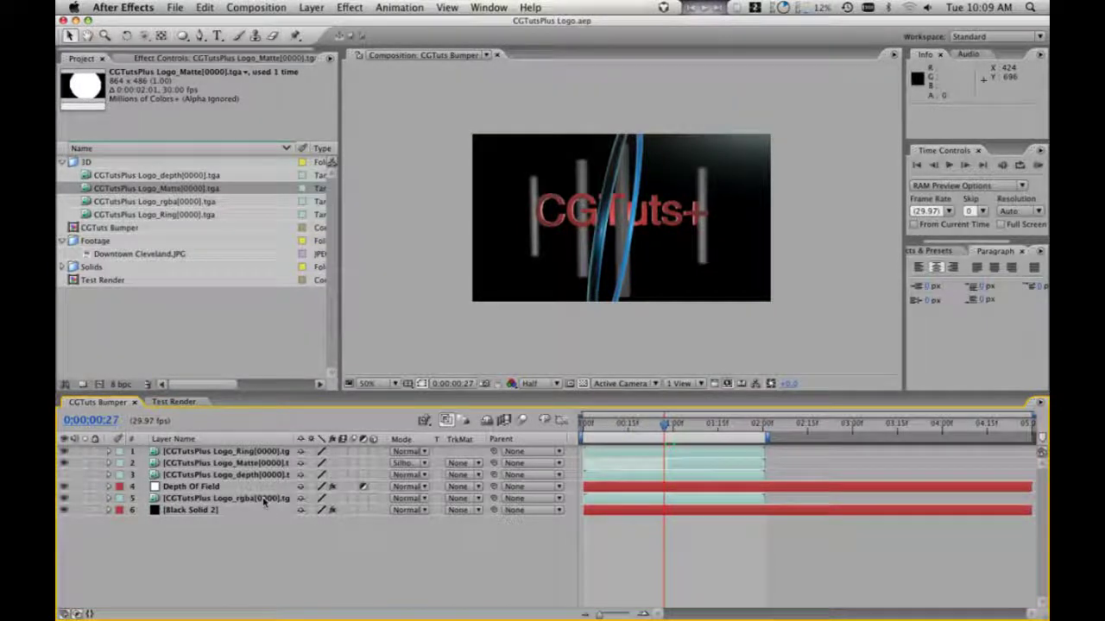
- Create a red solid at the full composition size of 864 x 486 pixels in CGTuts Bumper
click(237, 463)
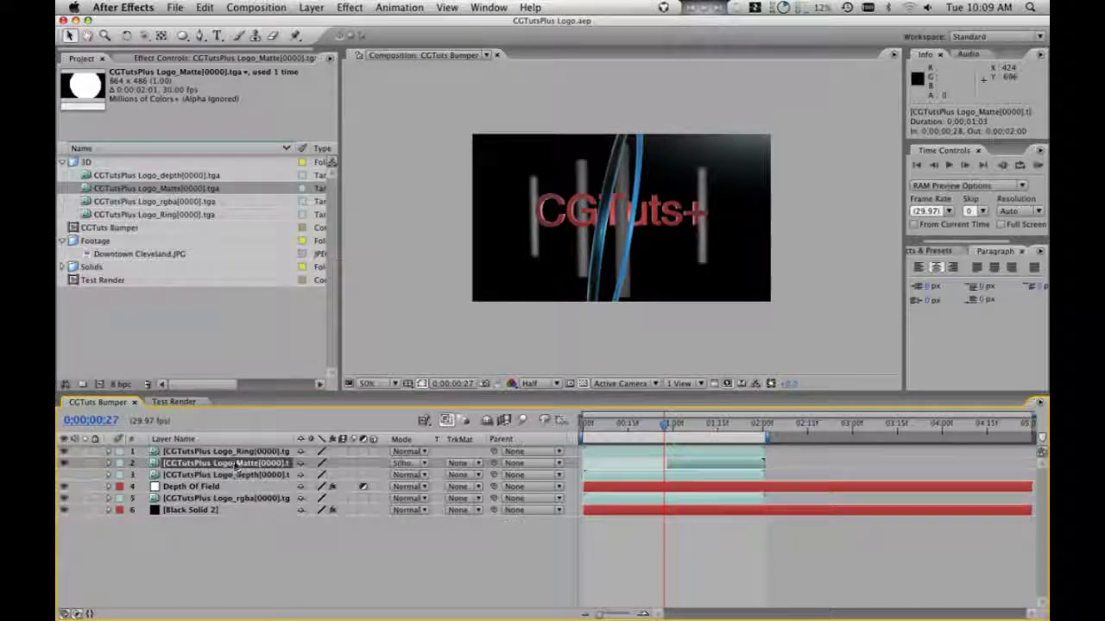
click(239, 536)
key(super+y)
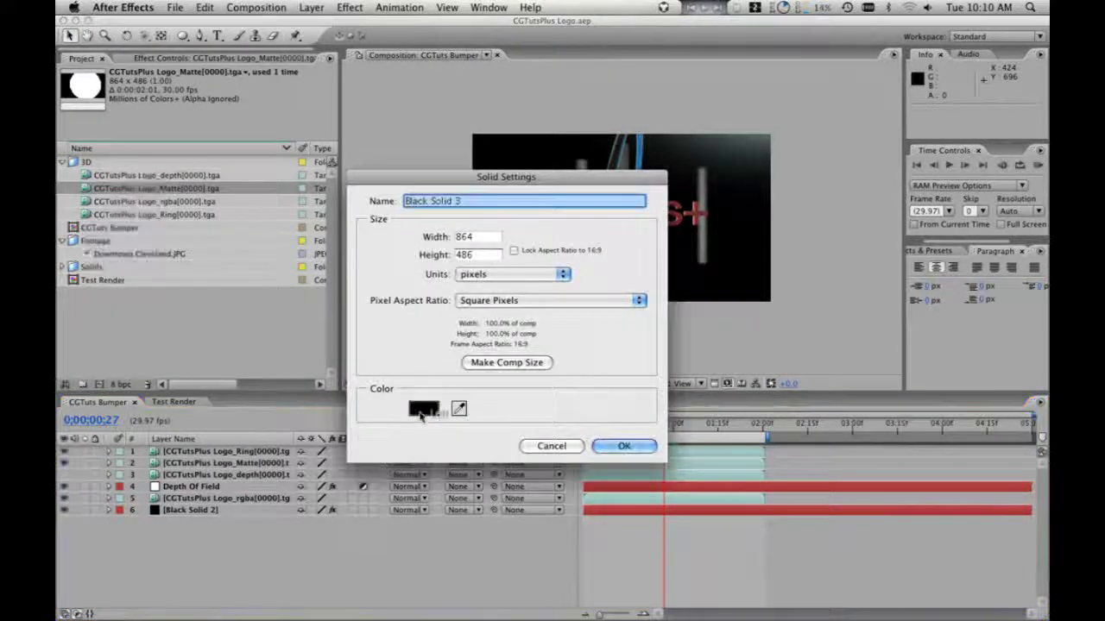
click(427, 414)
click(368, 354)
click(560, 314)
key(Return)
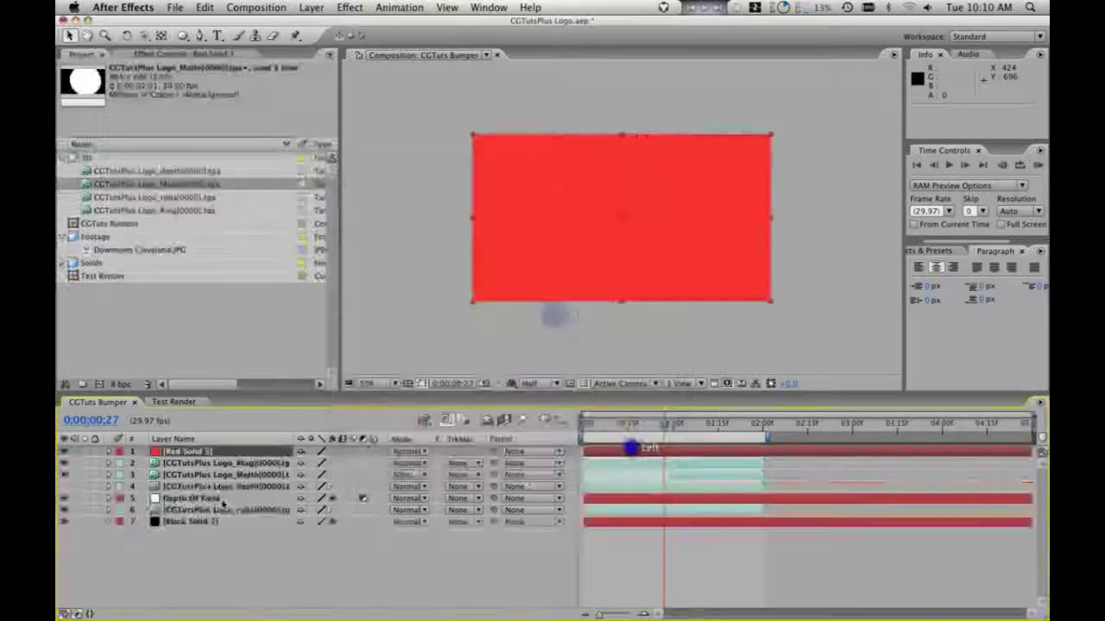
- Scale the red solid to about a third of the frame width, place it directly beneath the Logo_Matte layer, and position it at 616, 339
key(s)
drag(320, 464, 313, 463)
drag(225, 451, 236, 498)
drag(646, 223, 710, 256)
key(s)
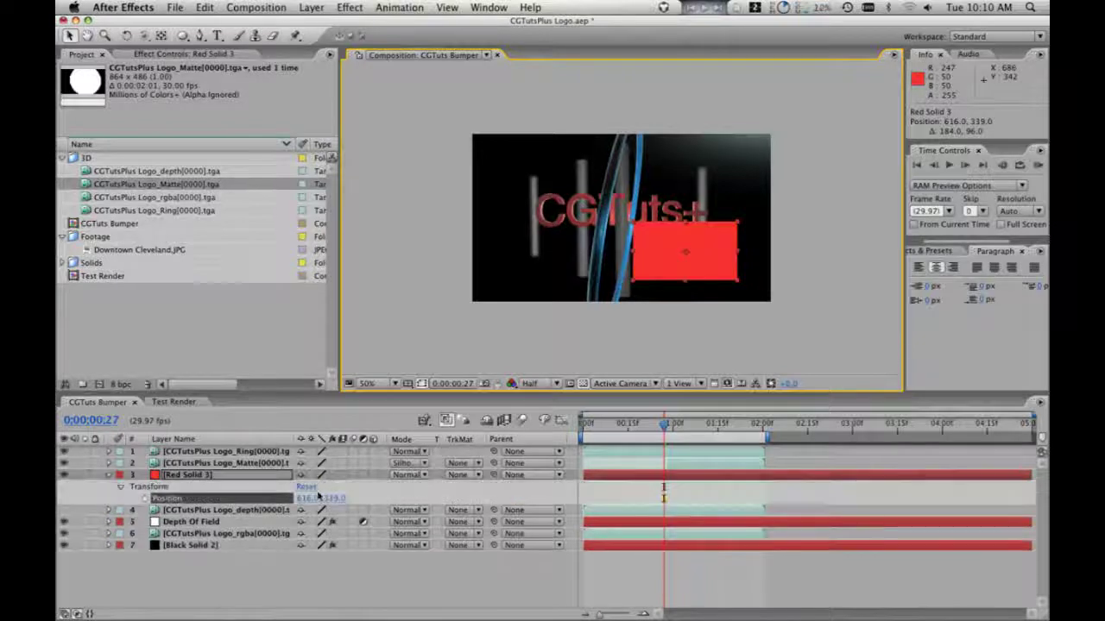
- Scale the red solid to 12% and place a duplicate of it near the frame's upper-left corner
drag(319, 487, 299, 489)
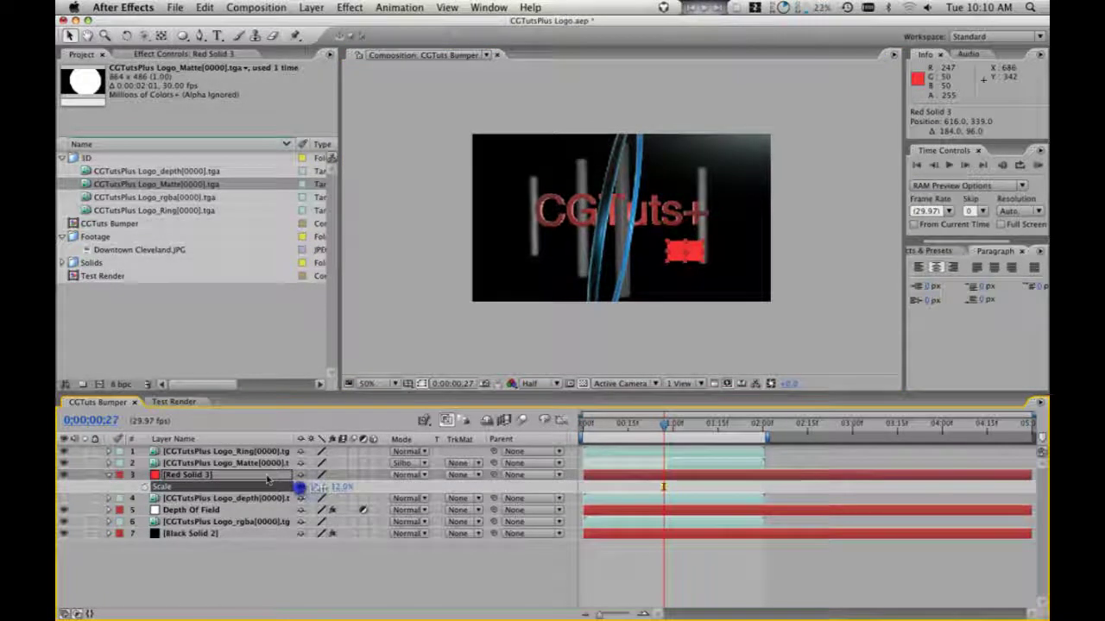
click(235, 481)
key(super+d)
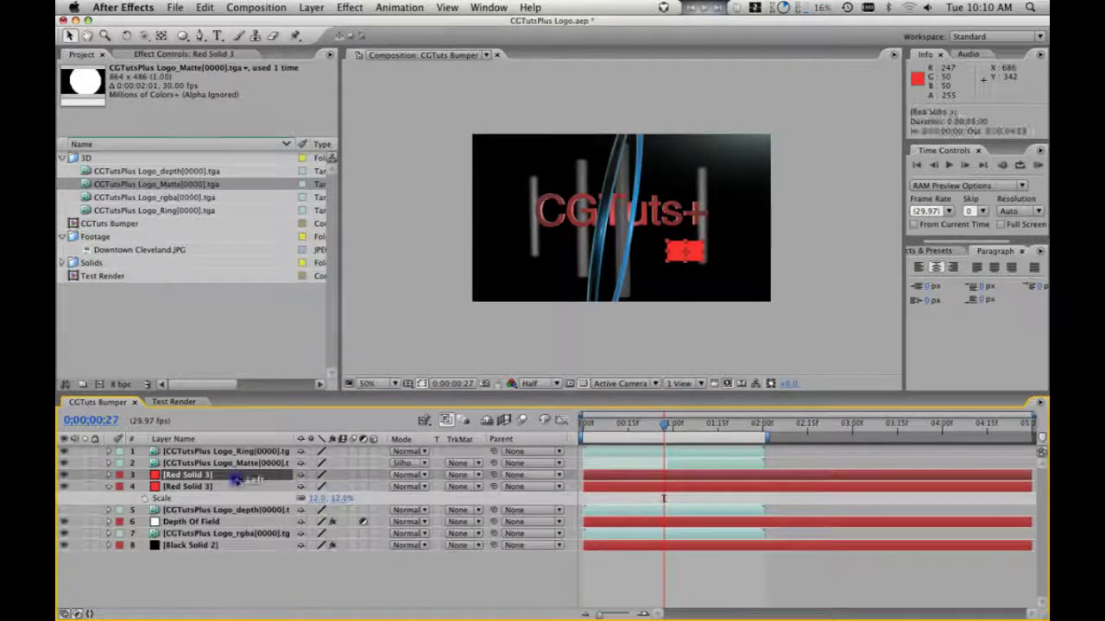
drag(693, 254, 536, 161)
- With the time at 0;00;01;02, try the duplicate red solid above the ring and matte layers, then delete it
click(673, 425)
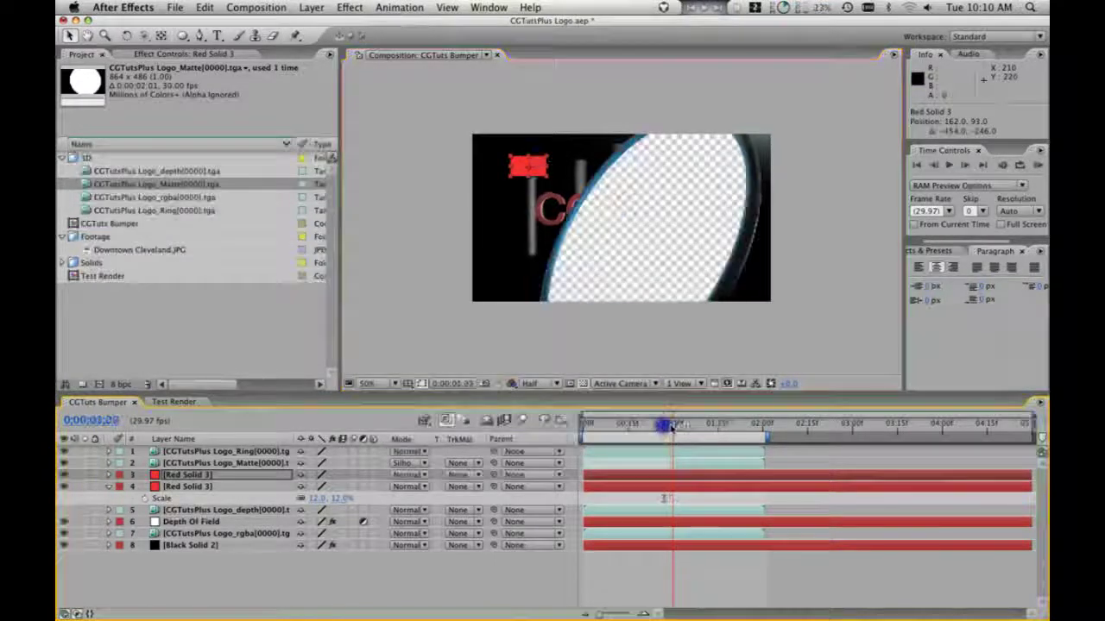
drag(673, 425, 678, 425)
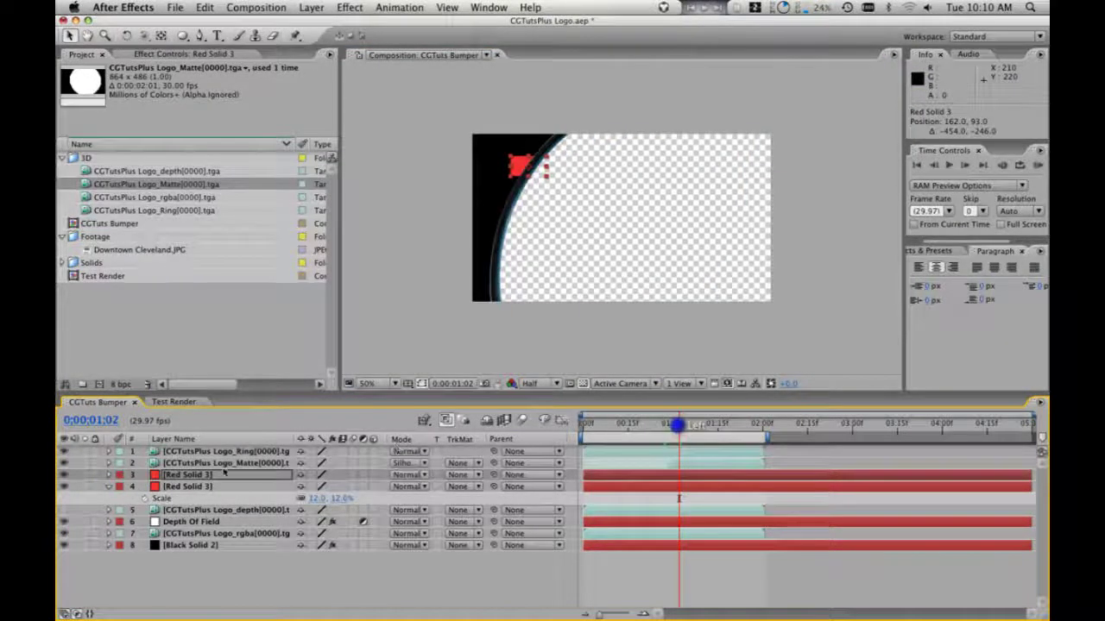
drag(223, 476, 222, 451)
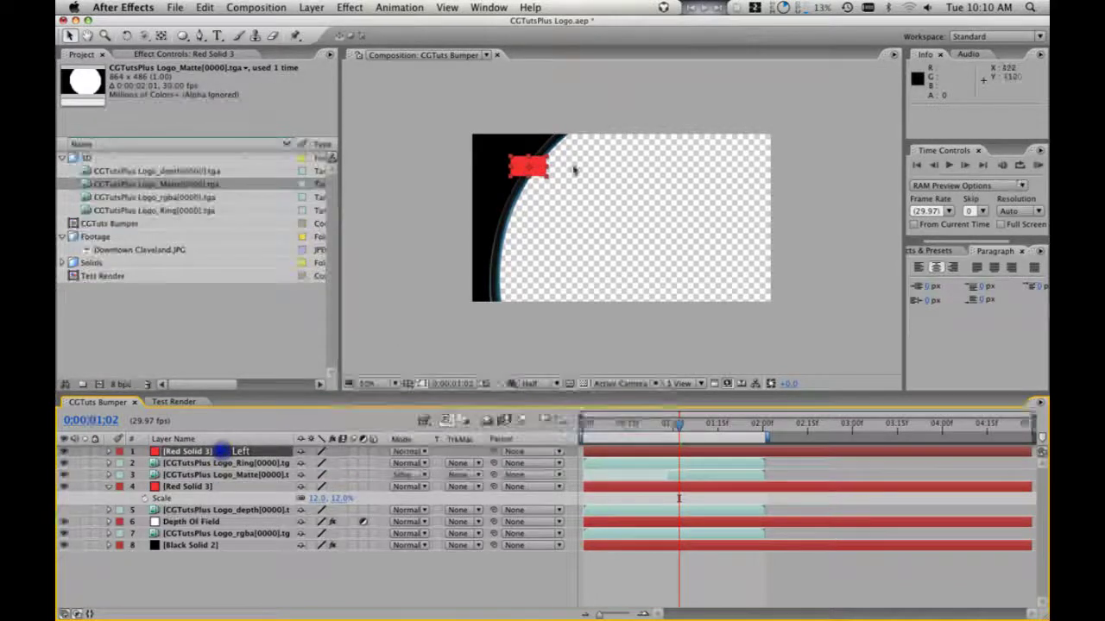
click(215, 452)
key(Delete)
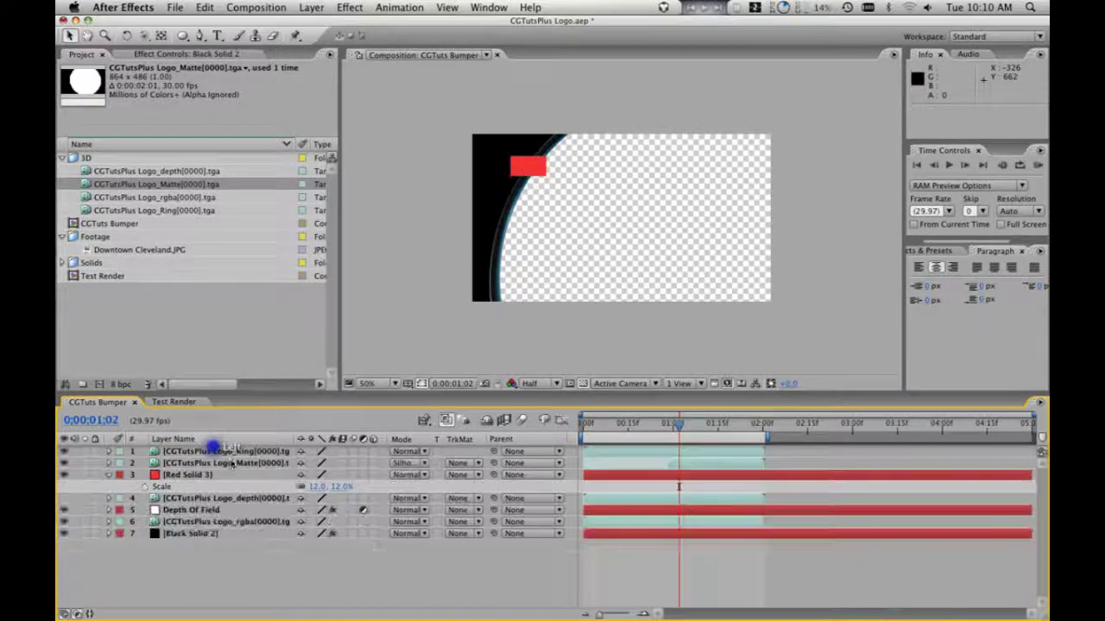
- Try the ring layer below the matte layer around 0;00;00;29, then restore the ring layer to the top
drag(242, 452, 248, 466)
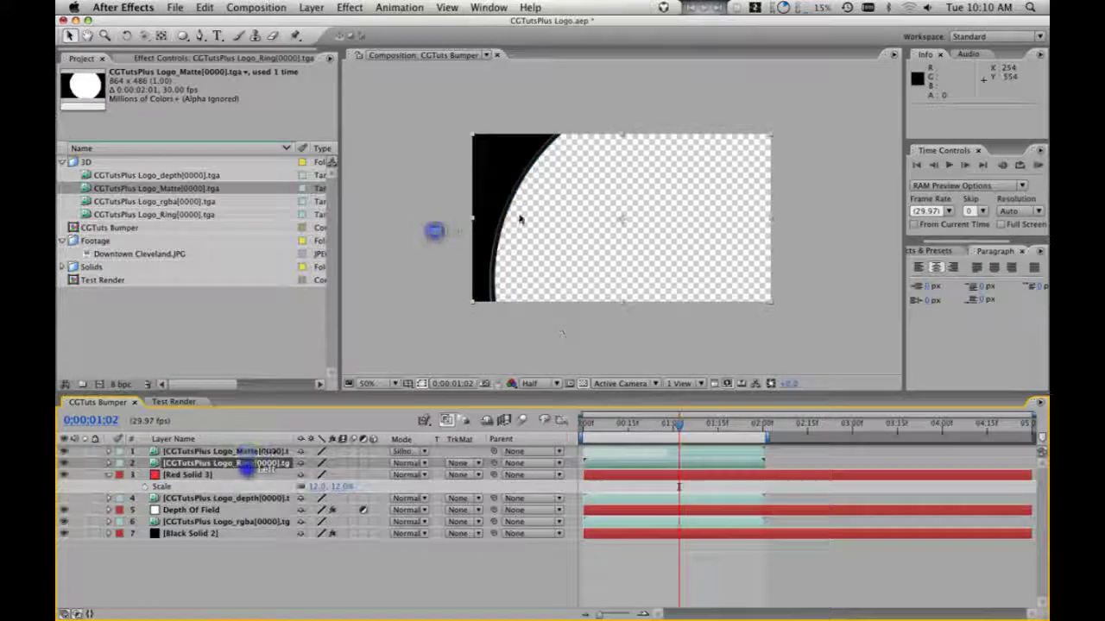
drag(681, 429, 670, 429)
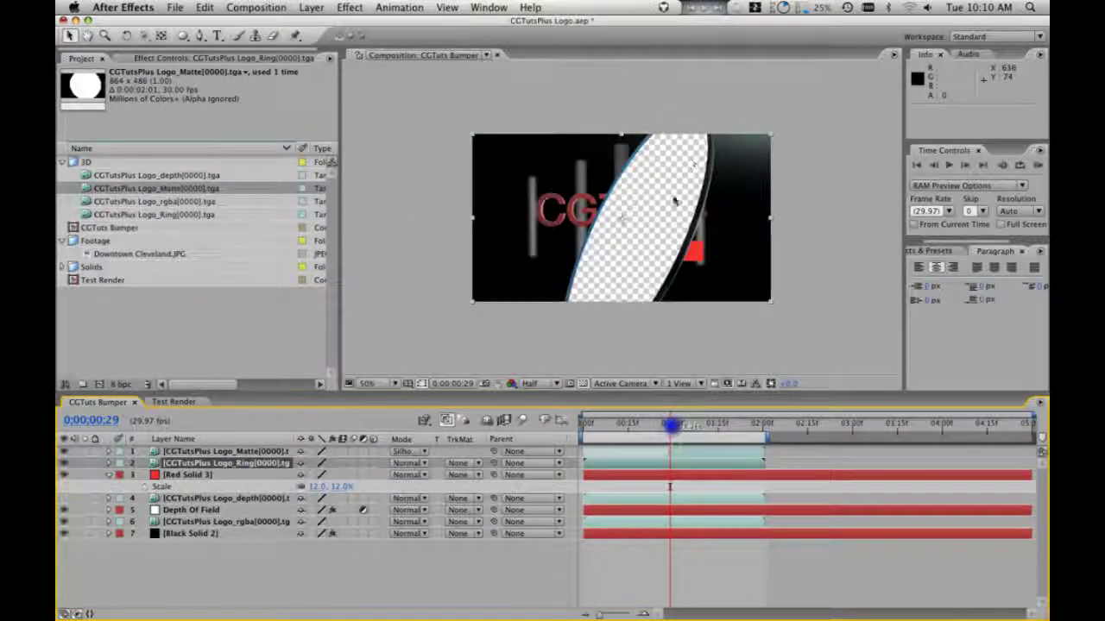
drag(222, 469, 217, 451)
- Delete the remaining red solid layer and set the current time to 0;00;00;26
click(203, 474)
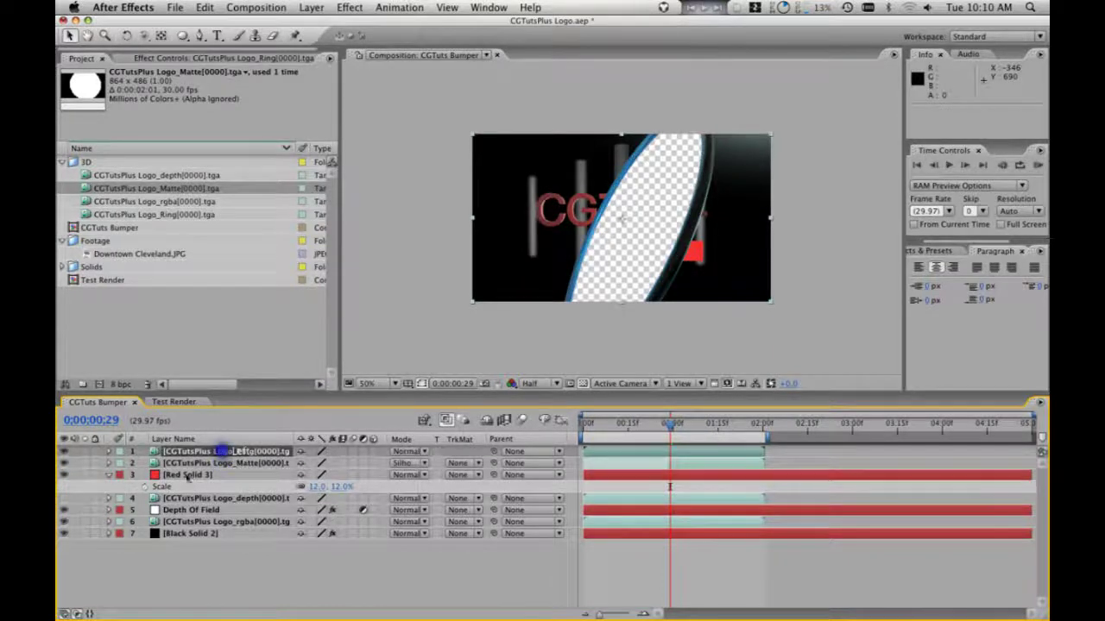
key(Delete)
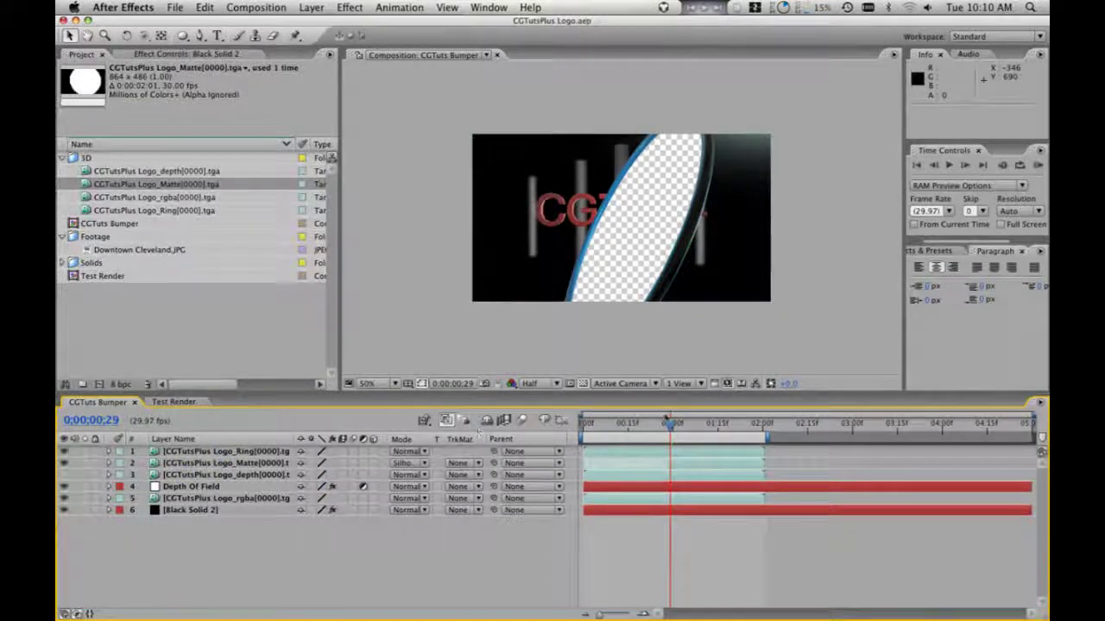
drag(682, 432, 662, 429)
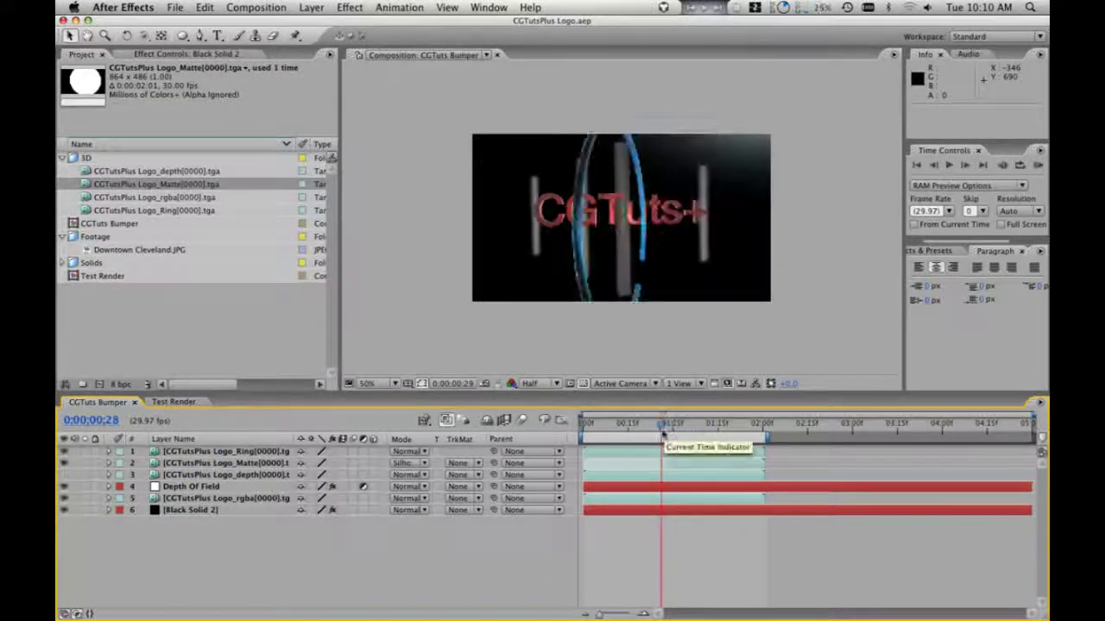
click(260, 555)
- Add a text layer just below the CGTuts+ logo reading "Starring their C4D guru, " followed by the presenter's first name
scroll(584, 232, up, 1)
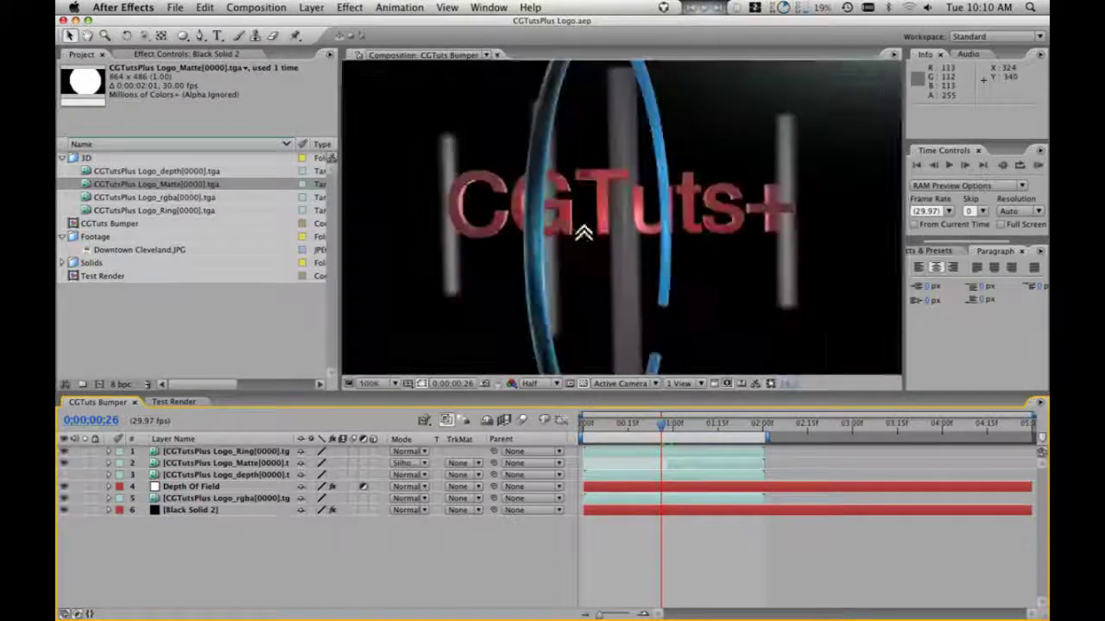
key(super+t)
click(608, 256)
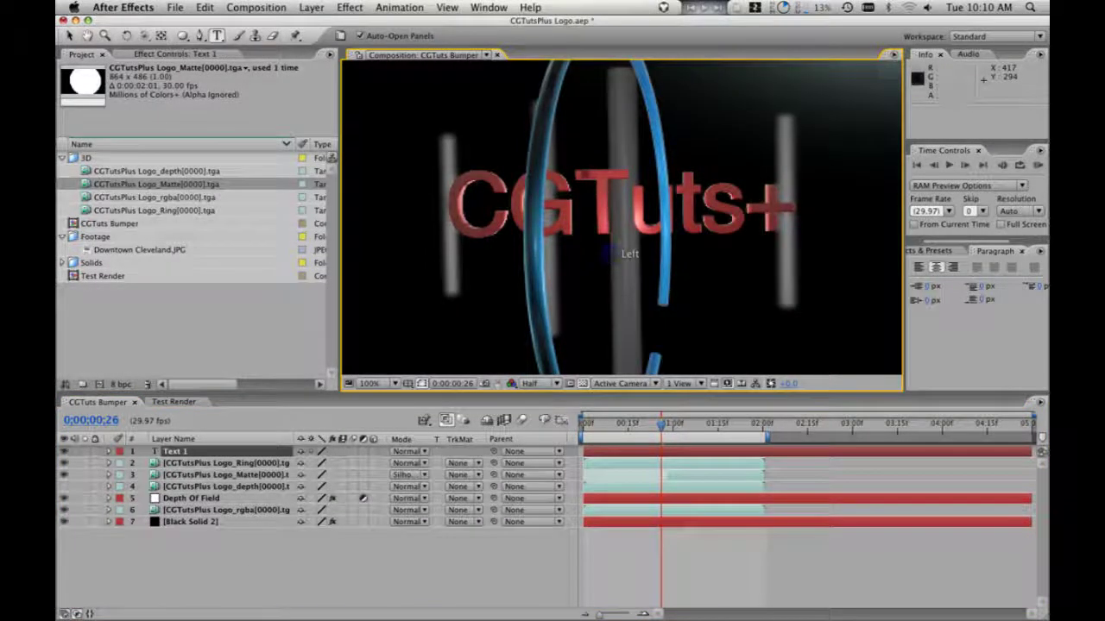
text(Starring)
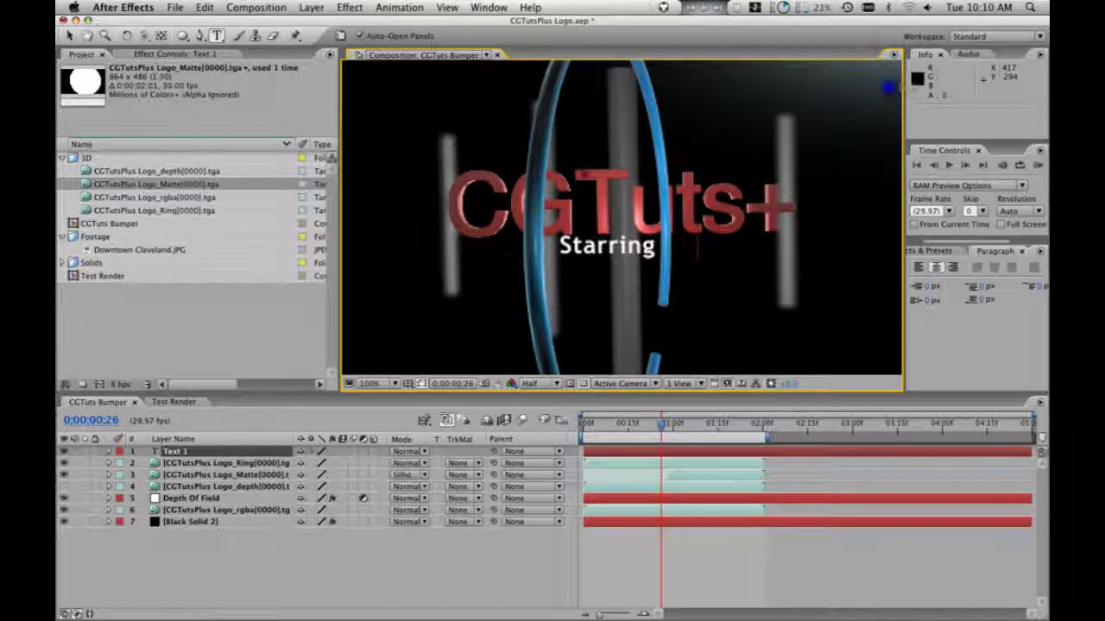
text( their C4)
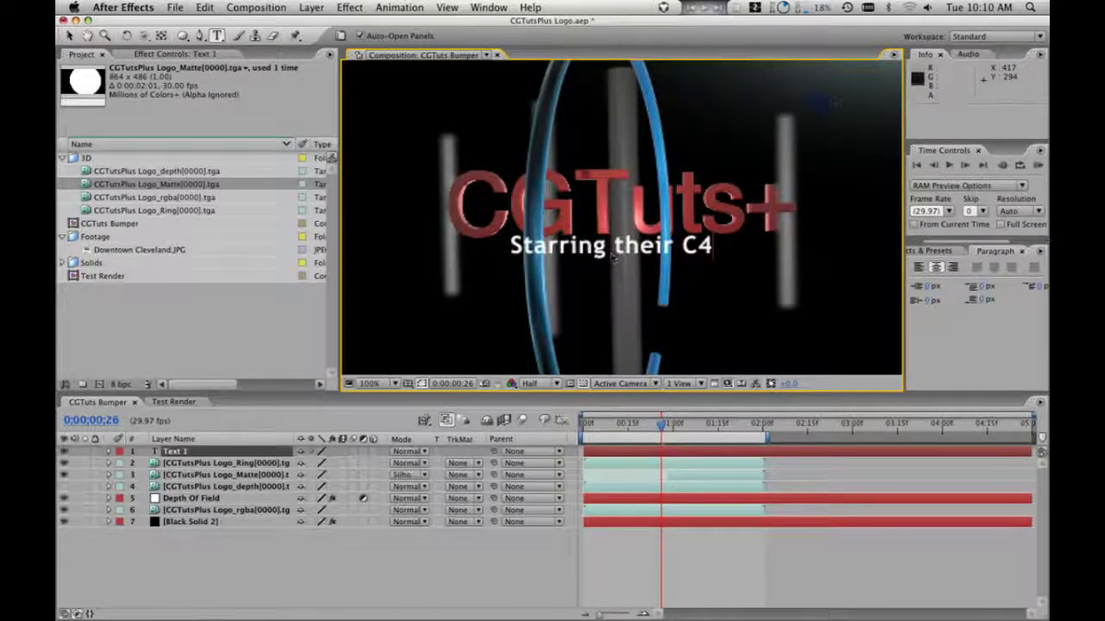
text(D guru, )
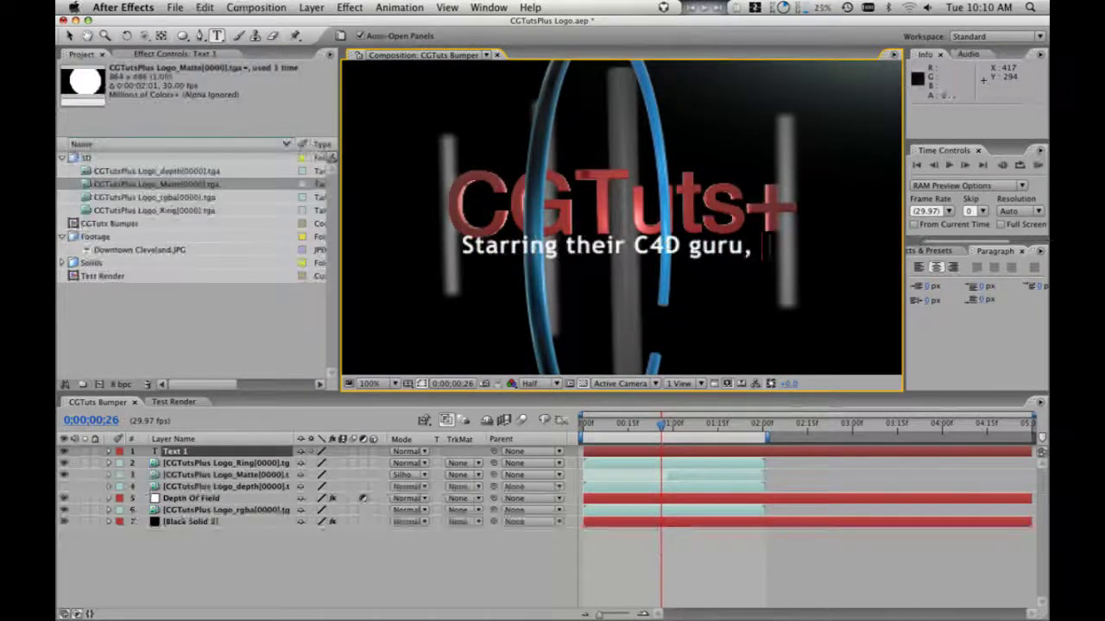
text(Harrison)
- Scale the new text layer to 74%
triple_click(610, 252)
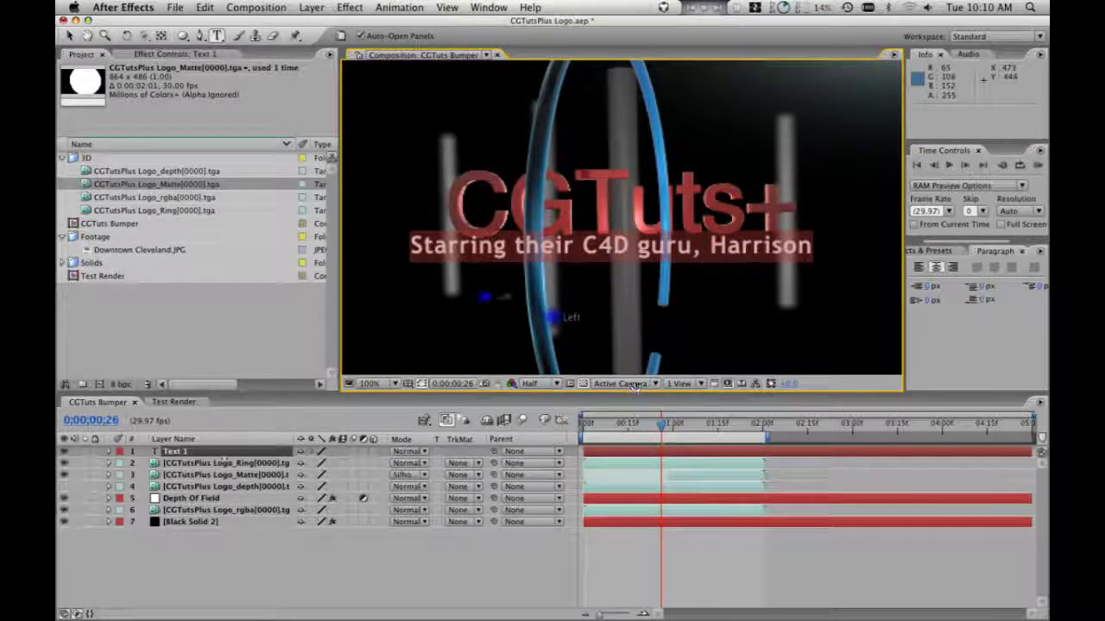
click(219, 462)
click(219, 453)
key(s)
drag(318, 464, 298, 464)
key(v)
- Append "!!" to the text line and shift it so it ends beneath the logo's plus sign
click(688, 246)
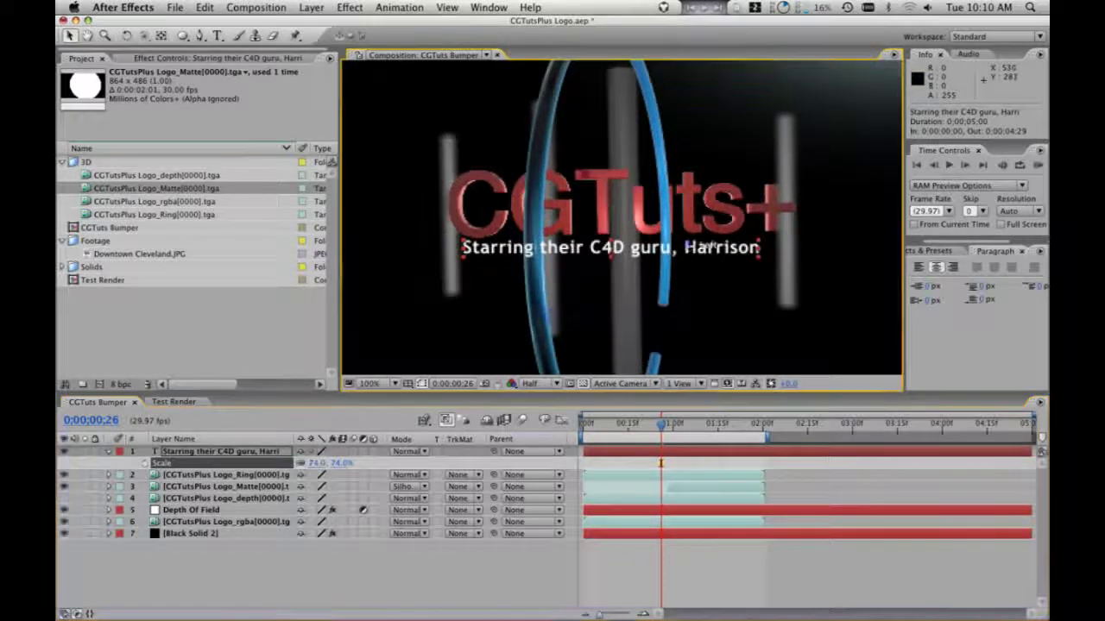
drag(688, 246, 706, 247)
click(552, 316)
click(868, 379)
key(super+t)
click(776, 250)
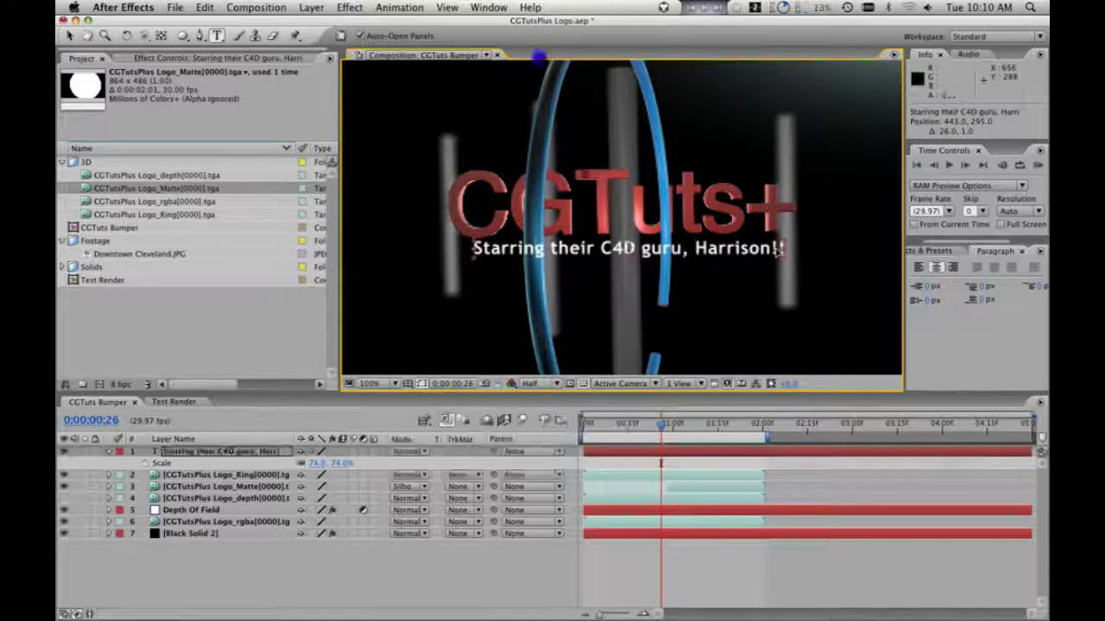
key(v)
mouse_move(776, 248)
mouse_down()
mouse_move(765, 245)
mouse_move(776, 246)
mouse_up()
drag(705, 249, 709, 253)
click(201, 450)
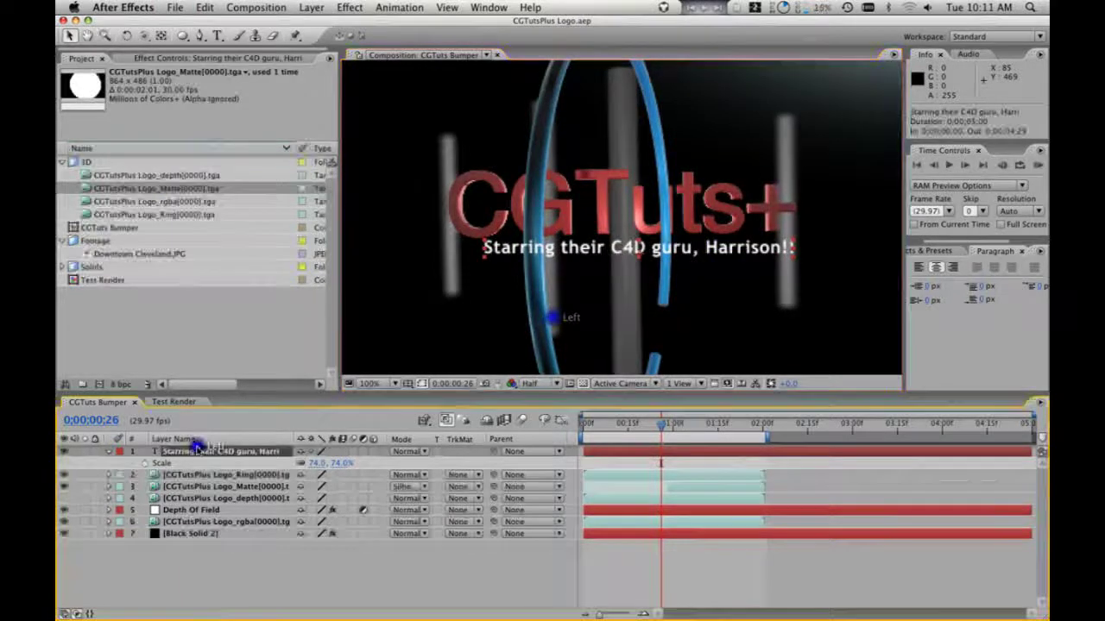
- Right-align the text and add a second line reading "(even though he talks too fast)"
click(960, 463)
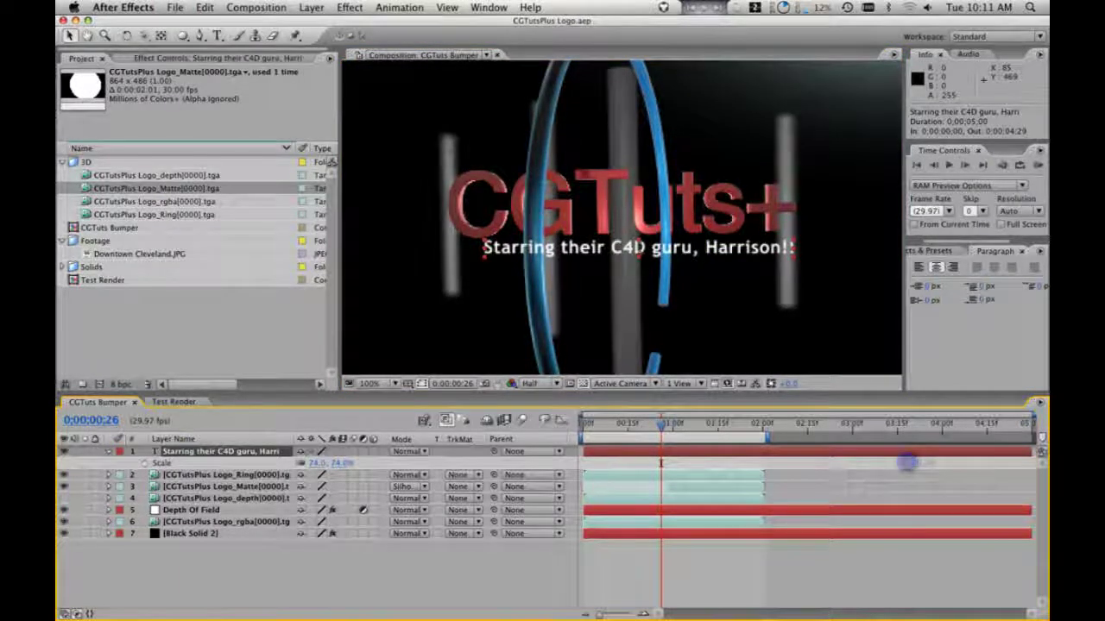
double_click(754, 250)
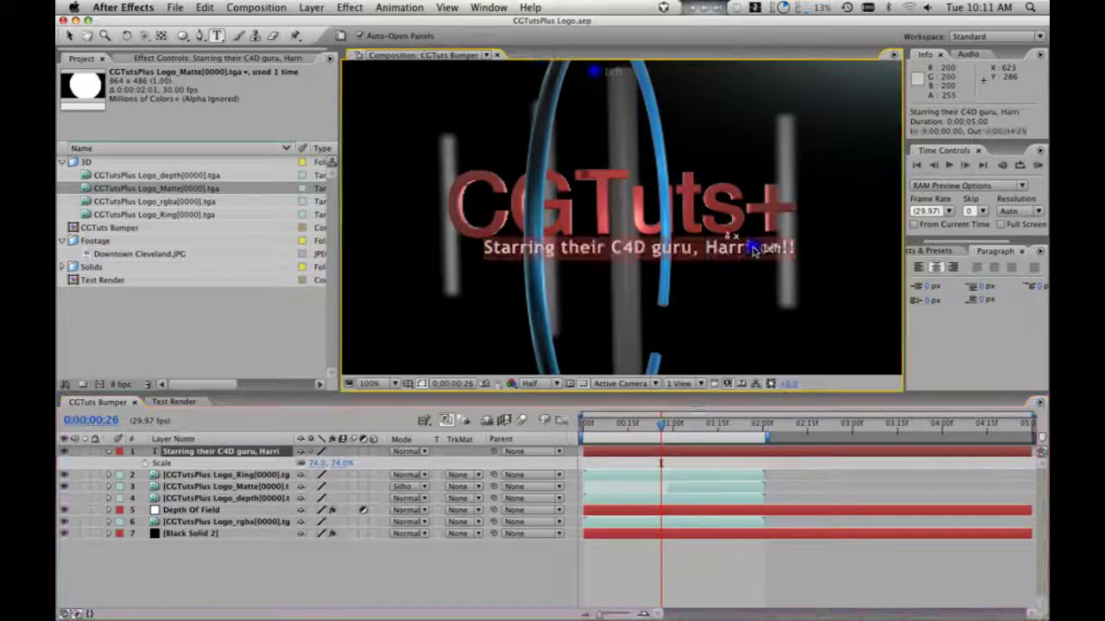
click(505, 423)
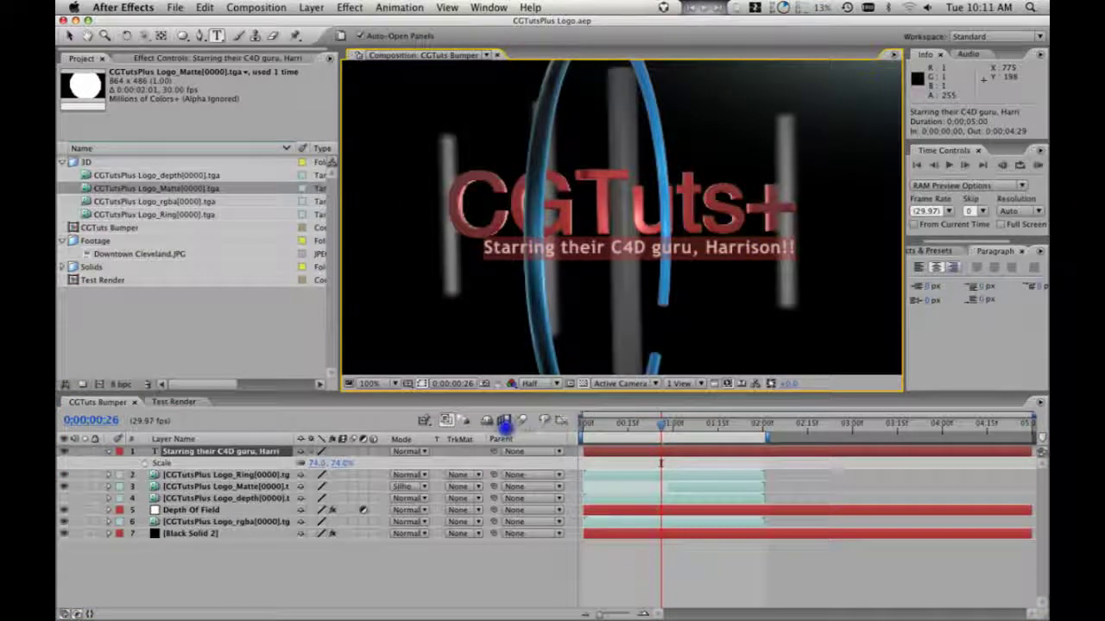
click(953, 267)
click(648, 247)
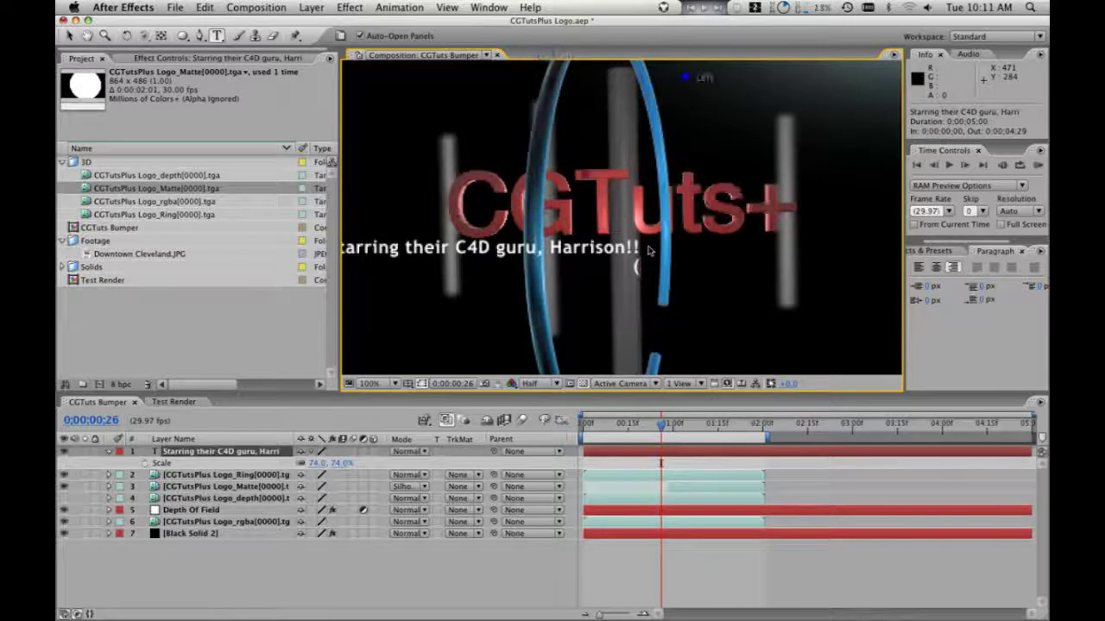
text(even though he talks too fast))
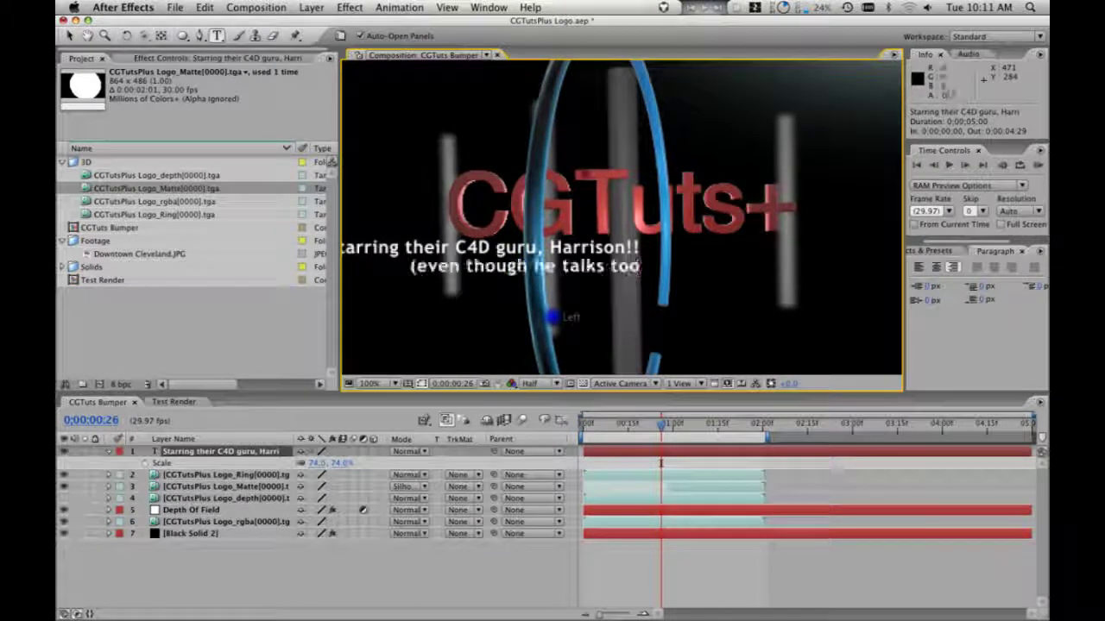
- Reduce the font size of the parenthesised second text line
triple_click(598, 273)
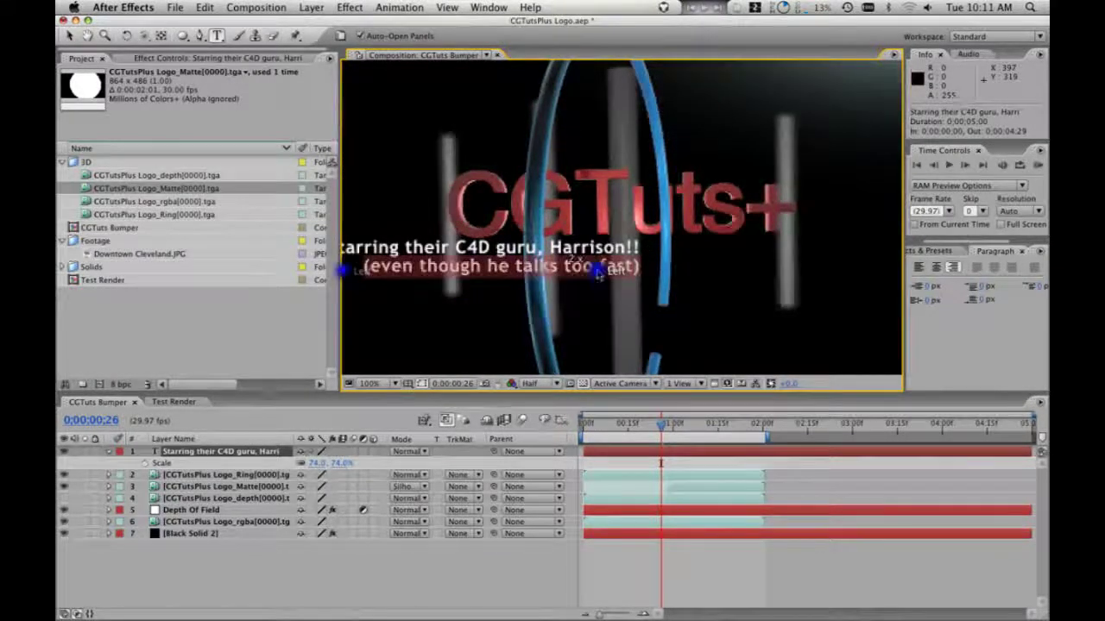
click(946, 252)
drag(948, 245, 983, 242)
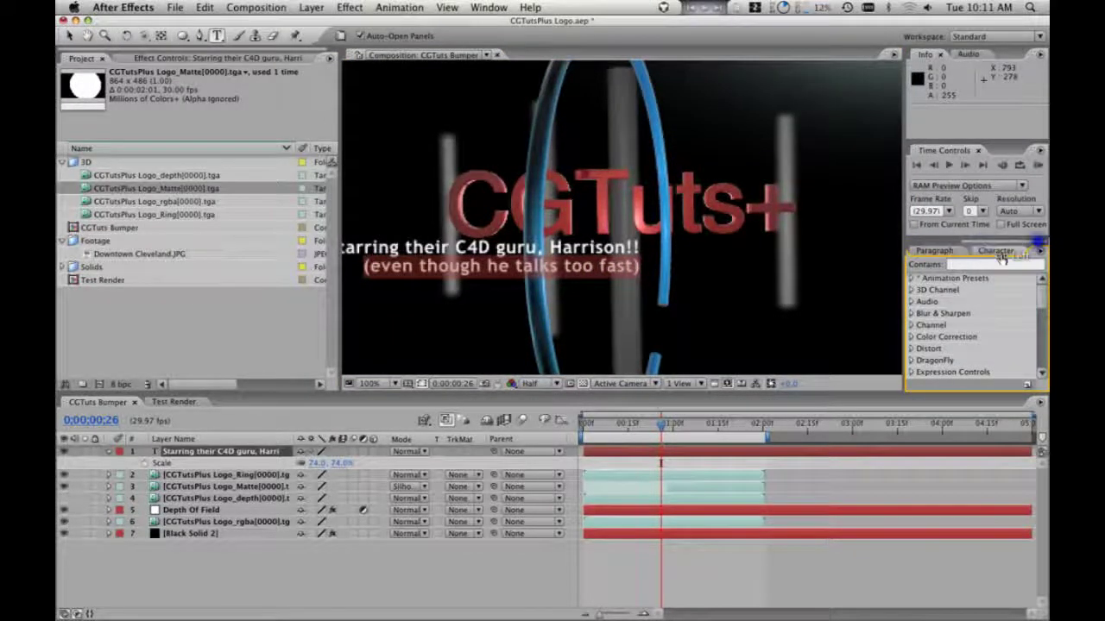
click(999, 250)
drag(939, 305, 932, 305)
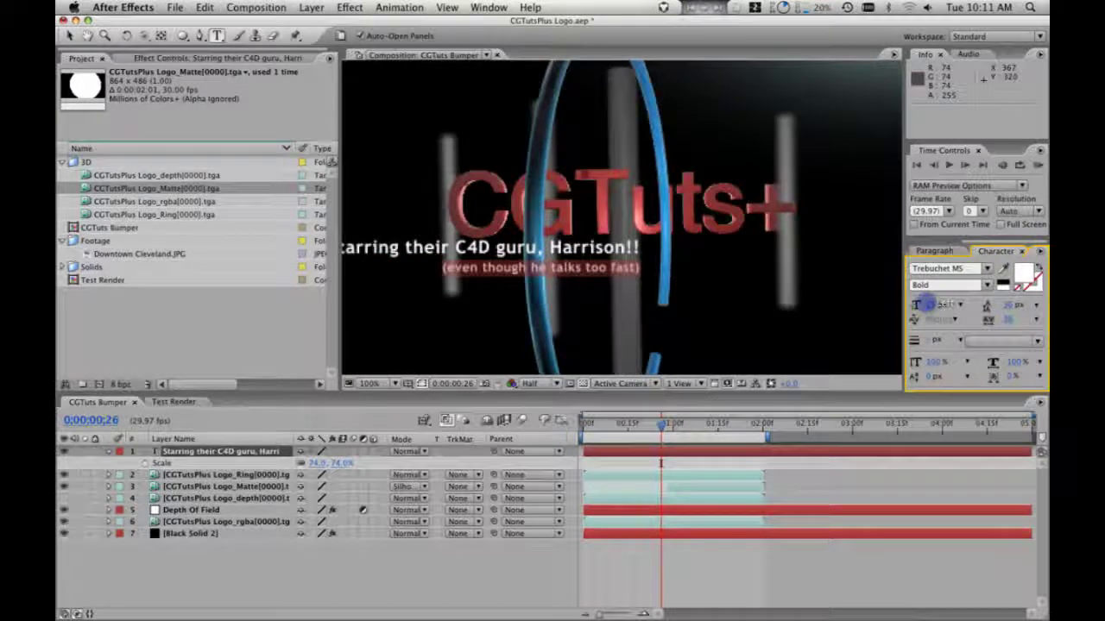
click(577, 274)
key(Escape)
key(v)
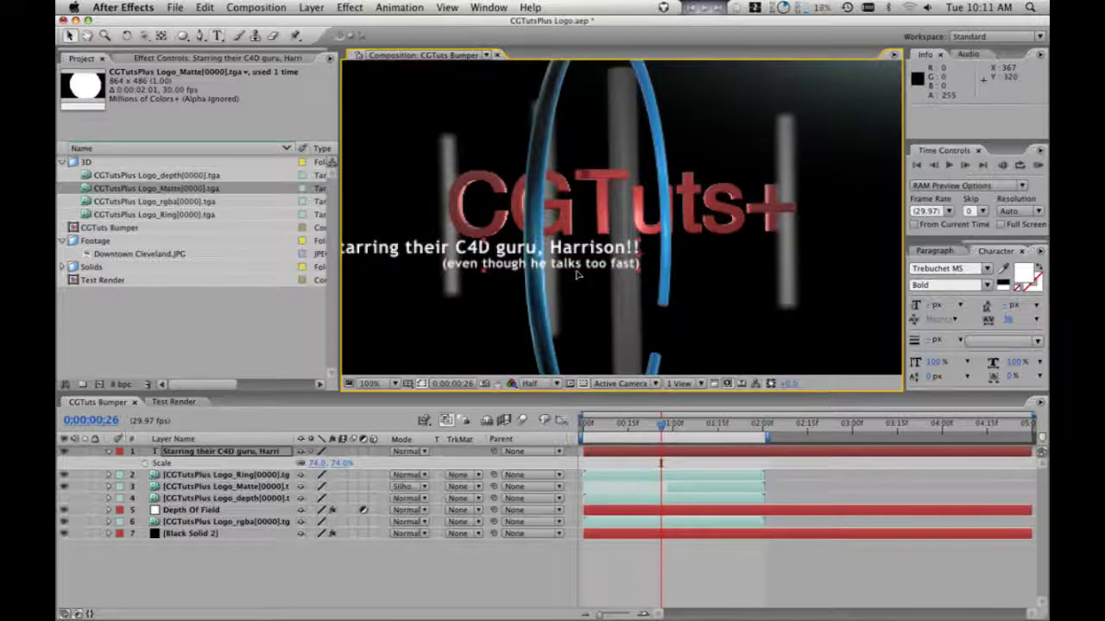
- Move the two-line text to position 674, 298, right-aligned beneath the logo's plus sign
drag(595, 259, 727, 260)
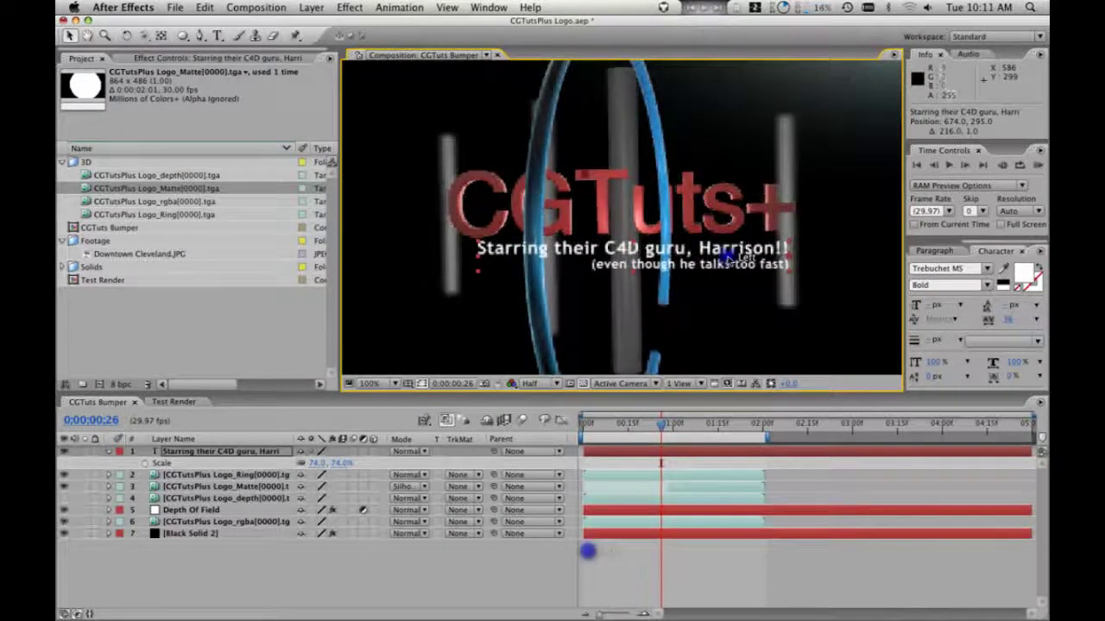
key(Down)
key(Down)
key(Down)
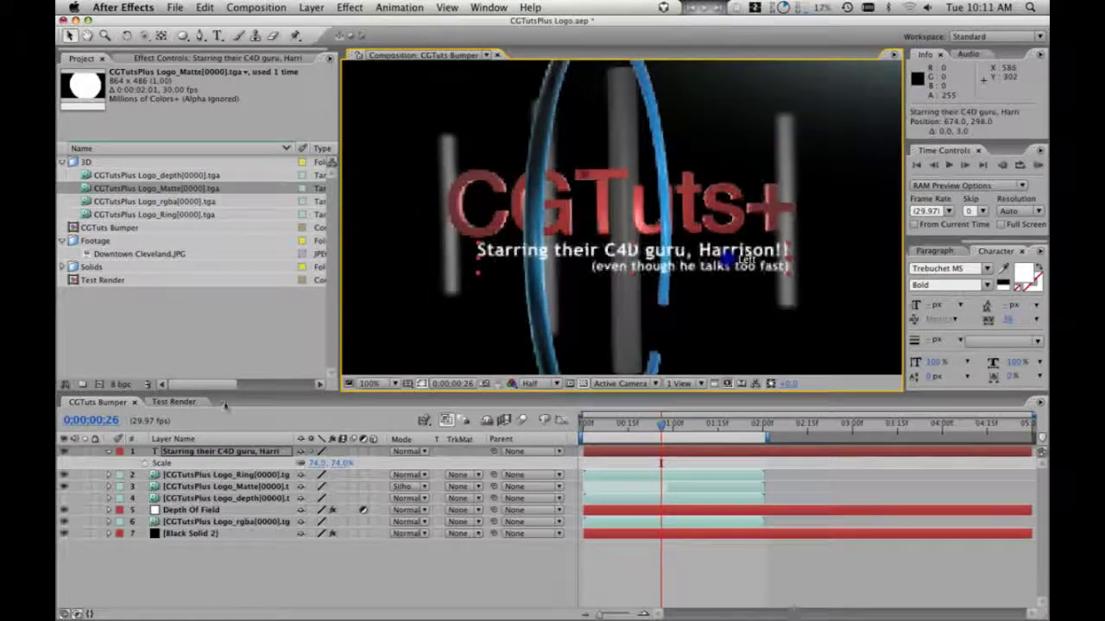
- Make the text layer 3D, set the current time to 0;00;00;17 and collapse the layer's properties
click(375, 452)
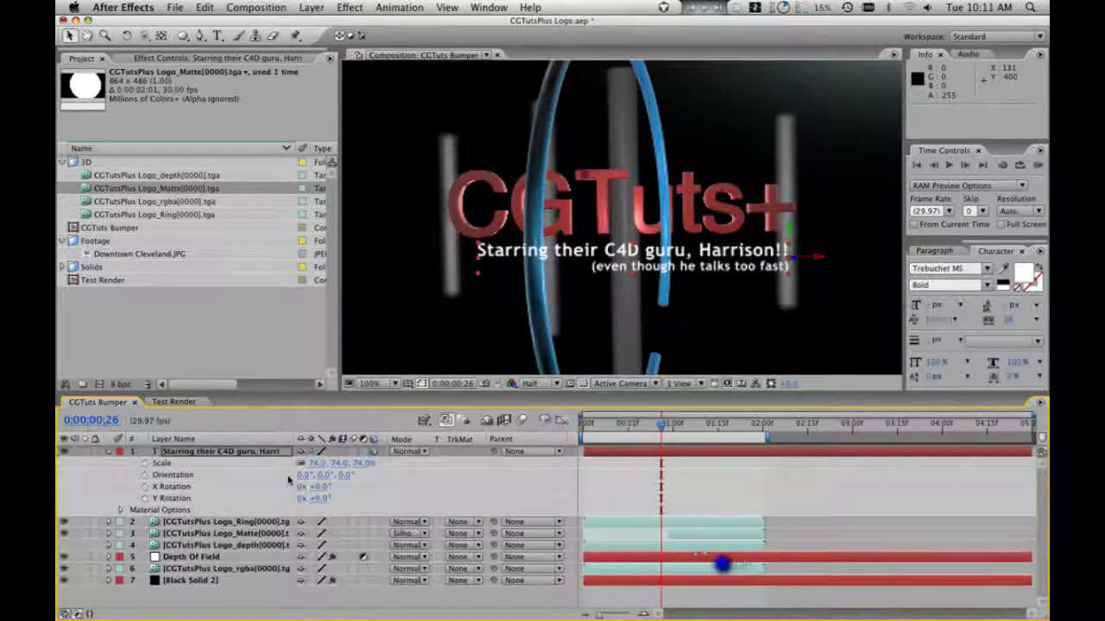
click(210, 453)
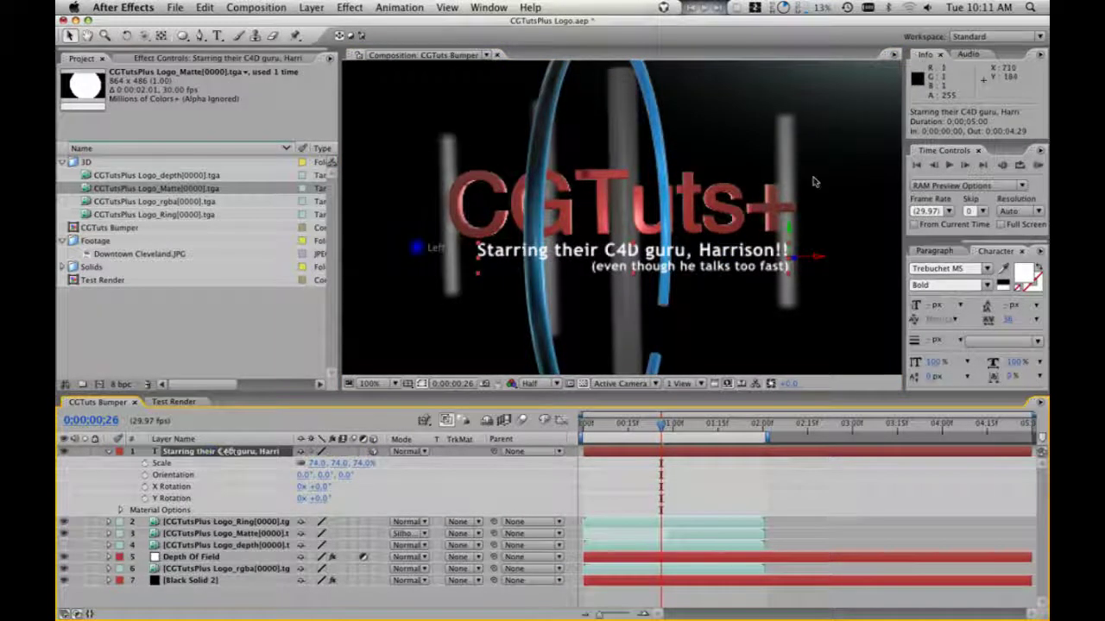
key(comma)
drag(647, 426, 633, 424)
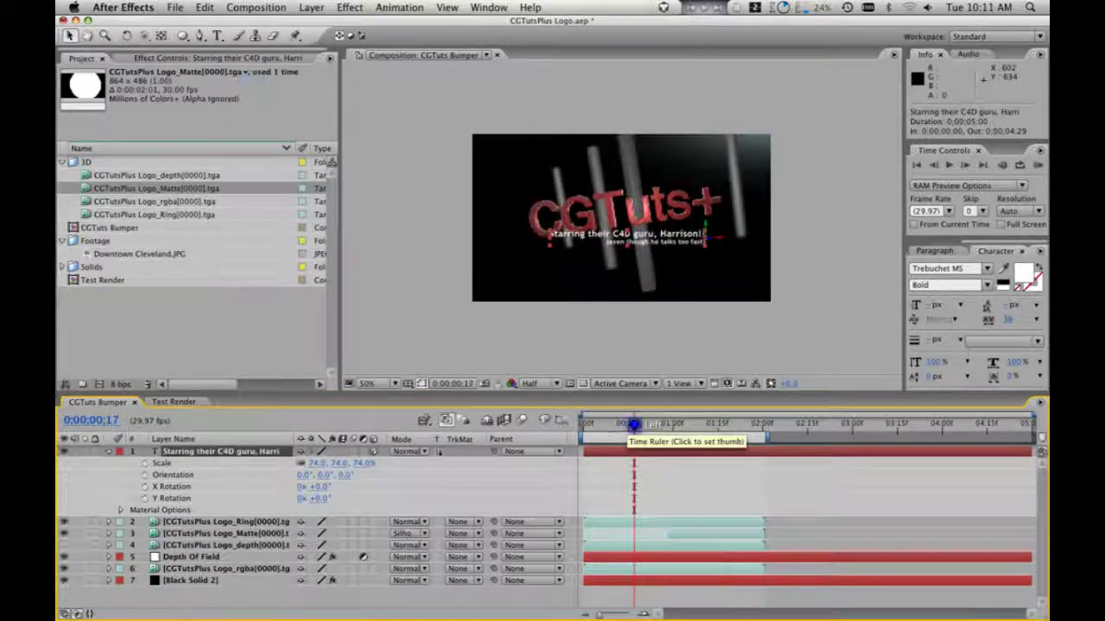
click(108, 452)
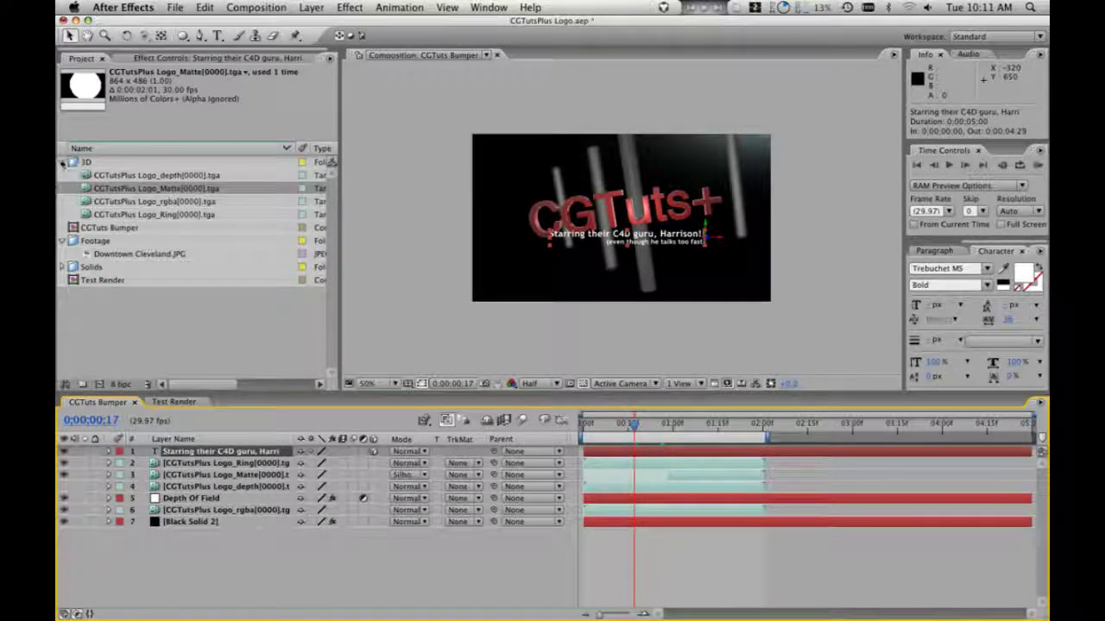
- Collapse the 3D footage folder in the project and save the project
click(62, 163)
click(193, 282)
key(super+s)
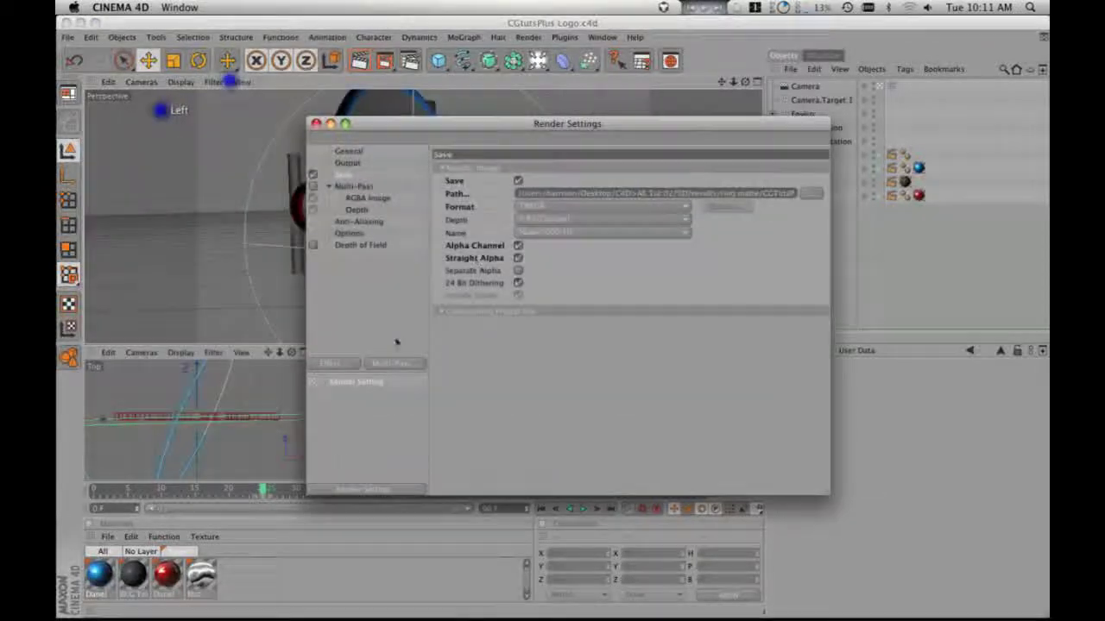
- In CINEMA 4D, enable saving an After Effects compositing project with 3D data and export it as CGtutsPlus Logo.aec in the 3D folder
click(441, 312)
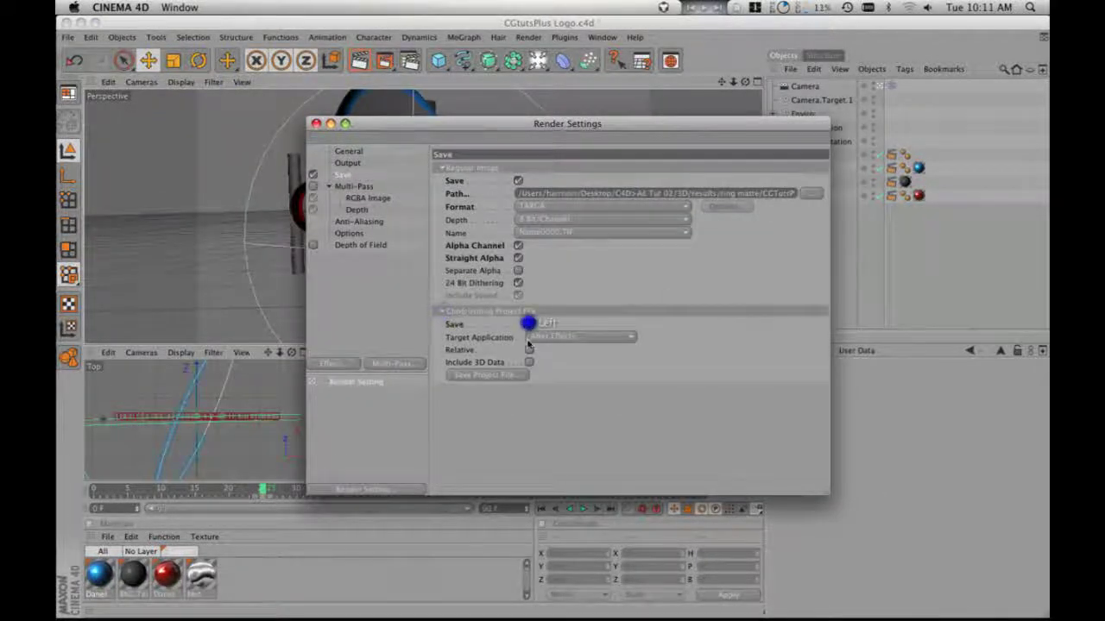
click(487, 375)
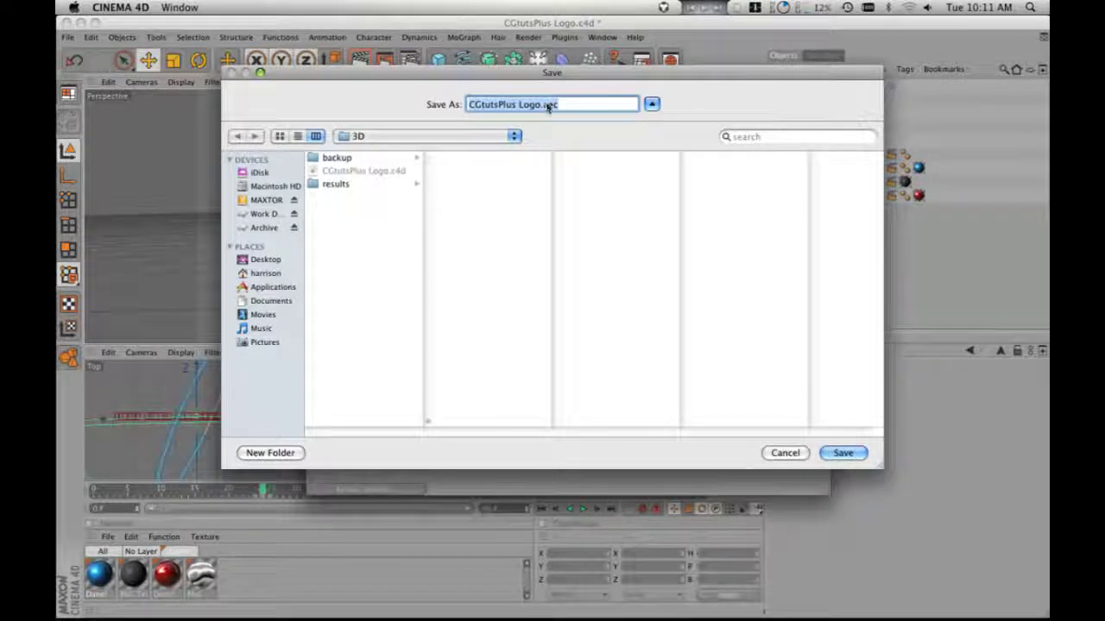
click(844, 452)
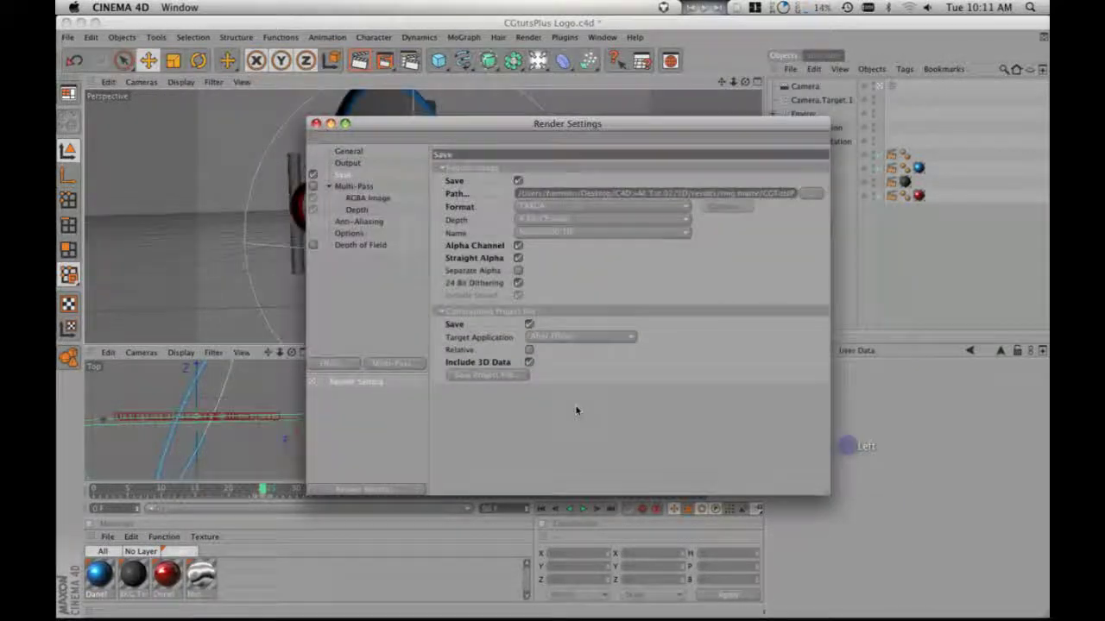
- Switch to After Effects and import CGtutsPlus Logo.aec from the C4D>AE Tut 02 project's 3D folder
key(super+Tab)
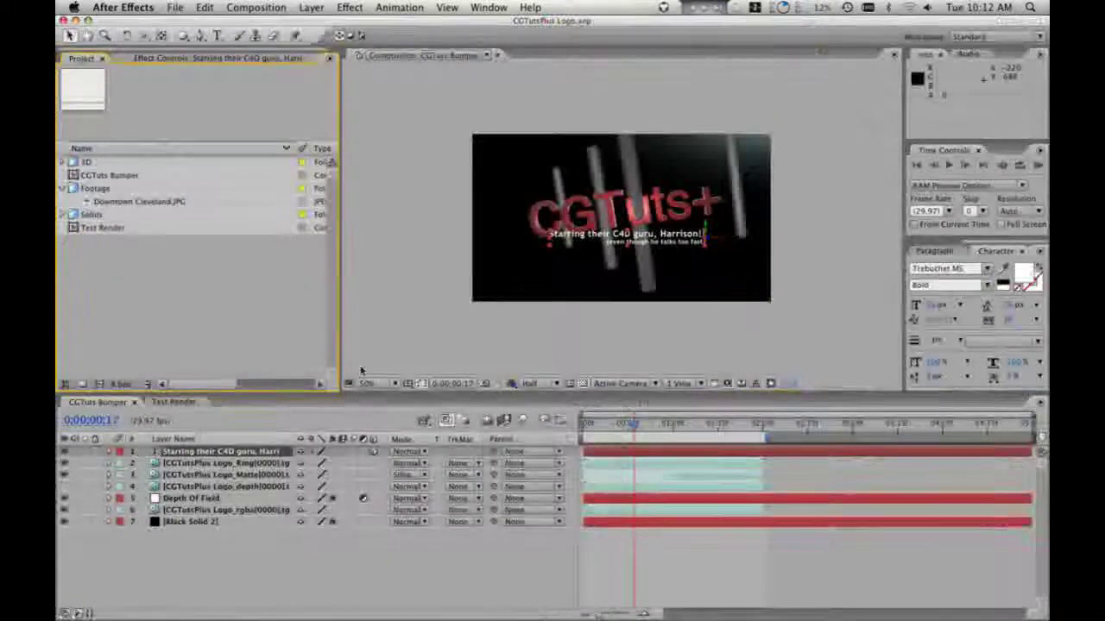
double_click(198, 268)
click(379, 97)
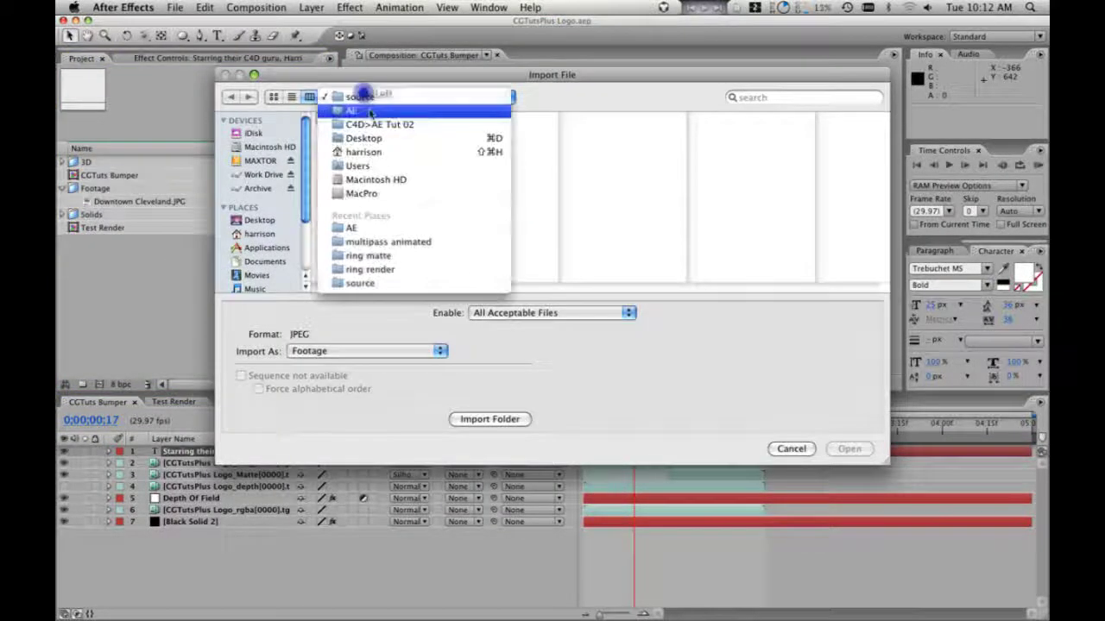
click(373, 108)
click(373, 97)
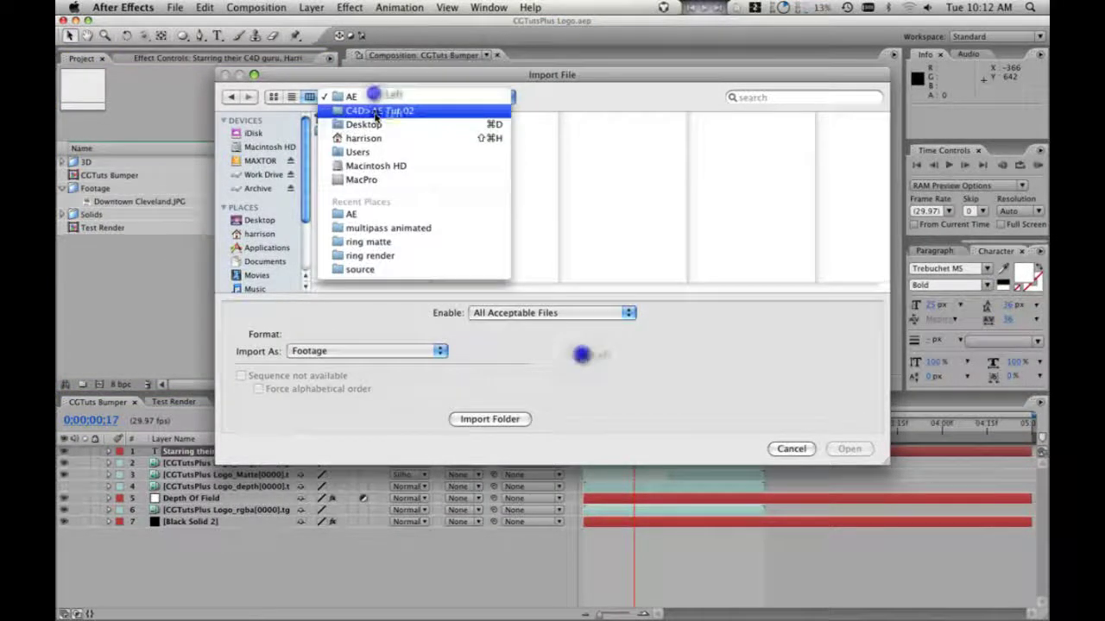
click(373, 107)
click(346, 119)
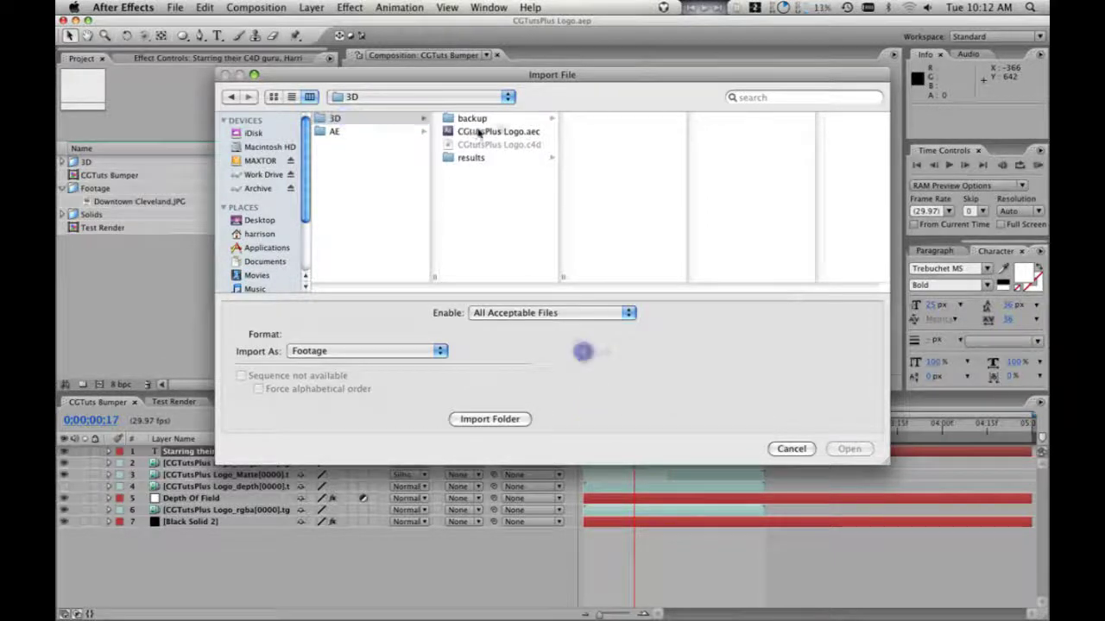
click(509, 132)
click(839, 450)
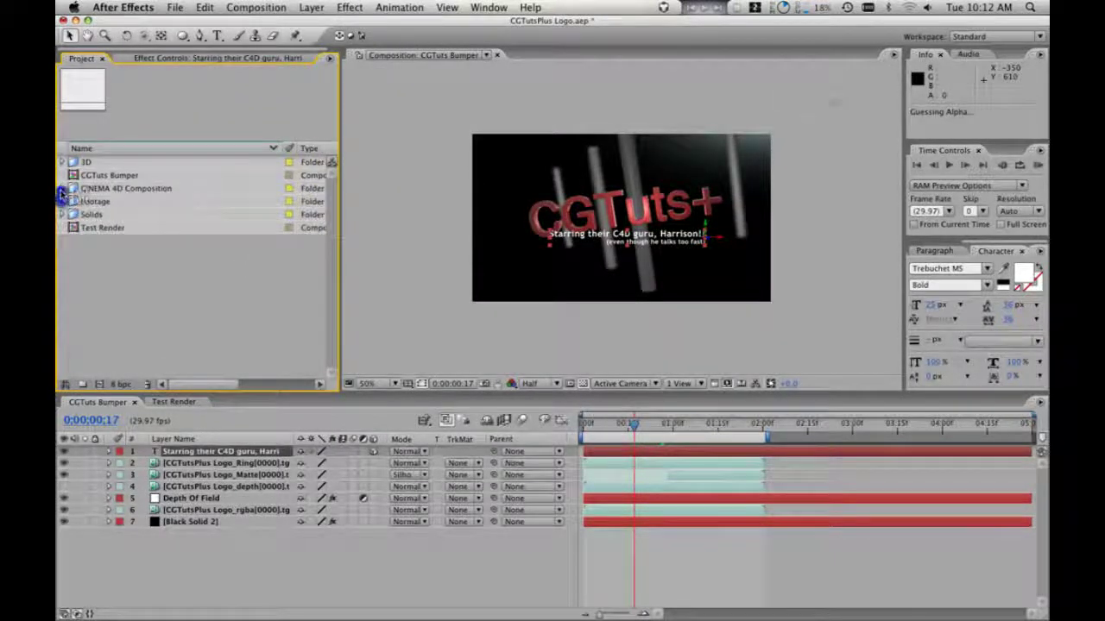
- Copy the camera and four lights from the imported CINEMA 4D Composition into the CGTuts Bumper composition
click(63, 188)
double_click(112, 211)
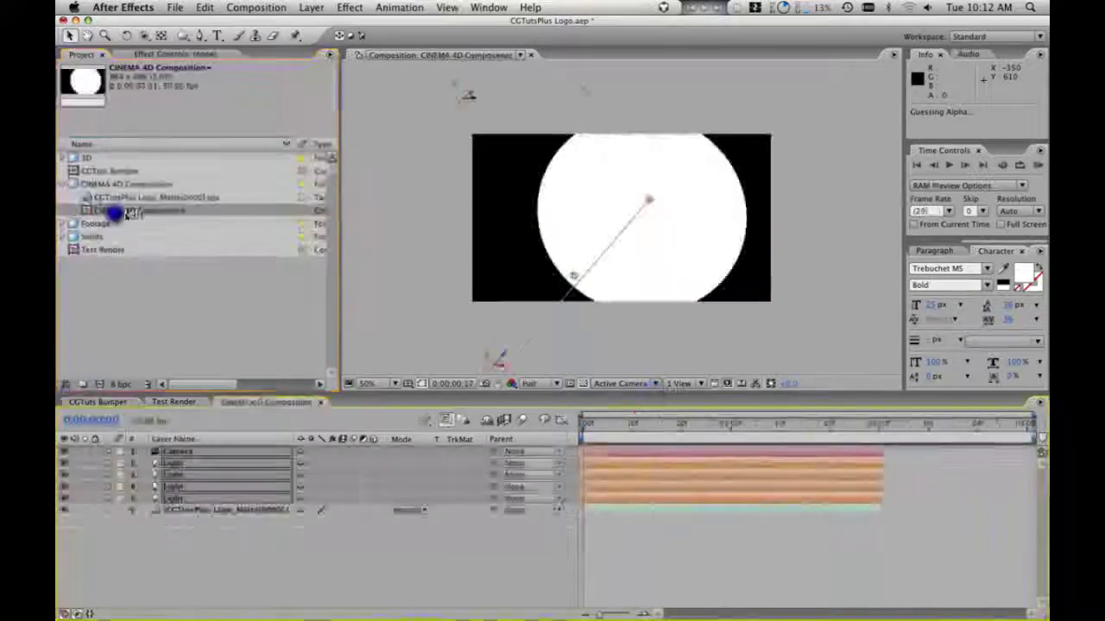
click(192, 452)
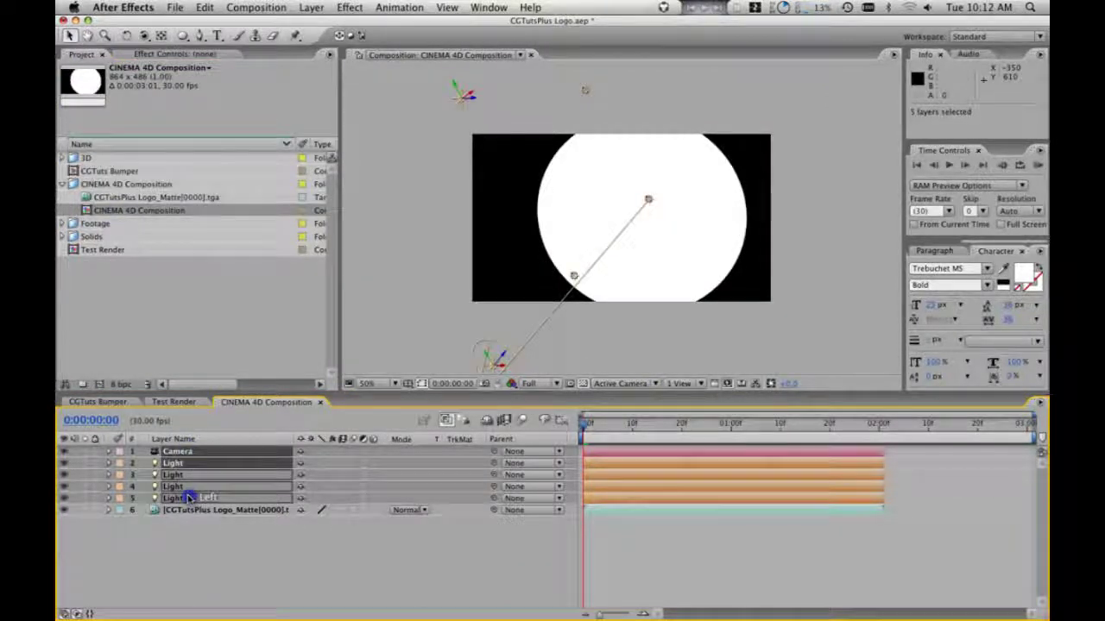
click(174, 402)
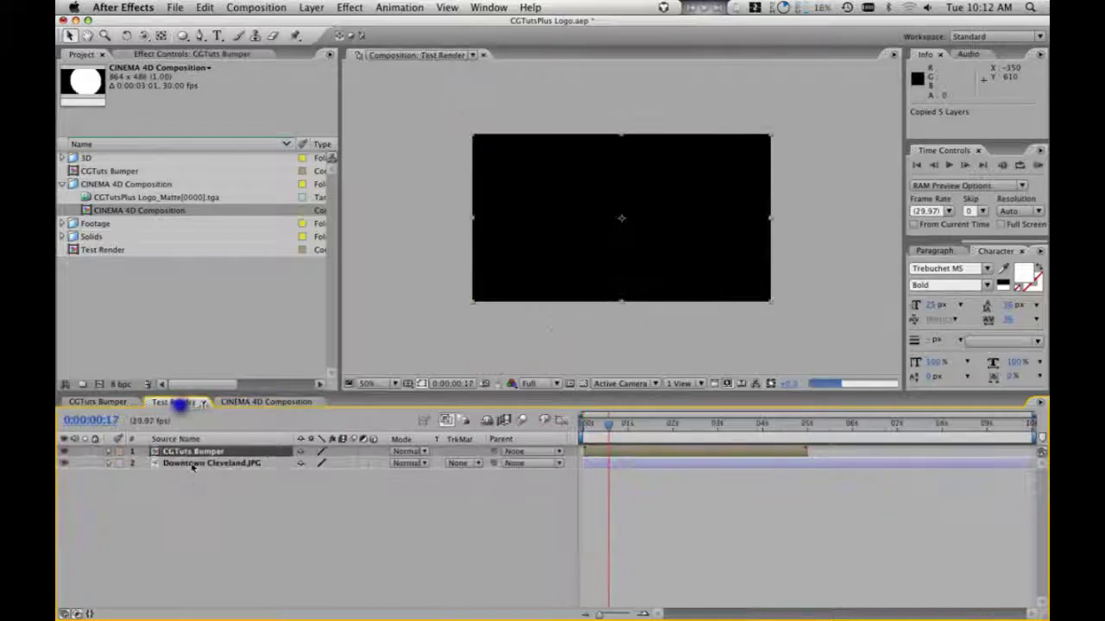
click(118, 403)
key(super+v)
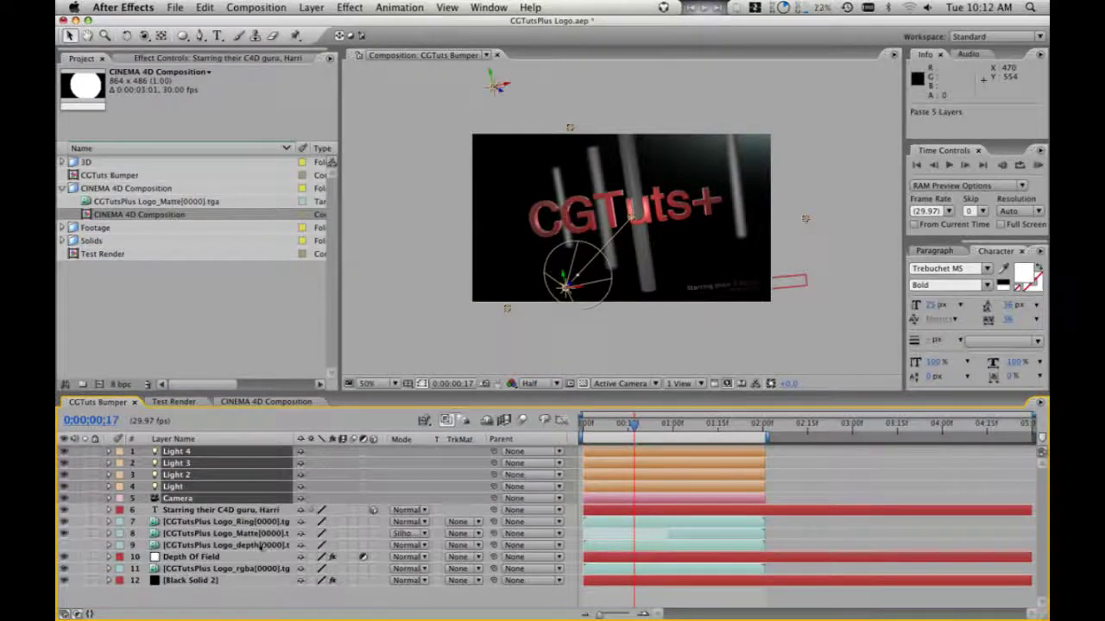
- Set the subtitle text layer's position to 0, 0, 0
click(207, 510)
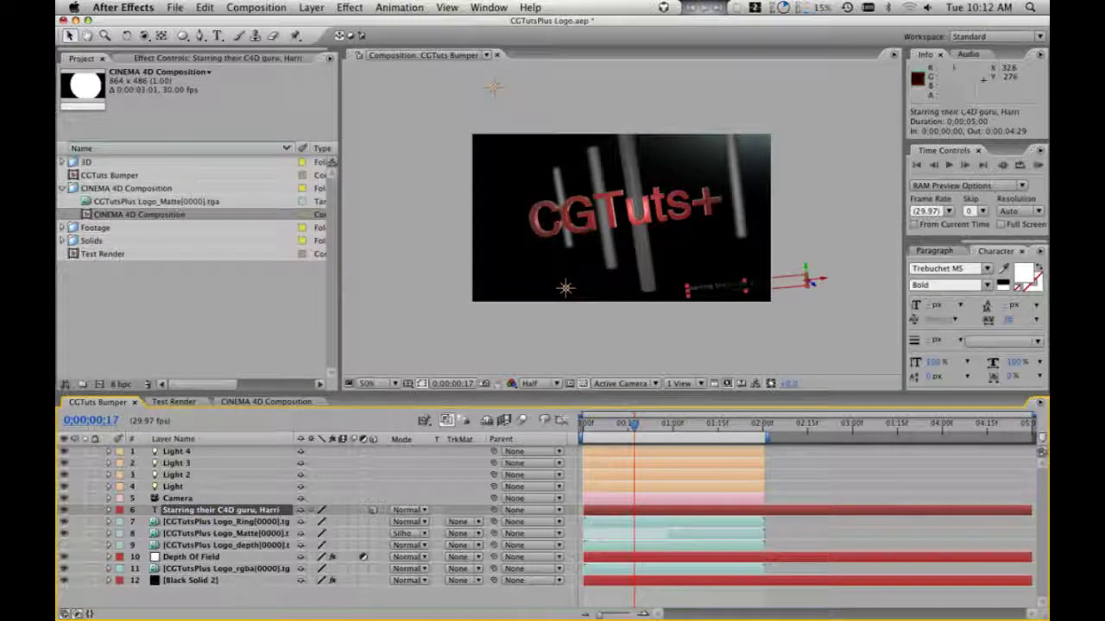
key(p)
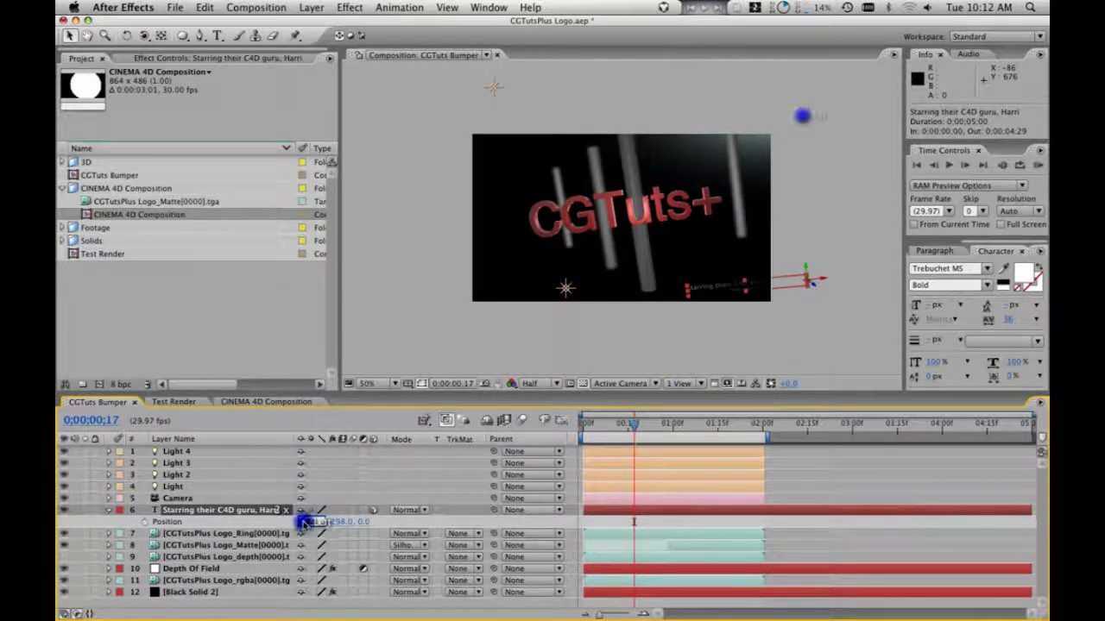
text(0)
key(Tab)
text(0)
key(Return)
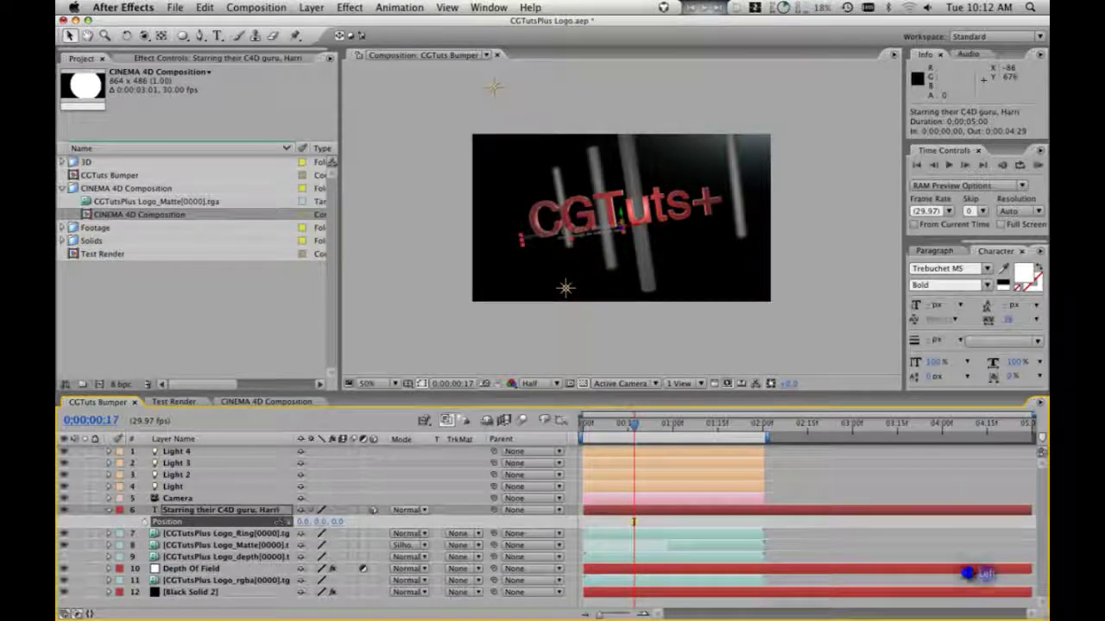
- Move the subtitle text layer to position 352, 34, 0, beneath the logo's plus sign
drag(304, 522, 495, 497)
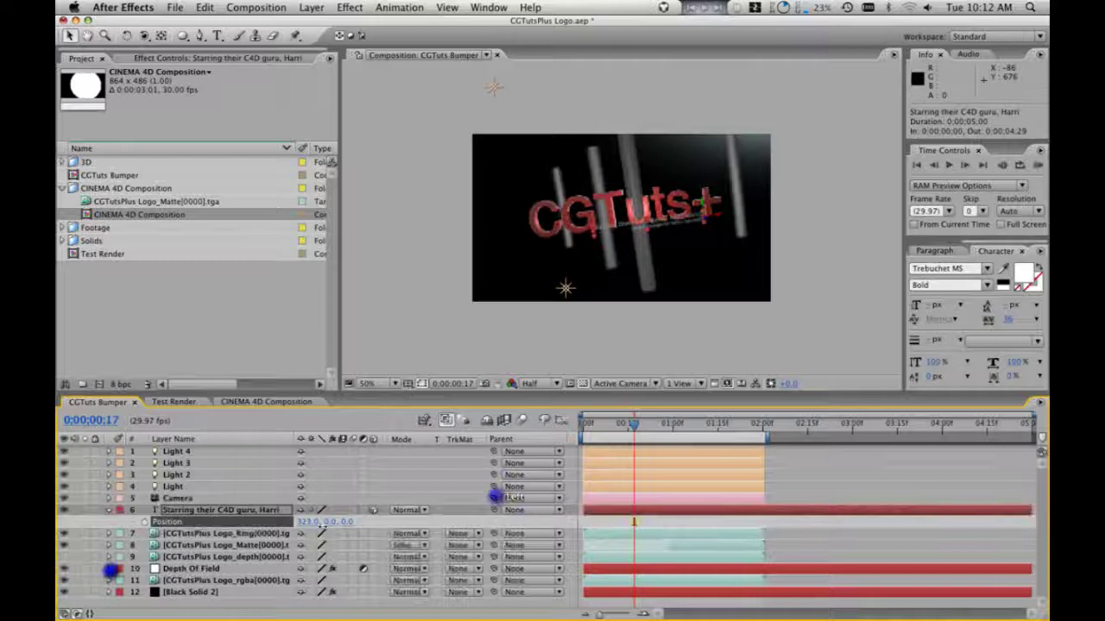
drag(333, 521, 311, 522)
click(328, 521)
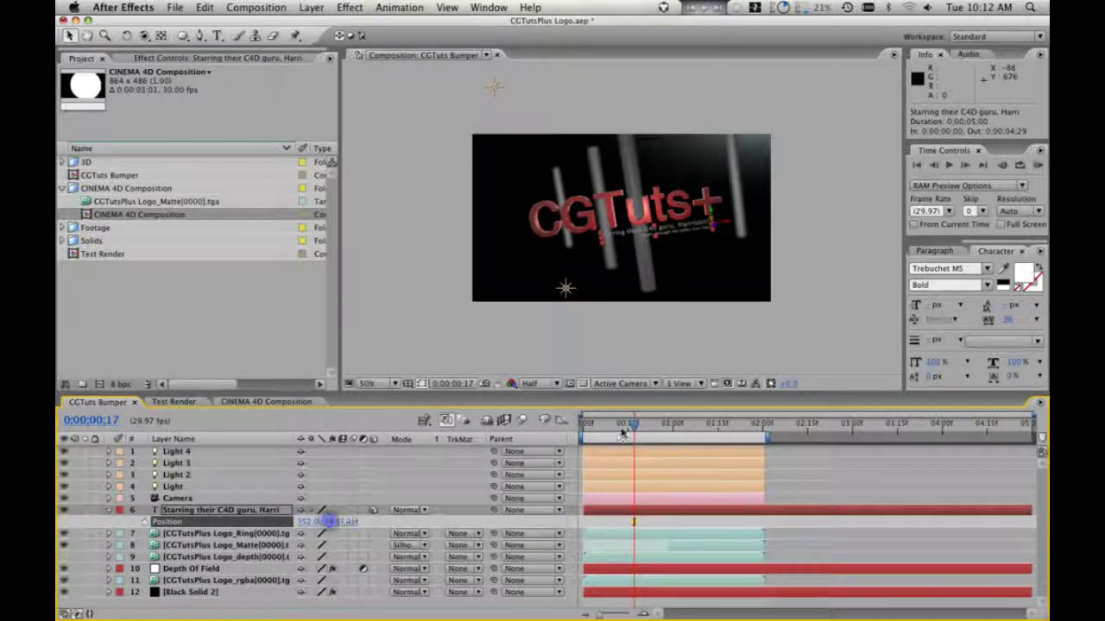
- Go to 0;00;00;26 and scale the subtitle text layer to 114%
drag(629, 423, 661, 423)
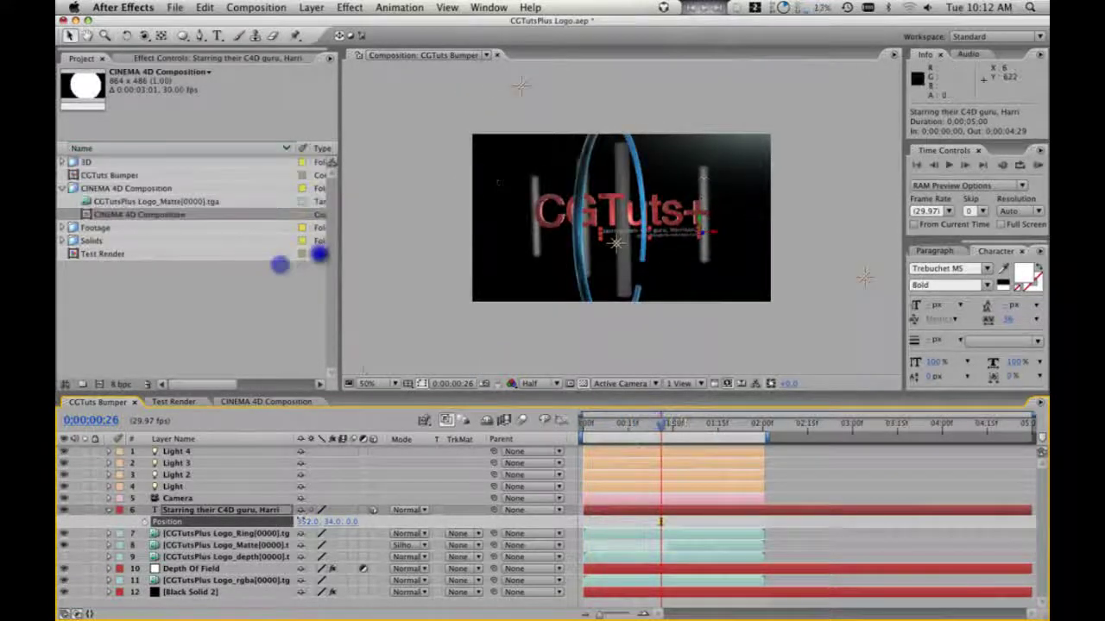
key(s)
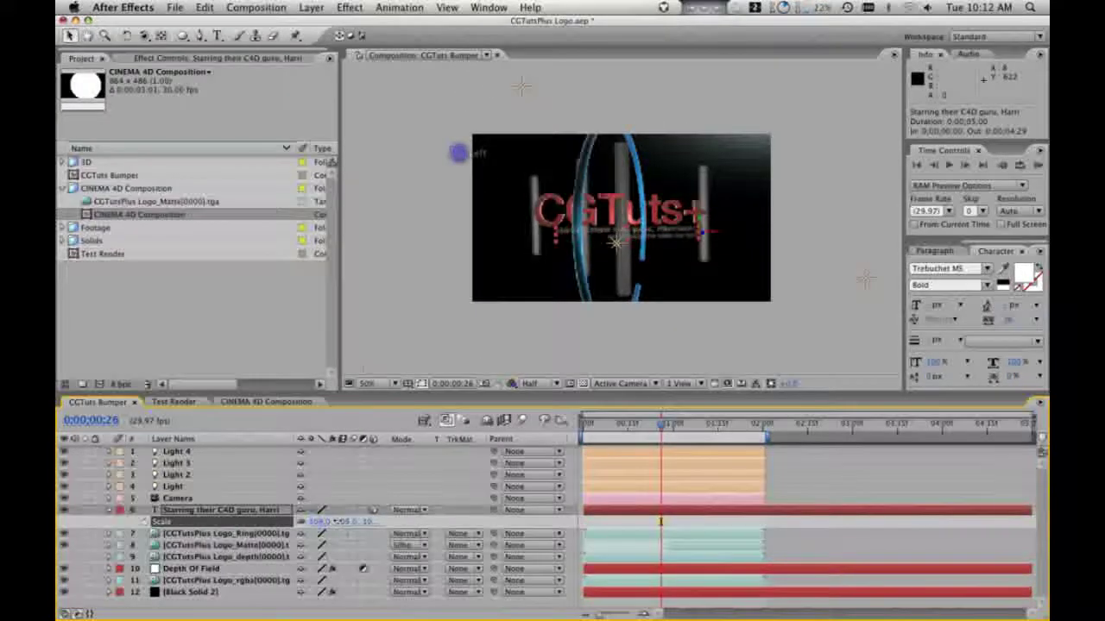
drag(319, 521, 337, 525)
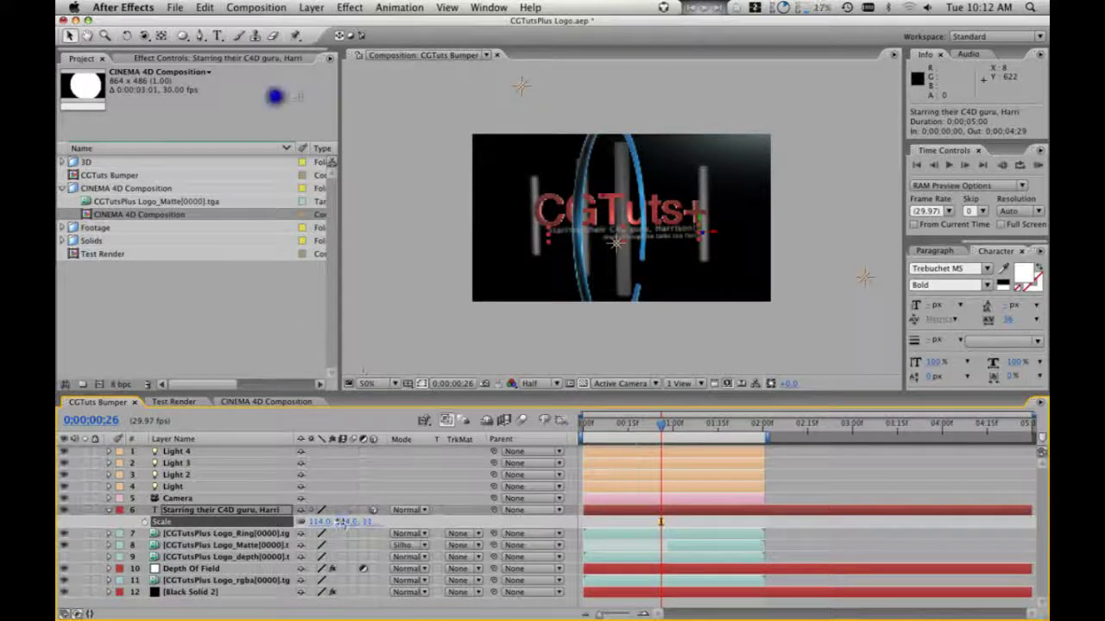
- Lower the subtitle text to a vertical position of about 51, save the project and collapse the layer's properties
key(p)
click(333, 522)
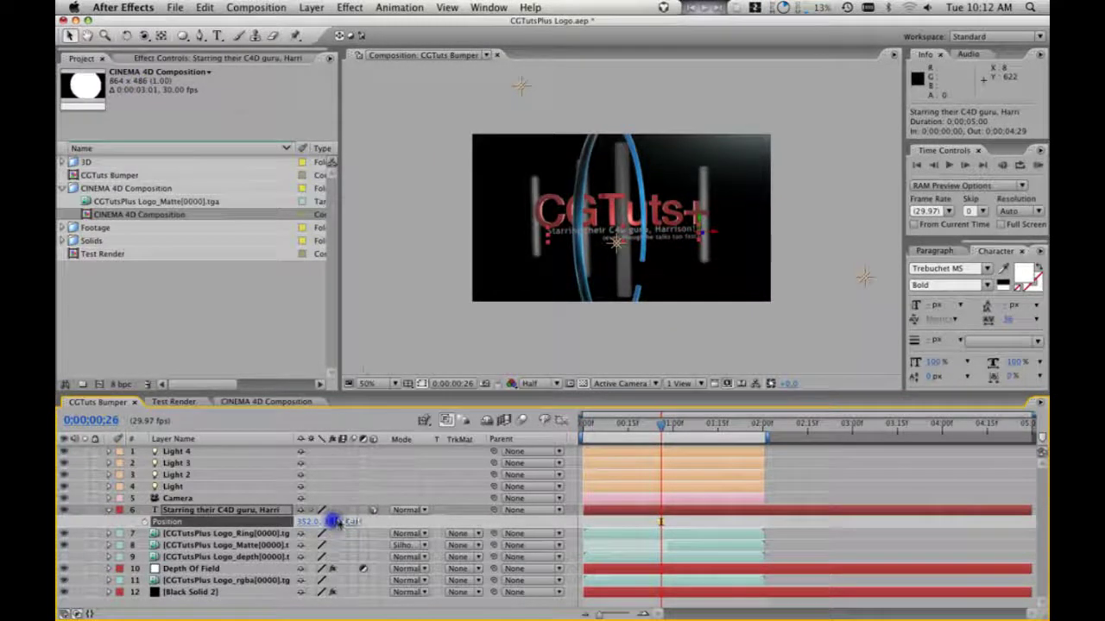
key(super+s)
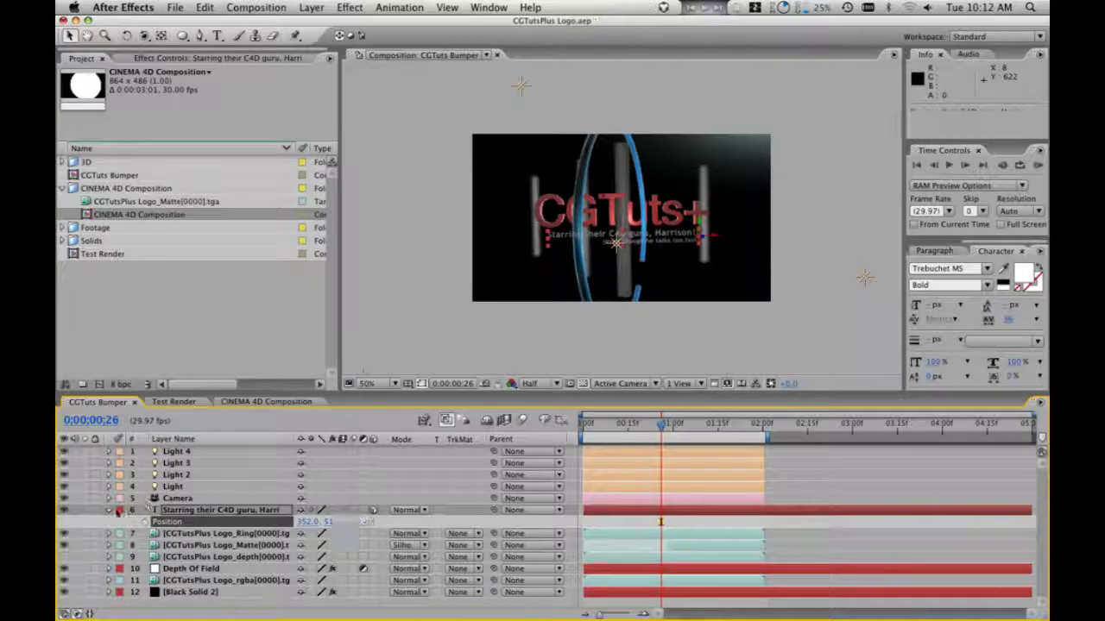
click(108, 510)
- Delete the four imported light layers, keeping the camera, and save the project
click(179, 486)
key(Return)
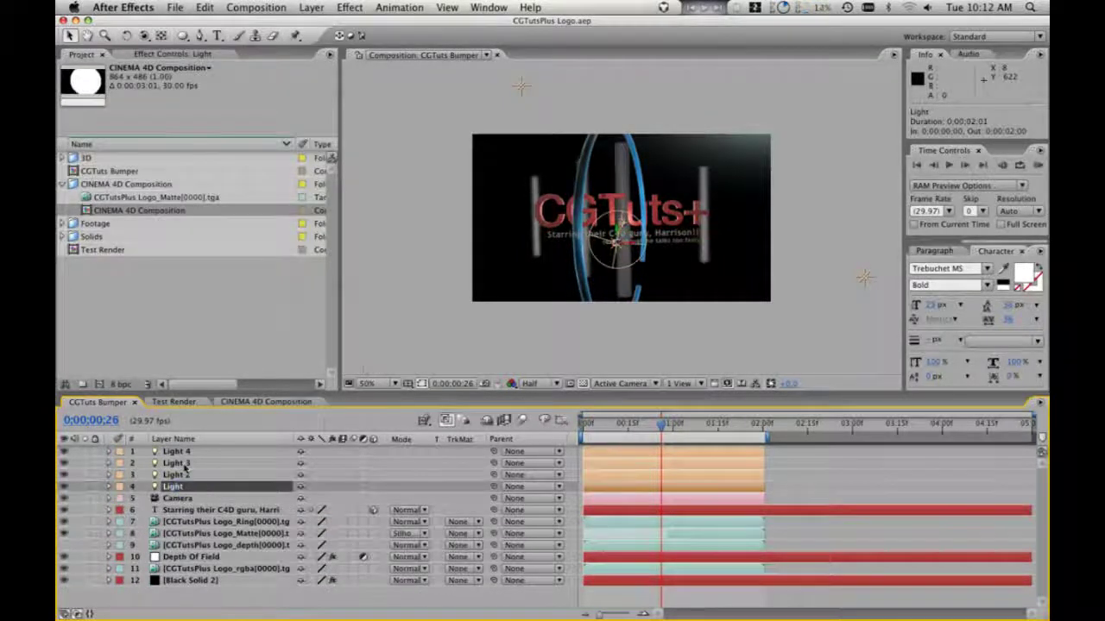
shift+click(178, 450)
key(Delete)
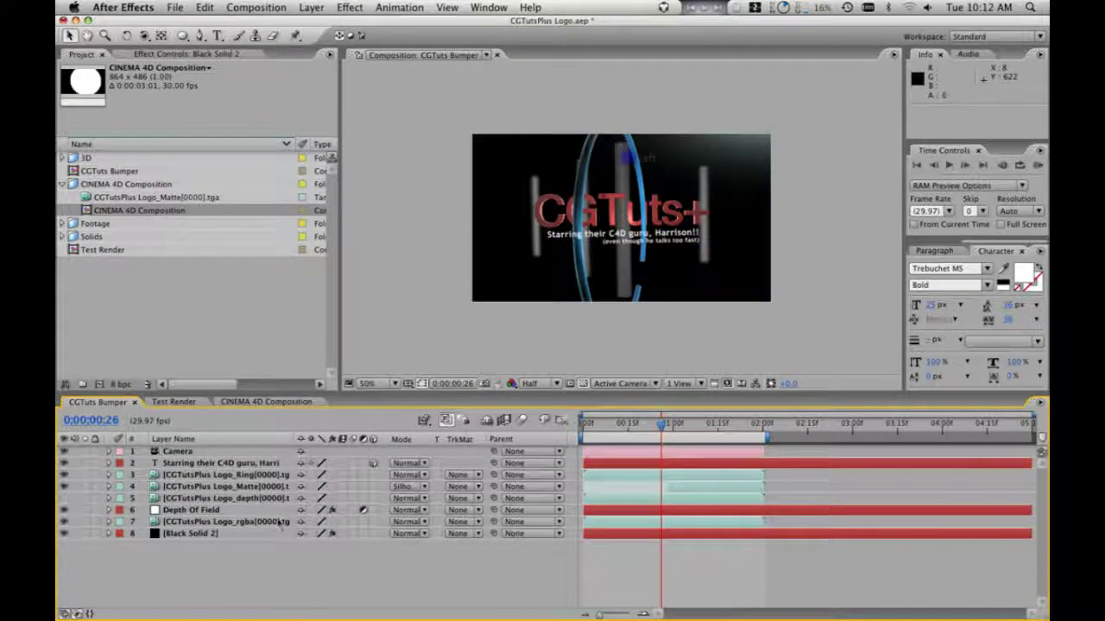
key(super+s)
click(279, 558)
click(141, 83)
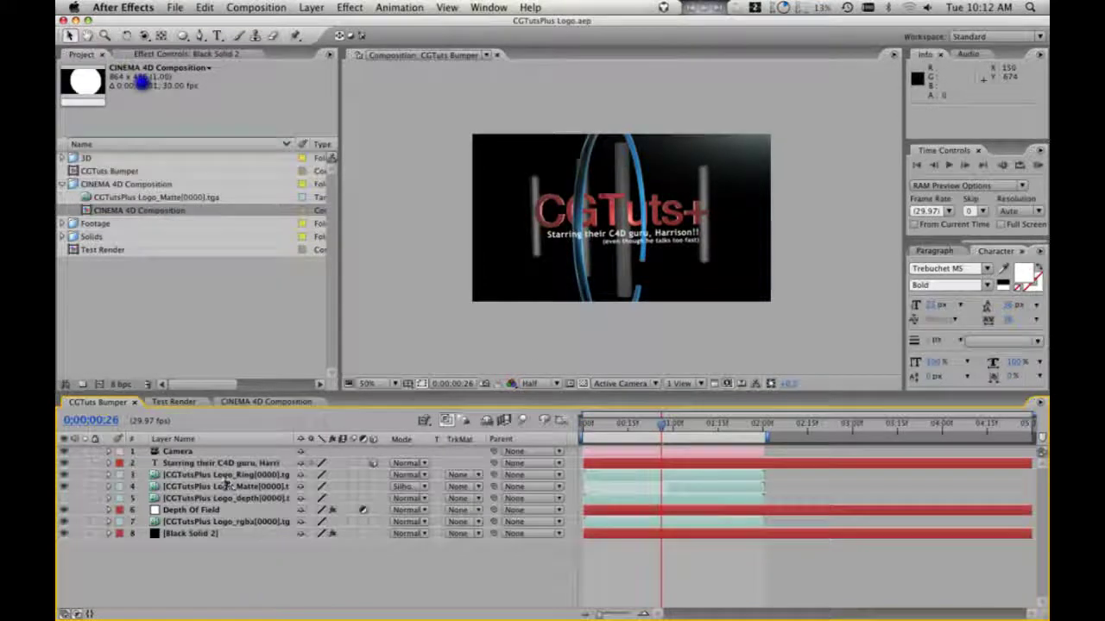
- Preview the hoop's pass around 0;00;01;00 and move the subtitle text layer down the stack, beneath the ring layer
click(188, 463)
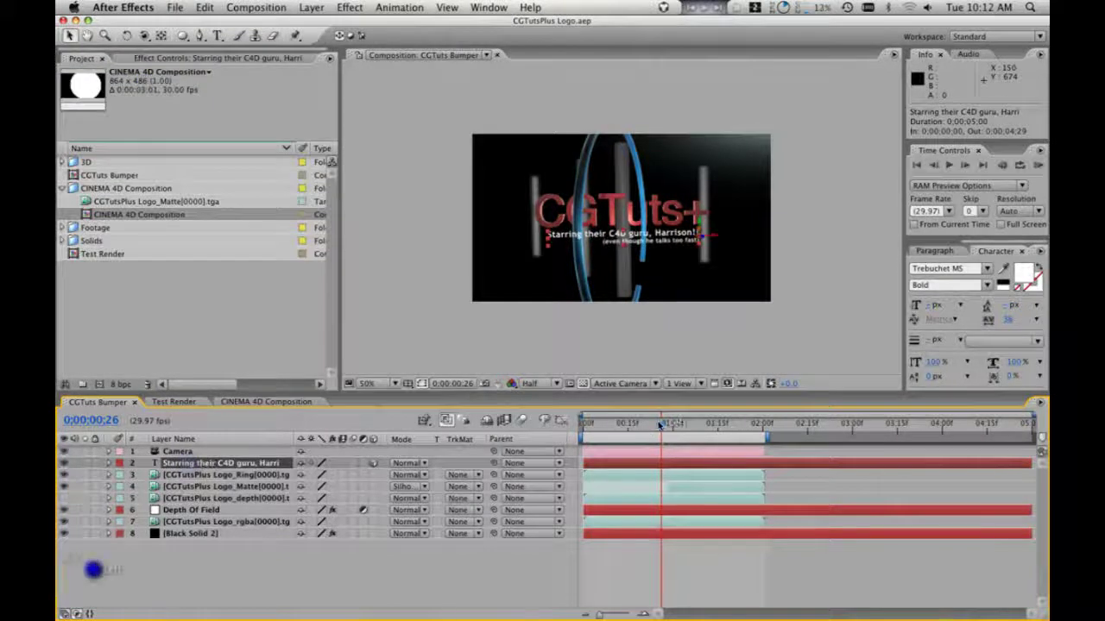
mouse_move(661, 424)
mouse_down()
mouse_move(681, 424)
mouse_move(671, 425)
mouse_up()
click(588, 384)
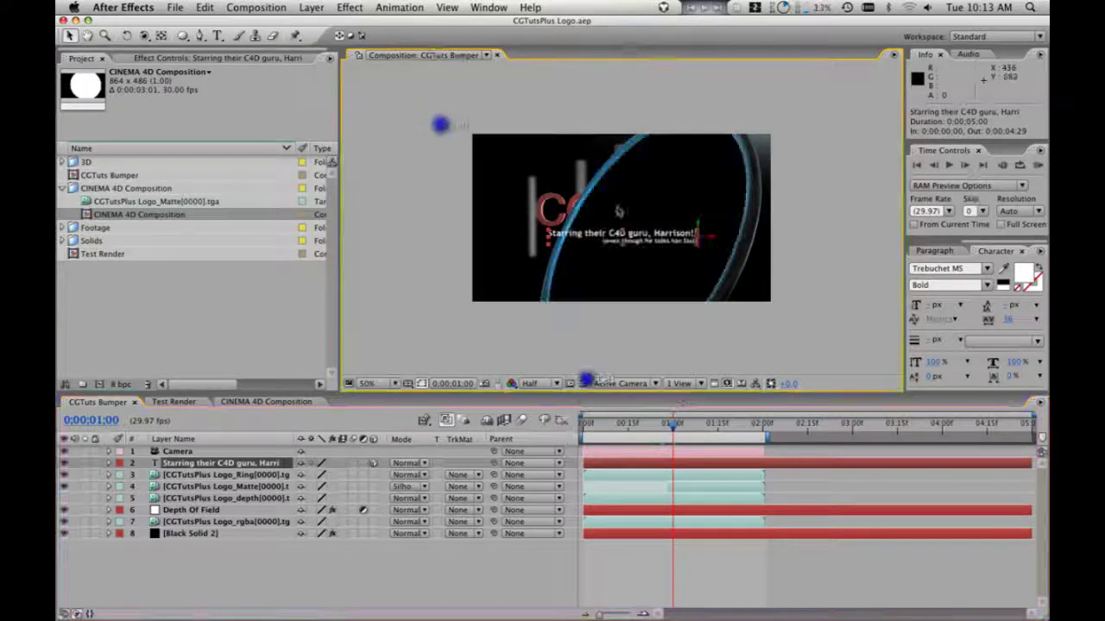
drag(194, 464, 197, 485)
mouse_move(669, 428)
mouse_down()
mouse_move(649, 429)
mouse_move(664, 428)
mouse_up()
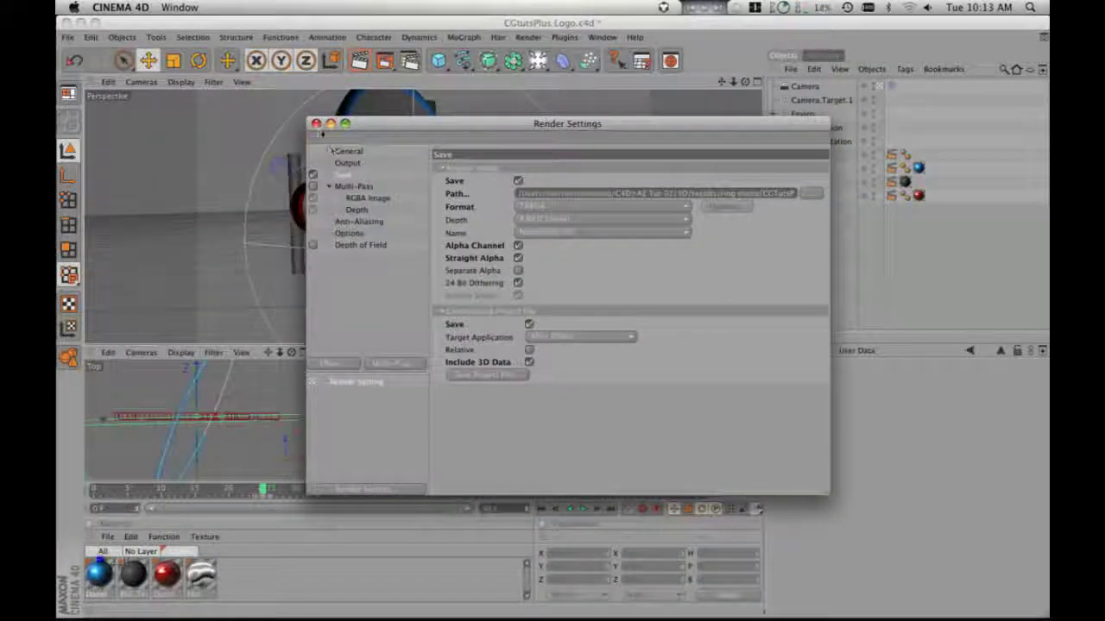
- In CINEMA 4D, close the render settings and add a null object with an External Compositing tag
click(316, 123)
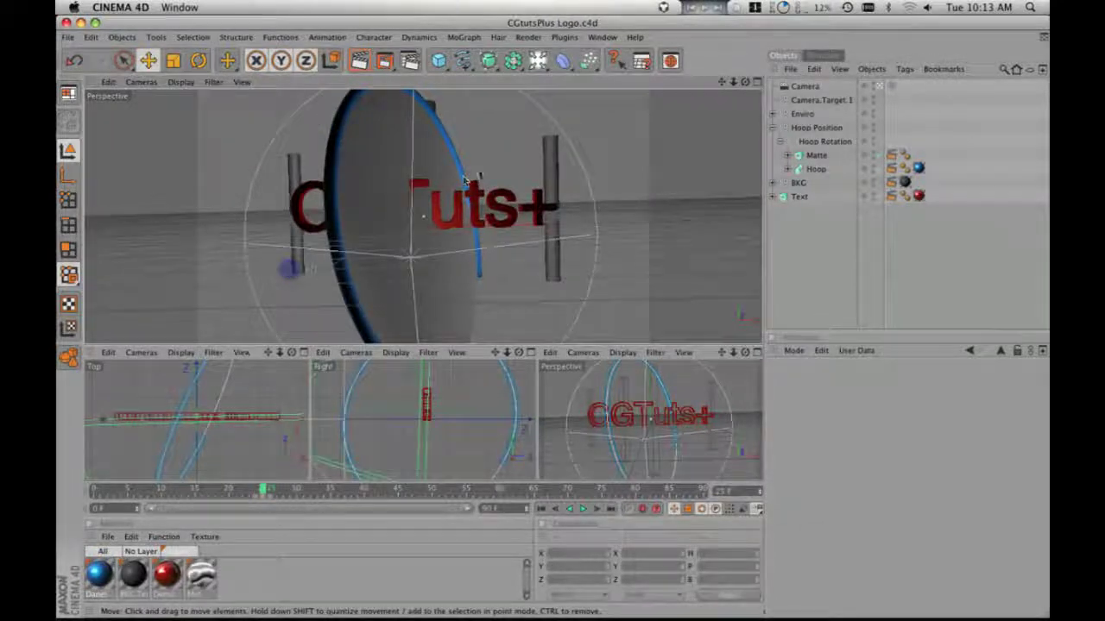
click(123, 38)
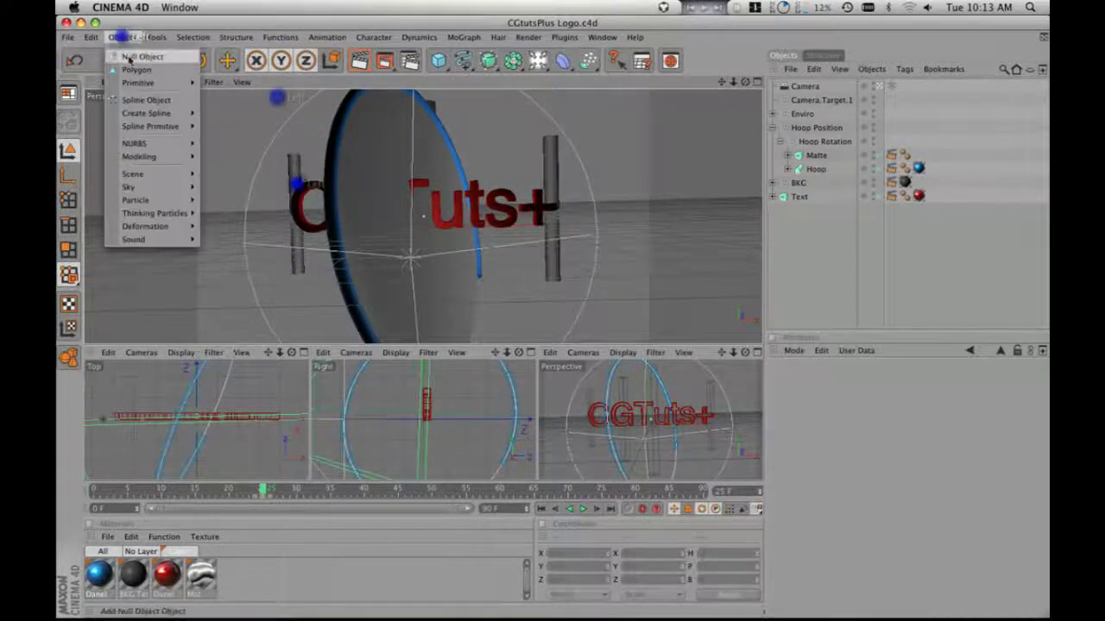
click(130, 54)
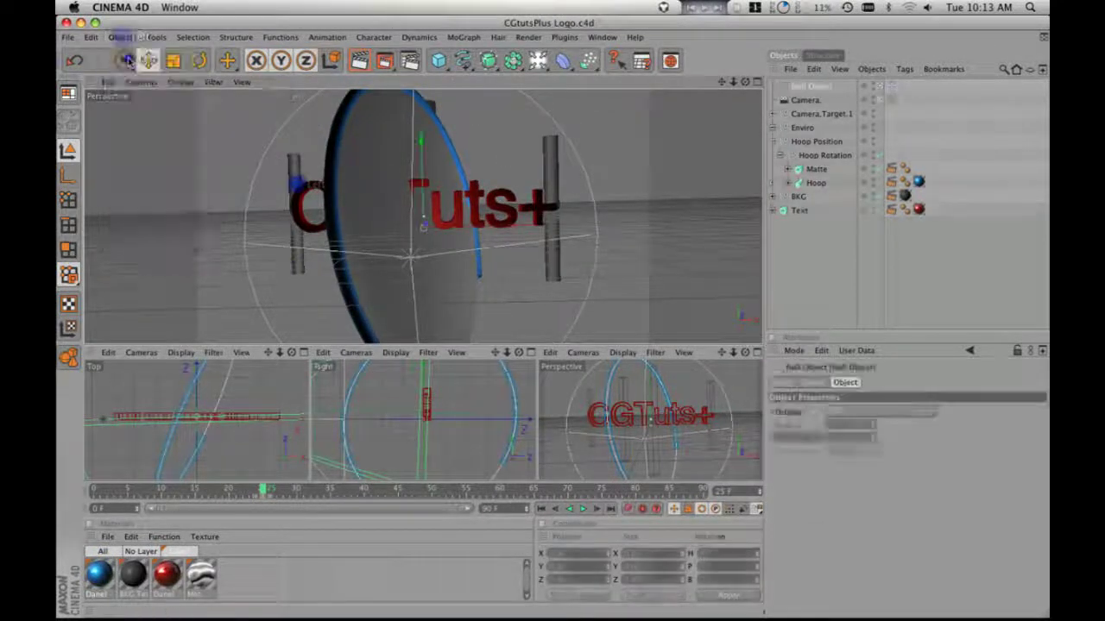
right_click(818, 88)
mouse_move(856, 97)
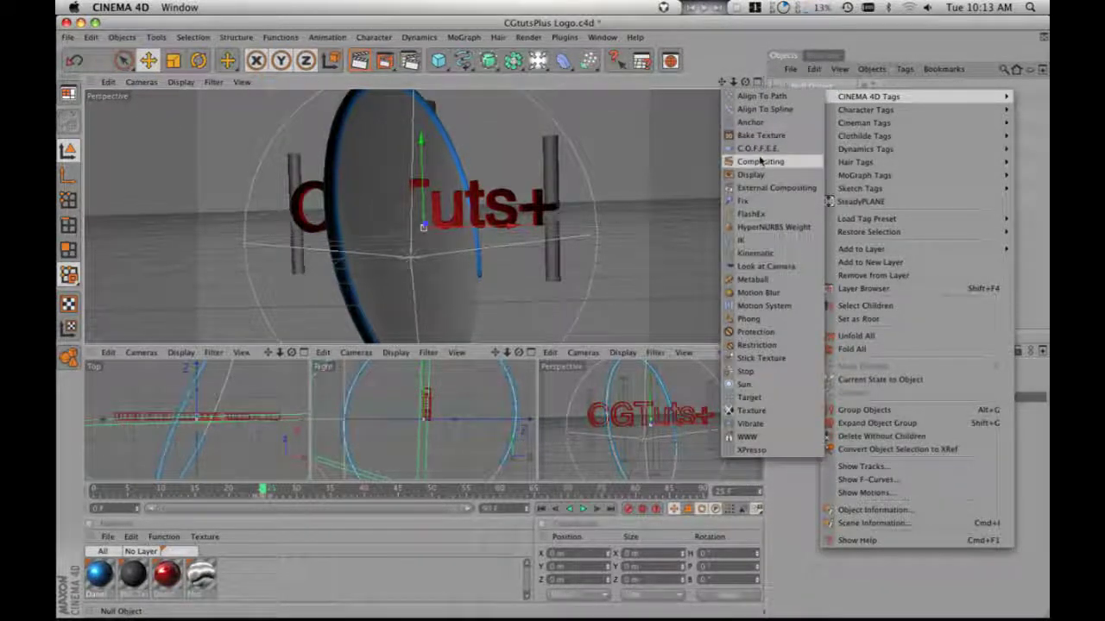
click(787, 186)
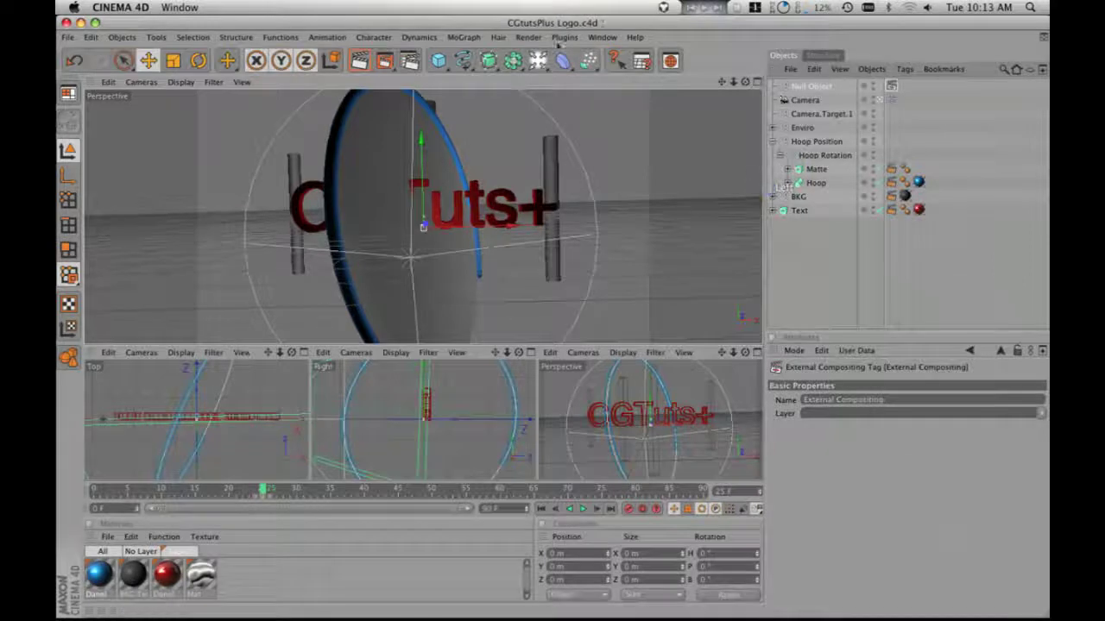
- Export the After Effects compositing project file with 3D data from the render settings, replacing the existing CGtutsPlus Logo.aec
click(531, 37)
click(568, 161)
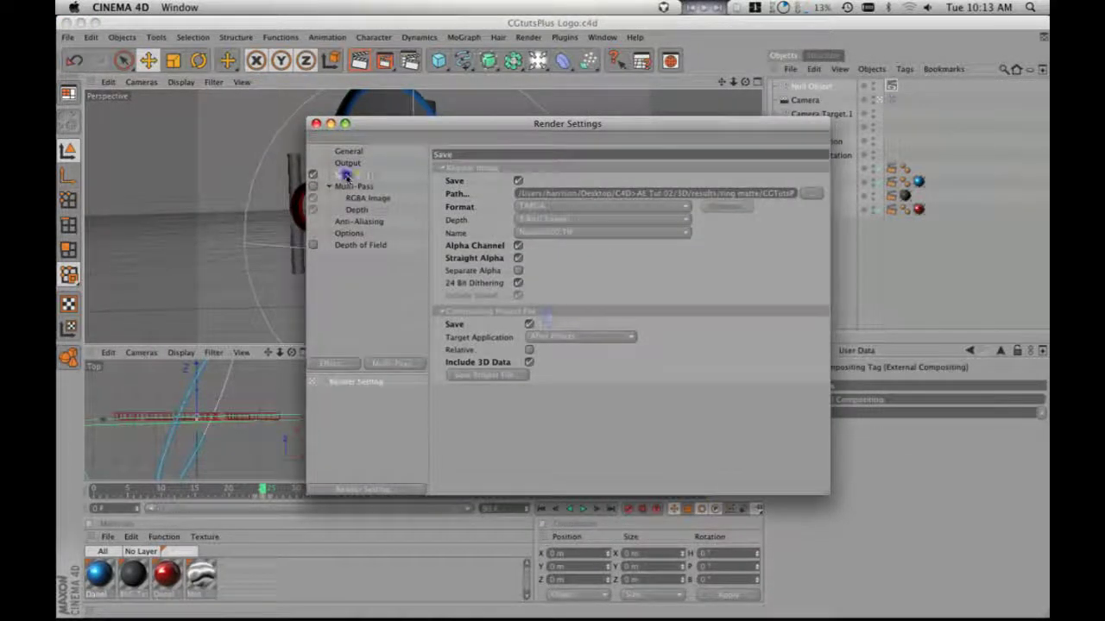
click(509, 374)
double_click(374, 170)
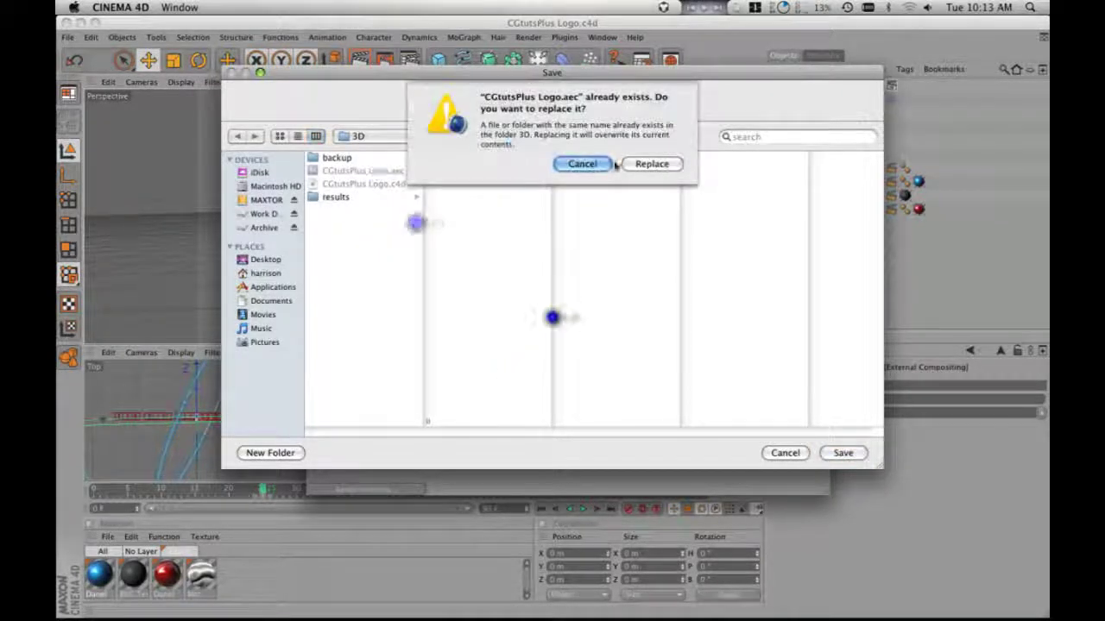
click(678, 166)
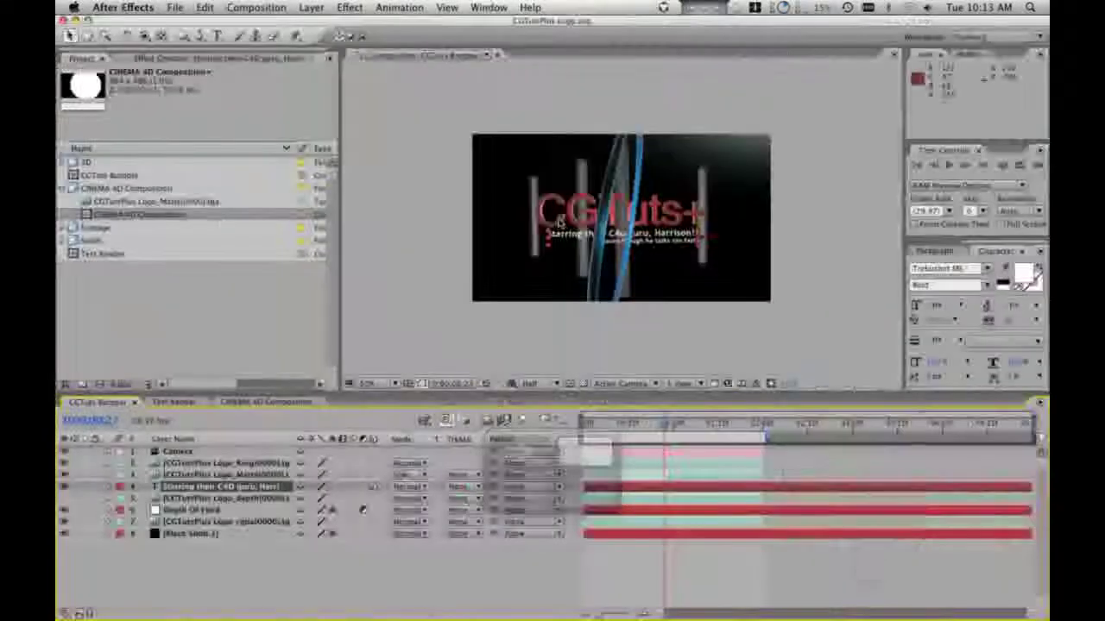
- Switch to After Effects and rename the existing CINEMA 4D Composition folder in the project as C4D Cam Dat 01
click(120, 187)
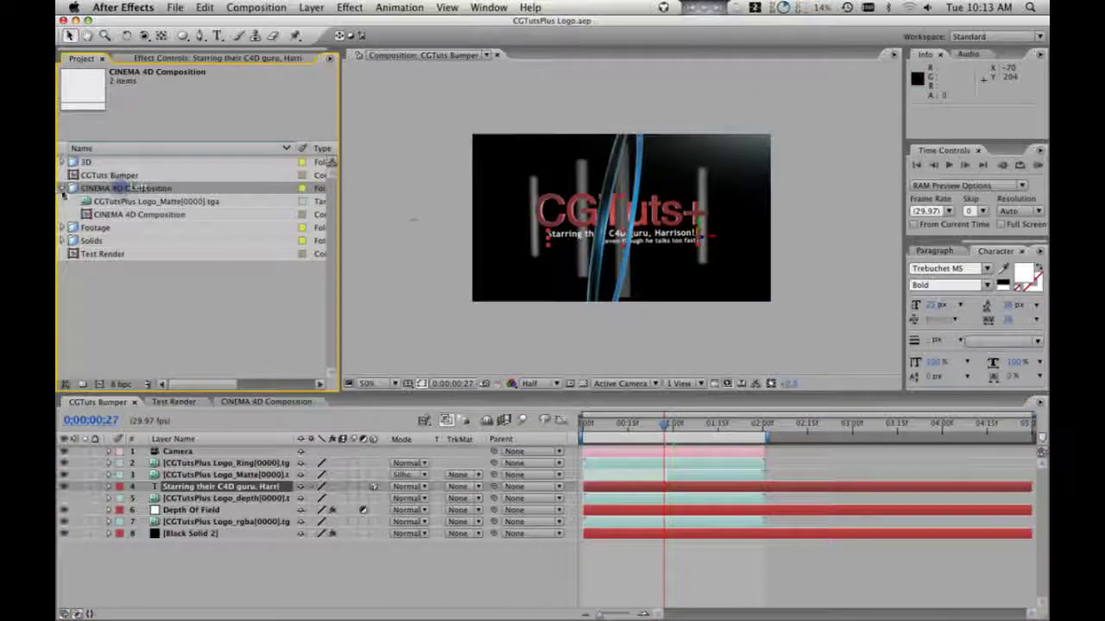
click(414, 225)
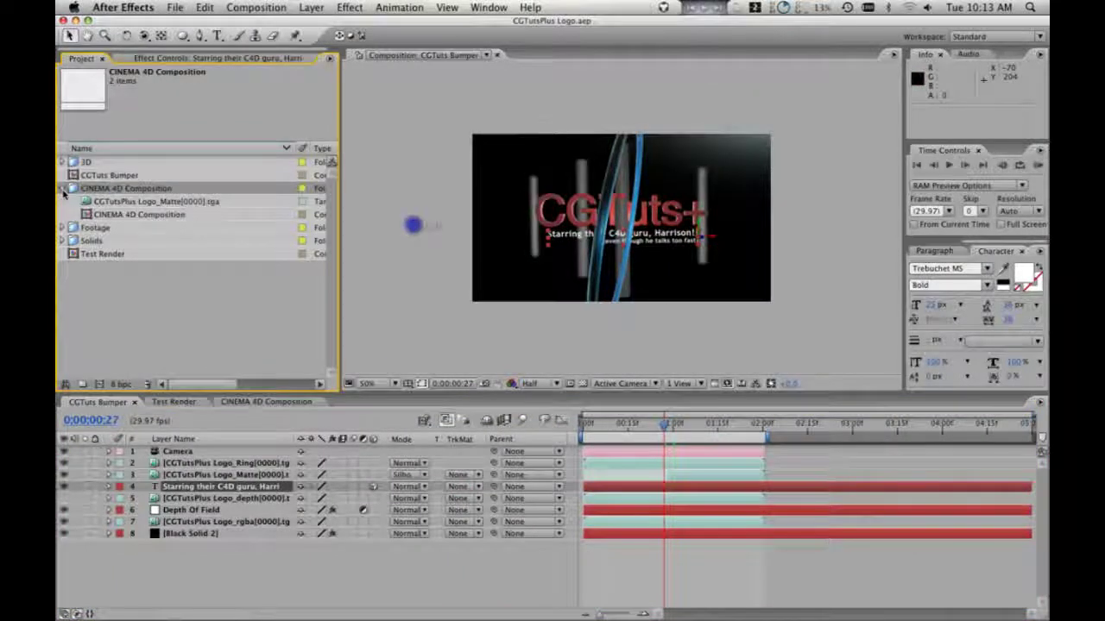
right_click(129, 216)
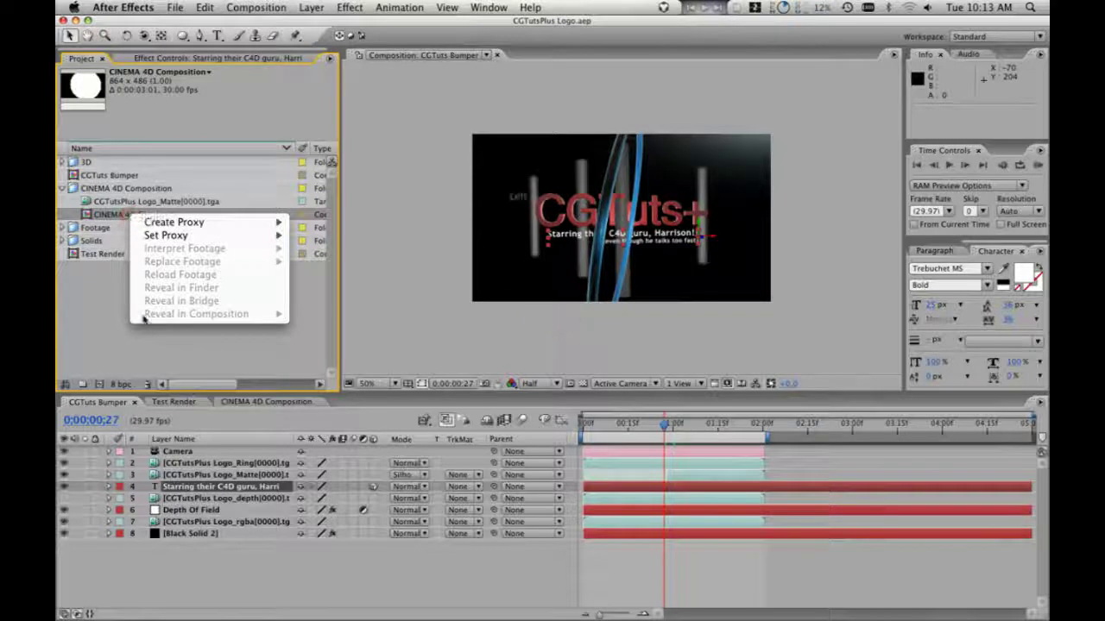
click(131, 227)
double_click(126, 190)
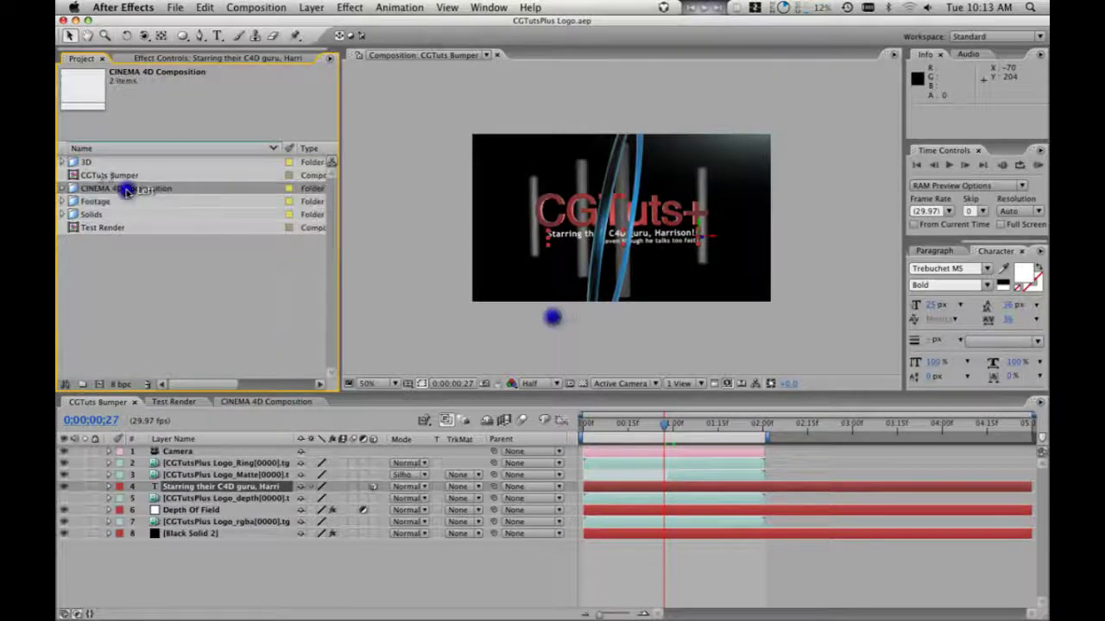
key(Return)
text(C4D Cam Dat 02)
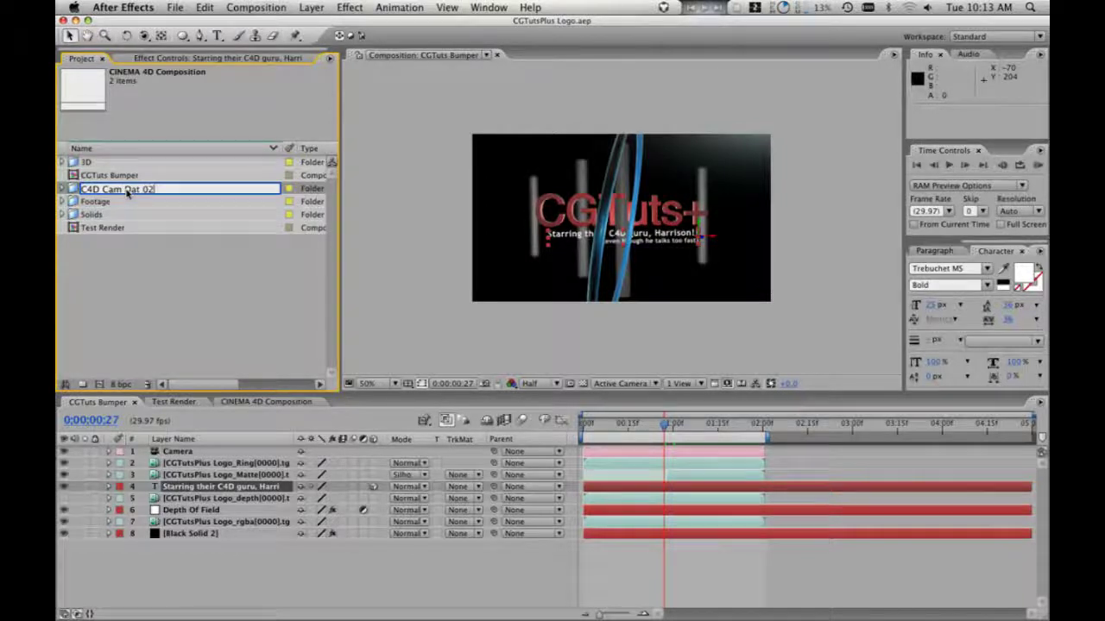
key(Return)
- Import CGtutsPlus Logo.aec into the project and rename its new folder as C4D Cam Dat 02
double_click(141, 271)
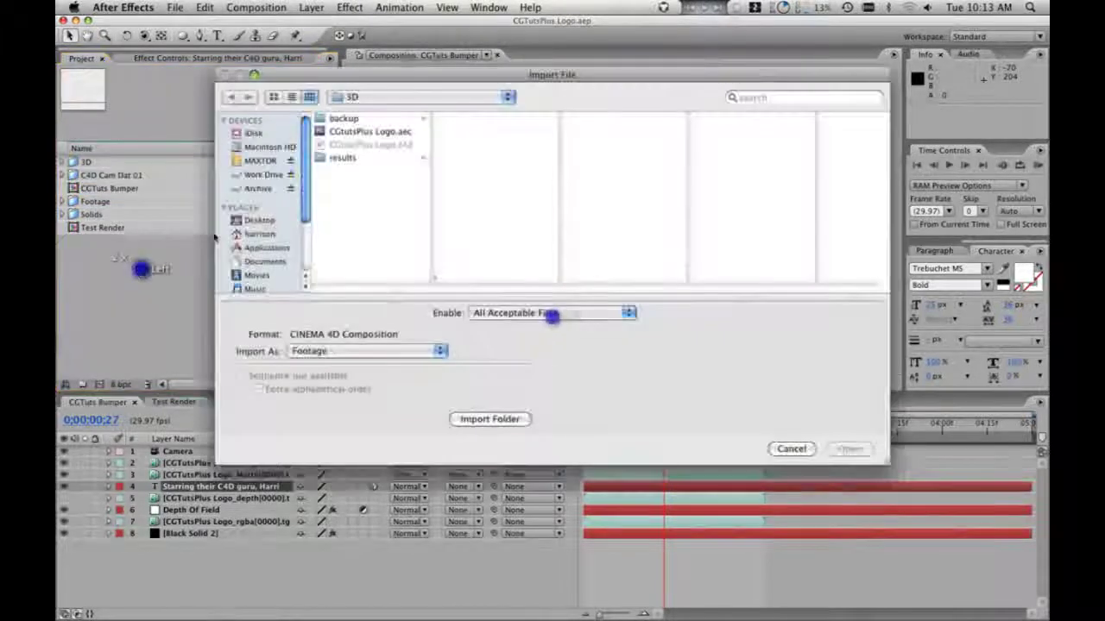
click(367, 133)
double_click(367, 133)
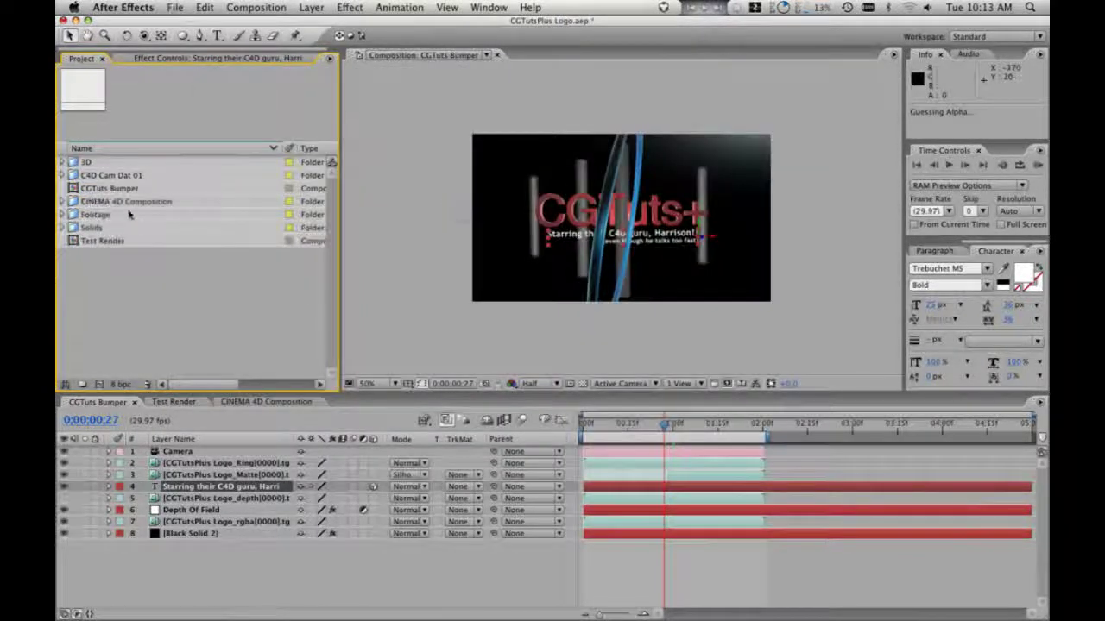
double_click(129, 201)
key(c)
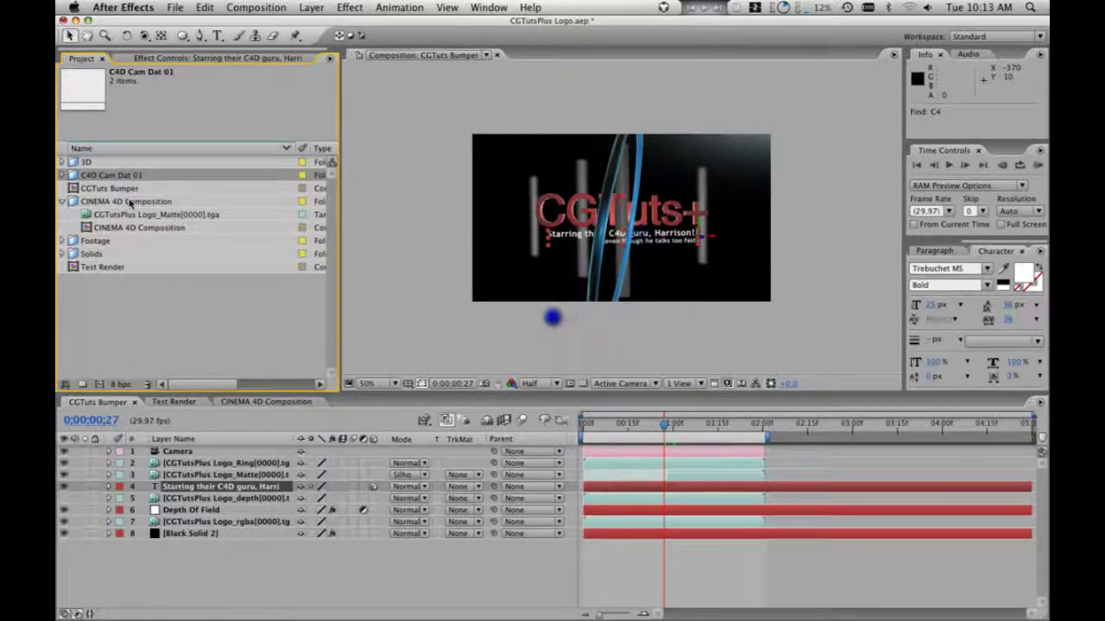
click(129, 202)
key(Return)
text(C4D)
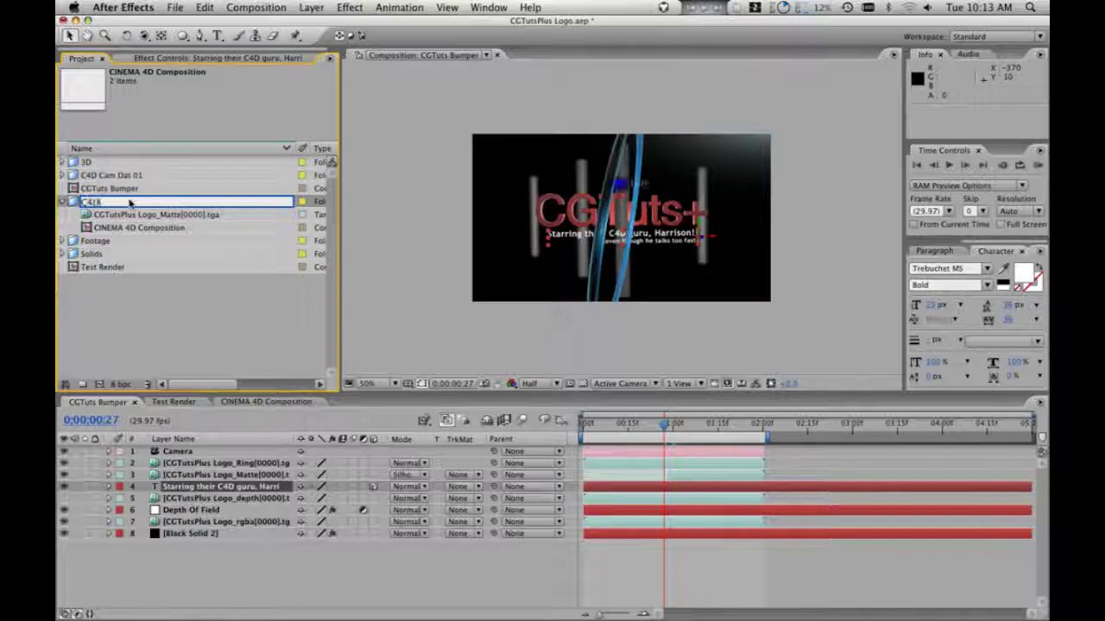
text( Cam Dat 02)
key(Return)
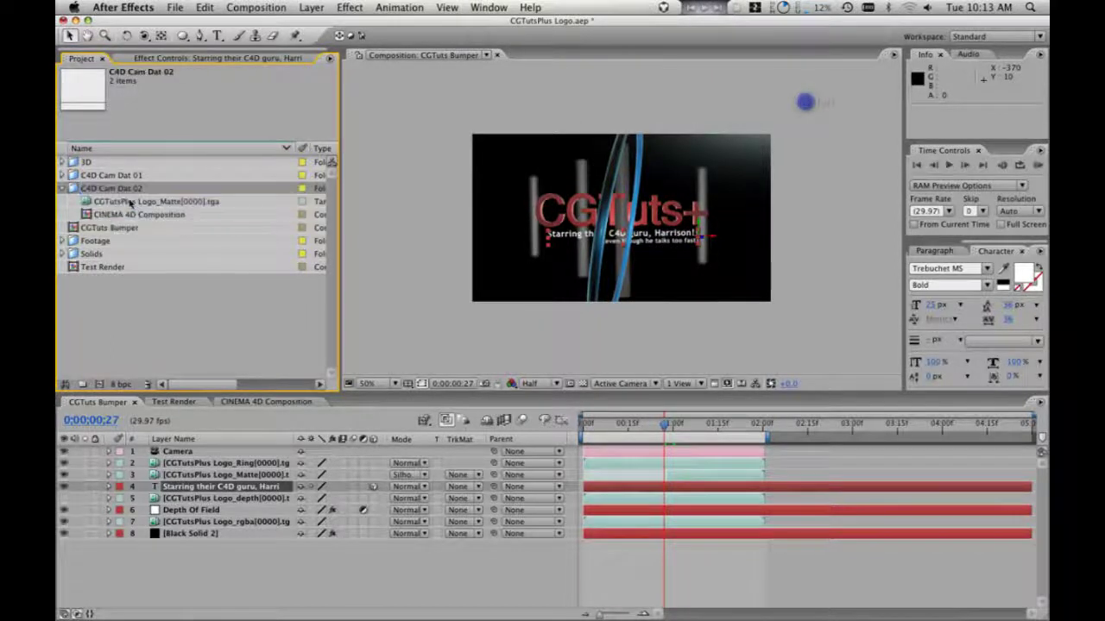
- Expand both camera data folders and open the composition in C4D Cam Dat 01 to examine its layers
click(63, 174)
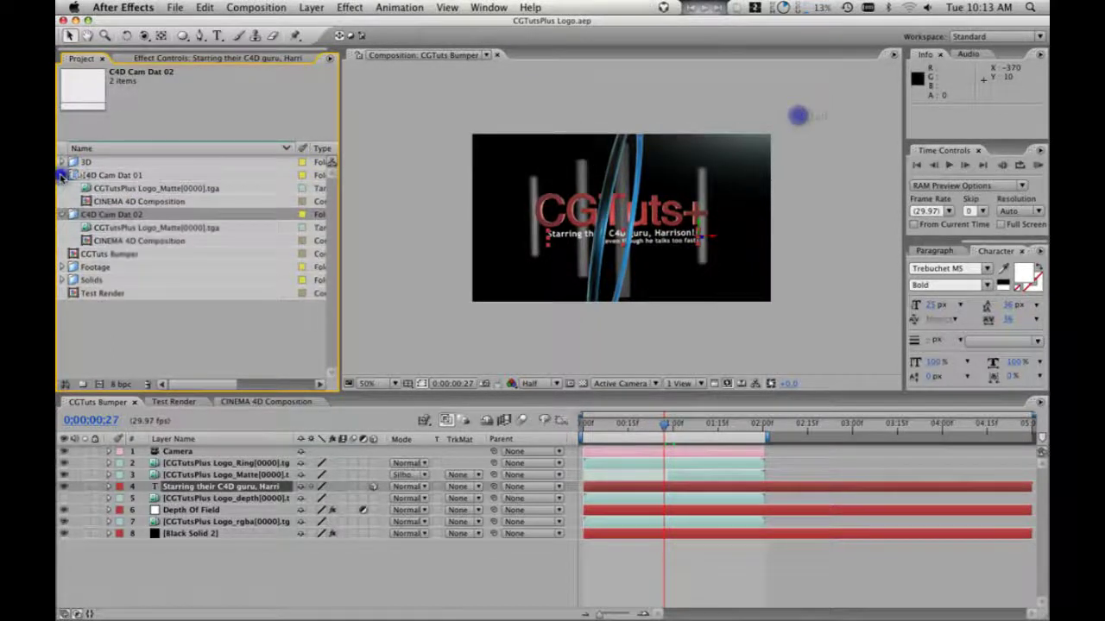
double_click(119, 211)
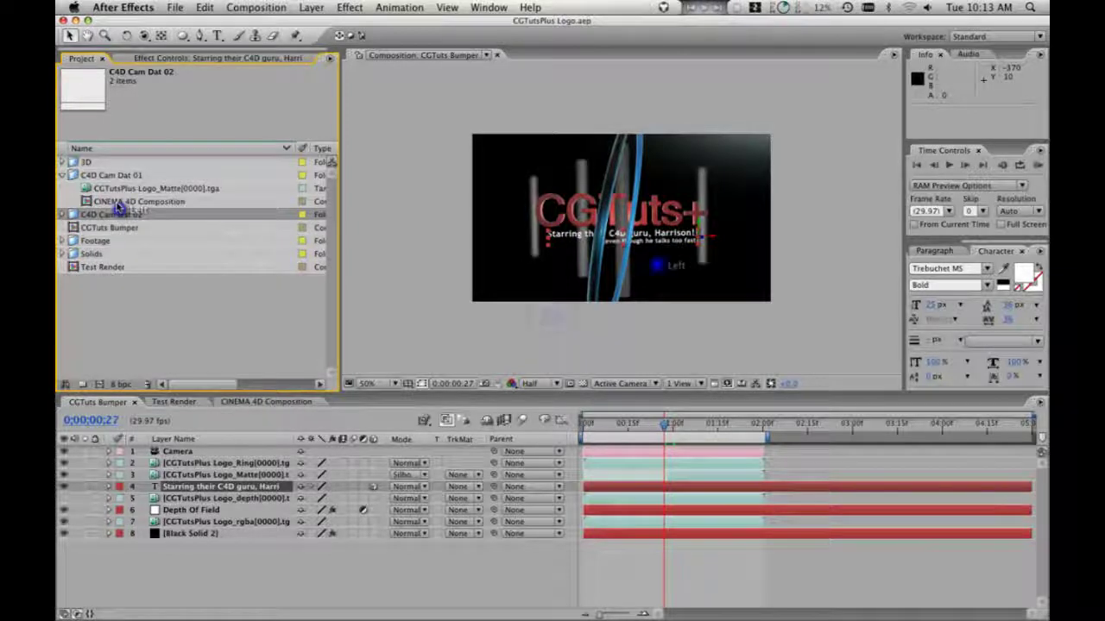
click(65, 214)
click(114, 203)
double_click(112, 202)
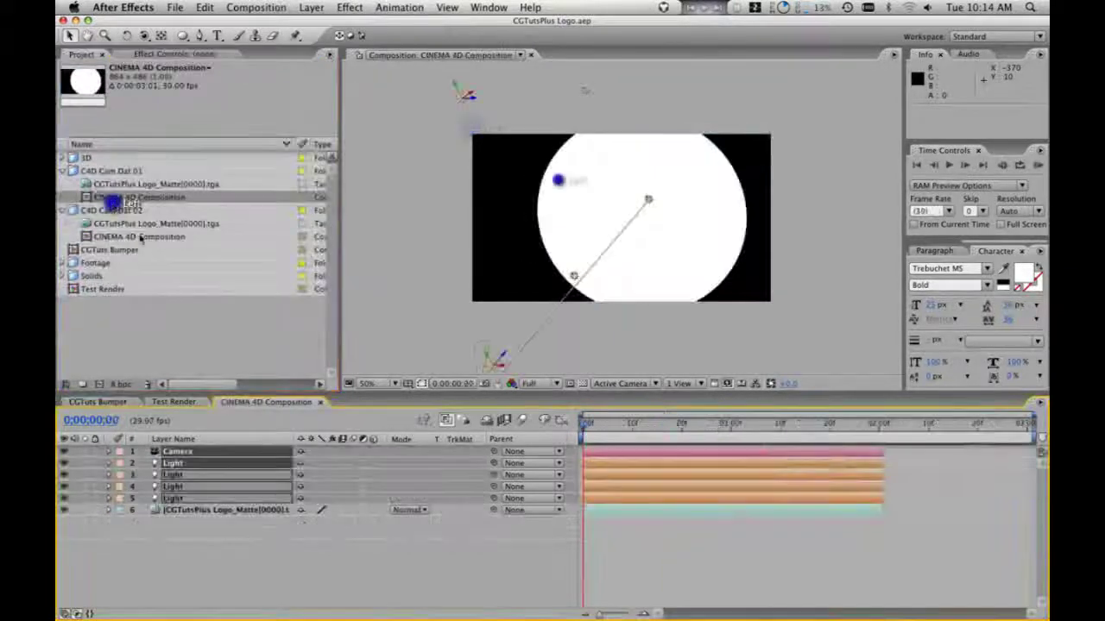
click(207, 578)
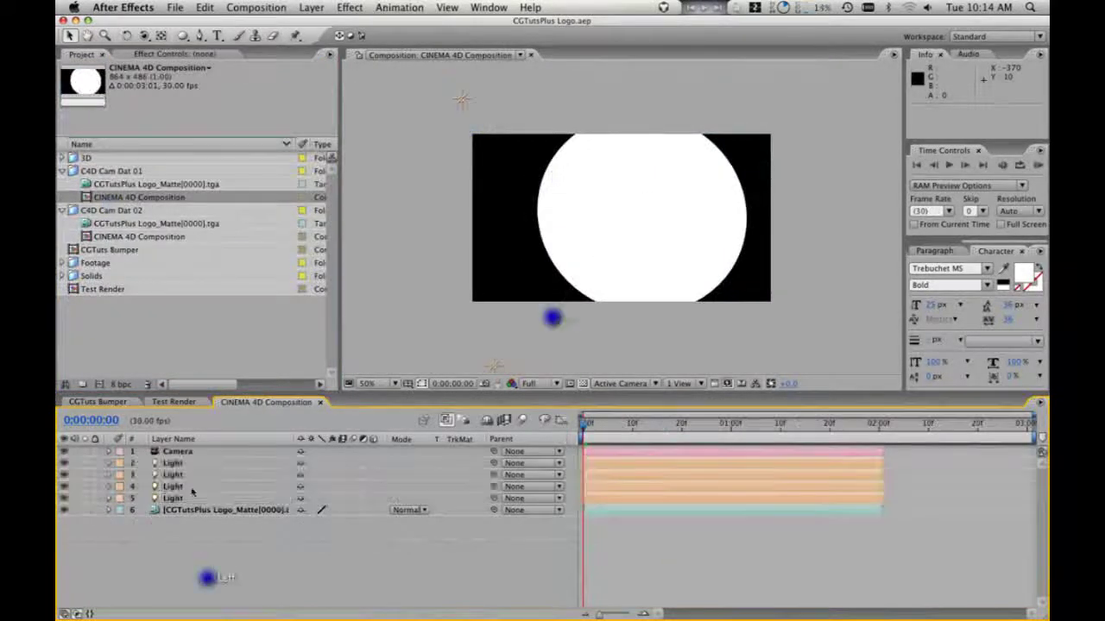
- Copy the Null Object layer from the C4D Cam Dat 02 composition into CGTuts Bumper and place it directly below the camera
double_click(143, 236)
click(194, 550)
click(188, 511)
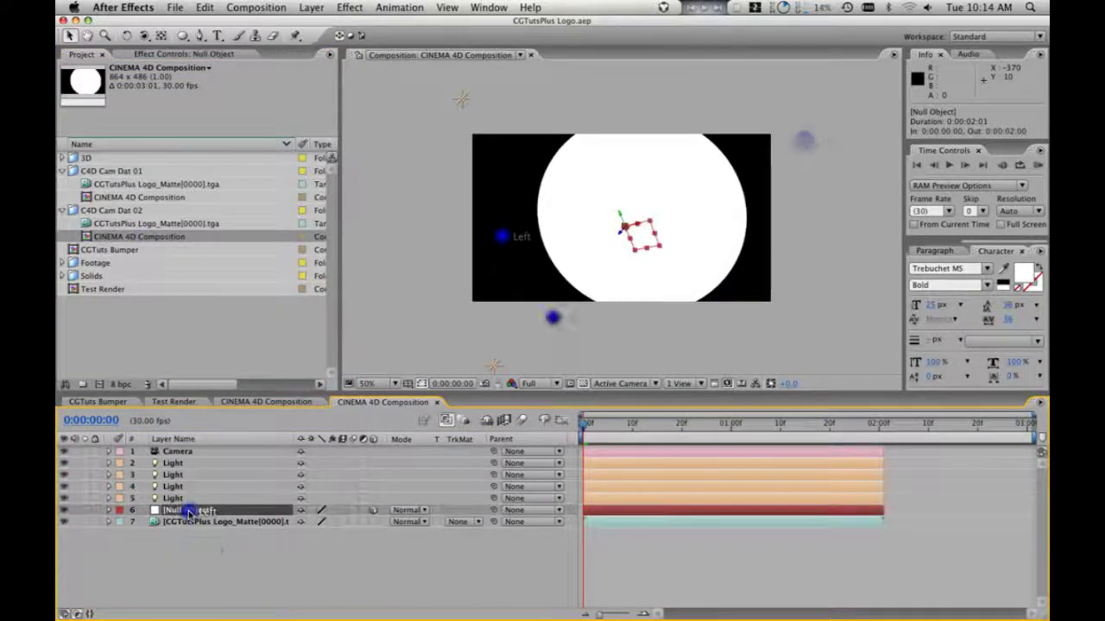
key(super+c)
click(98, 402)
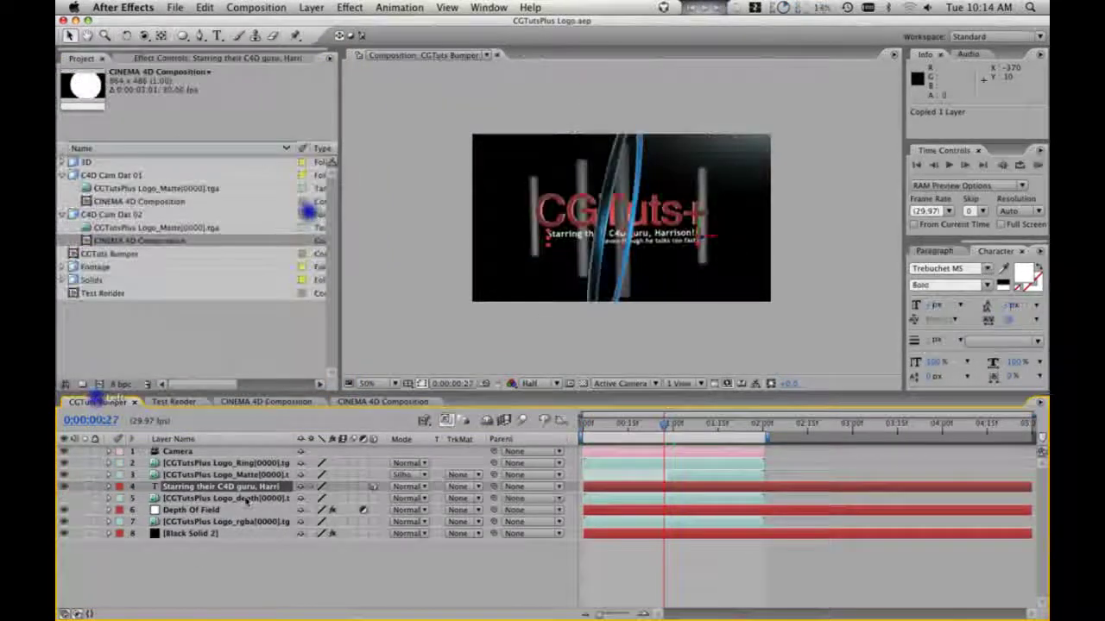
key(super+v)
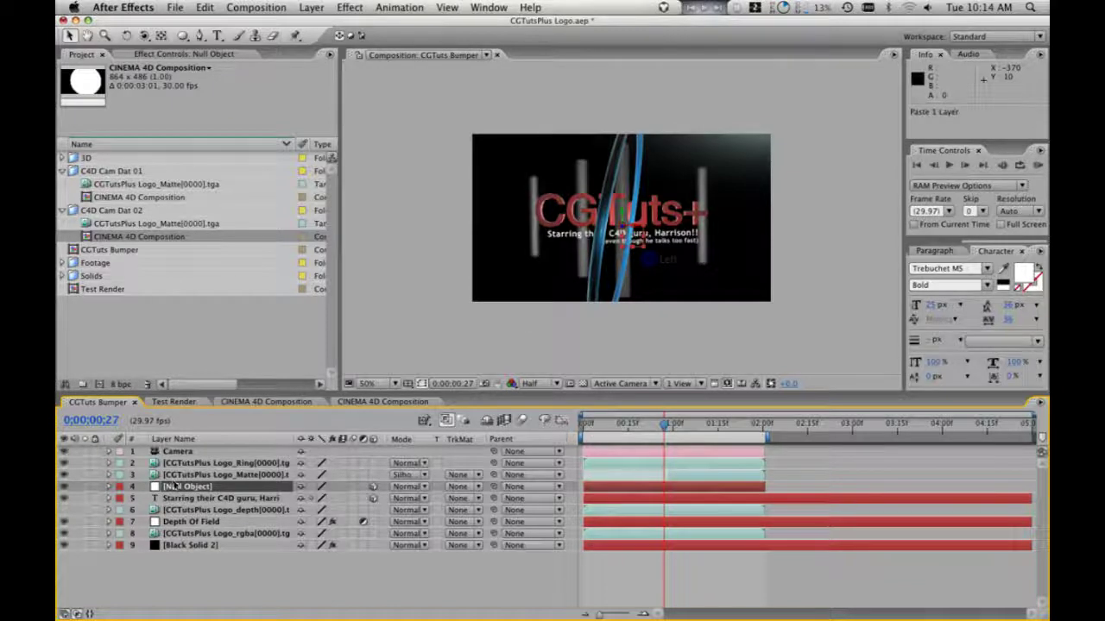
drag(177, 486, 177, 454)
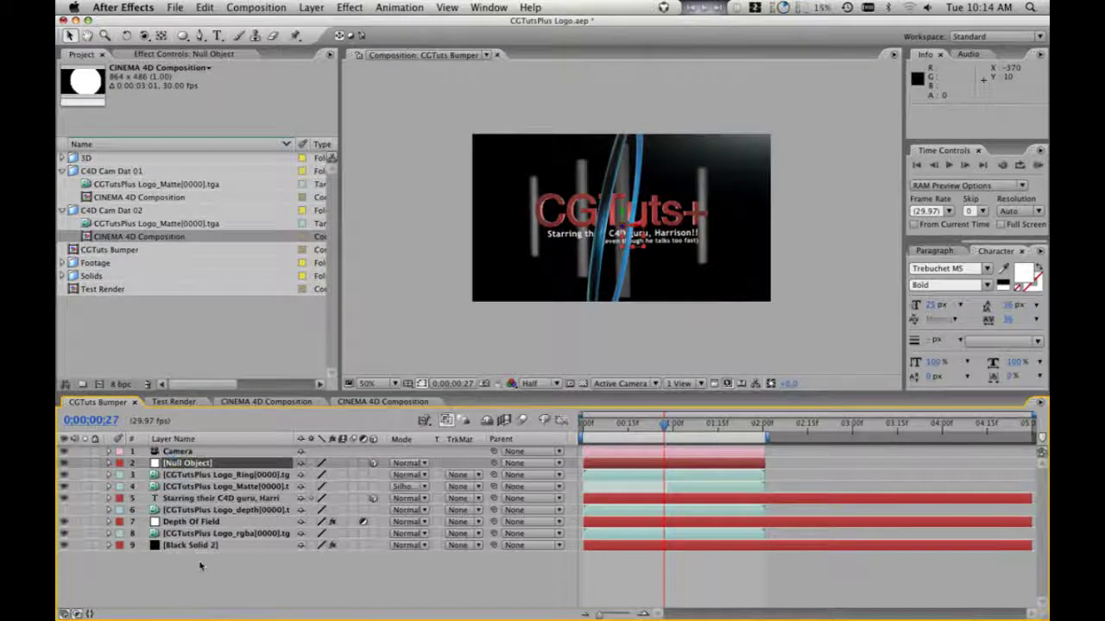
- Create a black 864 x 486 pixel solid named Flare in the CGTuts Bumper composition
click(199, 565)
key(super+y)
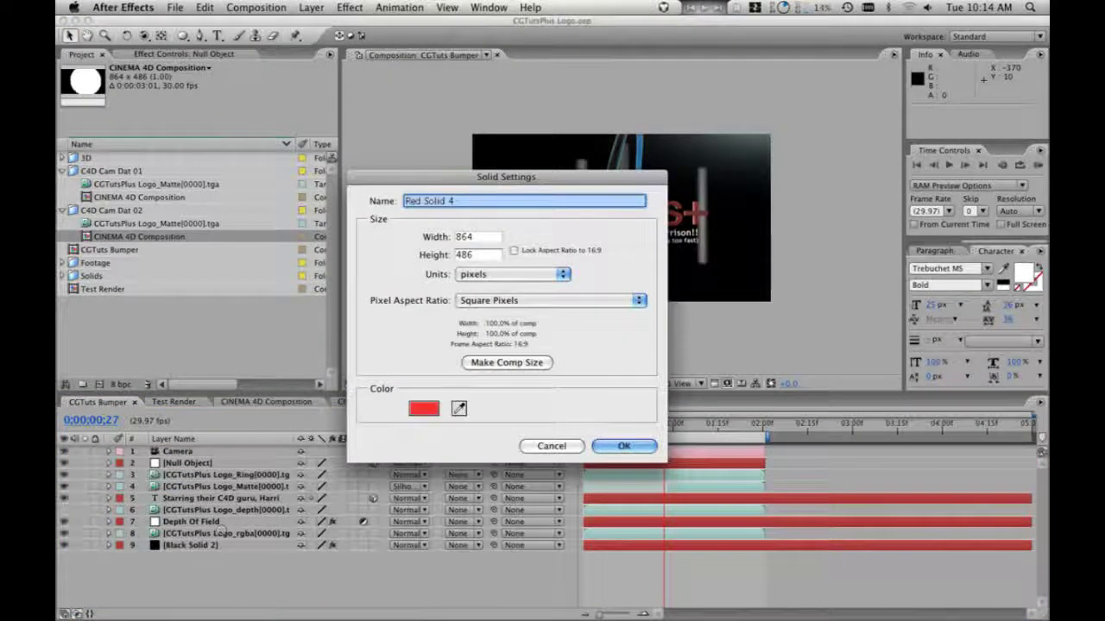
click(424, 408)
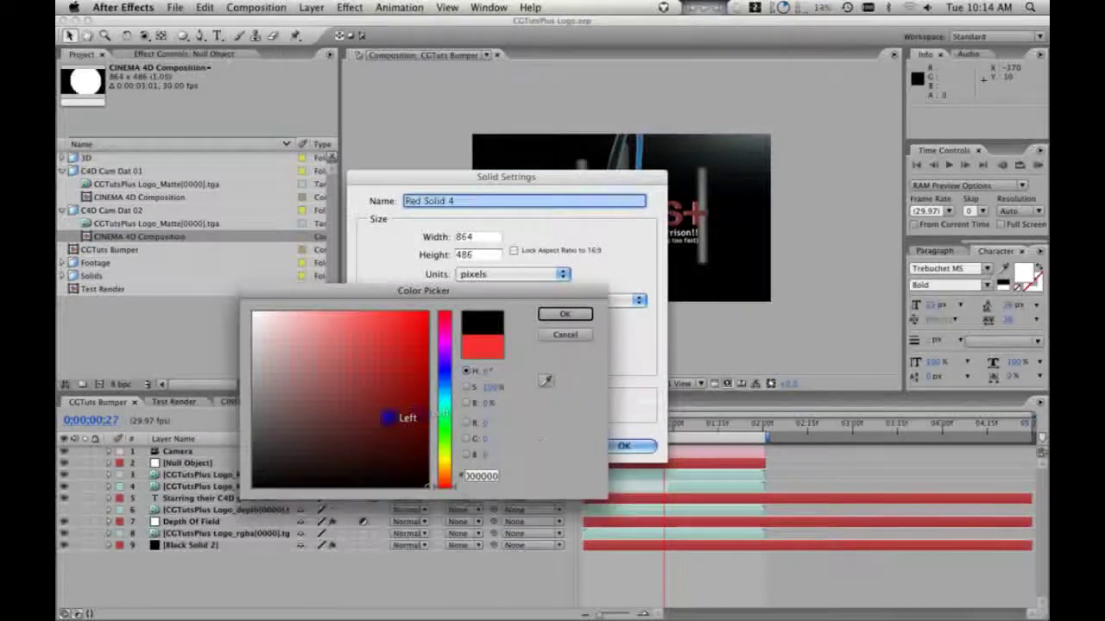
click(565, 313)
click(480, 203)
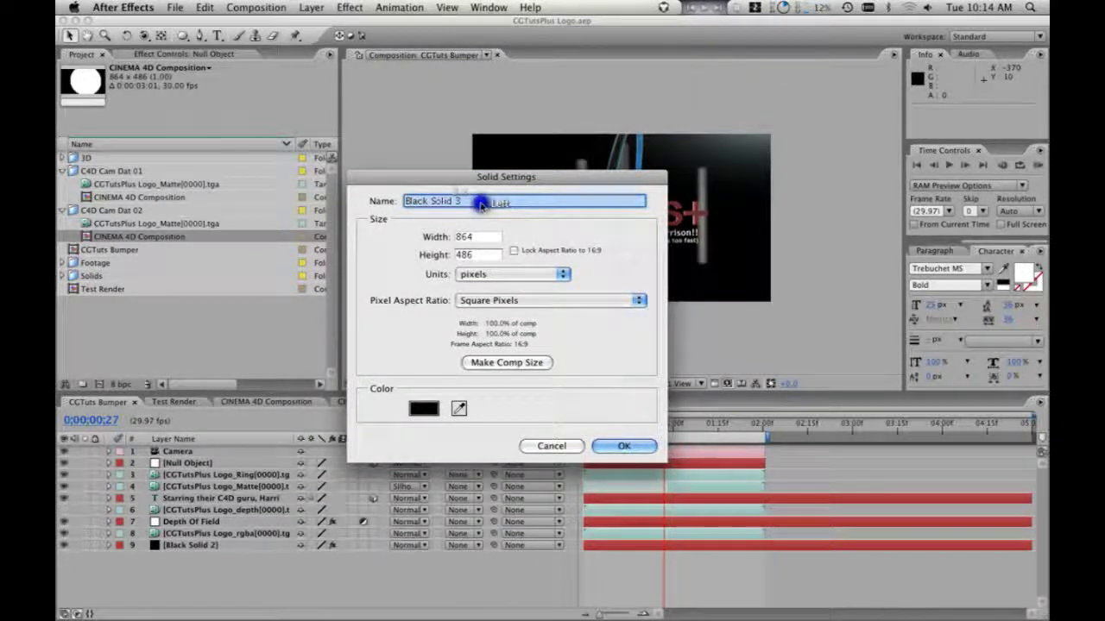
text(Flare)
key(Return)
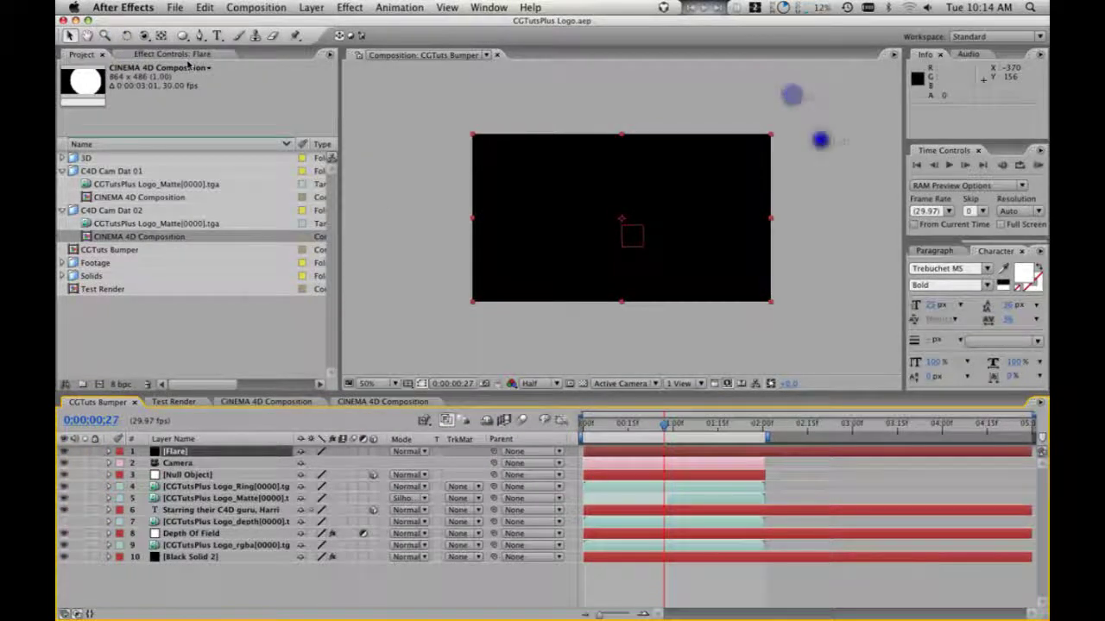
click(347, 7)
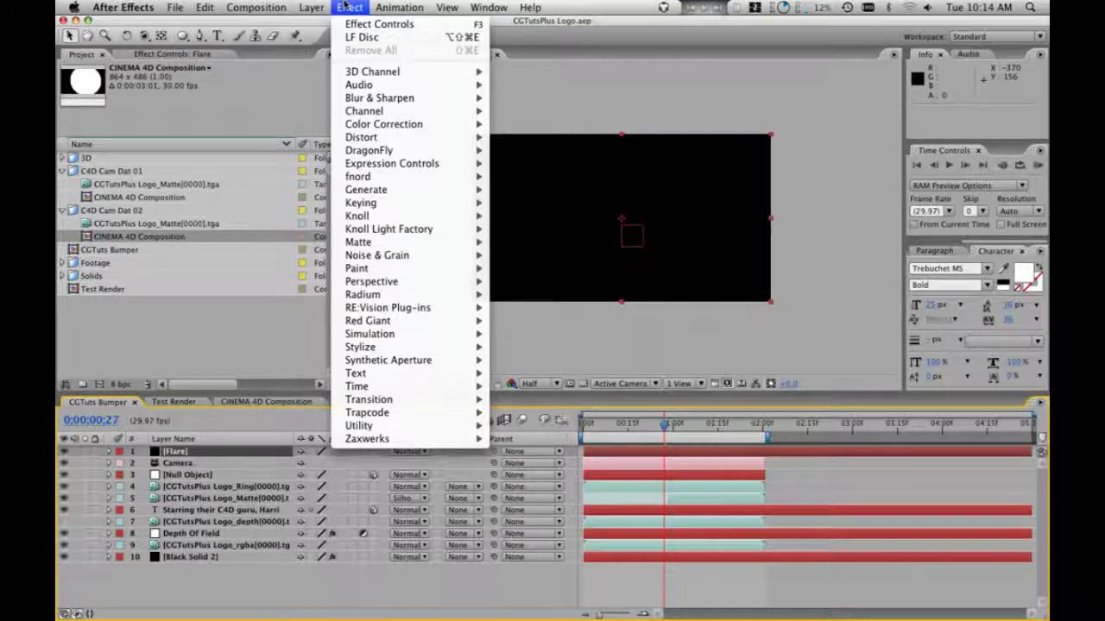
mouse_move(380, 246)
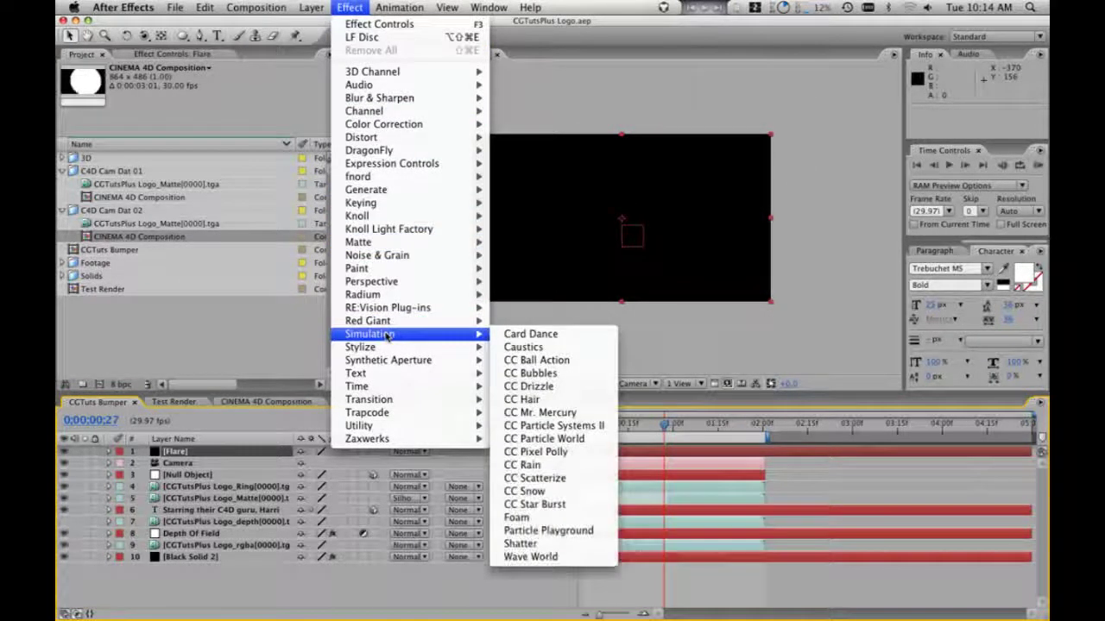
mouse_move(389, 347)
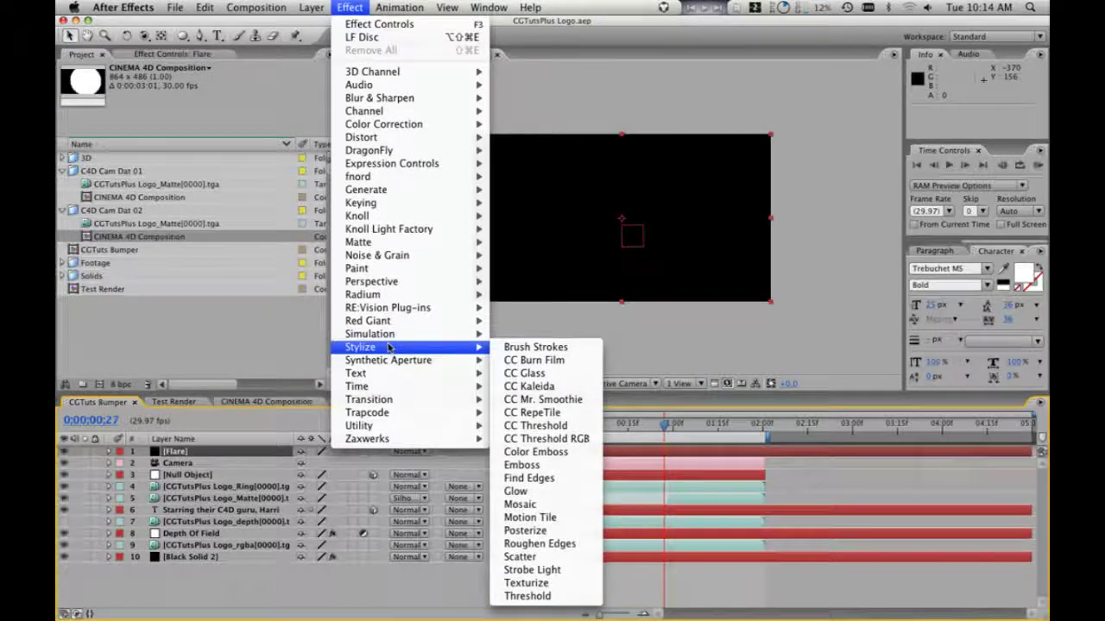
click(683, 328)
click(106, 572)
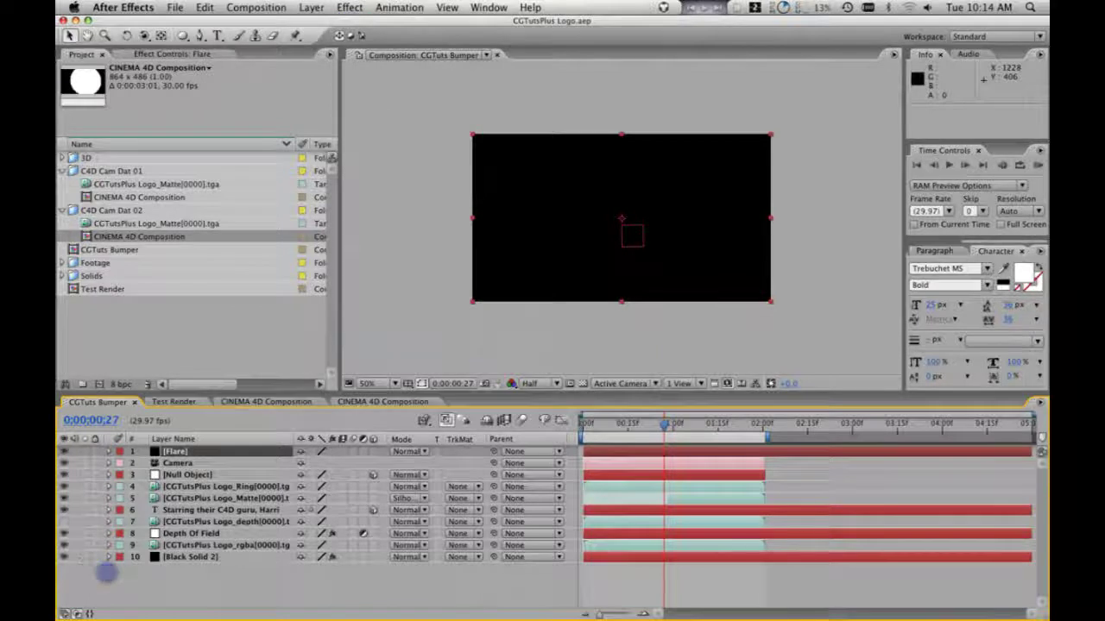
- Search the effects for "flare" and apply Lens Flare to the Flare solid
drag(1004, 243, 892, 241)
click(947, 251)
click(968, 266)
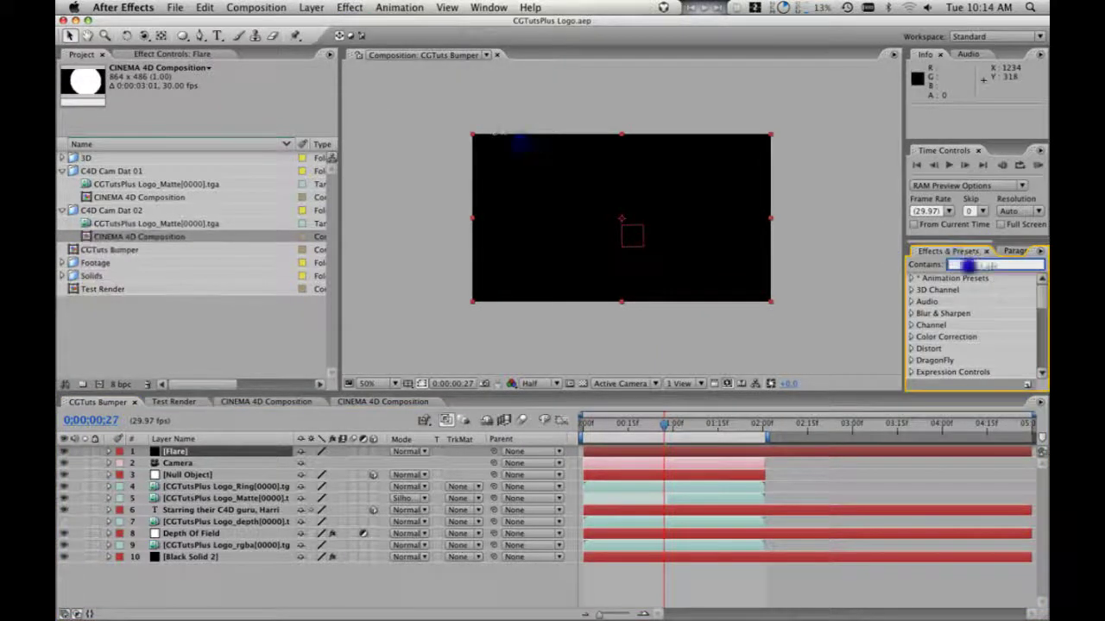
text(flare)
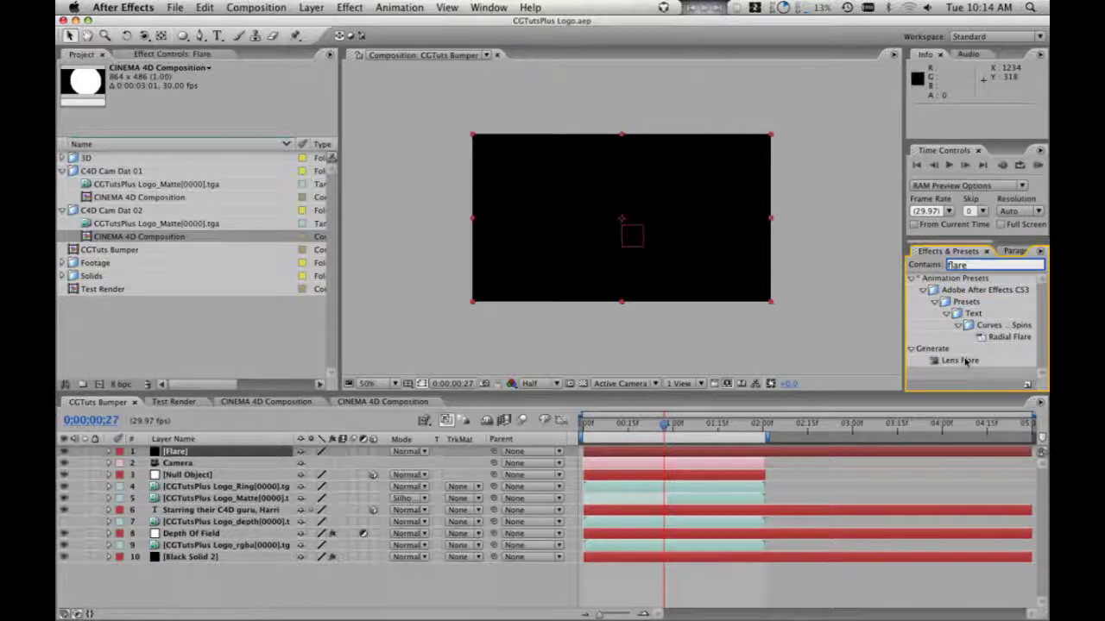
drag(962, 361, 233, 455)
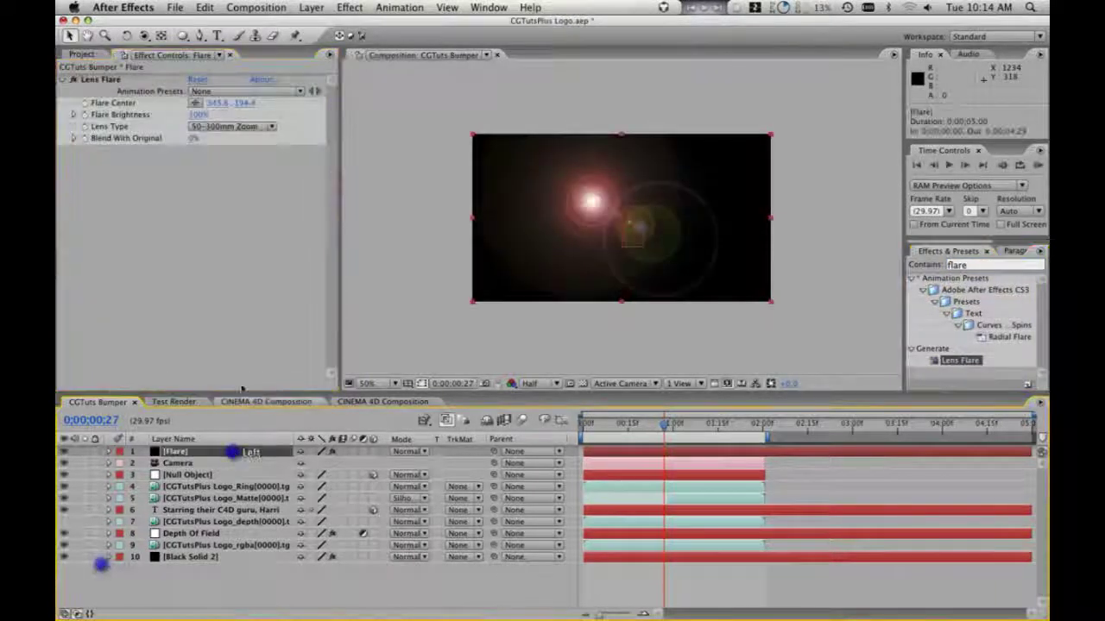
- Inspect the lens flare up close in the composition and clear the effects search
click(509, 144)
scroll(652, 173, up, 1)
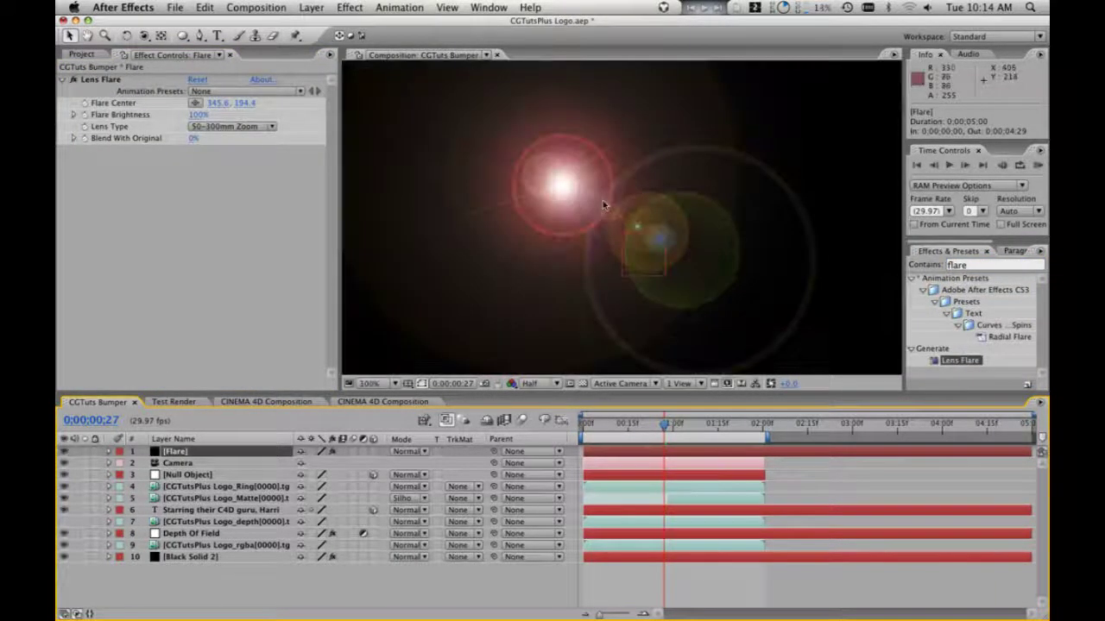
scroll(595, 204, down, 1)
click(273, 101)
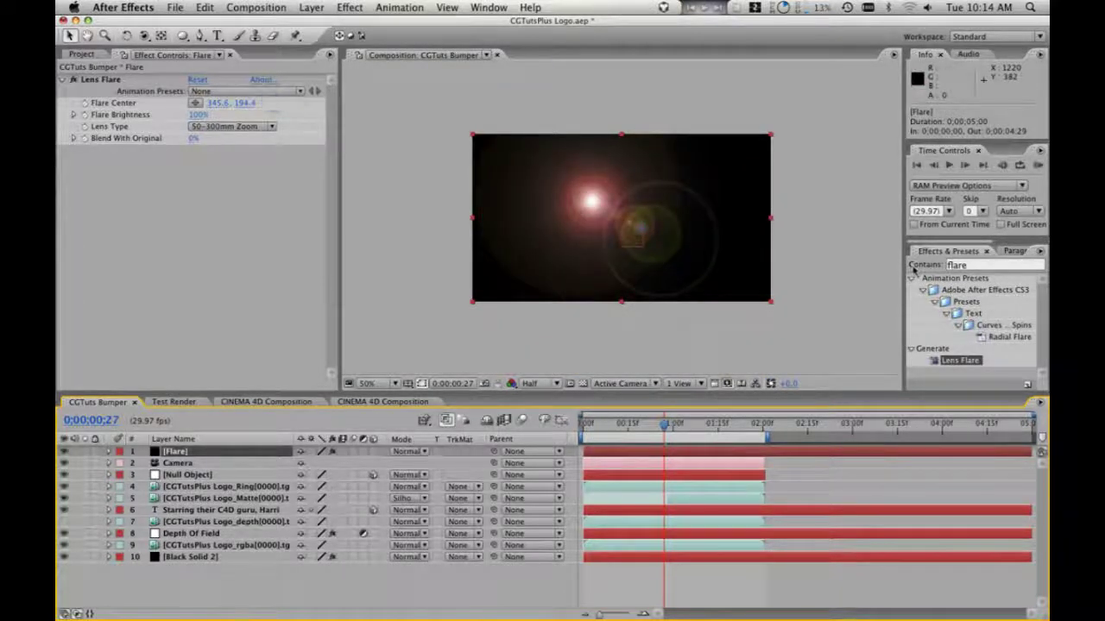
double_click(958, 266)
key(BackSpace)
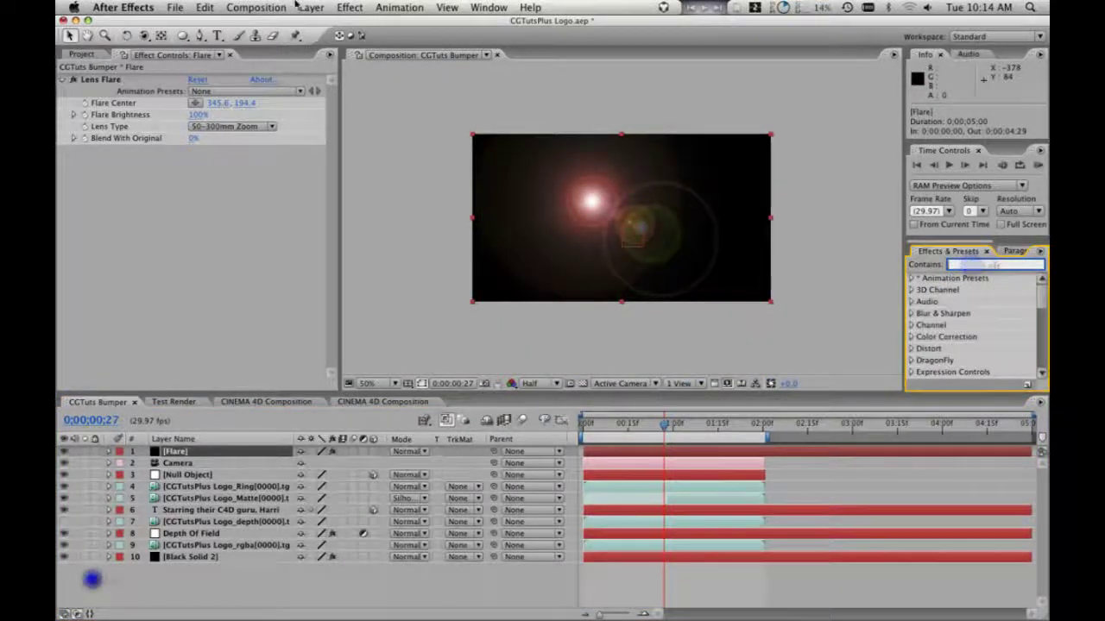
- Examine the Knoll Light Factory effects offered as an alternative to Lens Flare, and save the project
click(348, 7)
click(232, 269)
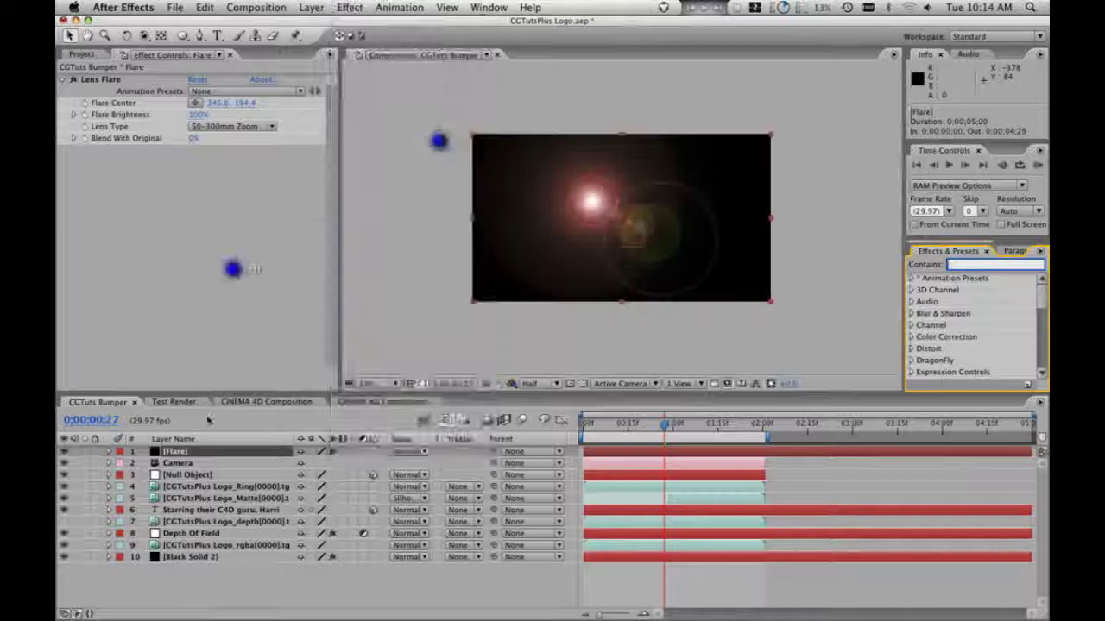
click(181, 452)
click(398, 7)
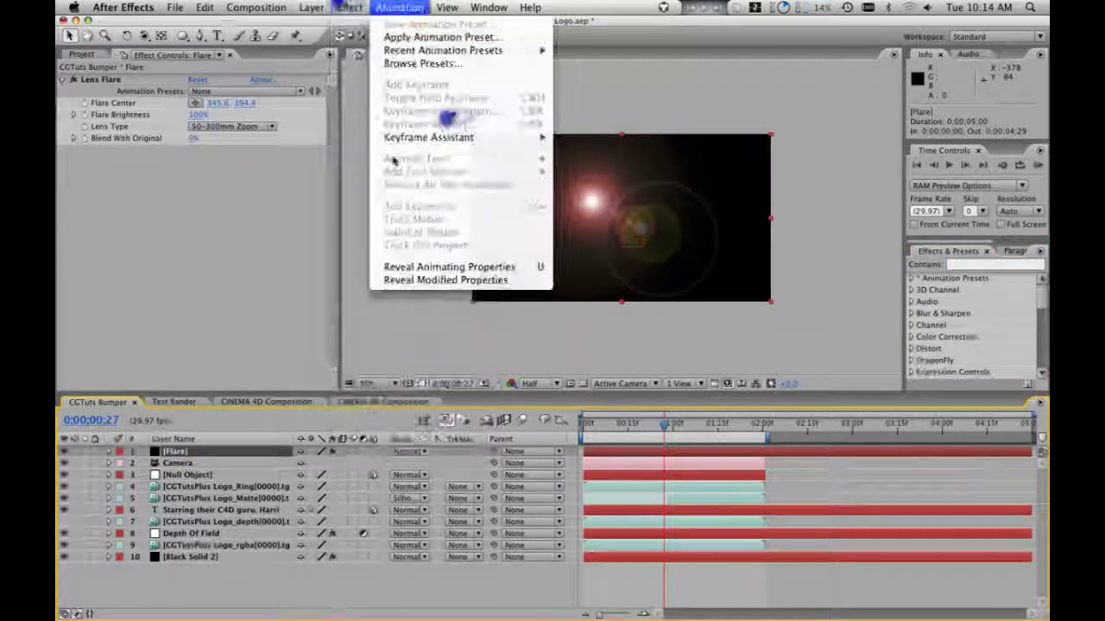
mouse_move(349, 7)
mouse_move(406, 229)
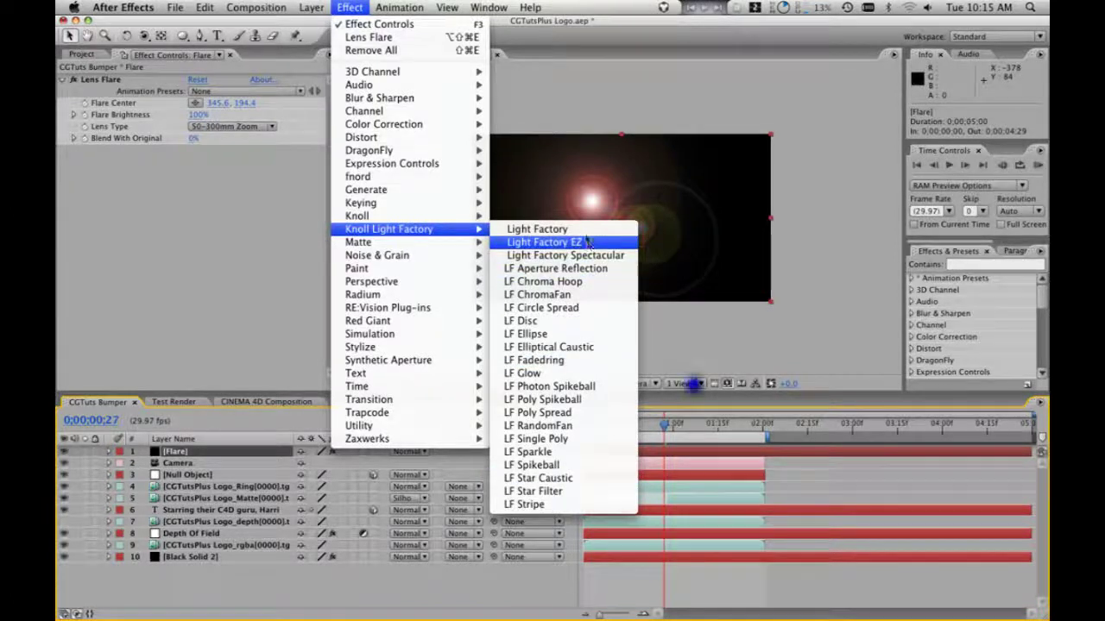
click(210, 218)
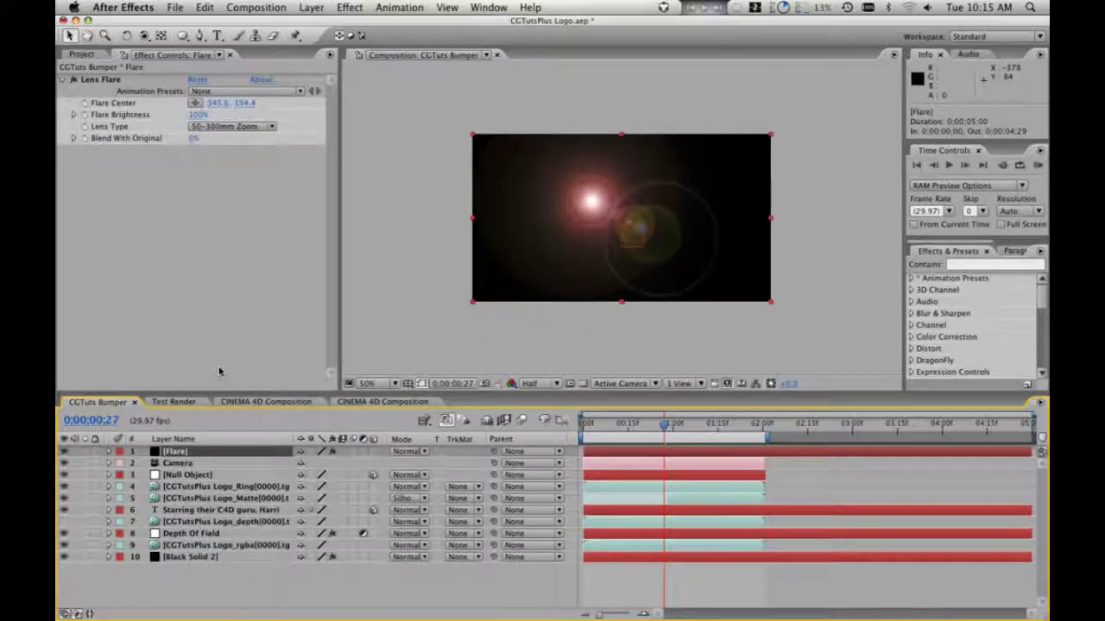
click(350, 7)
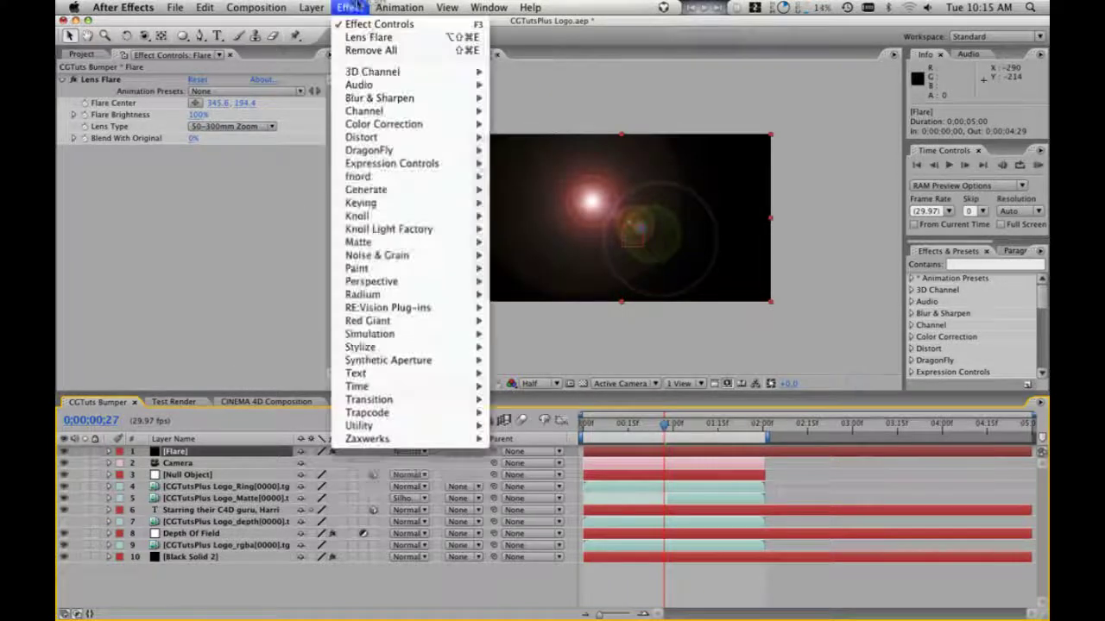
click(286, 234)
key(super+s)
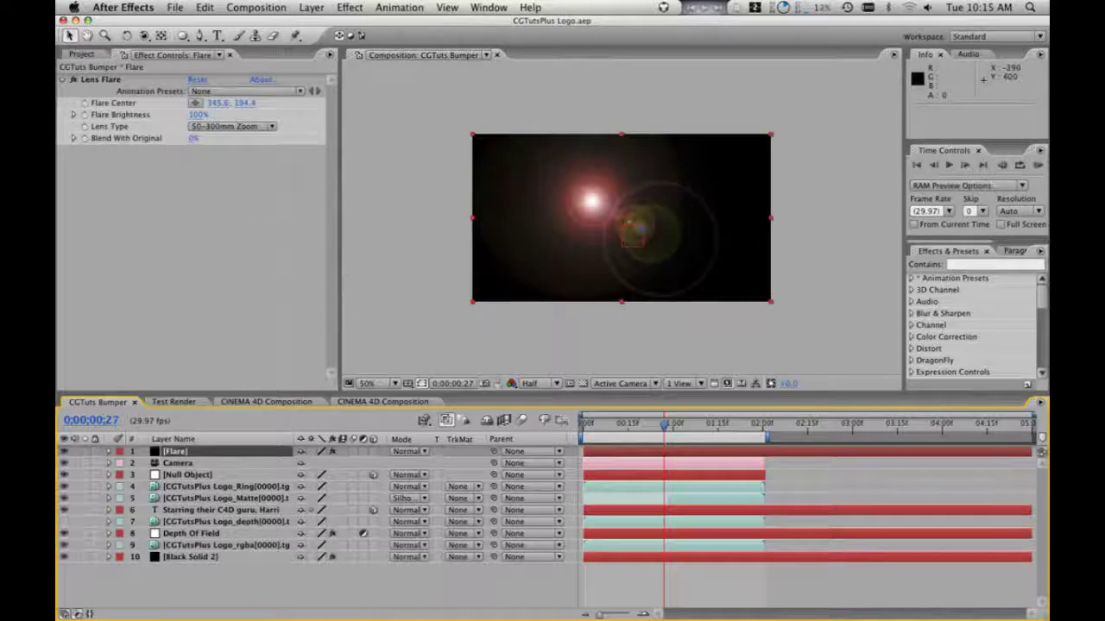
mouse_move(325, 618)
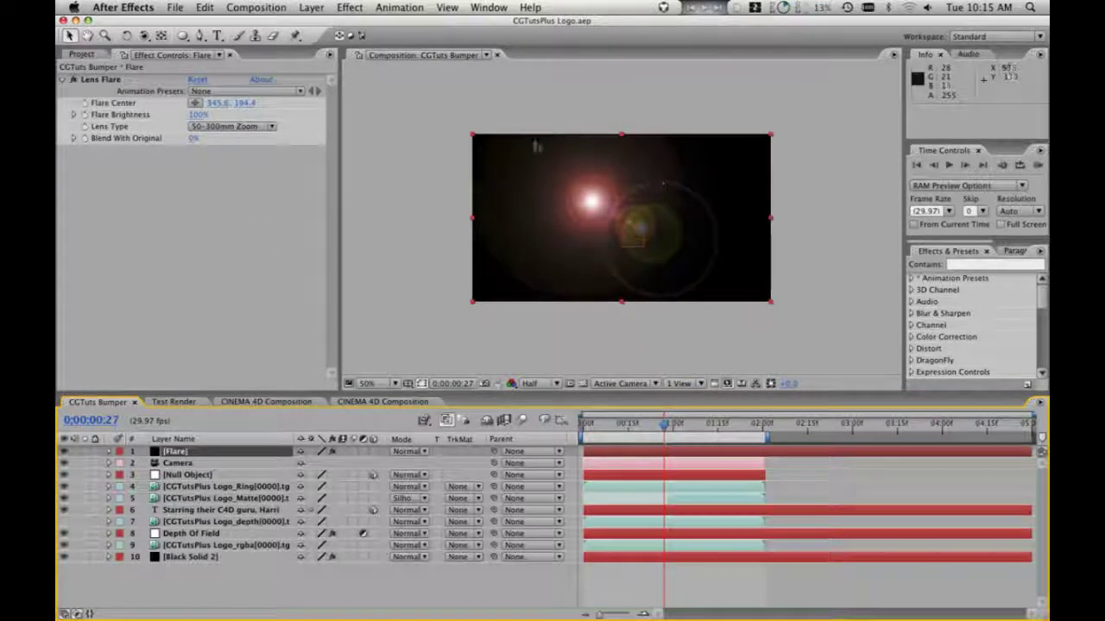
click(354, 7)
mouse_move(414, 229)
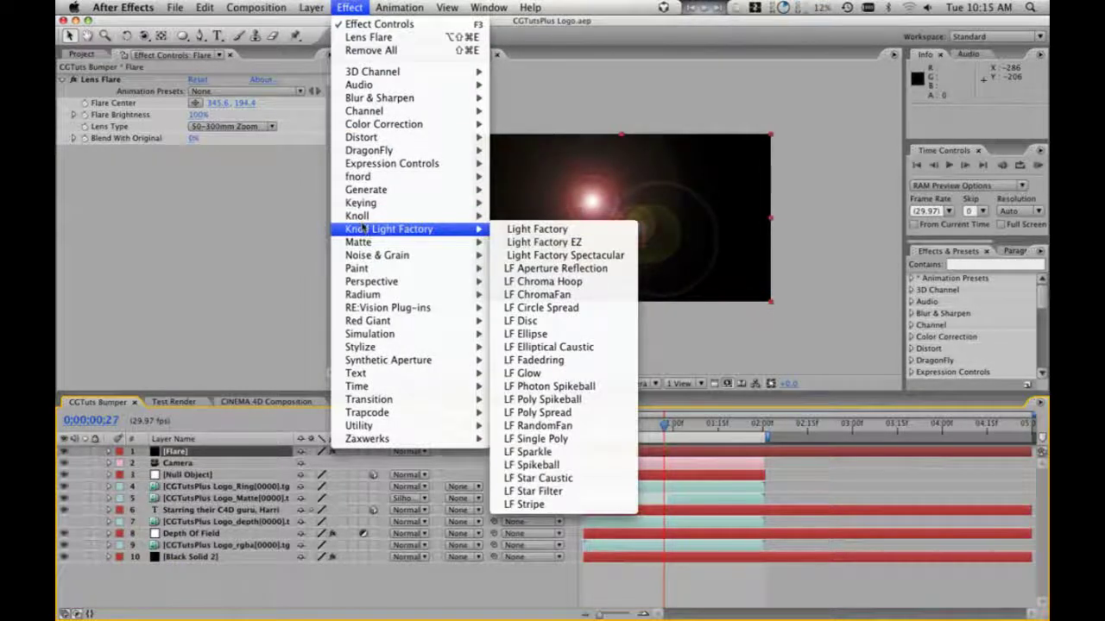
mouse_move(362, 221)
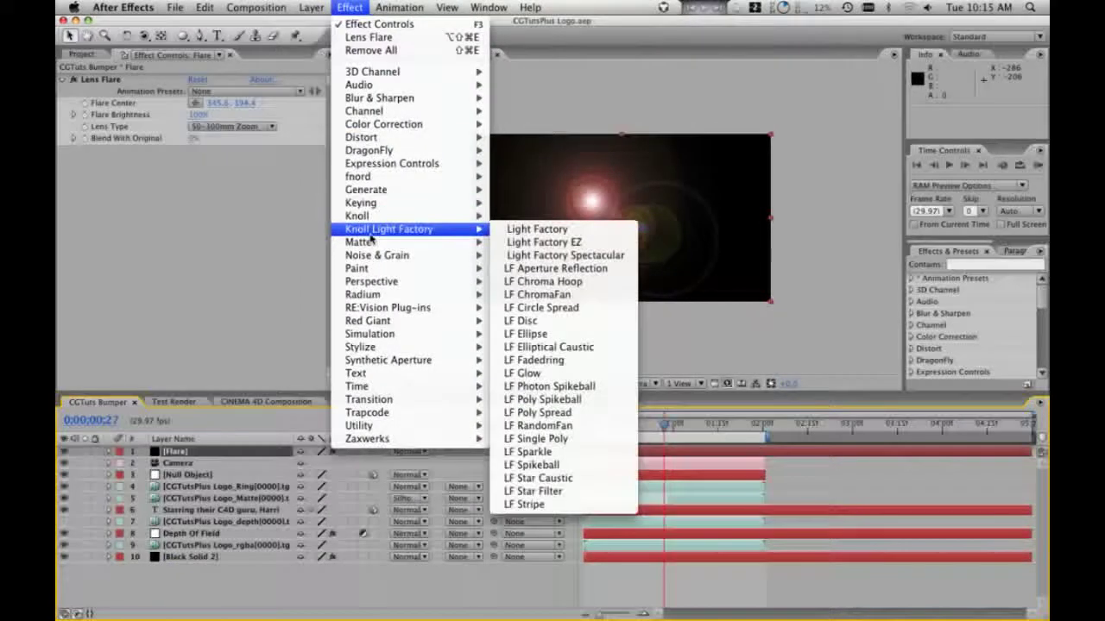
click(239, 213)
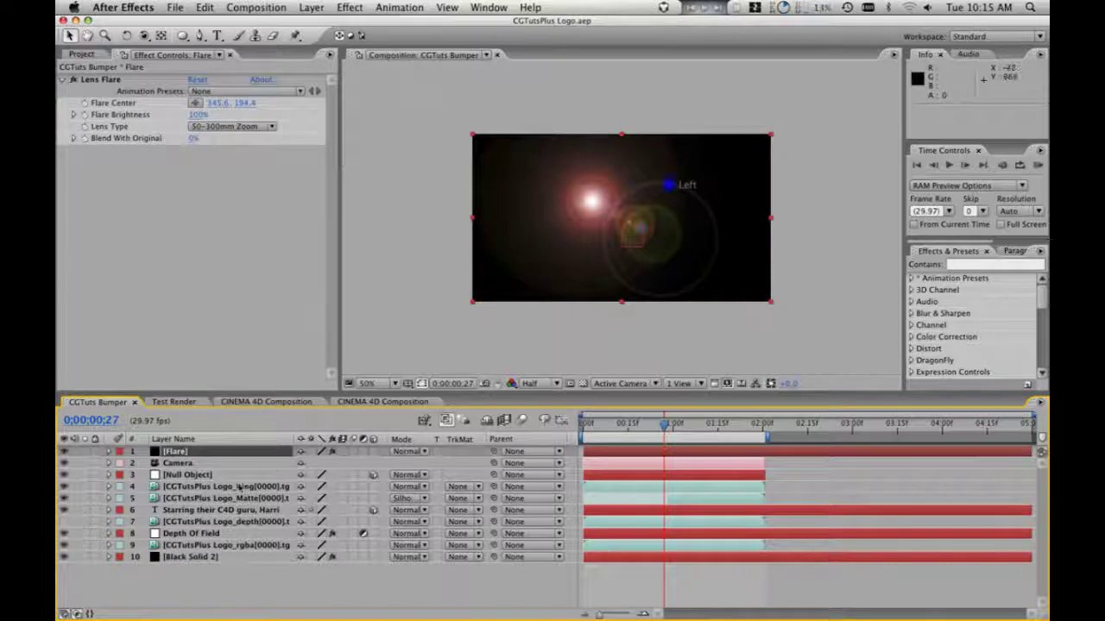
- Select the Null Object layer and scrub the timeline to check its motion against the flare, stopping at 0;00;00;10
click(191, 476)
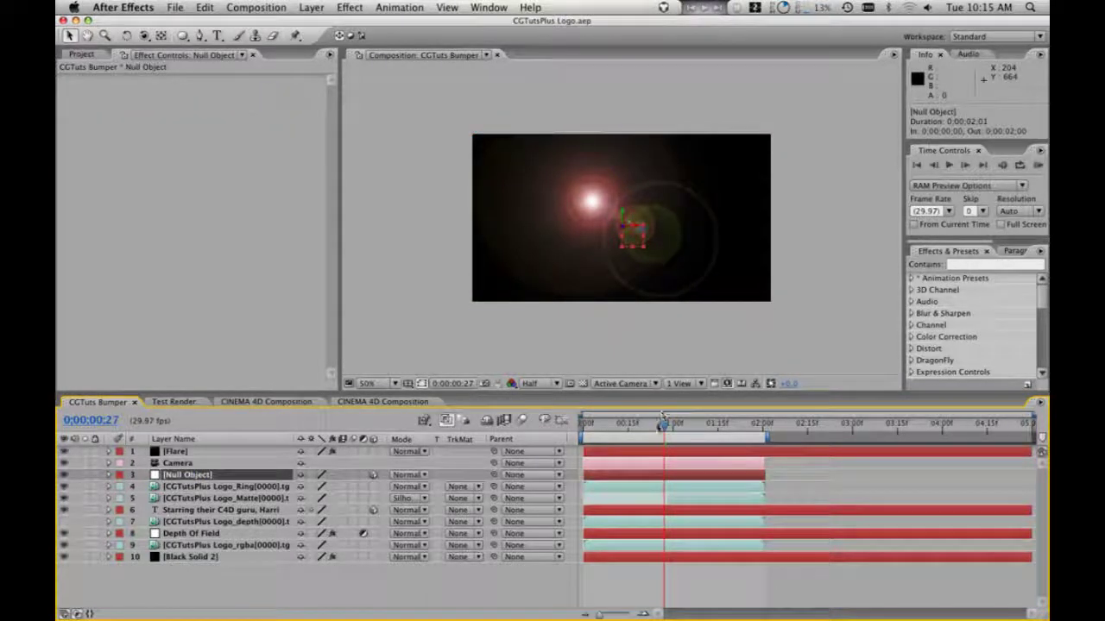
key(Home)
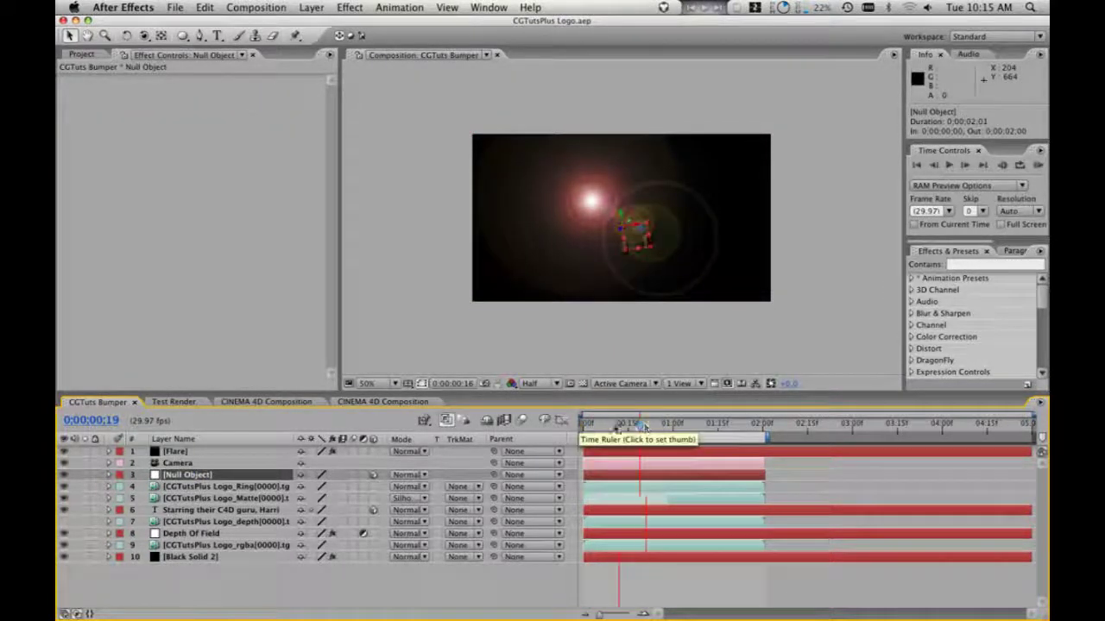
click(602, 424)
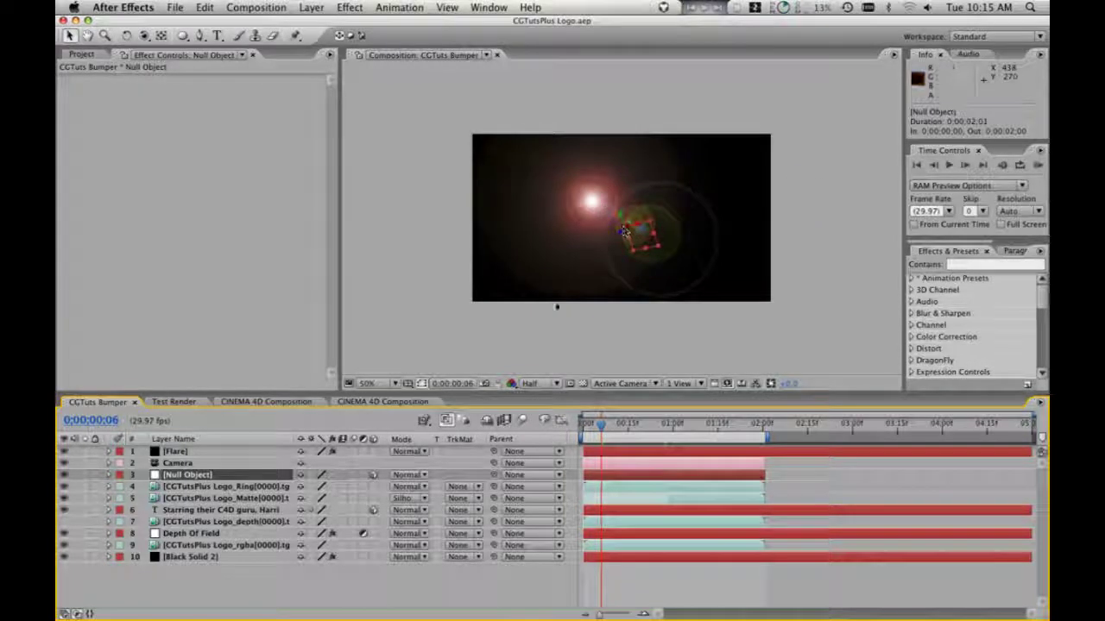
drag(601, 425, 612, 425)
- Move the Flare layer directly below the CGTutsPlus Logo_Matte layer, set its blending mode to Add, and save the project
click(218, 452)
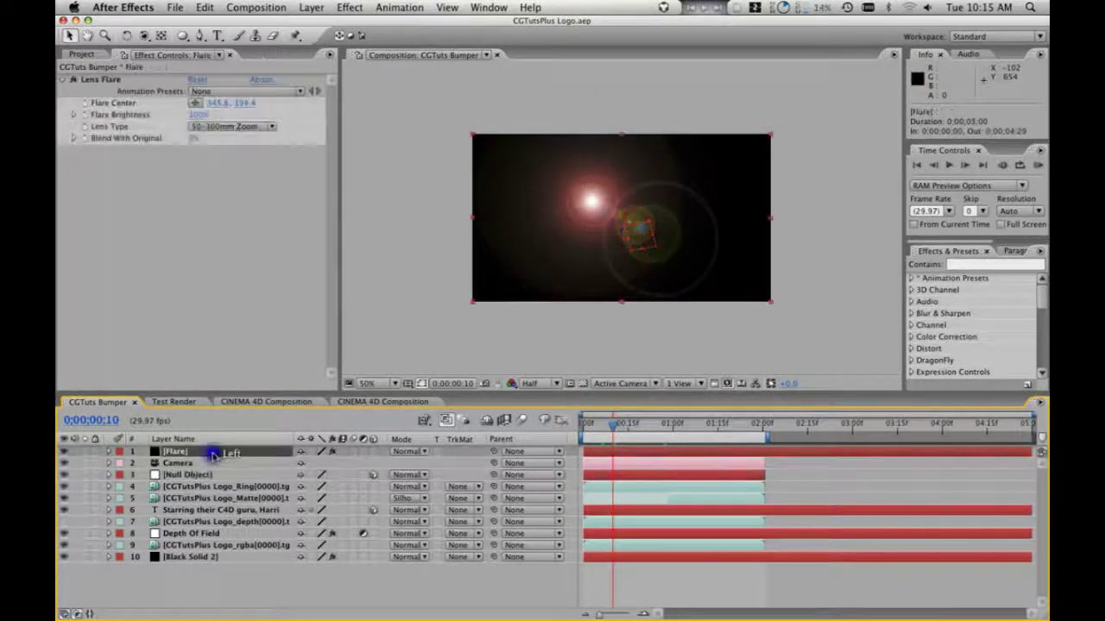
drag(203, 456, 203, 504)
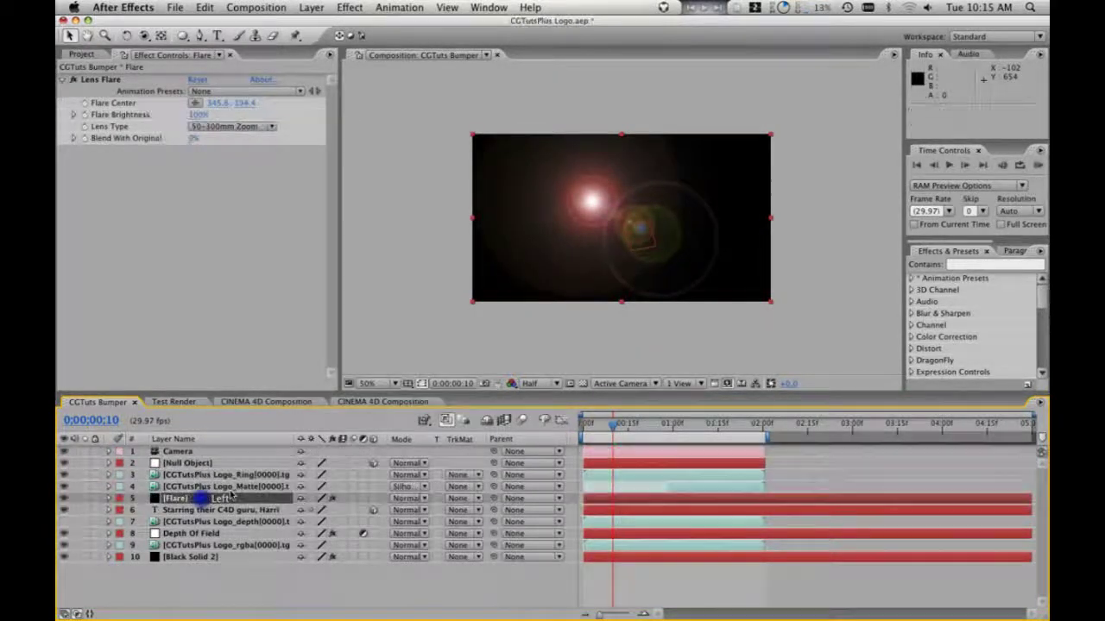
click(421, 498)
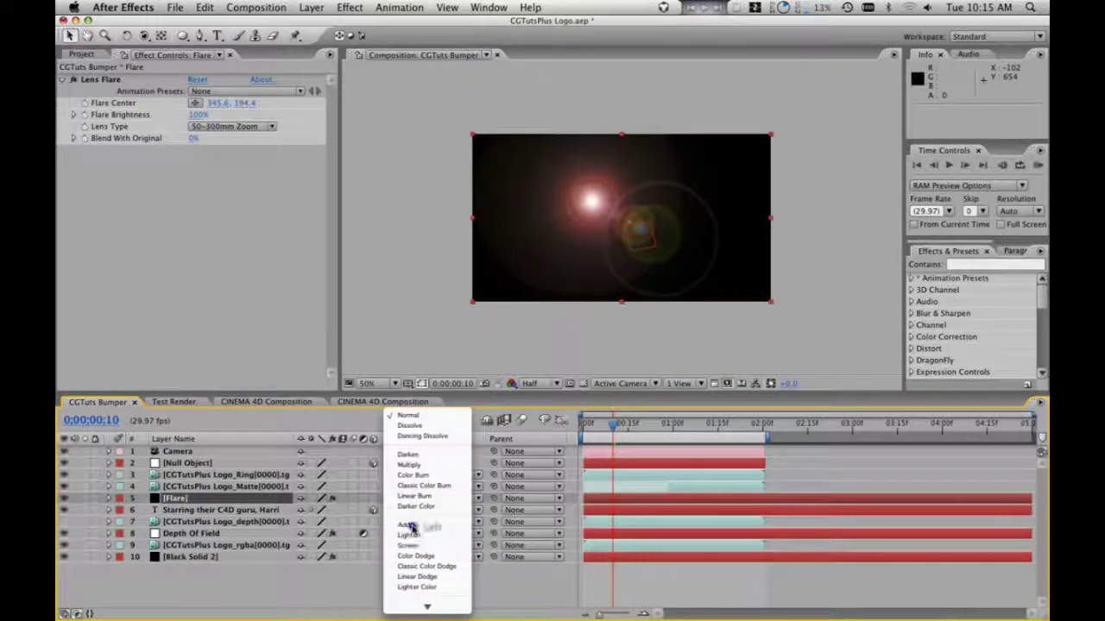
click(416, 525)
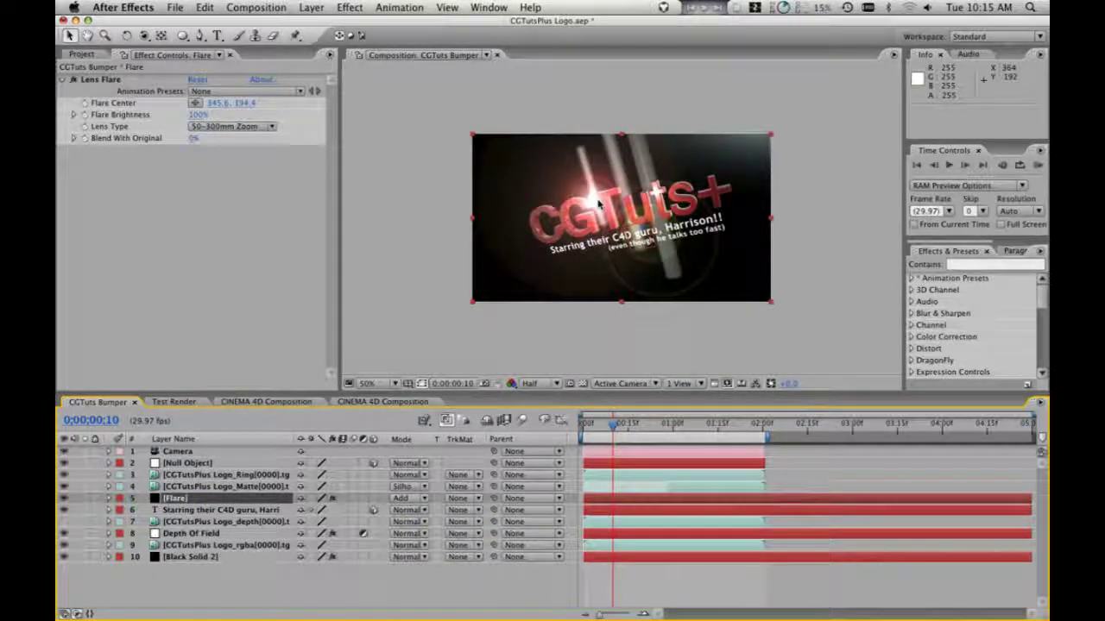
key(super+s)
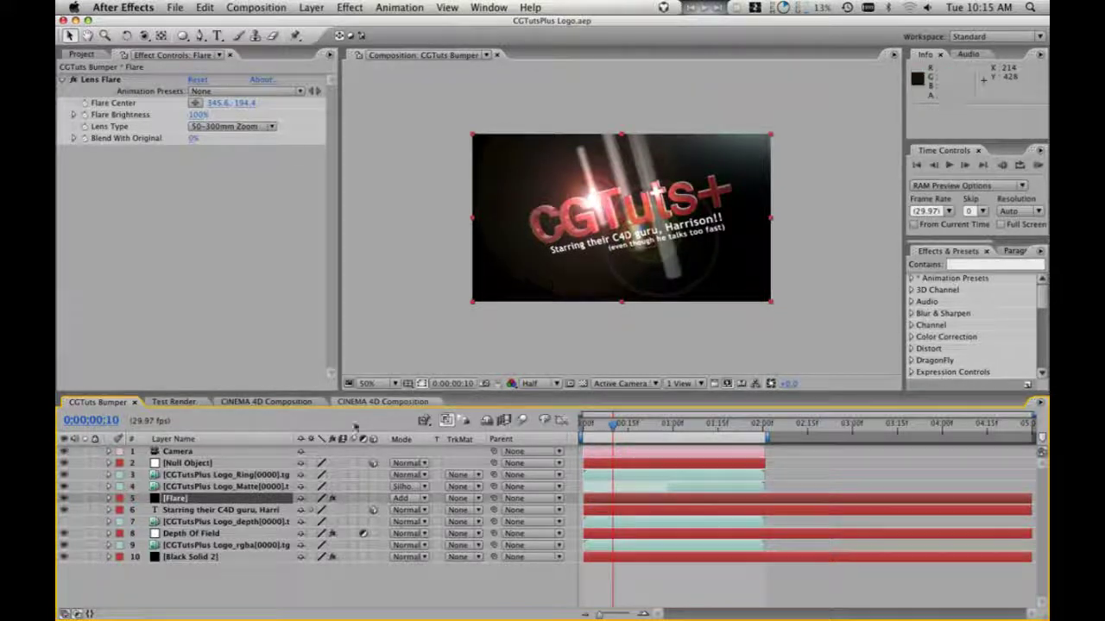
- Add an expression to the Flare layer's Lens Flare Flare Center property, keep the default text, and save the project
click(177, 498)
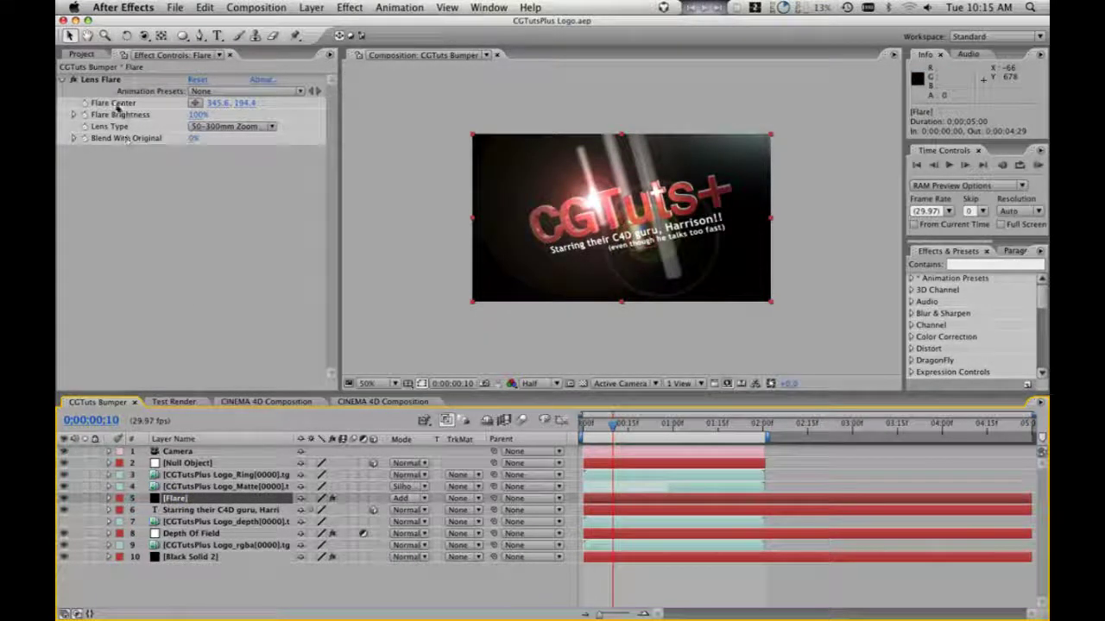
alt+click(84, 103)
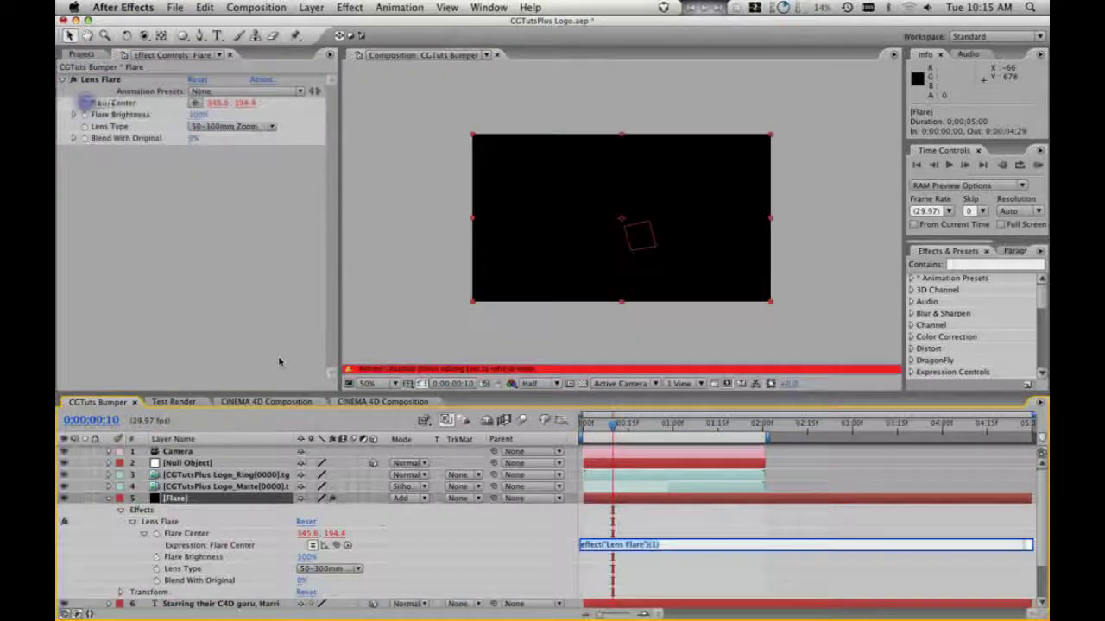
key(KP_Enter)
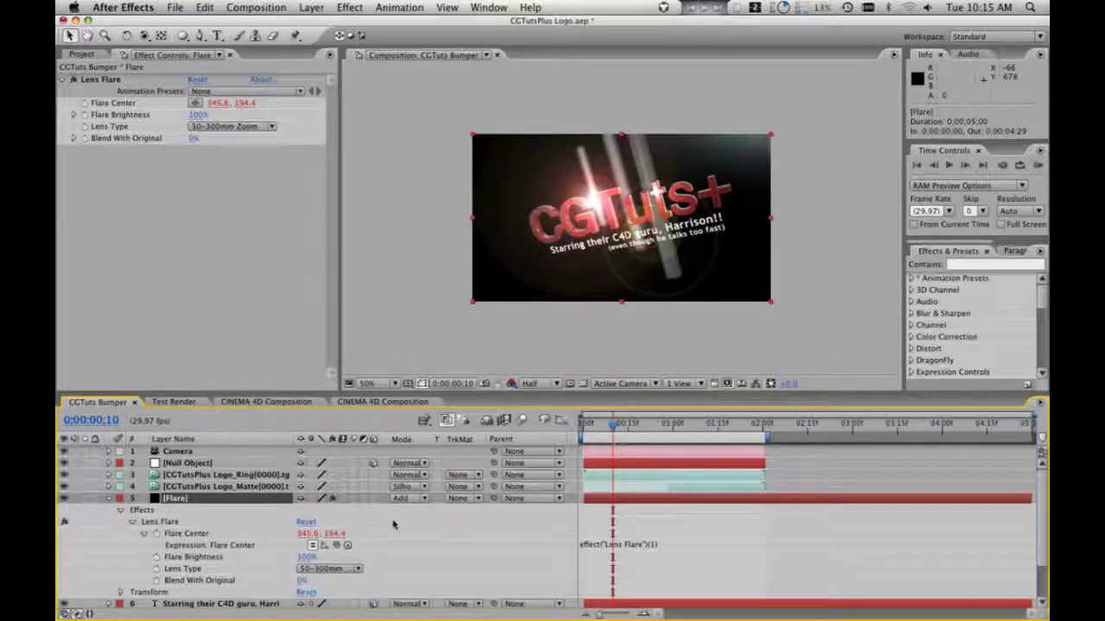
key(super+s)
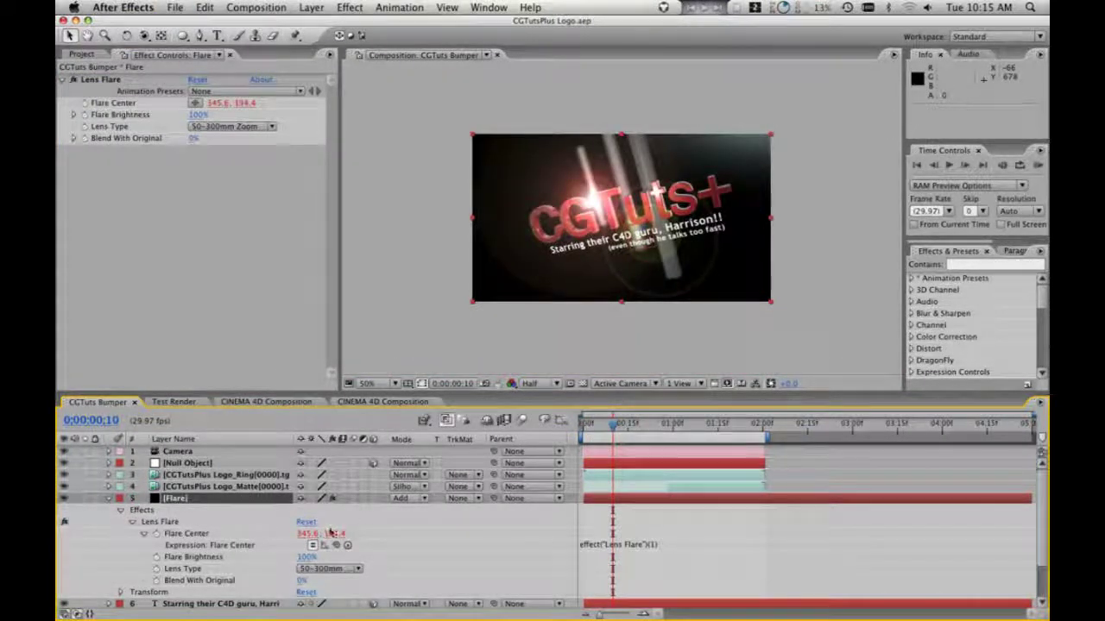
click(628, 546)
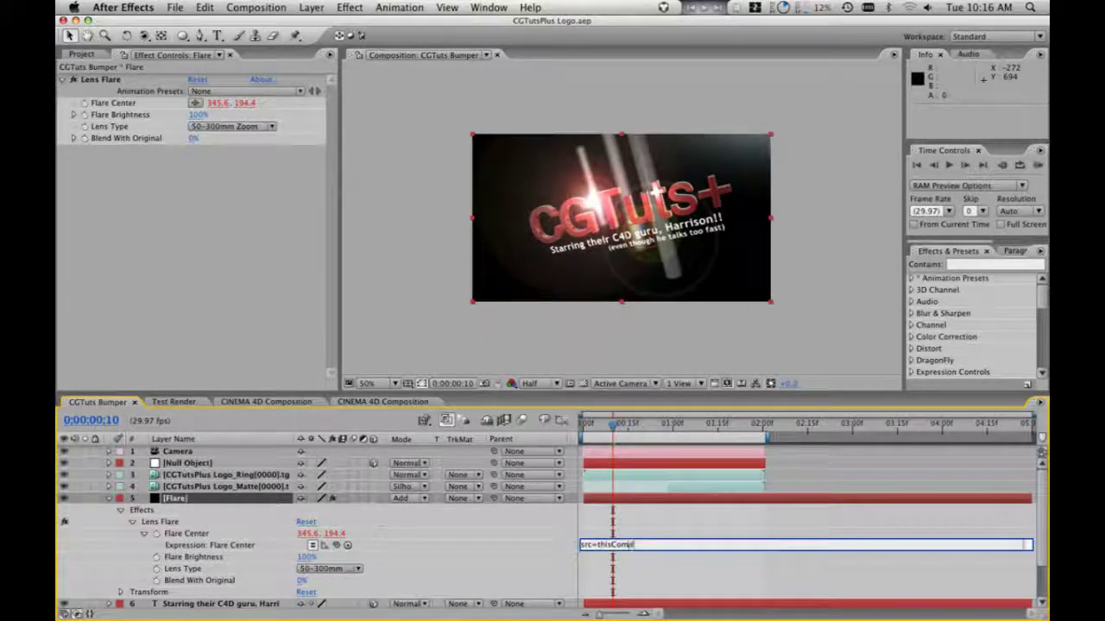
text(()
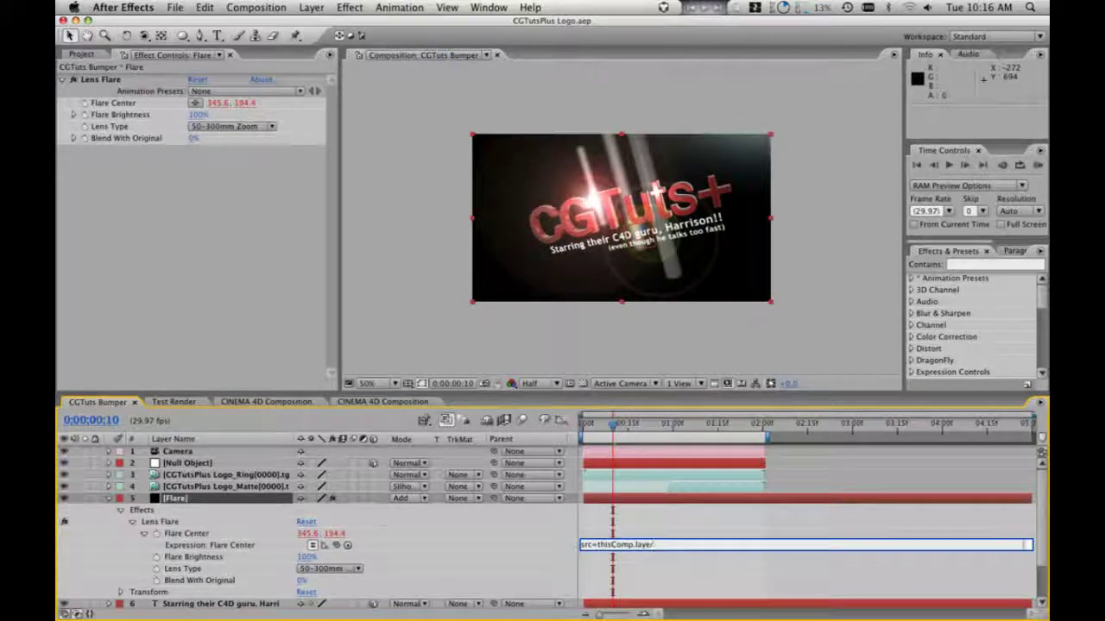
text(()
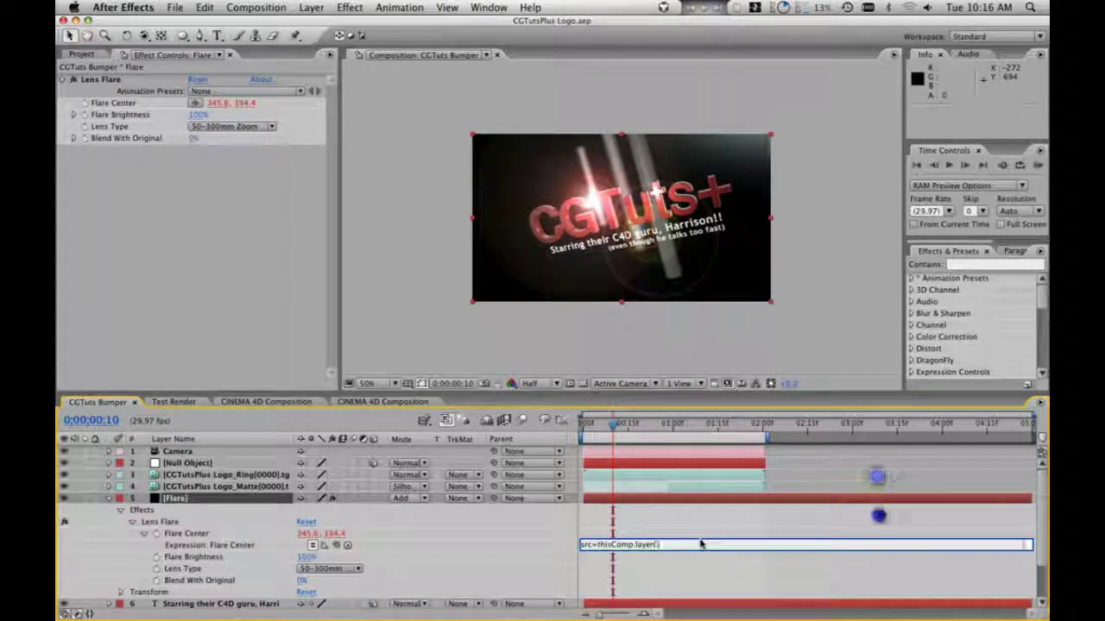
text(")
key(Escape)
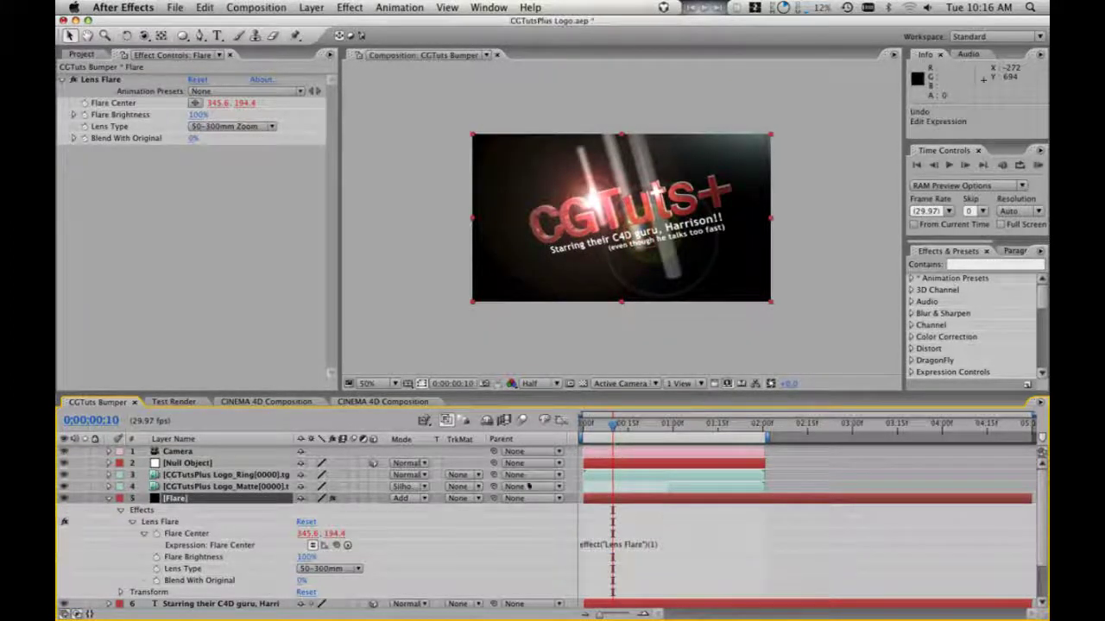
- Rename the Null Object layer to "Flare marker"
click(196, 463)
key(Return)
text(Flare M)
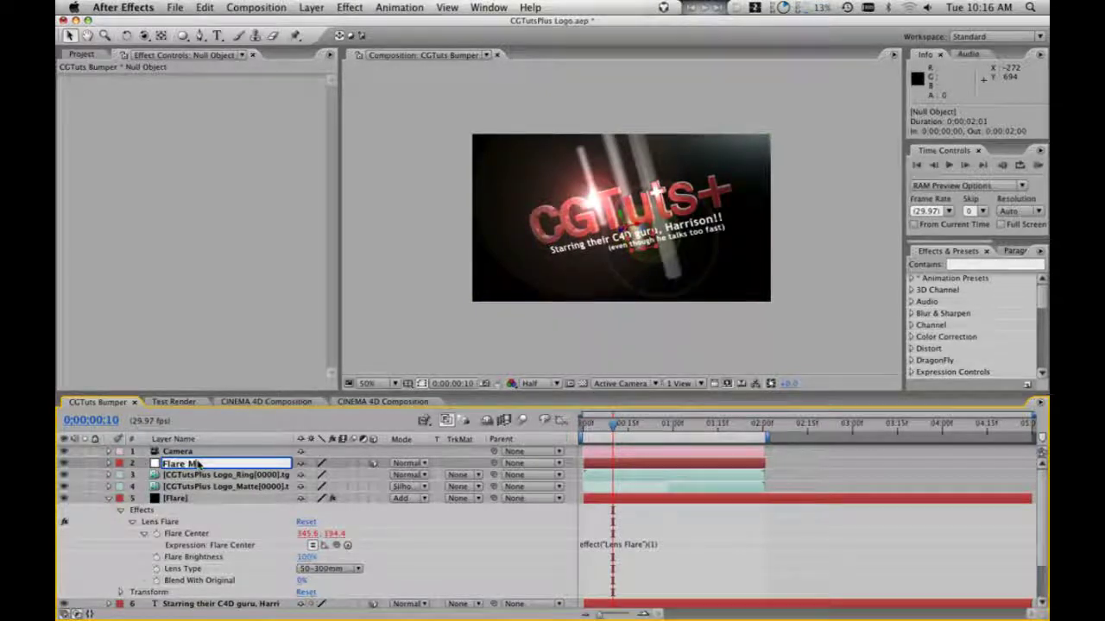
text(arker)
key(Return)
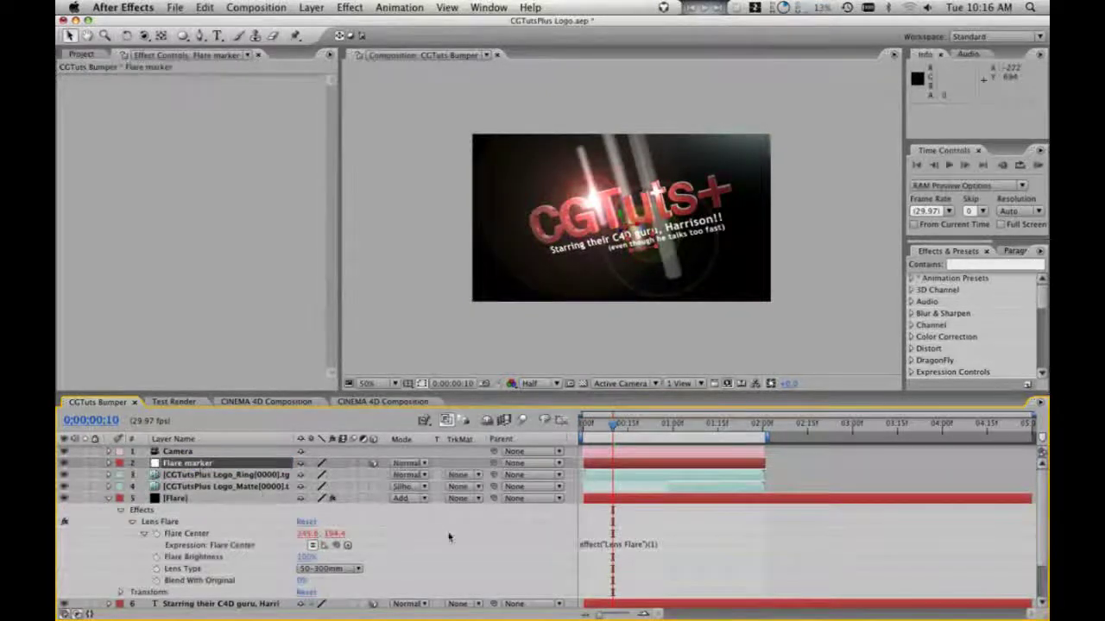
- Replace the Flare Center expression with src=thisComp.layer("Flare marker"); src.toComp(src.anchorPoint)
click(611, 546)
text(src)
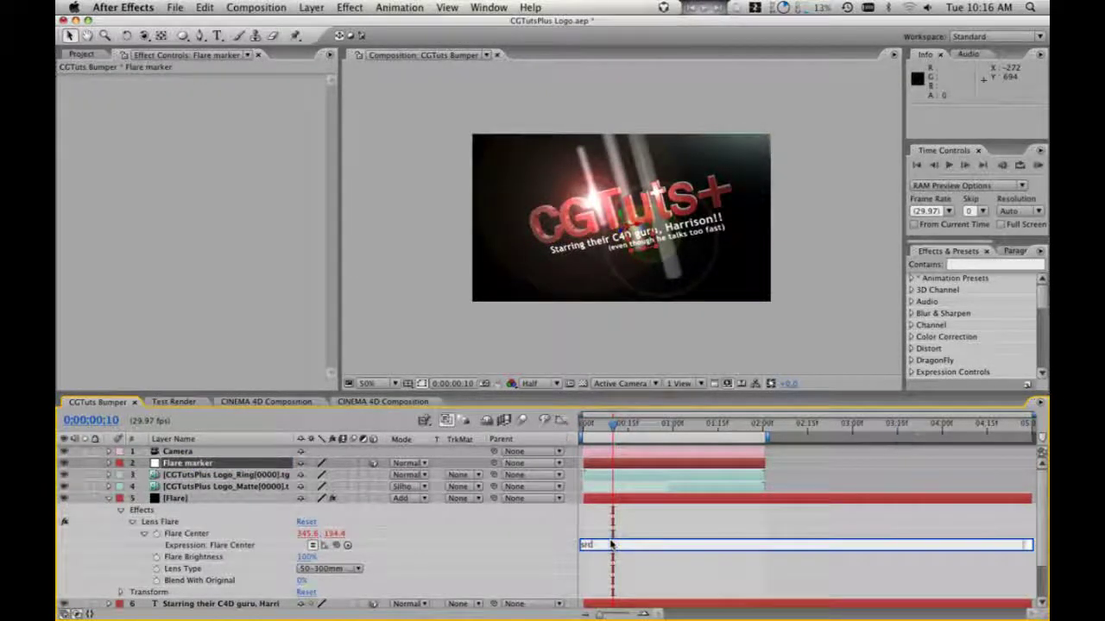
text(=thisComp.layer)
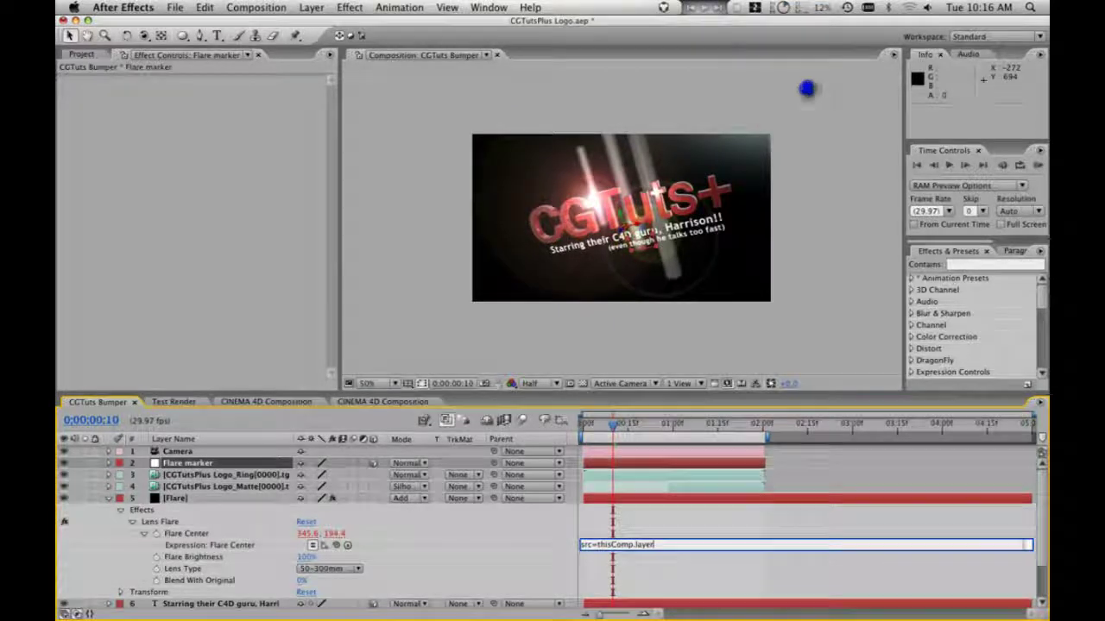
text(("Flare)
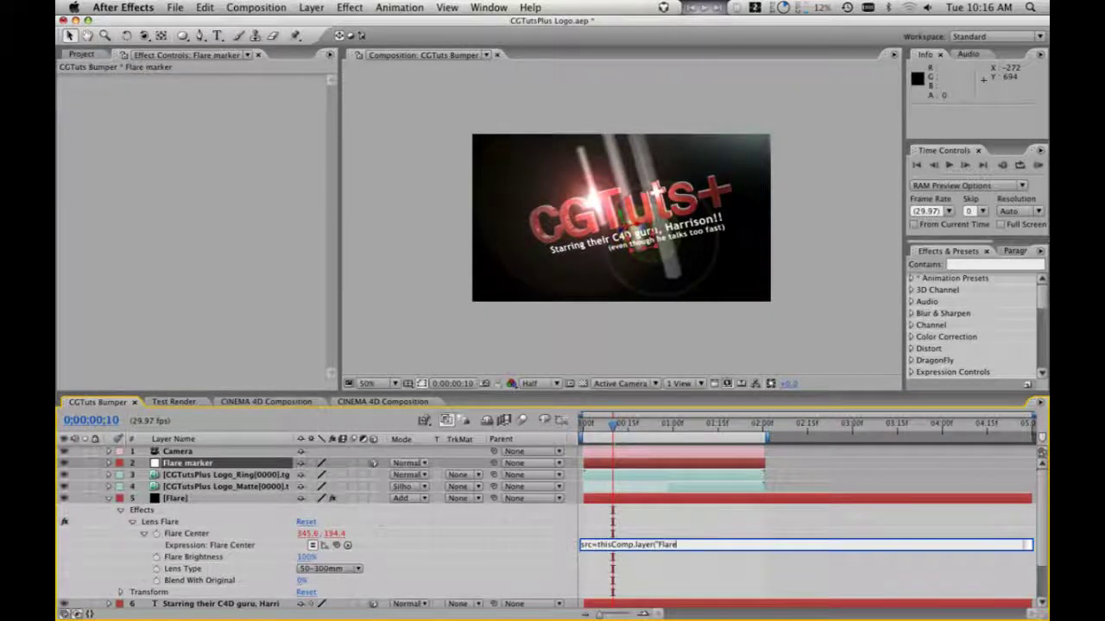
text( marker"))
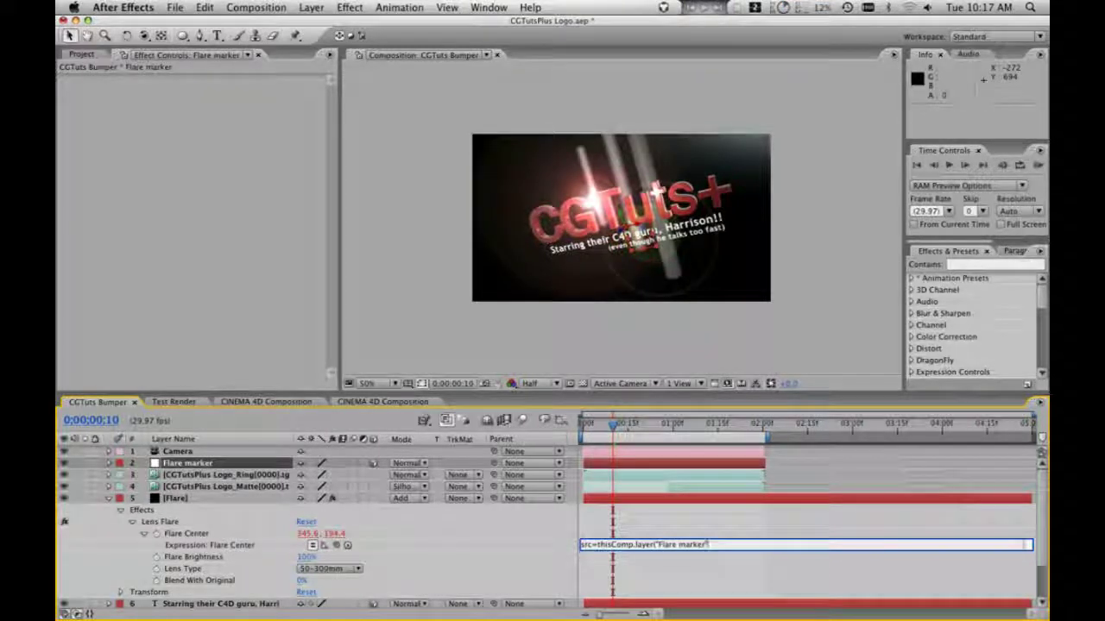
text(;)
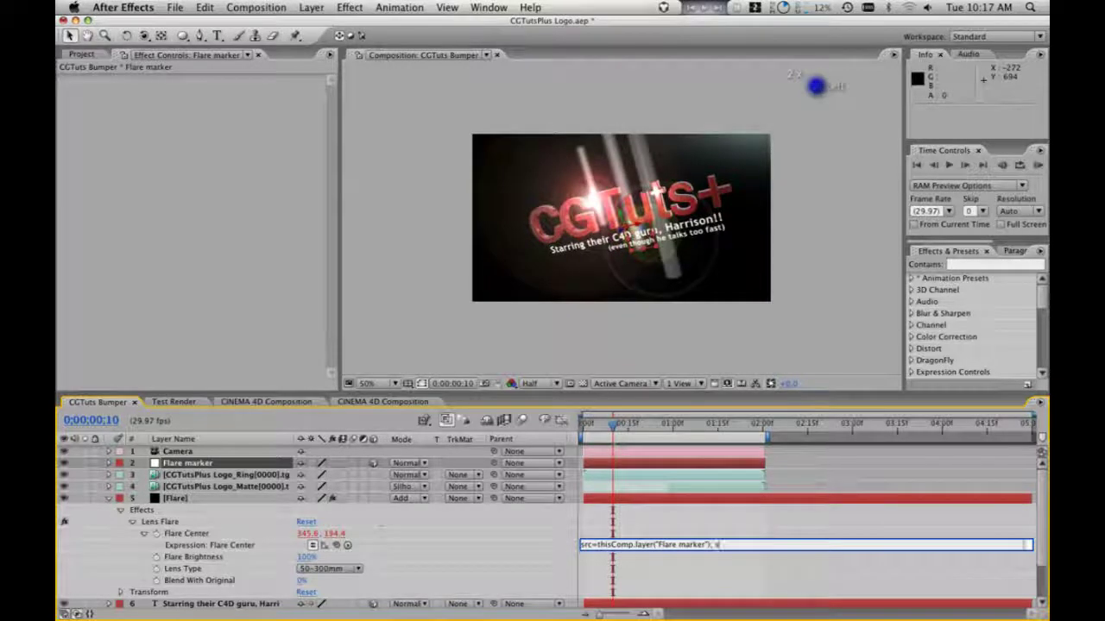
text(src.t)
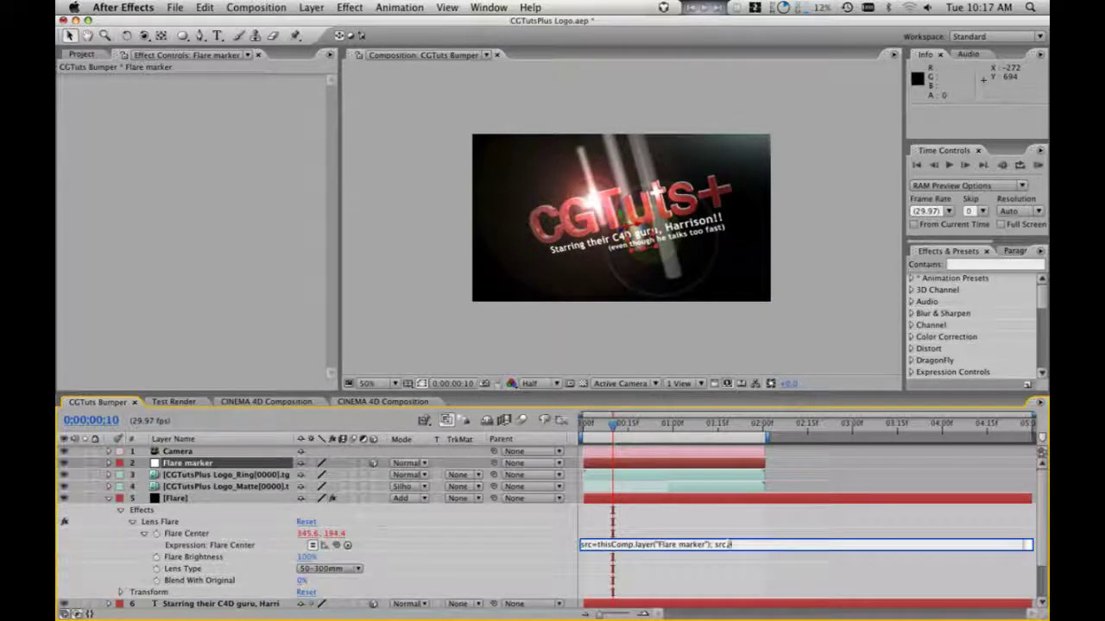
text(oComp)
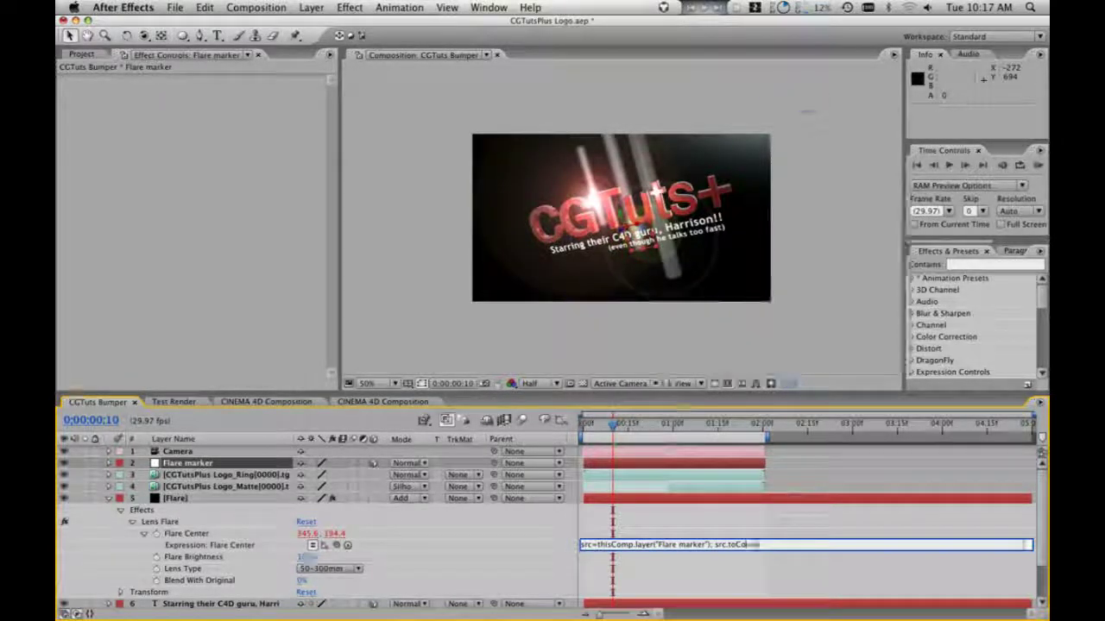
text(()
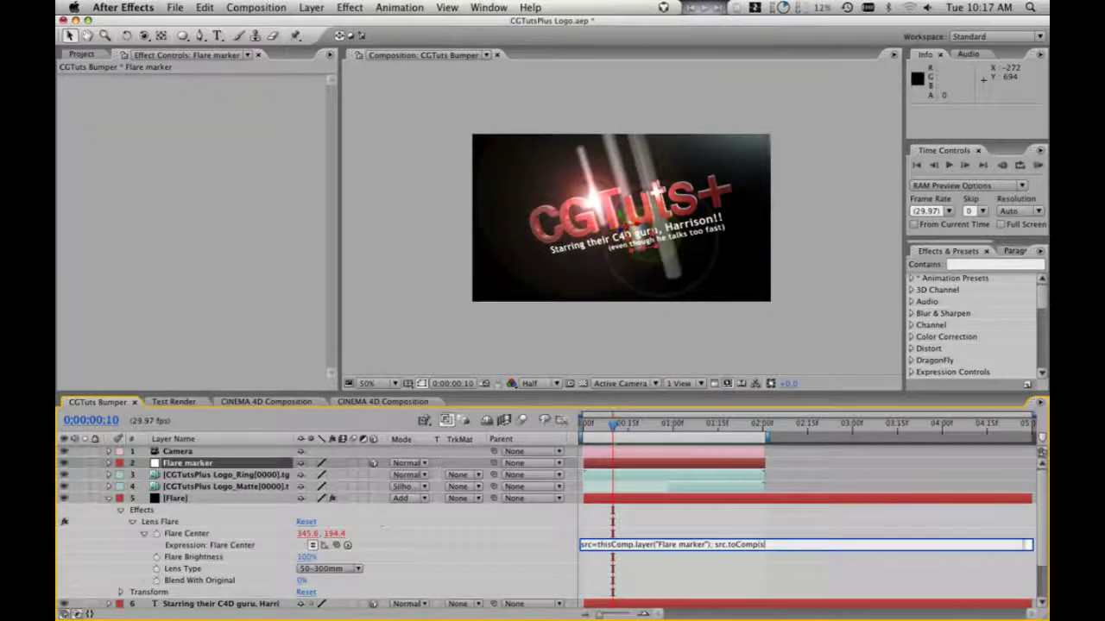
text(src.an)
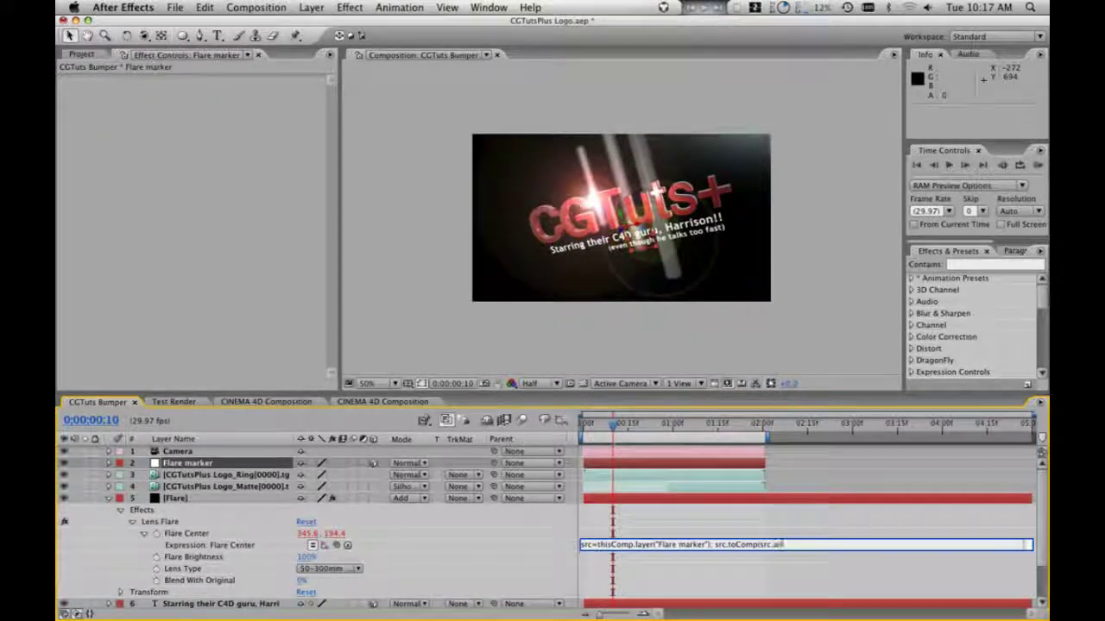
text(chorPoint)
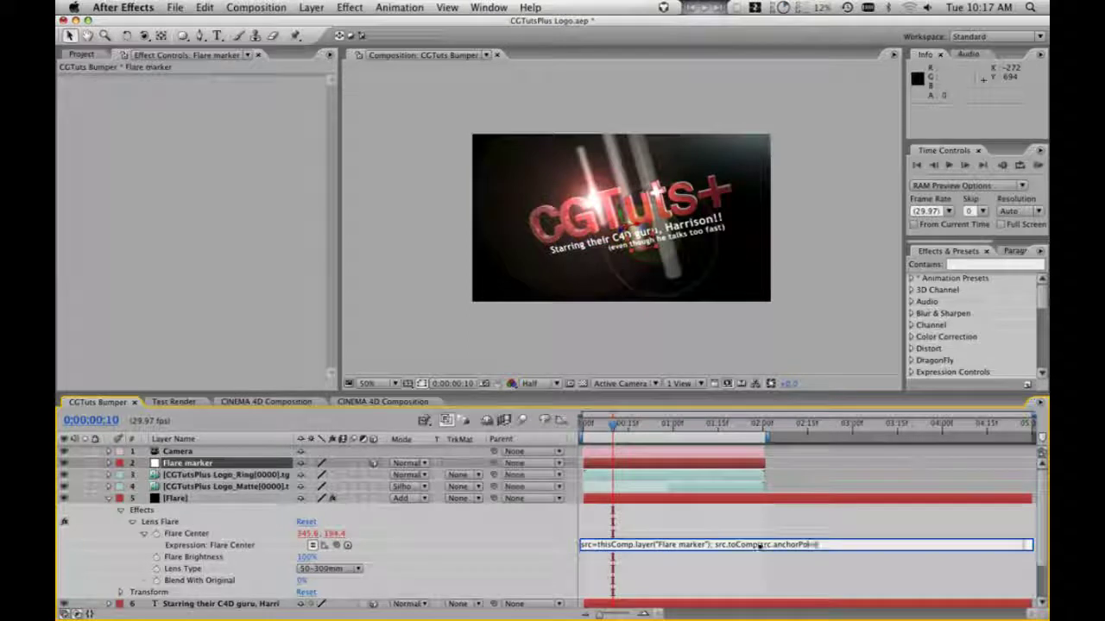
text())
key(KP_Enter)
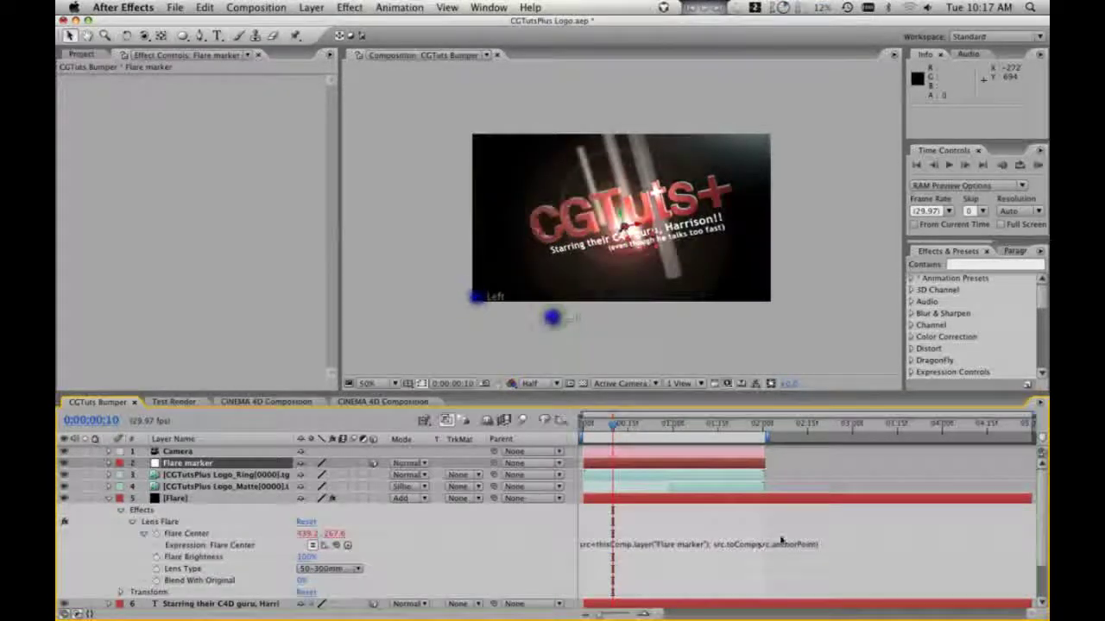
- Collapse the Flare layer's properties and reveal only its Flare Center expression
click(183, 464)
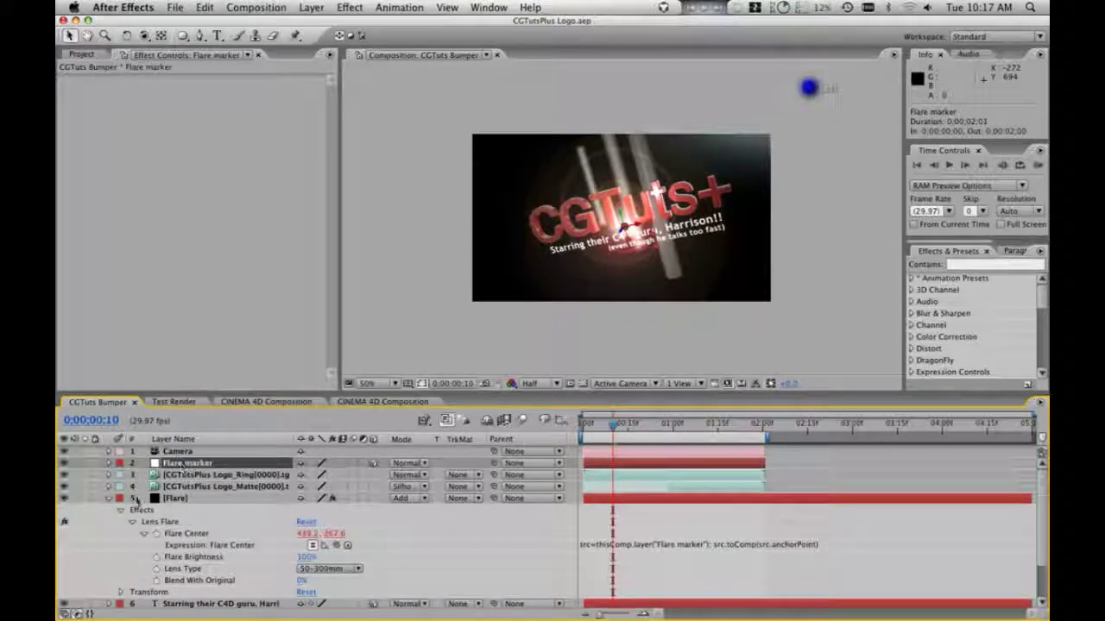
click(109, 498)
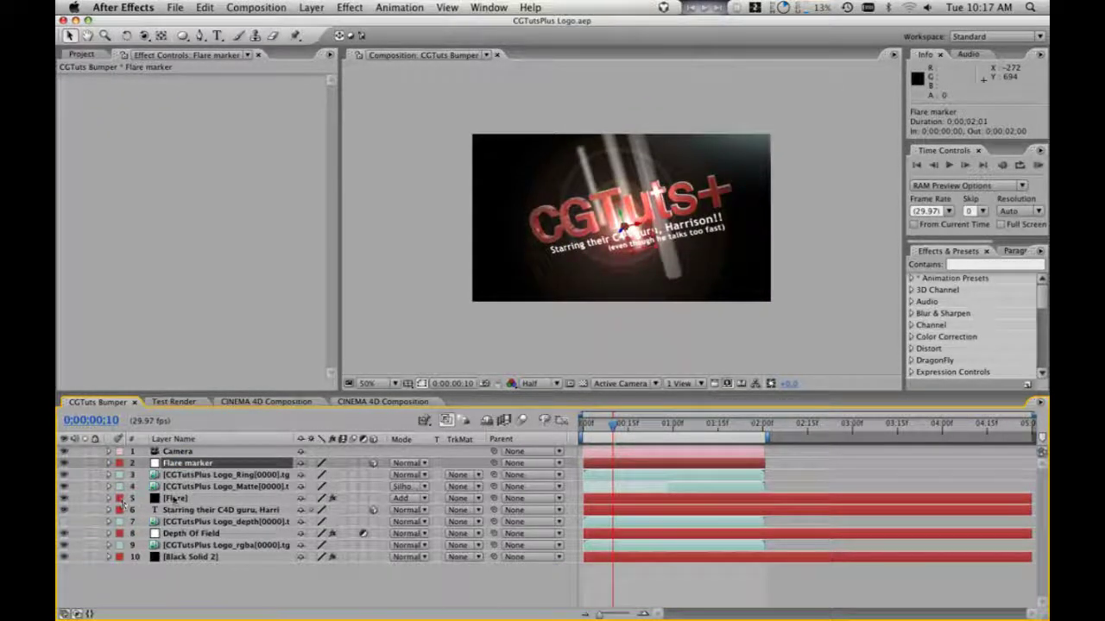
click(174, 499)
key(e)
key(e)
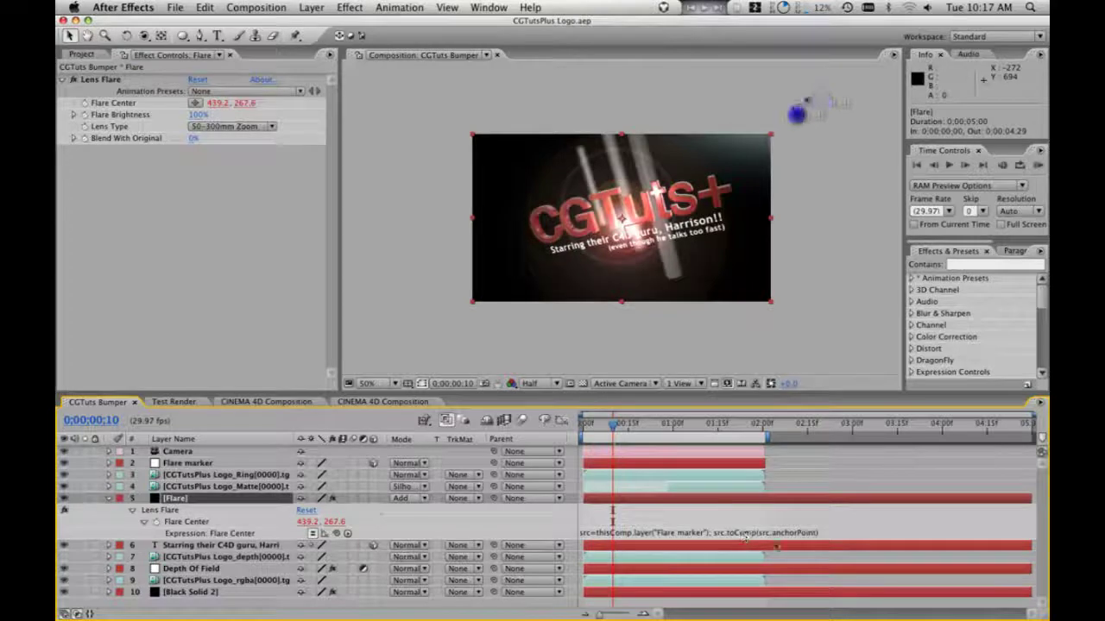
- Show the Flare marker layer's Anchor Point, followed by its Position property
click(165, 464)
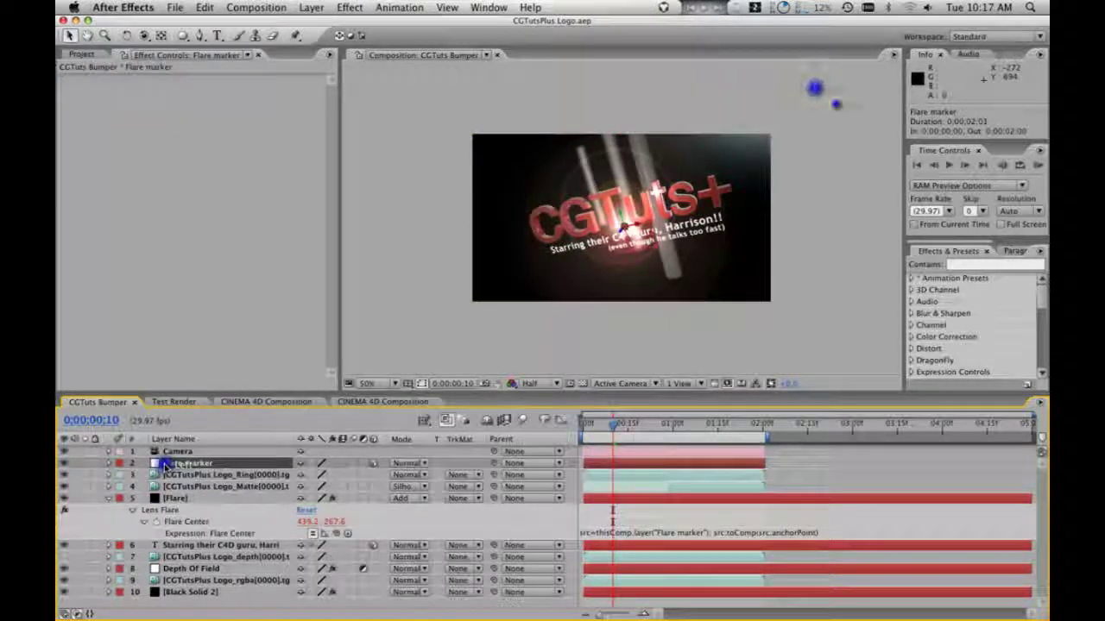
key(a)
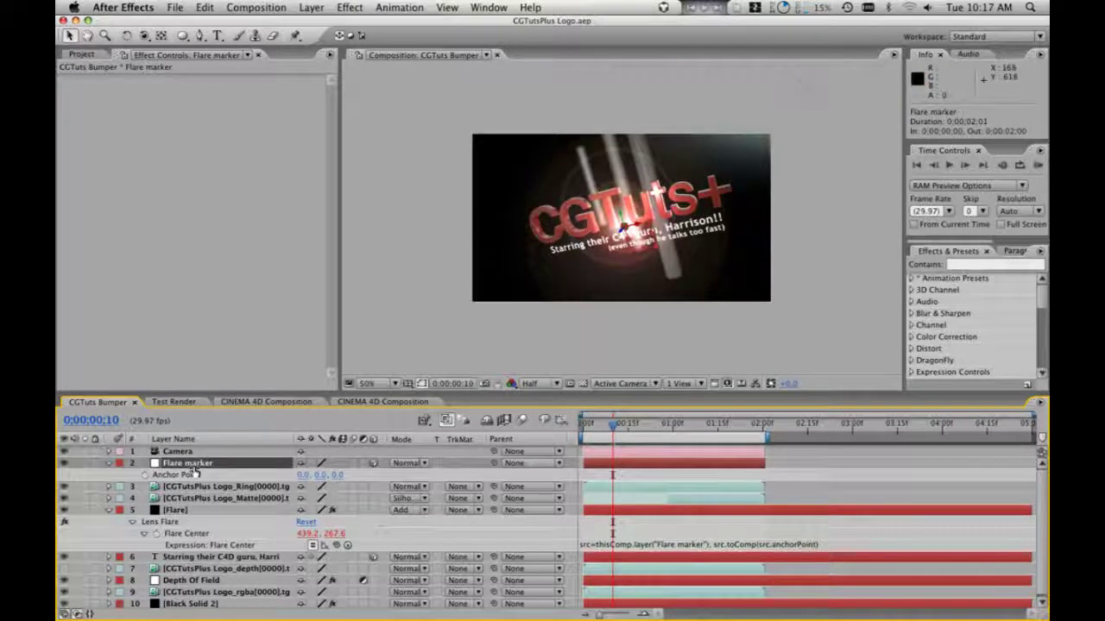
key(p)
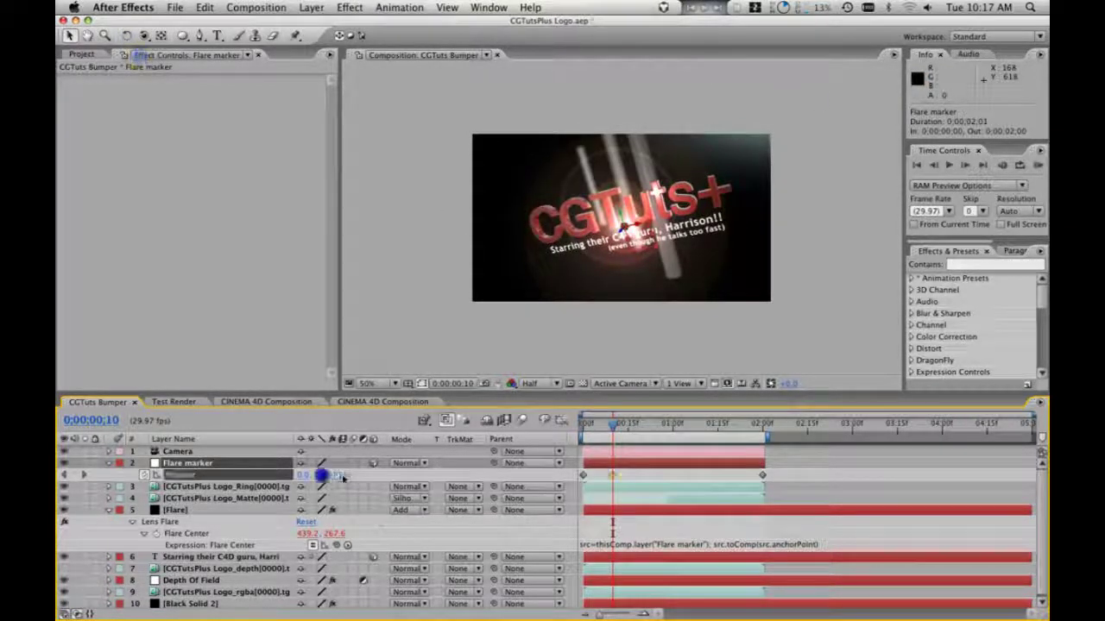
- Try a Y position of 569 for the Flare marker at 0;00;00;10, reset it to 0, and delete the test keyframe
drag(320, 474, 818, 98)
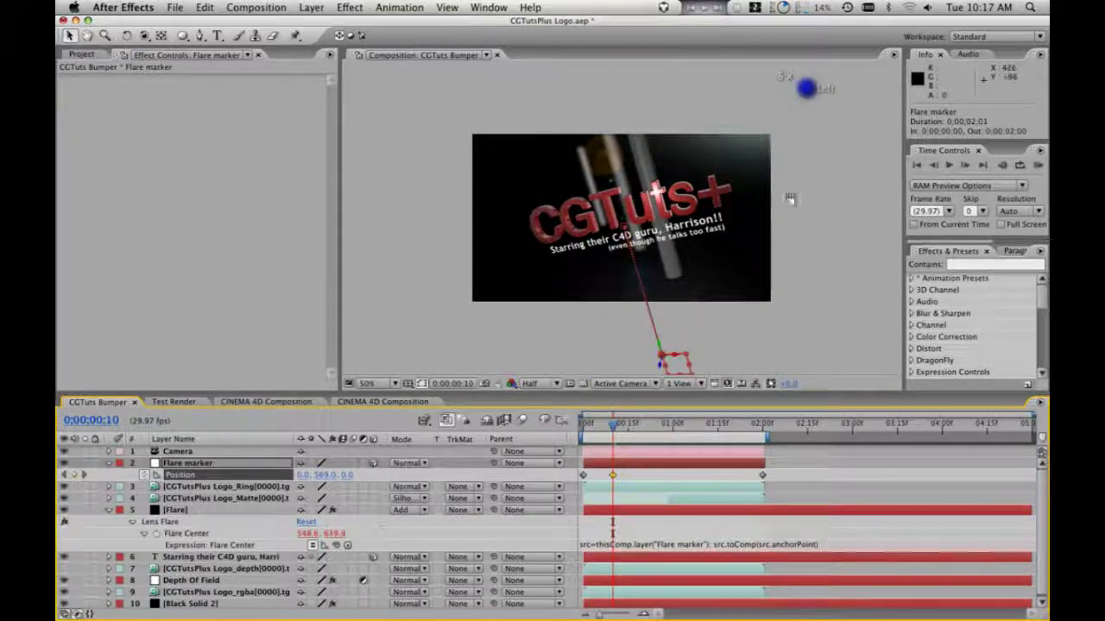
click(320, 474)
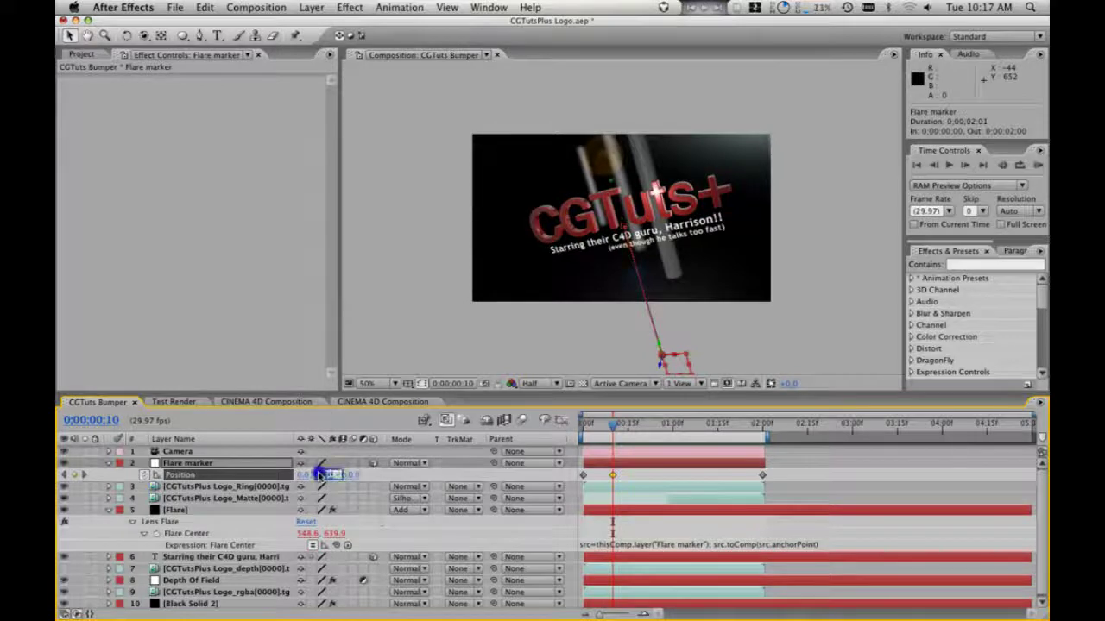
text(0.0, 0.0, 0.0)
key(Return)
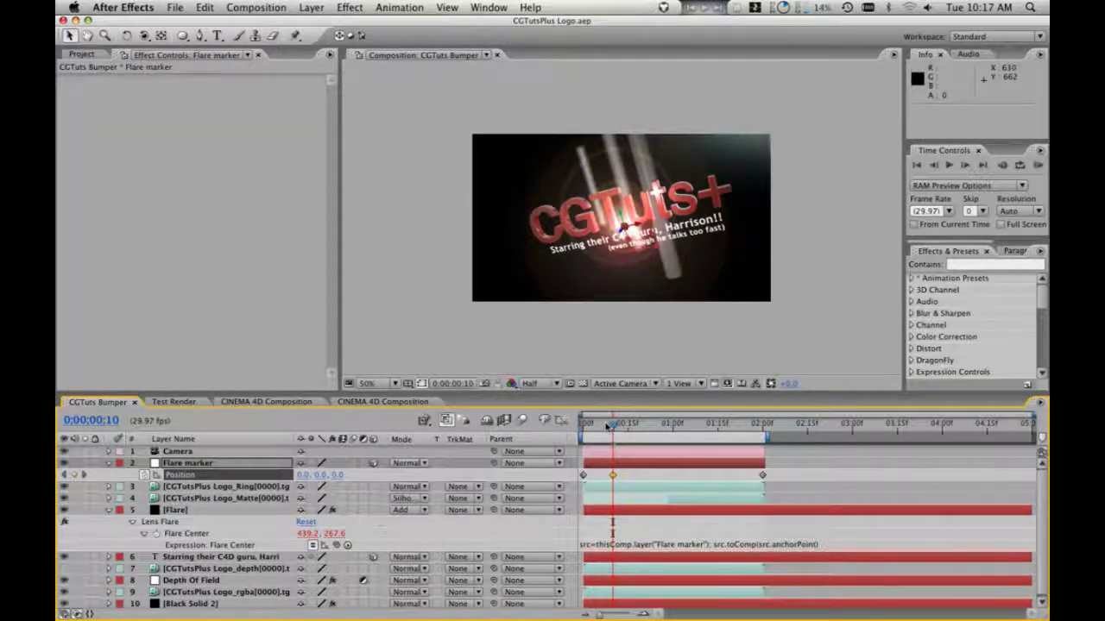
click(613, 475)
key(Delete)
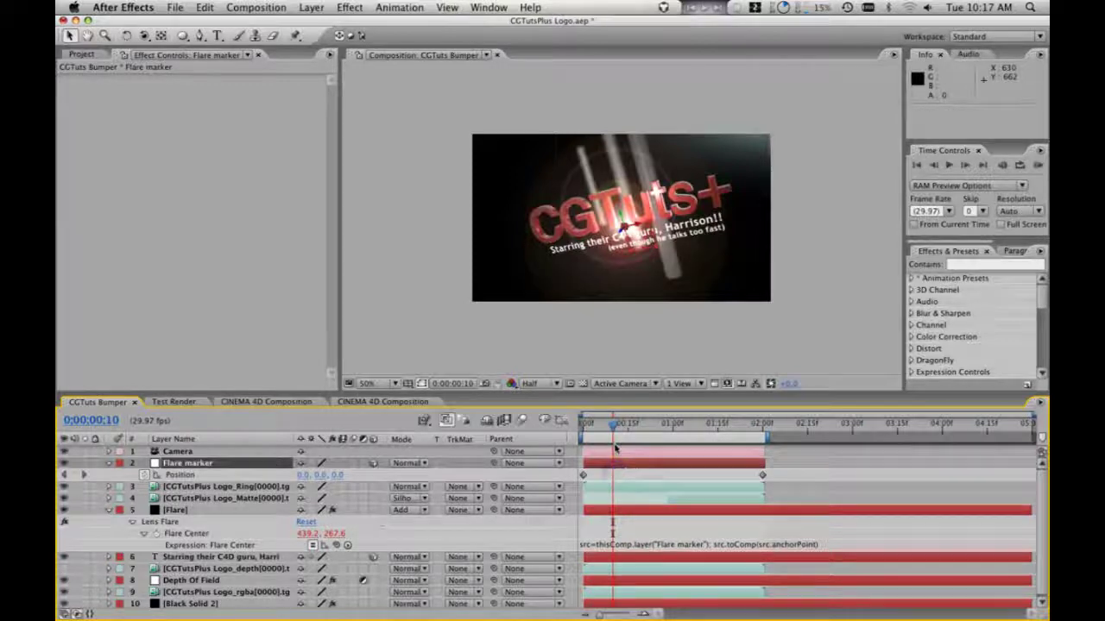
- Solo the Flare and Flare marker layers and move the current time to 0;00;00;13
drag(611, 430, 615, 429)
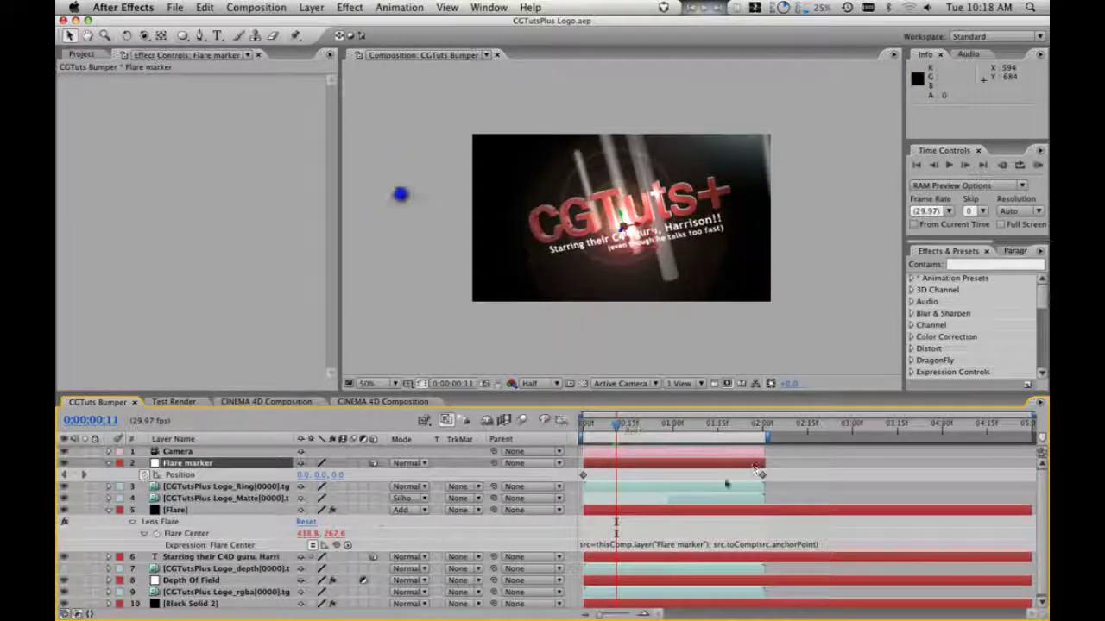
click(84, 510)
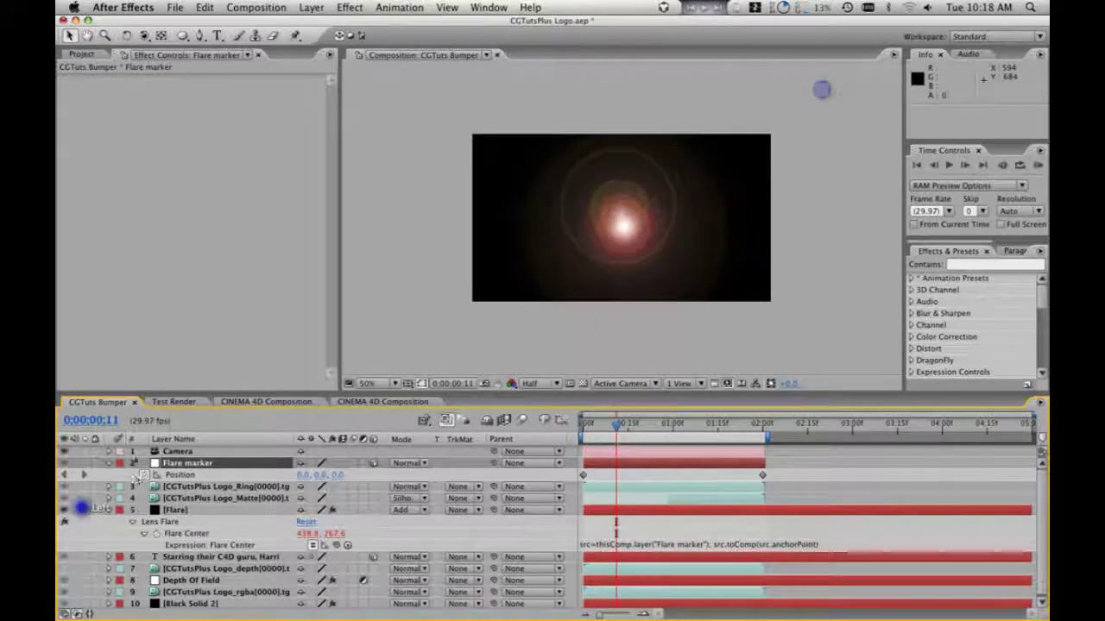
click(84, 464)
key(period)
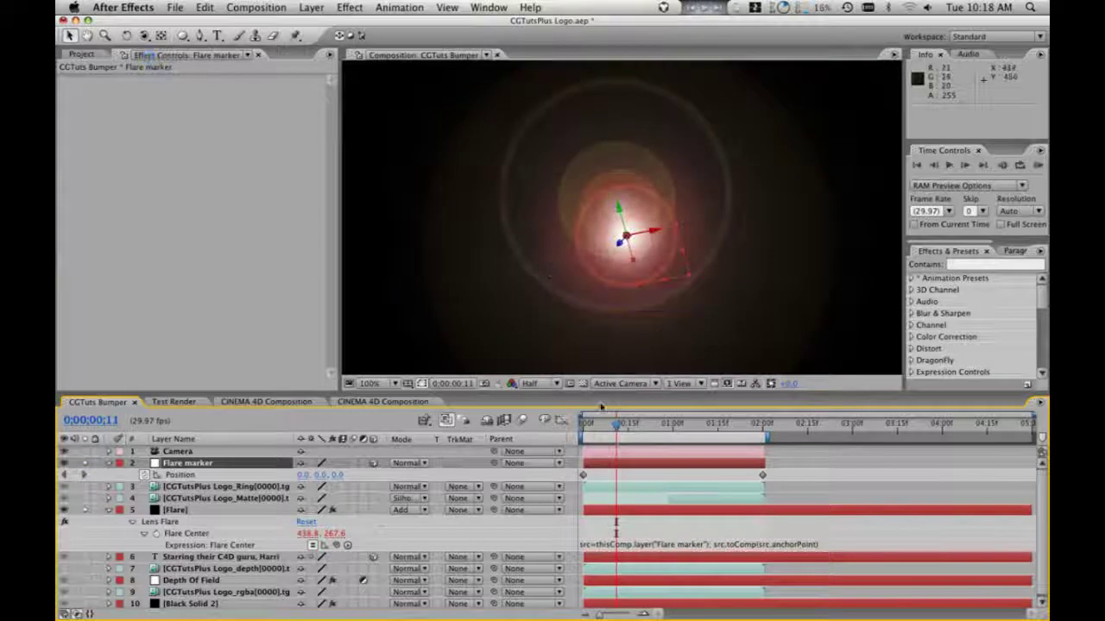
drag(616, 429, 622, 428)
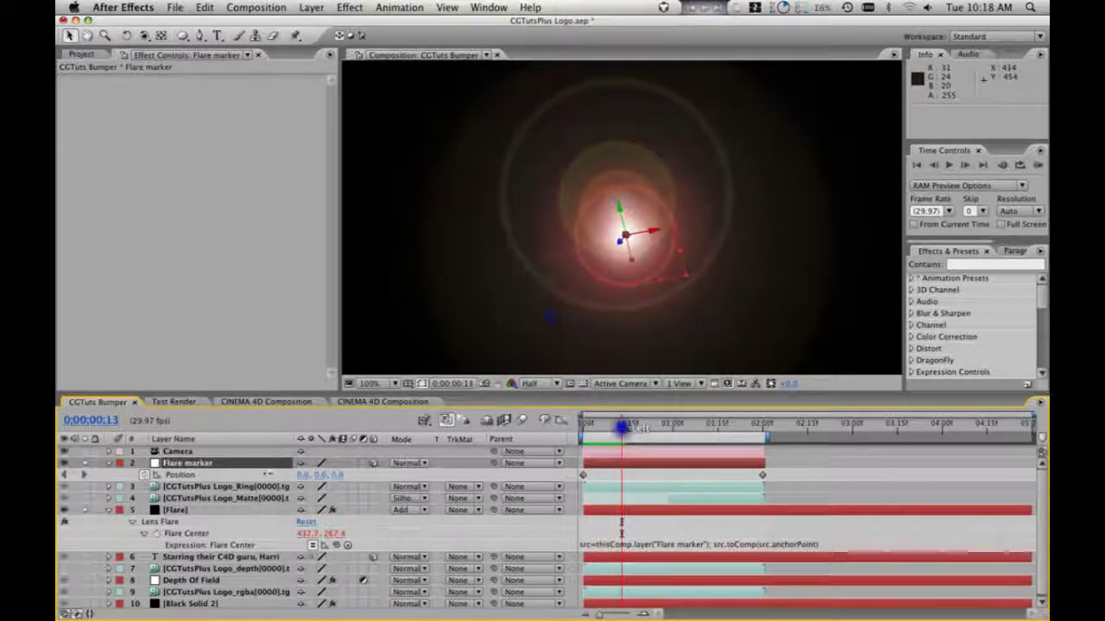
- Try moving the Flare marker to about 163, -84, 798 at 0;00;00;13, and undo the Z change
drag(303, 475, 413, 469)
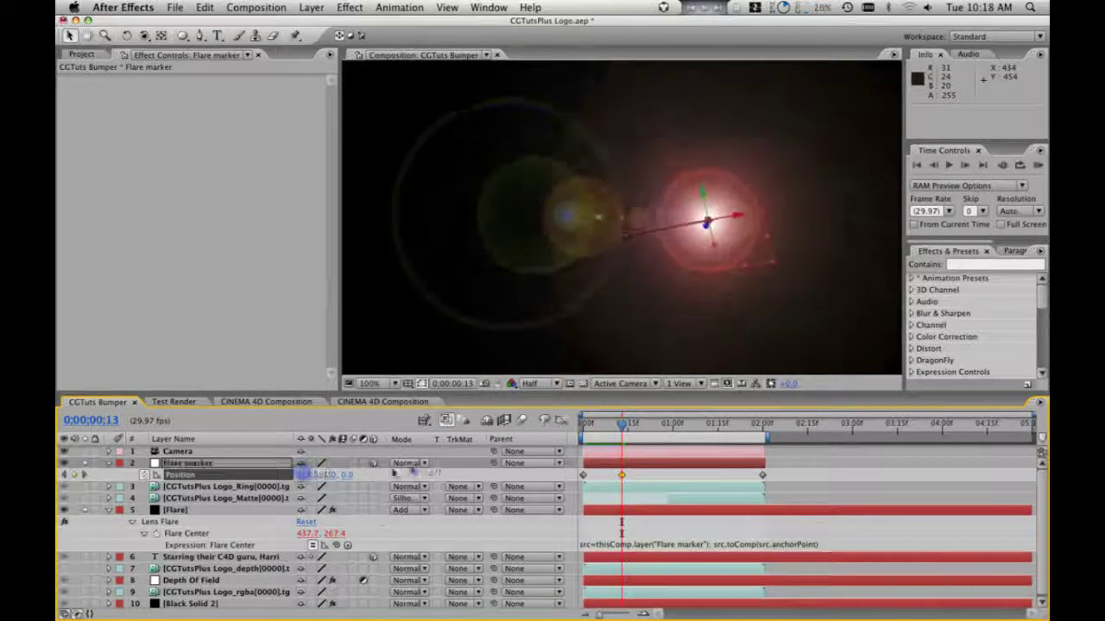
mouse_move(344, 475)
mouse_down()
mouse_move(278, 463)
mouse_move(362, 475)
mouse_move(890, 456)
mouse_up()
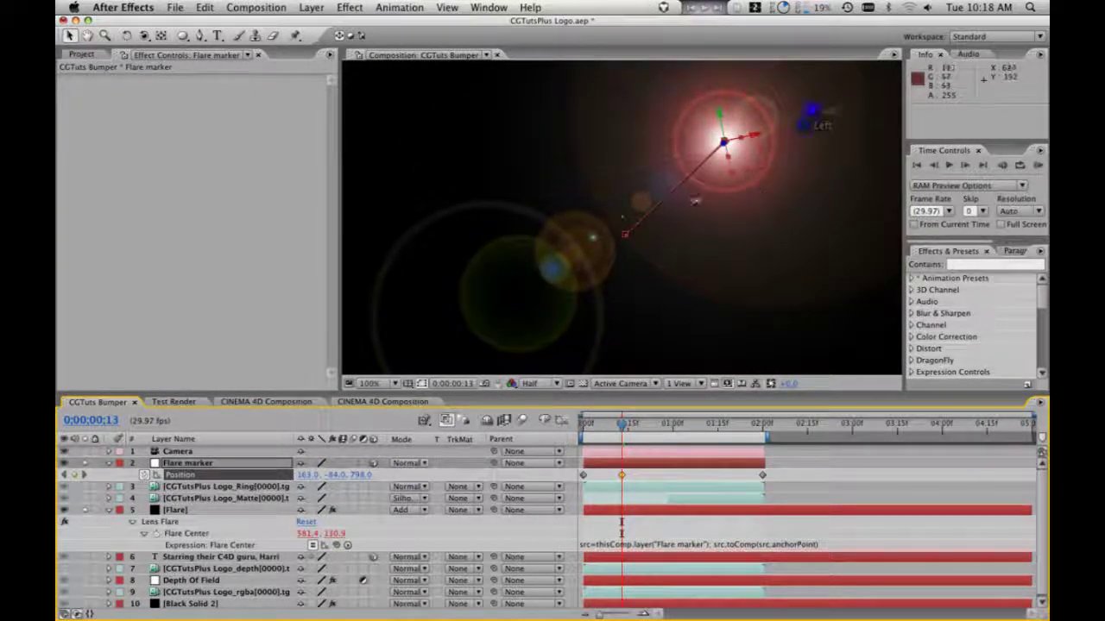
key(super+z)
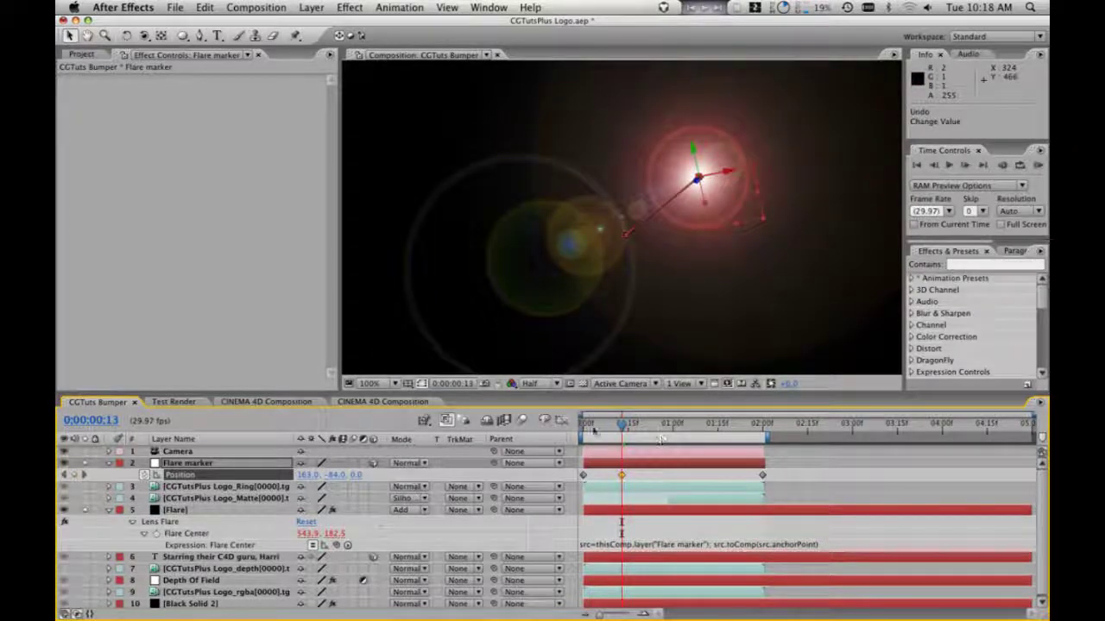
- Scrub through the test motion to 0;00;00;12, delete the Flare marker's Position keyframe at 0;00;00;13, and save the project
click(597, 423)
mouse_move(602, 426)
mouse_down()
mouse_move(706, 438)
mouse_move(619, 428)
mouse_up()
click(620, 474)
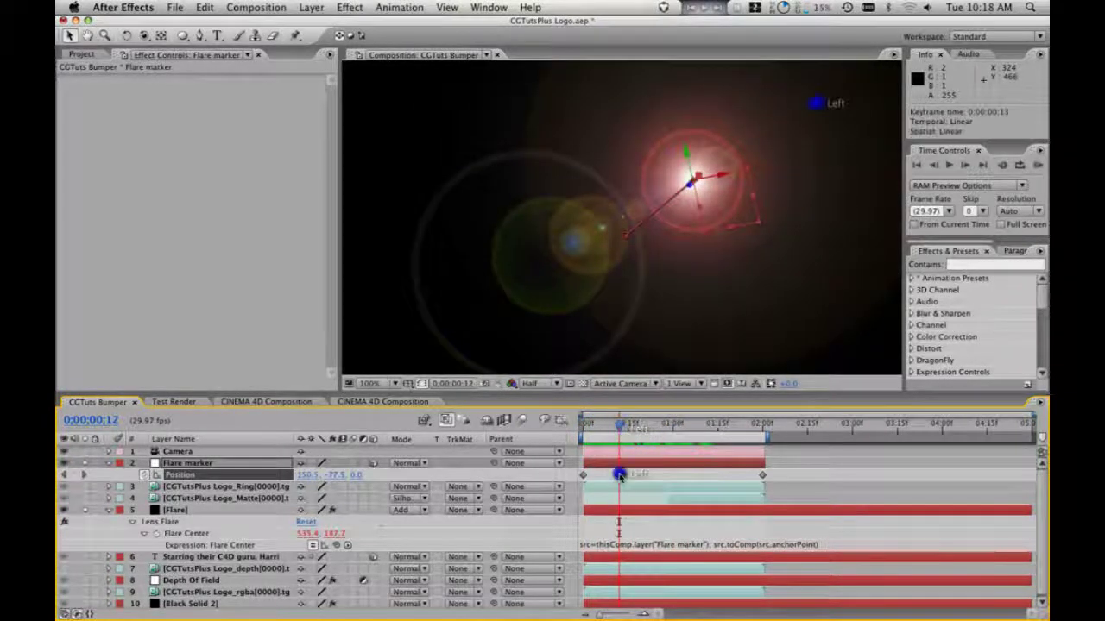
key(Delete)
key(super+s)
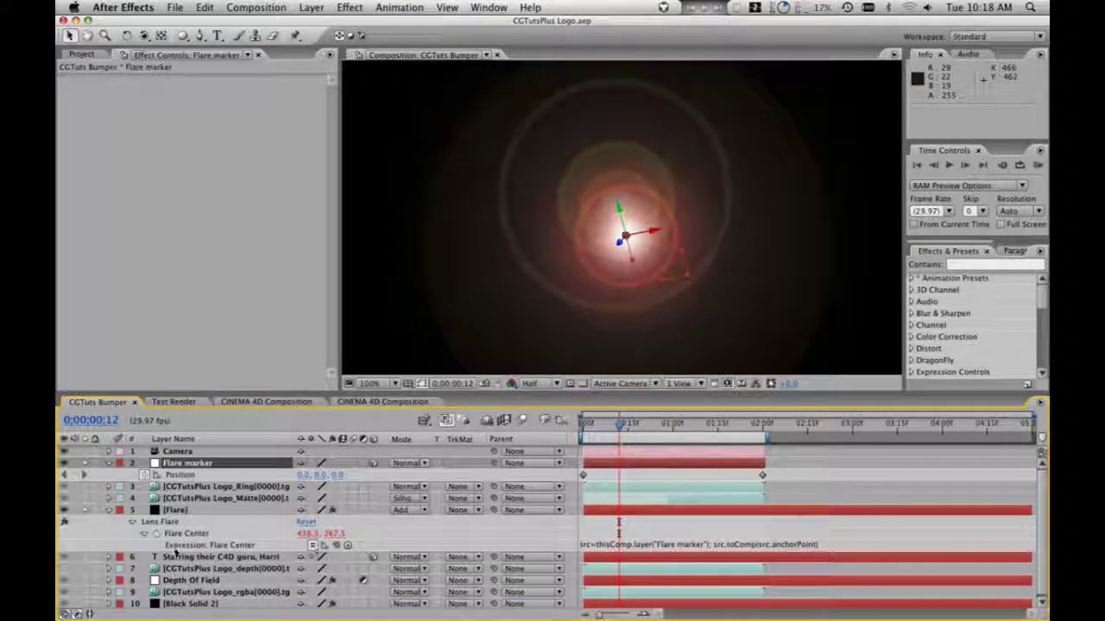
- Compare the Flare marker layer's Anchor Point and Position properties with the whole frame in view
click(205, 464)
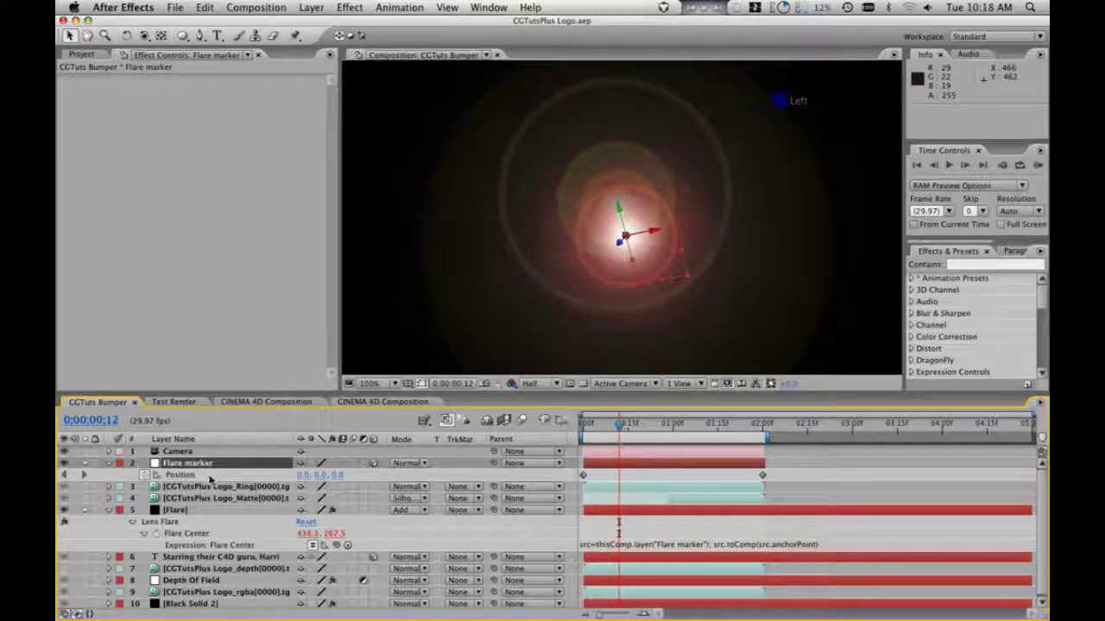
click(207, 466)
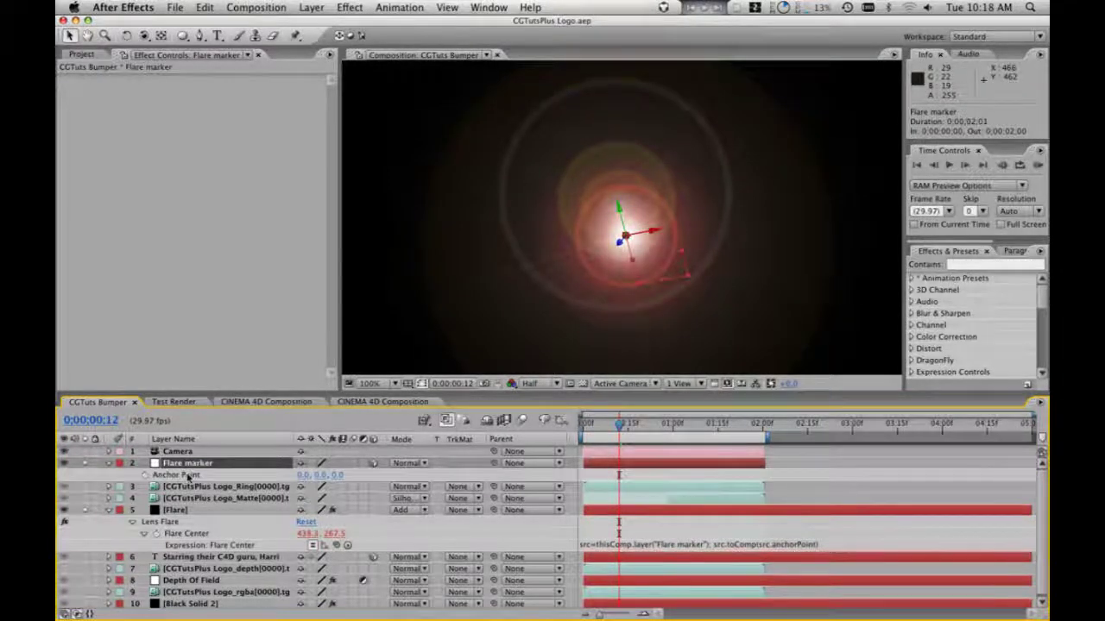
key(comma)
key(p)
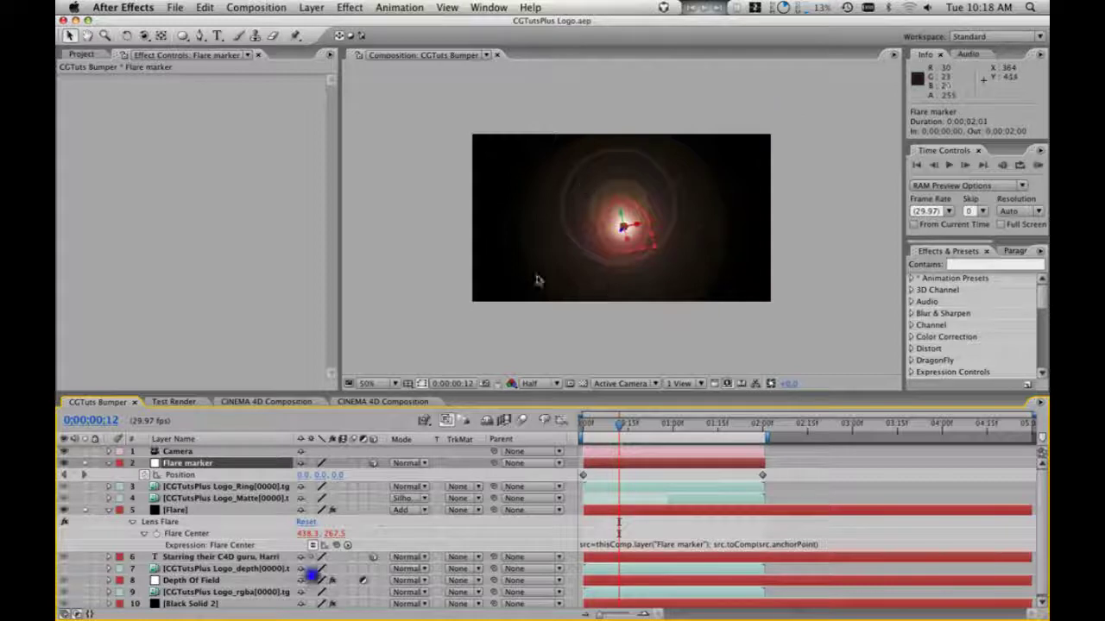
key(a)
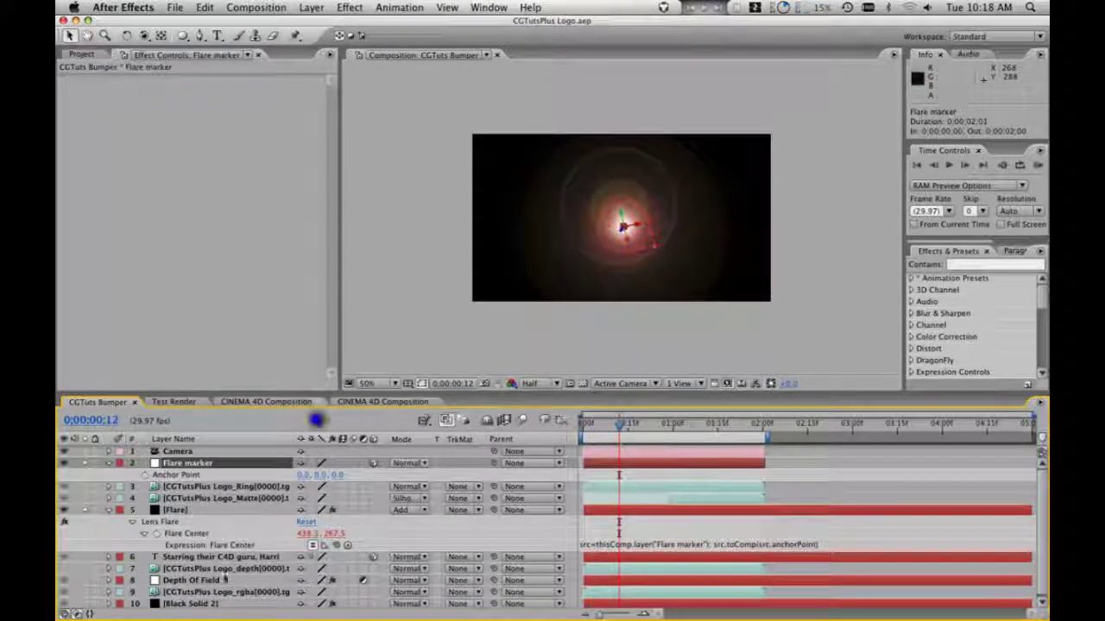
- Examine the first Light layer's light options and transform keyframes in the CINEMA 4D Composition
click(274, 402)
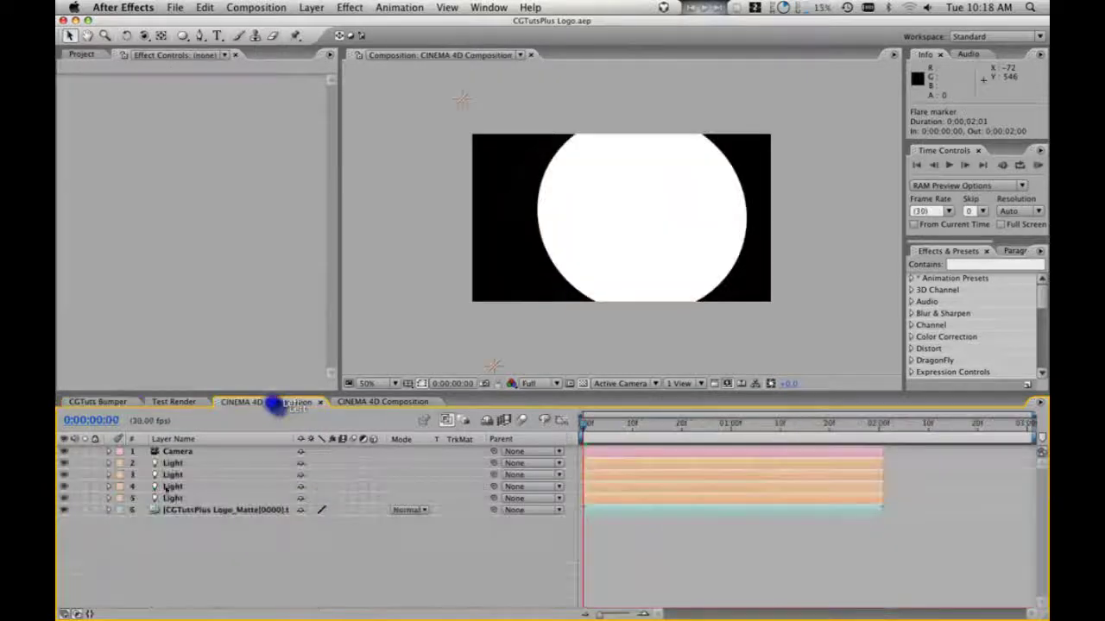
click(169, 466)
key(a)
key(a)
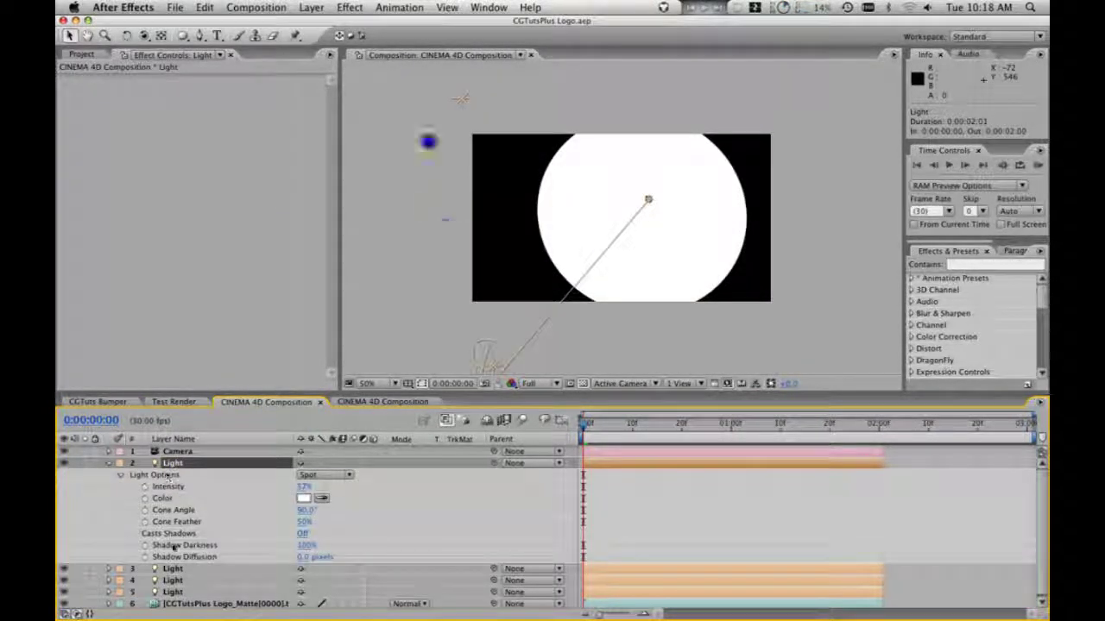
key(p)
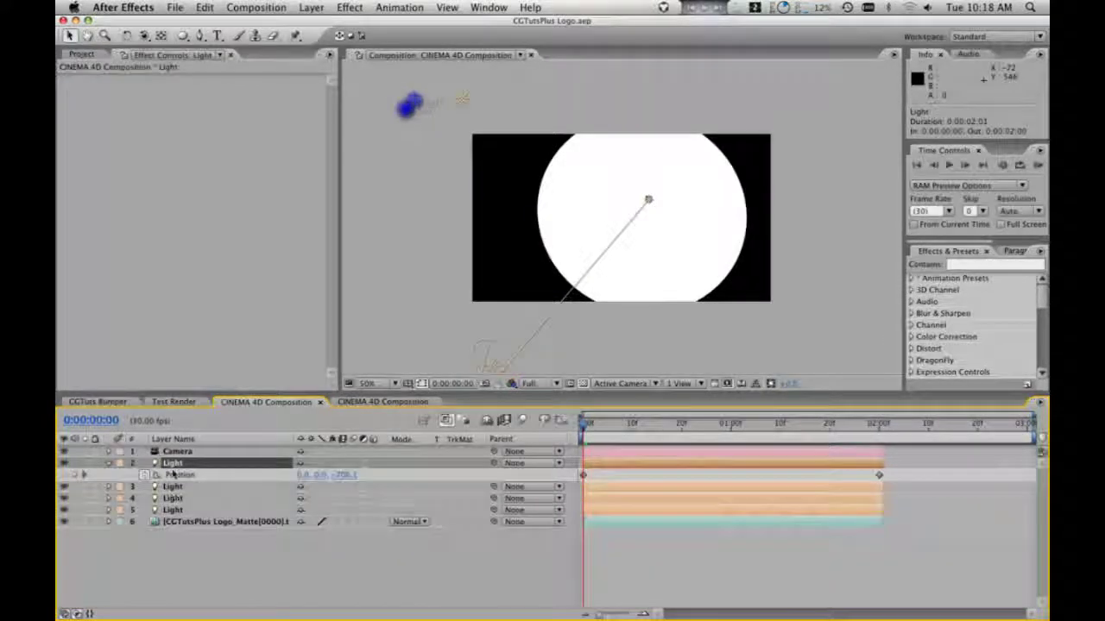
click(108, 464)
click(109, 464)
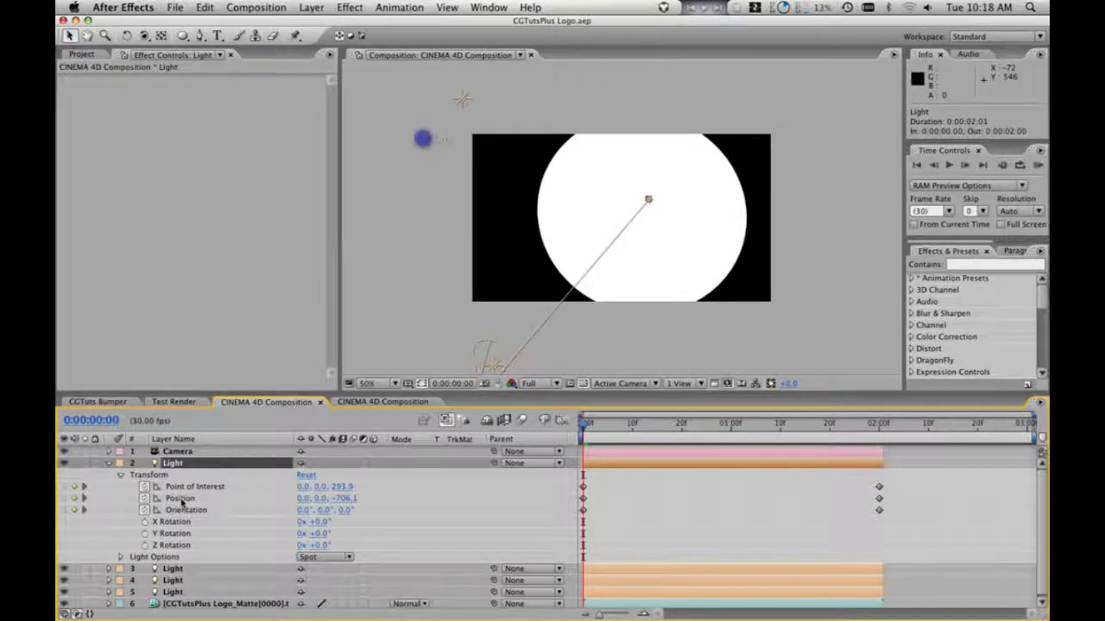
click(109, 464)
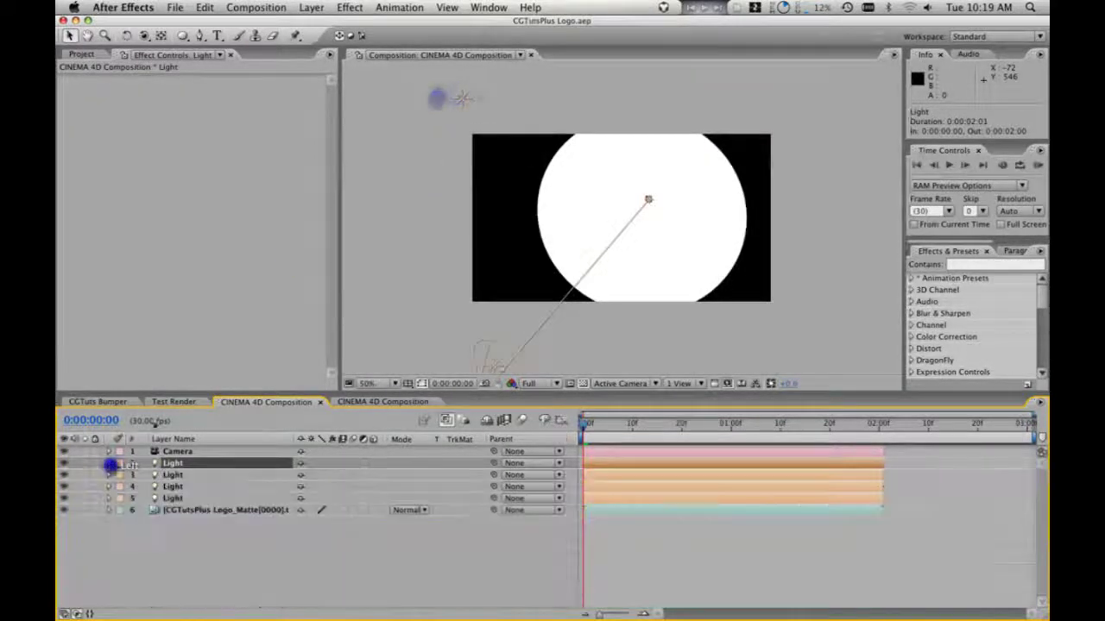
- Inspect the Flare layer's Lens Flare settings and its Flare Center expression in the CGTuts Bumper composition
click(164, 401)
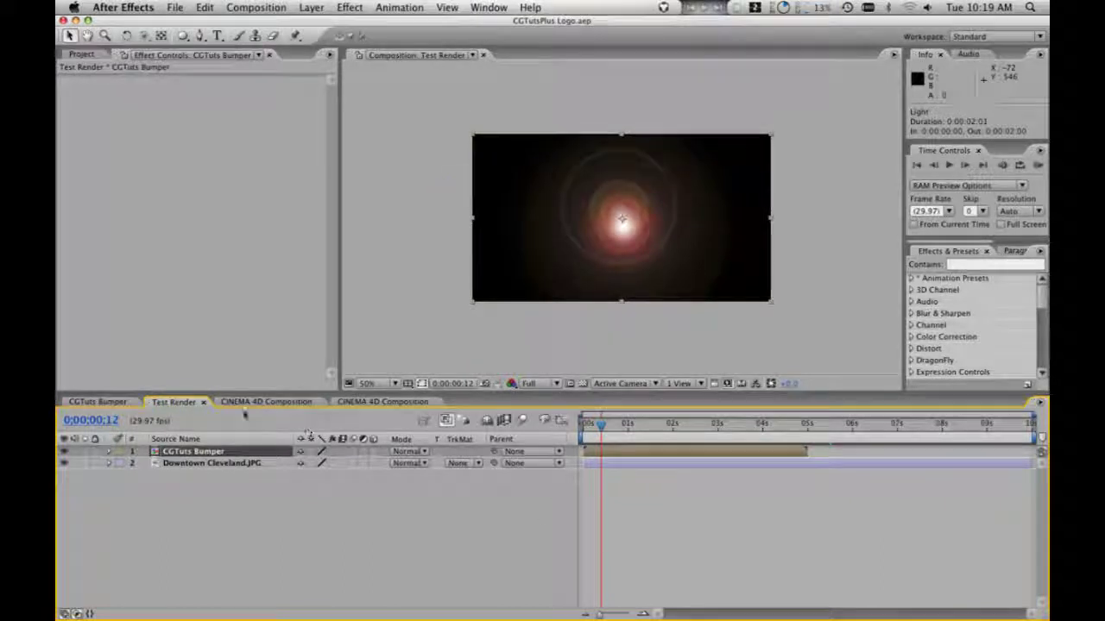
click(112, 403)
scroll(623, 266, up, 1)
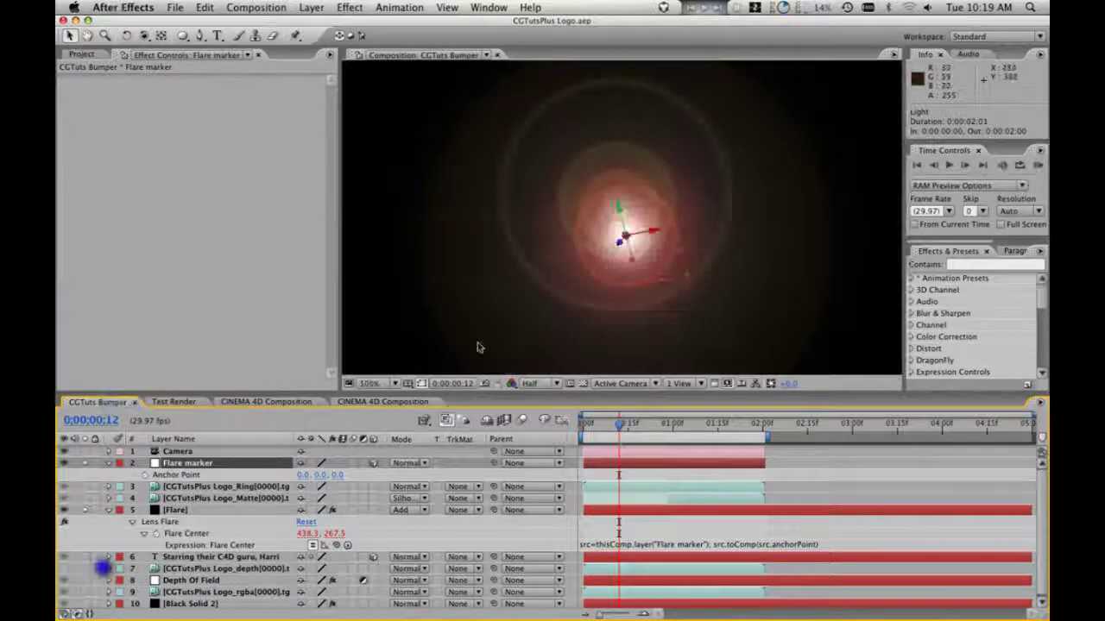
click(183, 510)
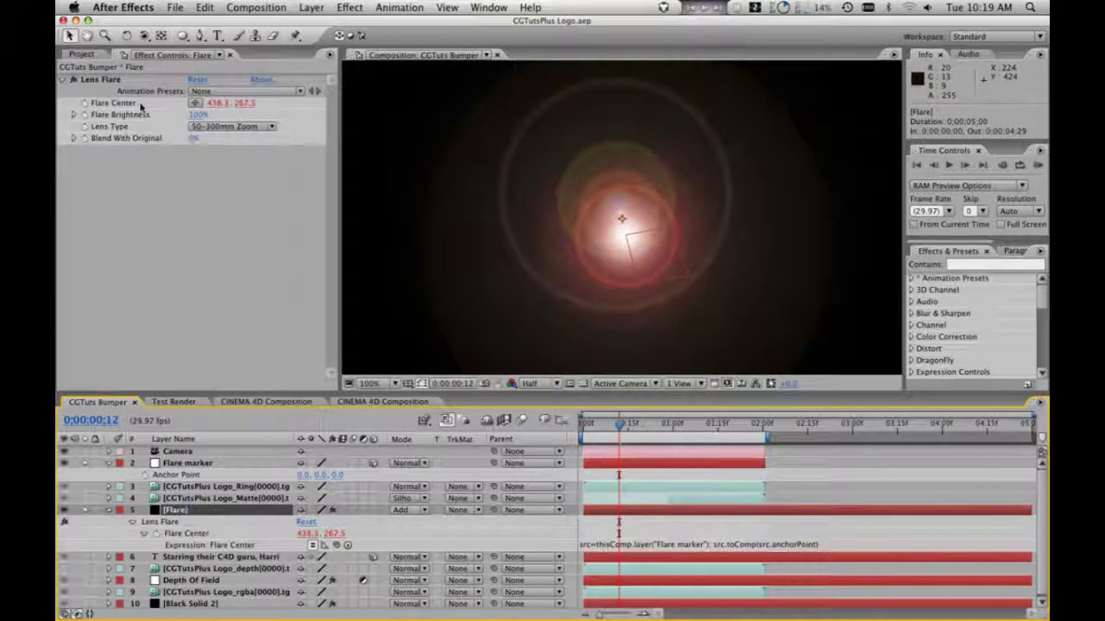
click(542, 200)
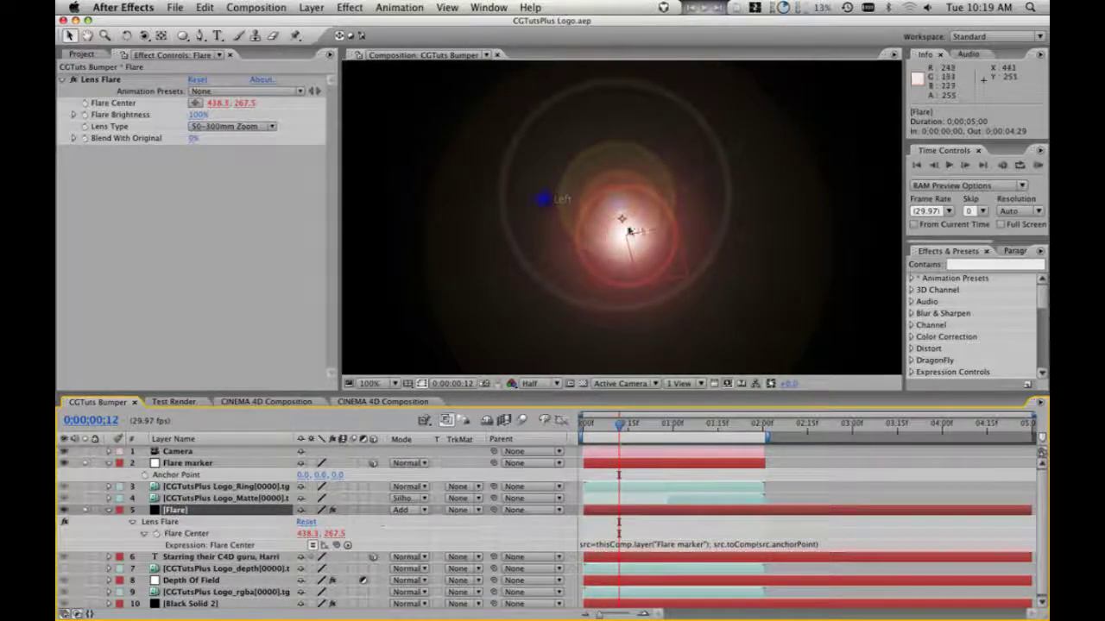
click(835, 131)
click(818, 83)
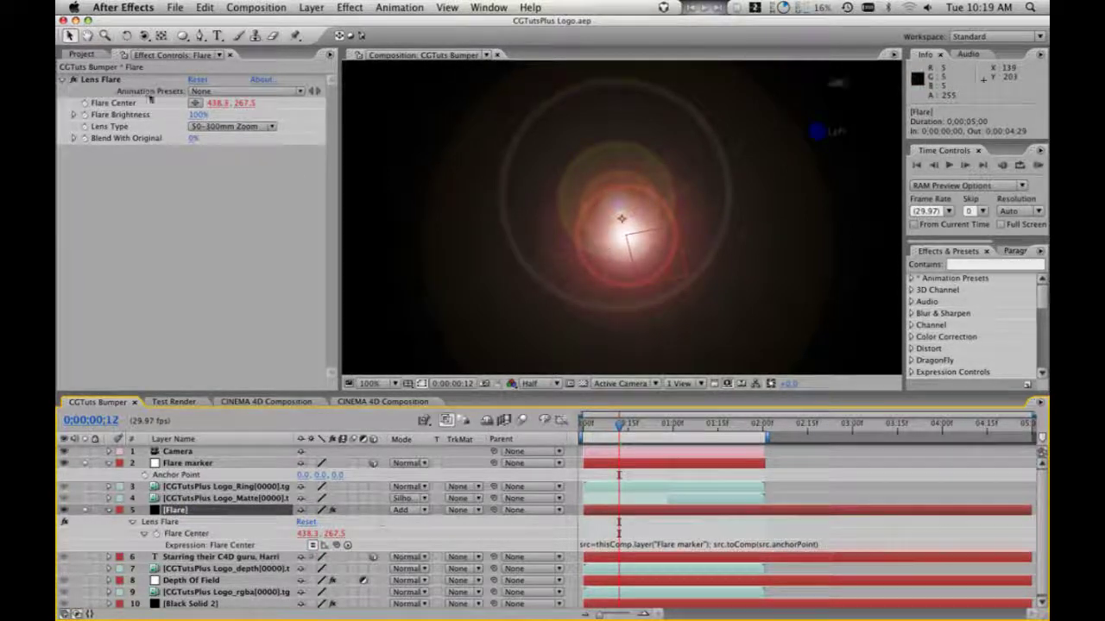
click(222, 198)
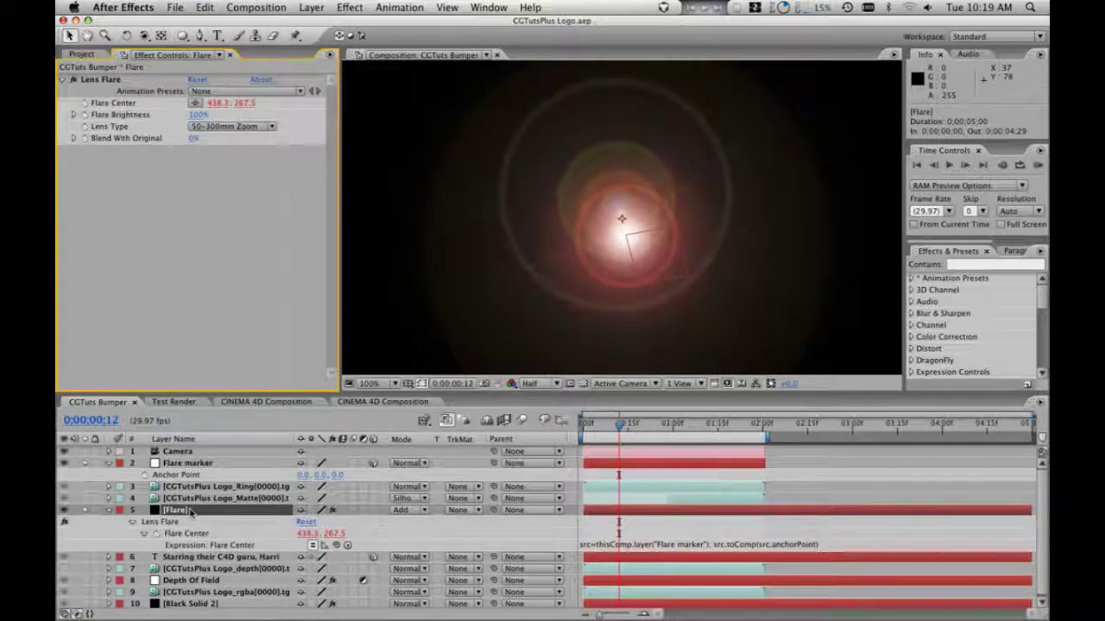
click(658, 550)
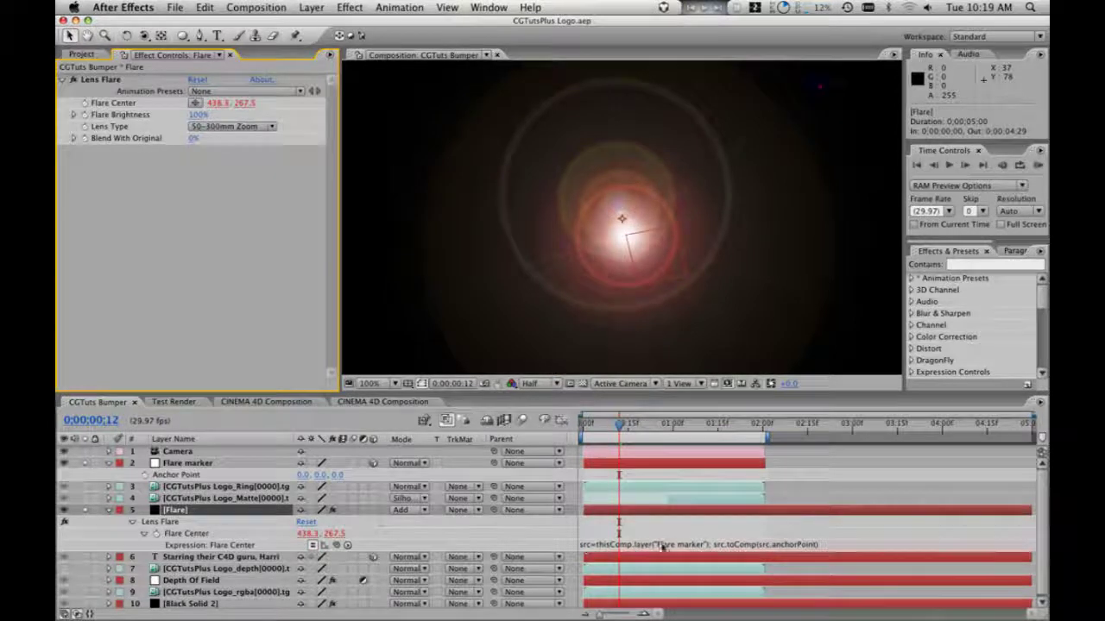
right_click(695, 551)
click(693, 546)
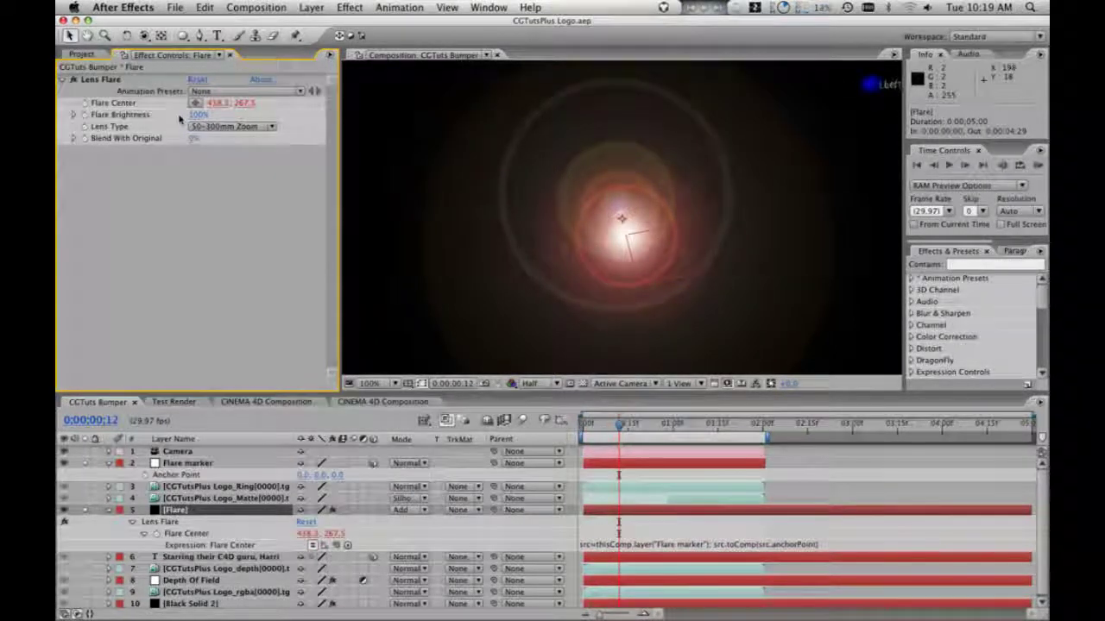
double_click(129, 102)
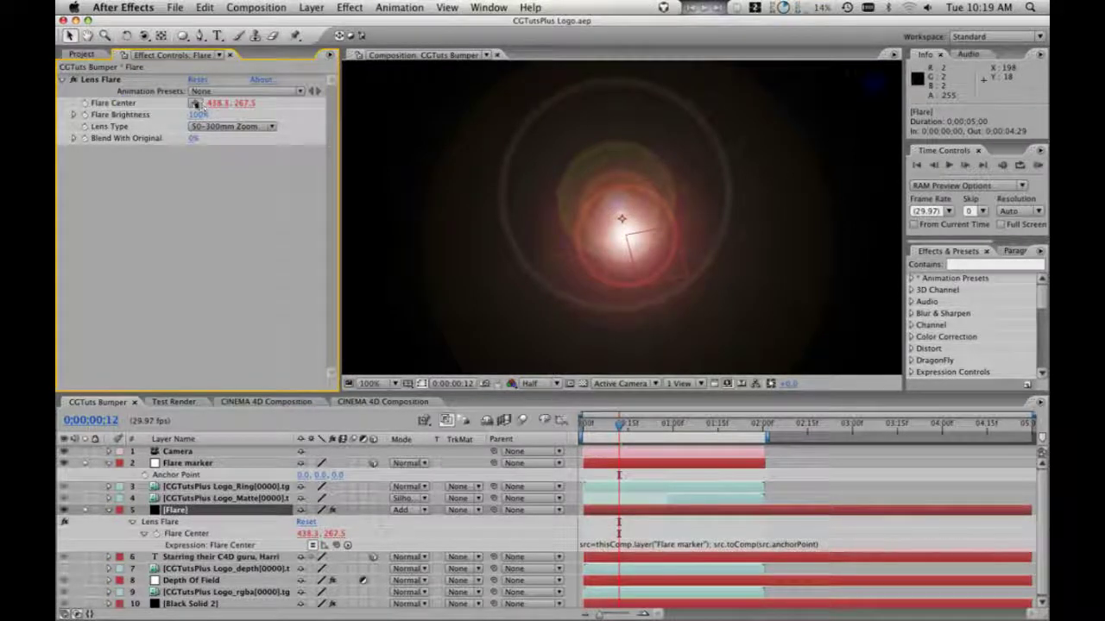
click(489, 8)
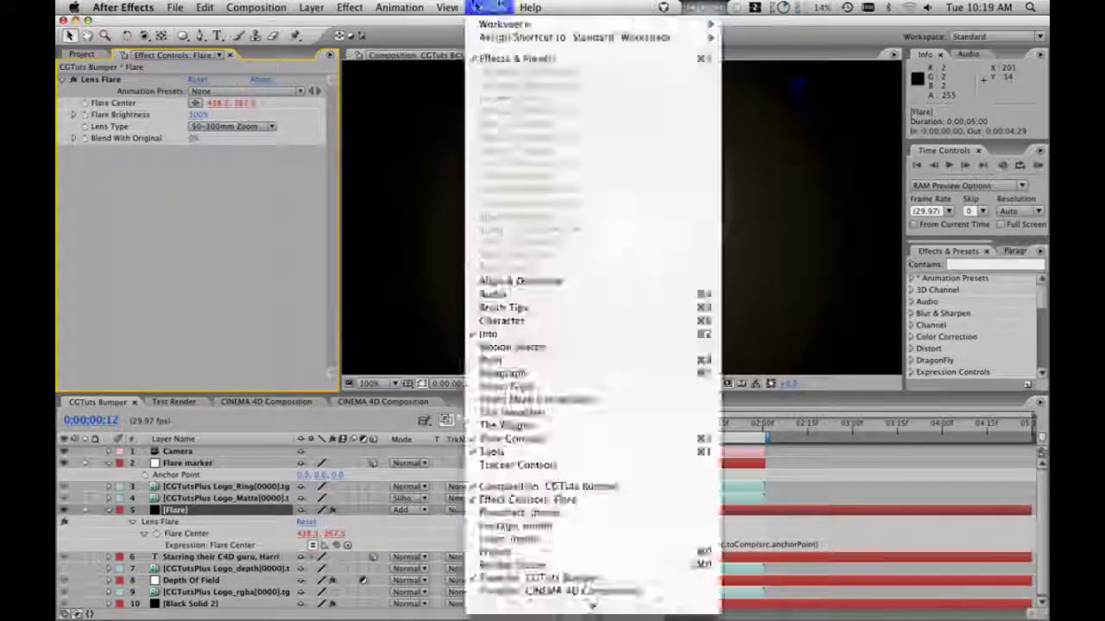
click(399, 7)
mouse_move(414, 54)
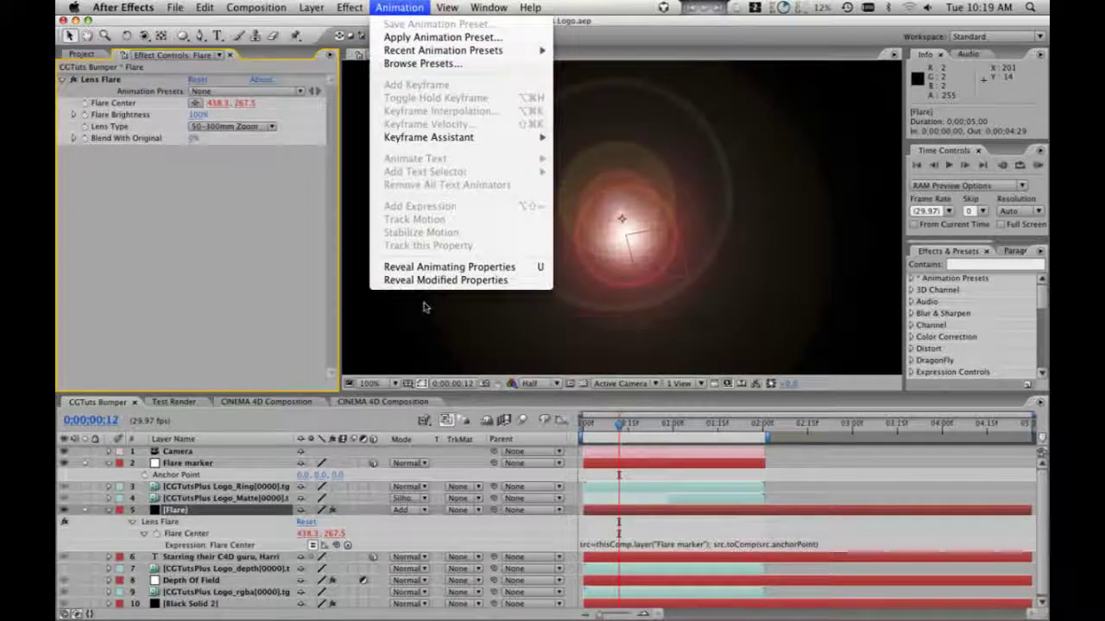
click(173, 249)
click(81, 54)
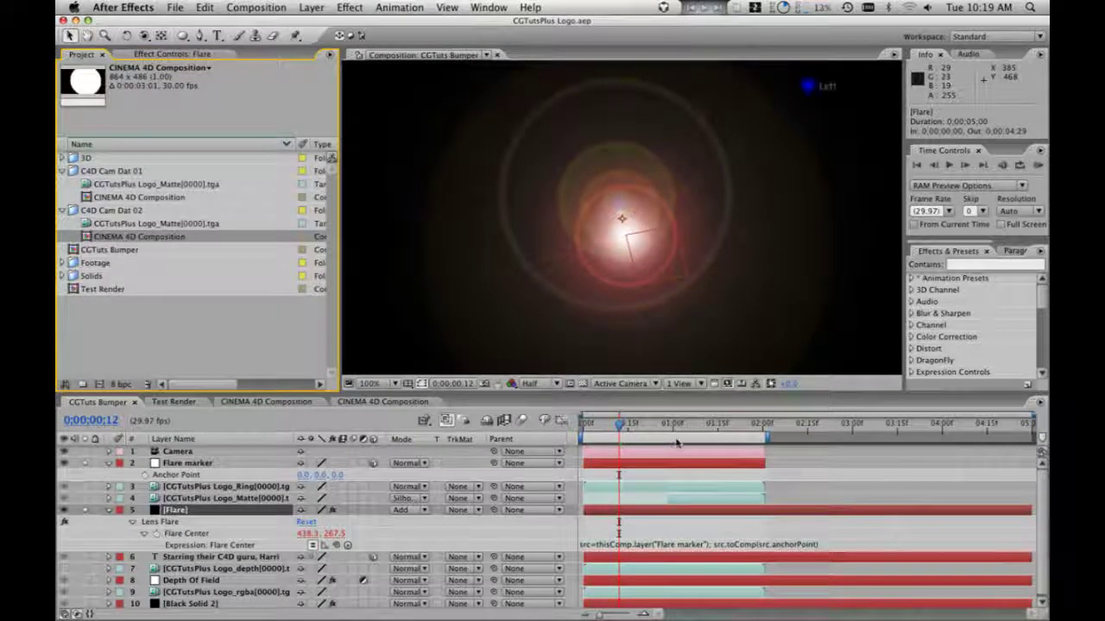
- Turn off soloing for the Flare and Flare marker layers and collapse their properties
click(86, 510)
click(108, 463)
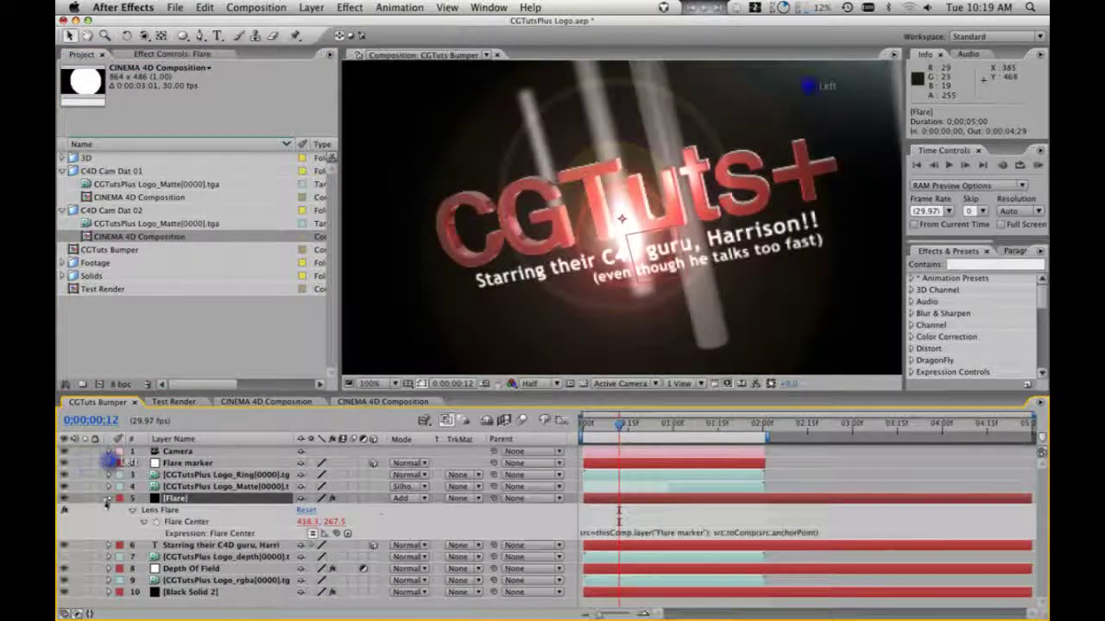
click(108, 498)
- Set the Flare layer's Flare Brightness to 60% and save the project
click(223, 498)
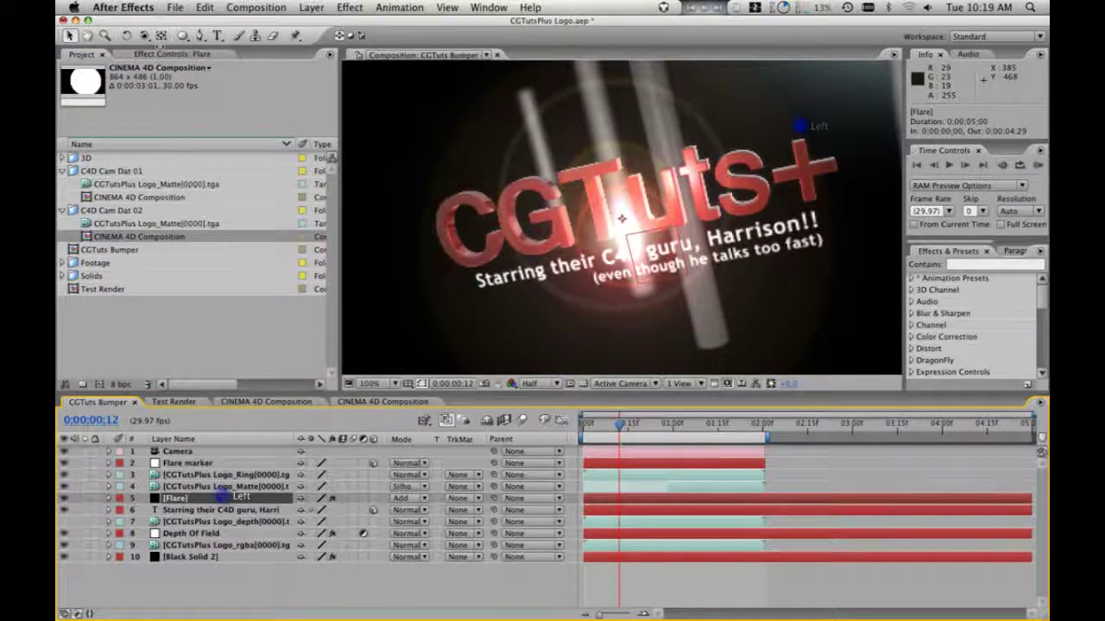
key(F3)
click(199, 116)
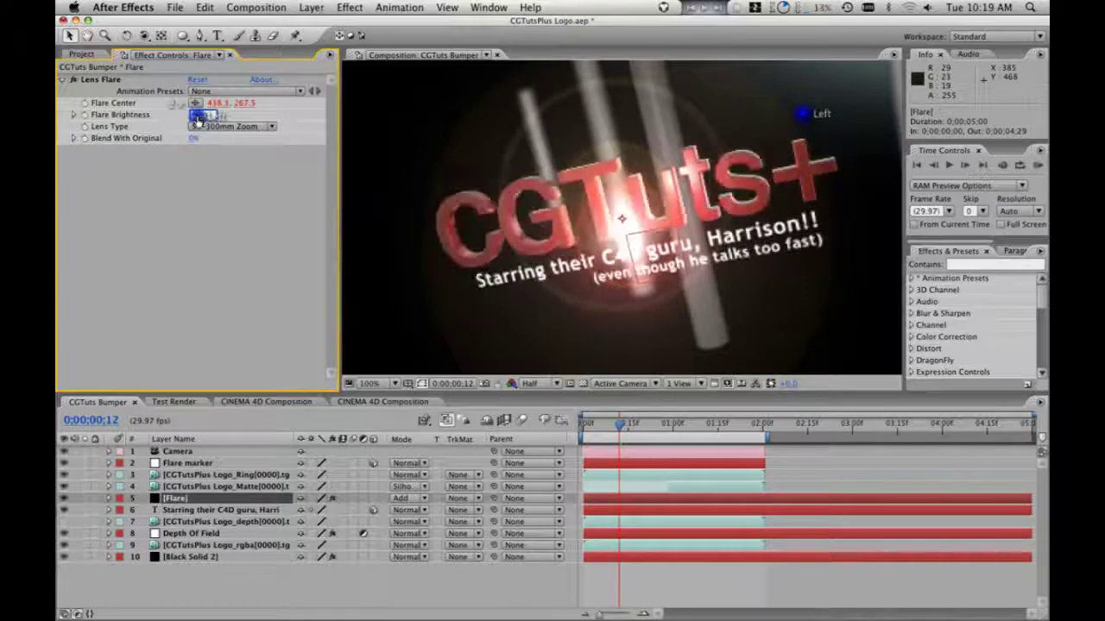
text(60)
key(Return)
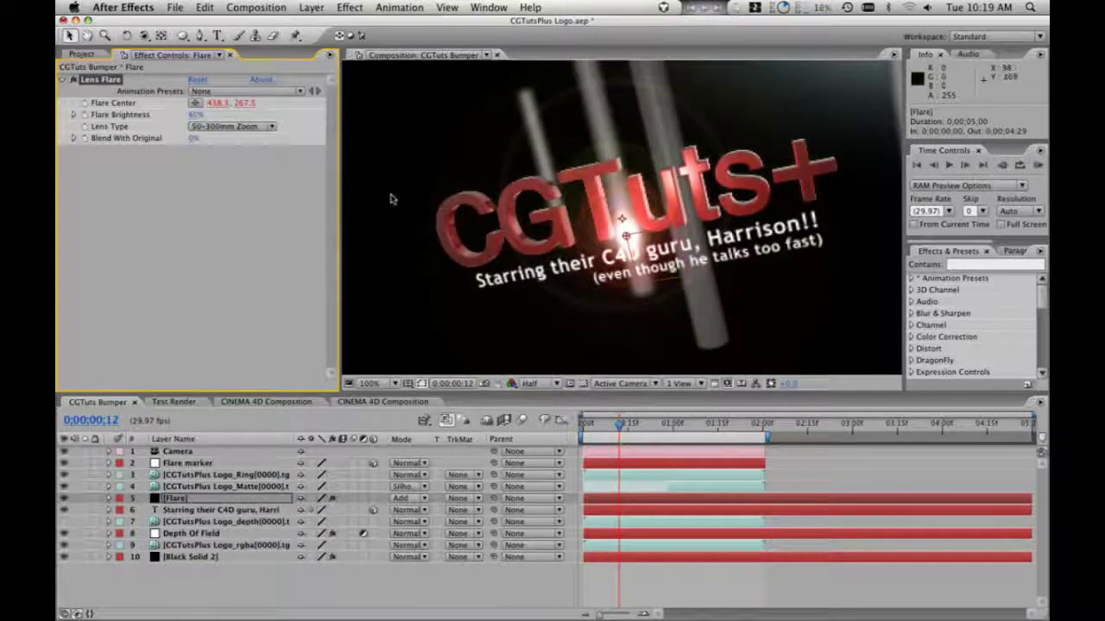
key(super+s)
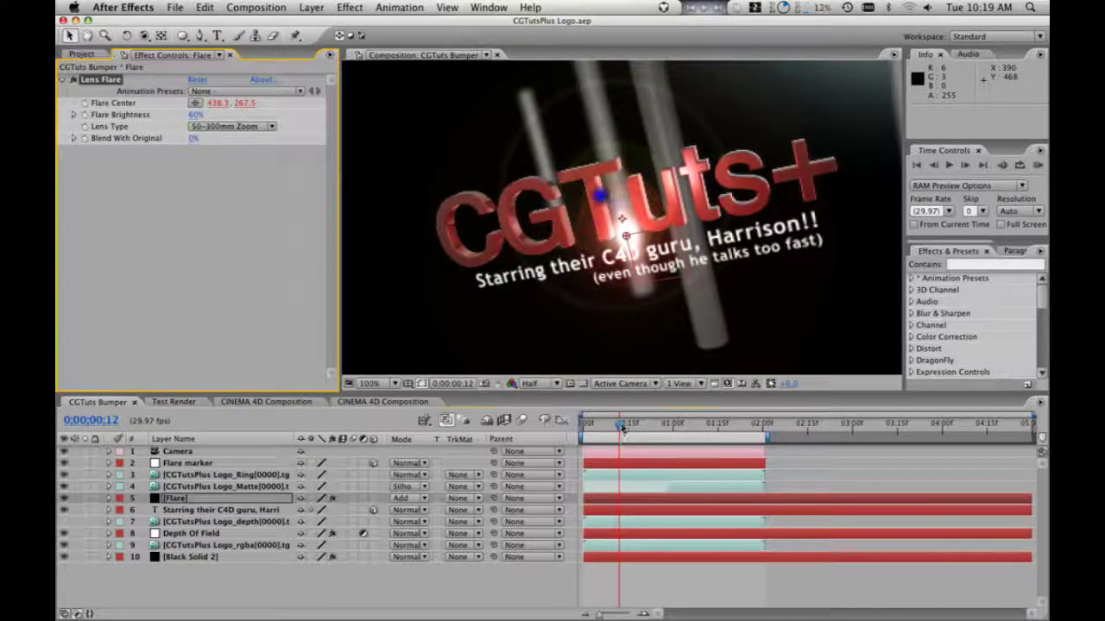
- Scrub through the bumper between 0;00;00;12 and 0;00;01;06 to check the flare against the logo, with the whole frame in view
drag(621, 428, 637, 424)
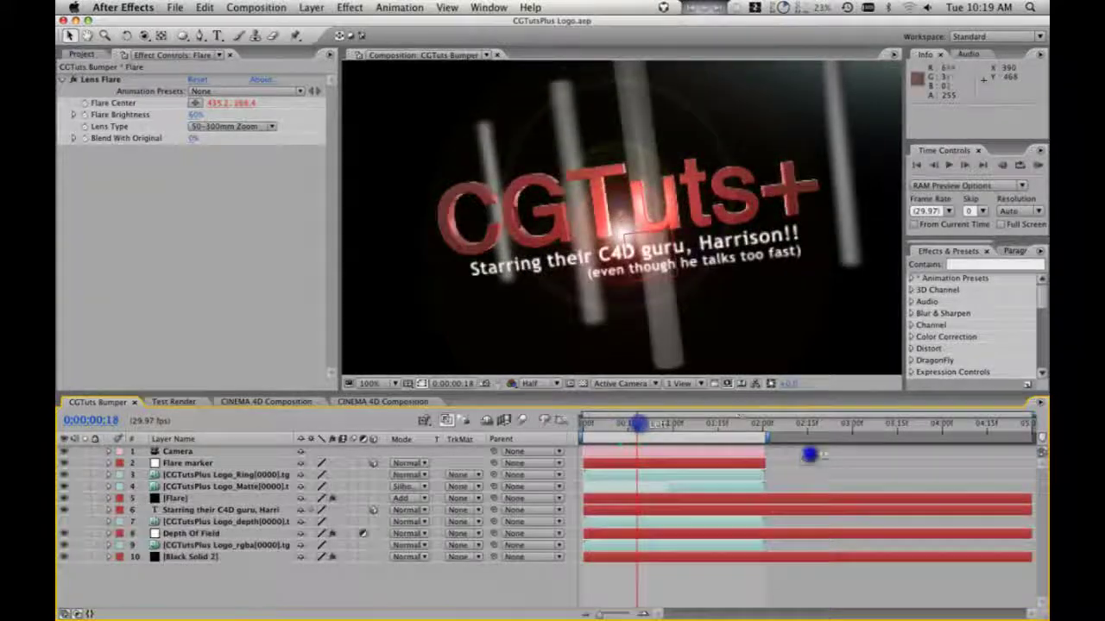
drag(636, 425, 611, 425)
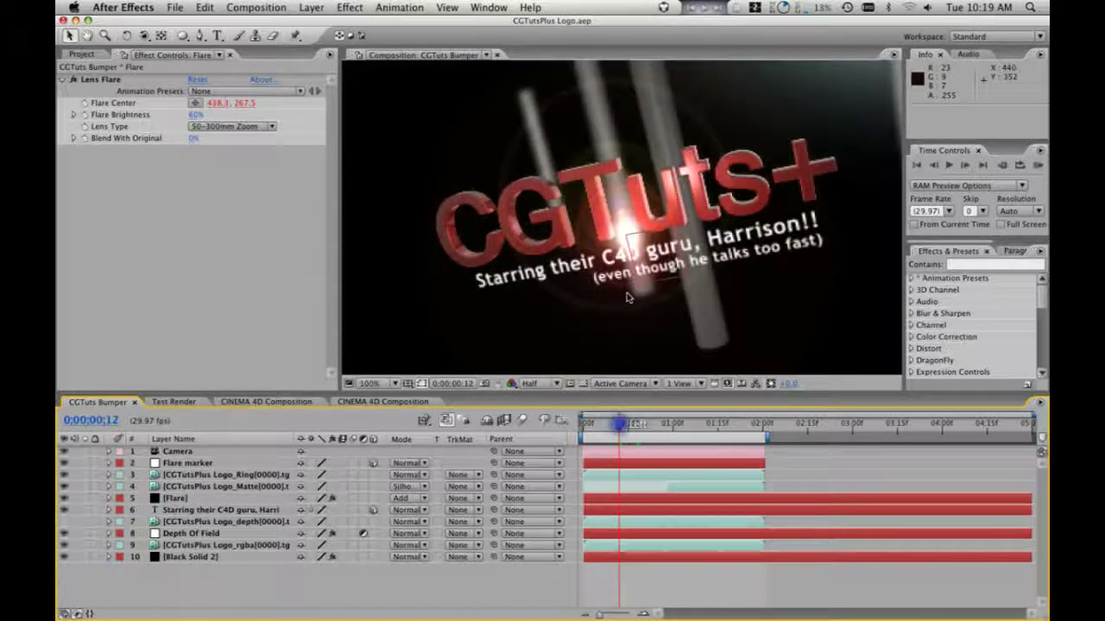
key(comma)
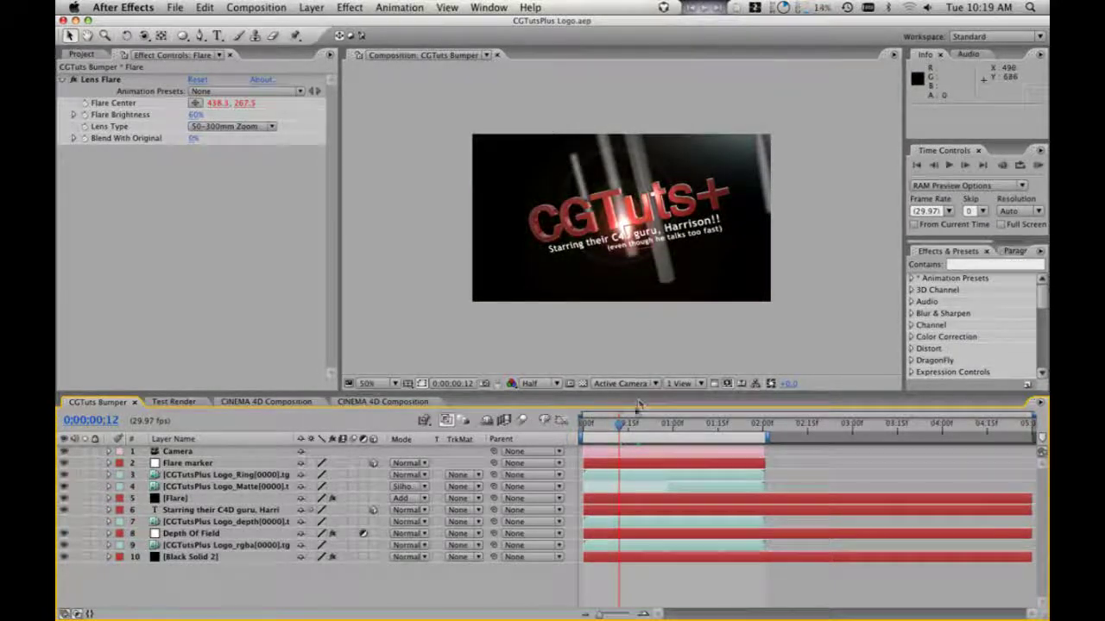
drag(619, 428, 637, 425)
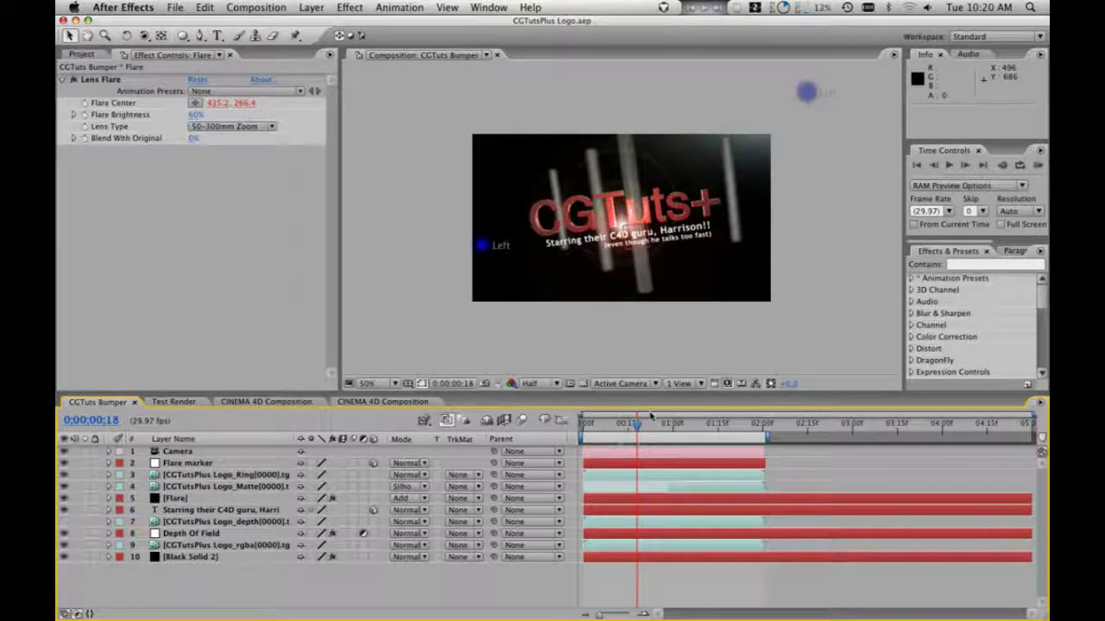
drag(636, 426, 686, 426)
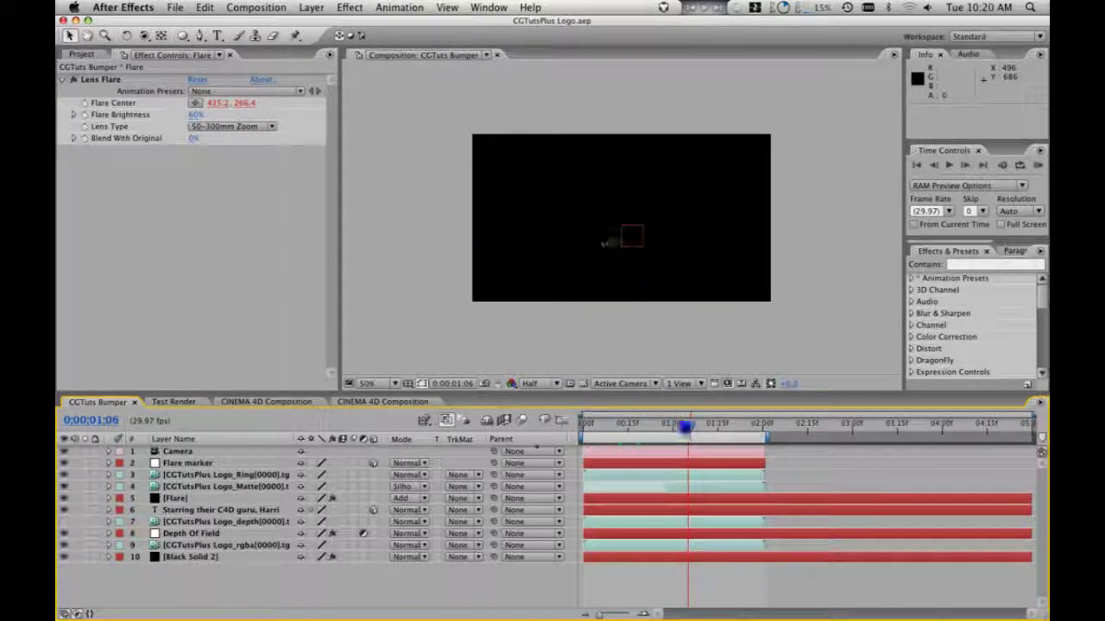
- End the Test Render composition's work area at 0;00;06;00
click(173, 401)
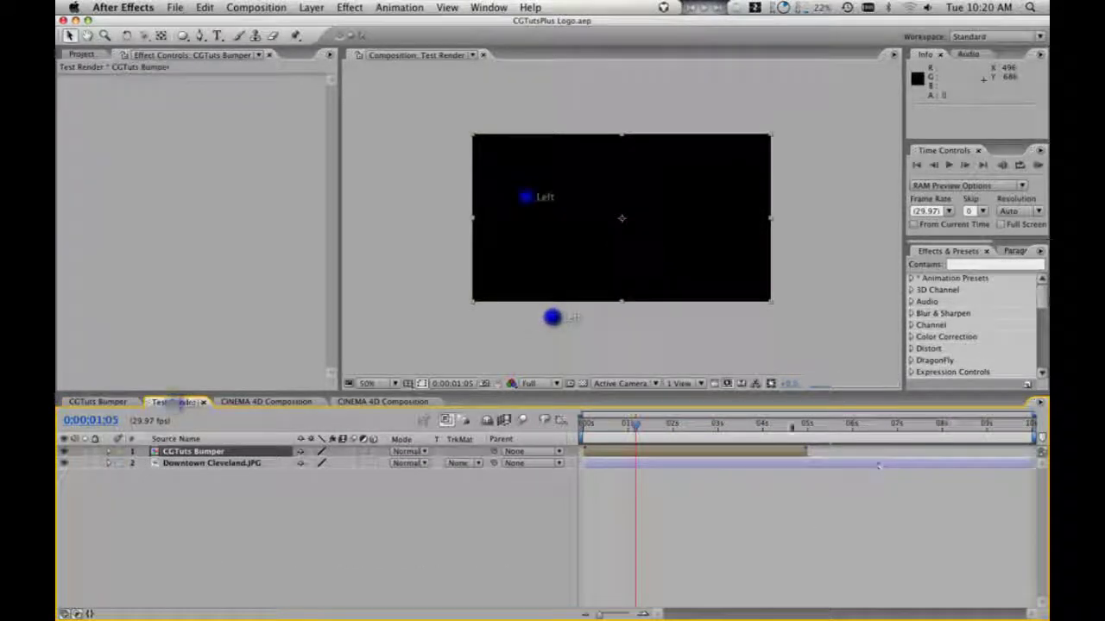
click(851, 424)
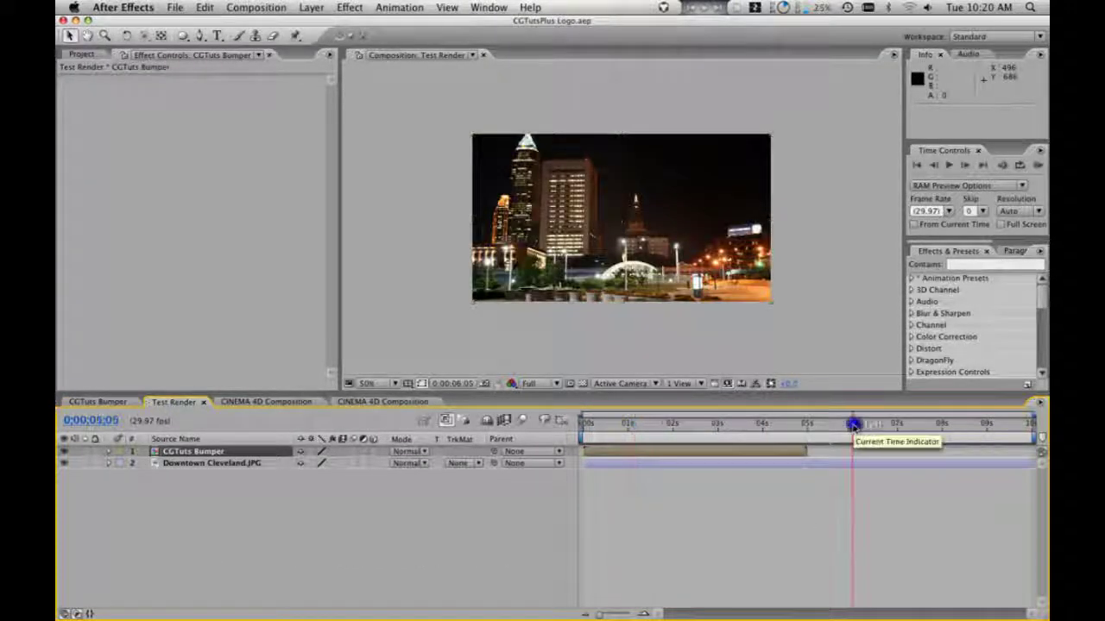
key(n)
click(821, 513)
- Set the Test Render preview resolution to Half and run a RAM preview of the bumper
key(KP_0)
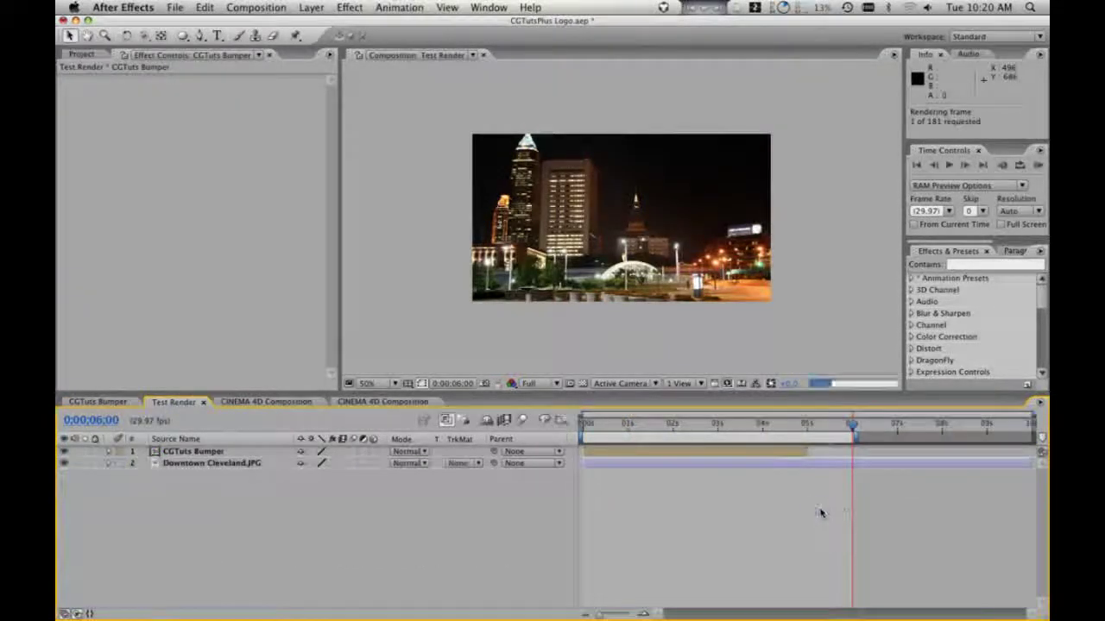
click(533, 383)
click(544, 408)
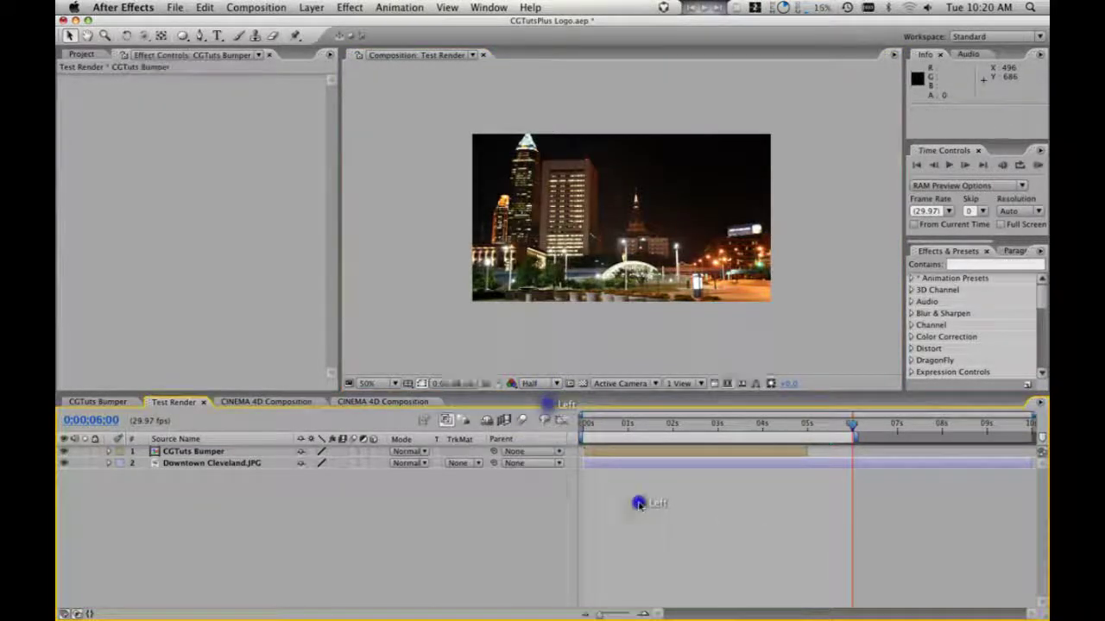
key(KP_0)
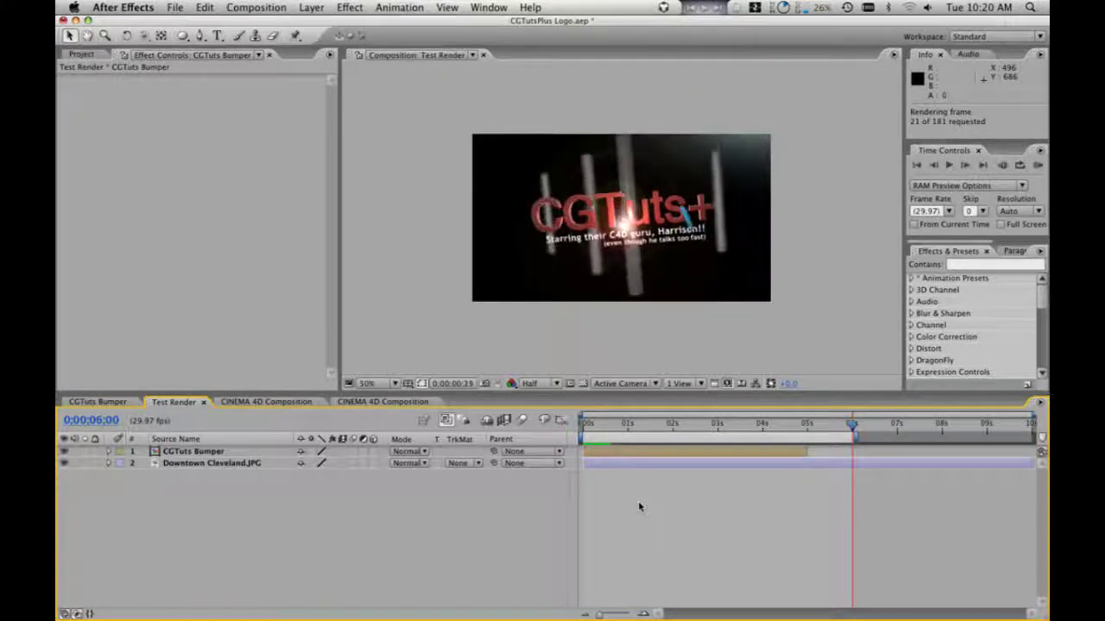
click(638, 501)
- Start keyframing the Flare layer's Flare Brightness in CGTuts Bumper with a 60% keyframe at 0;00;00;12
click(95, 401)
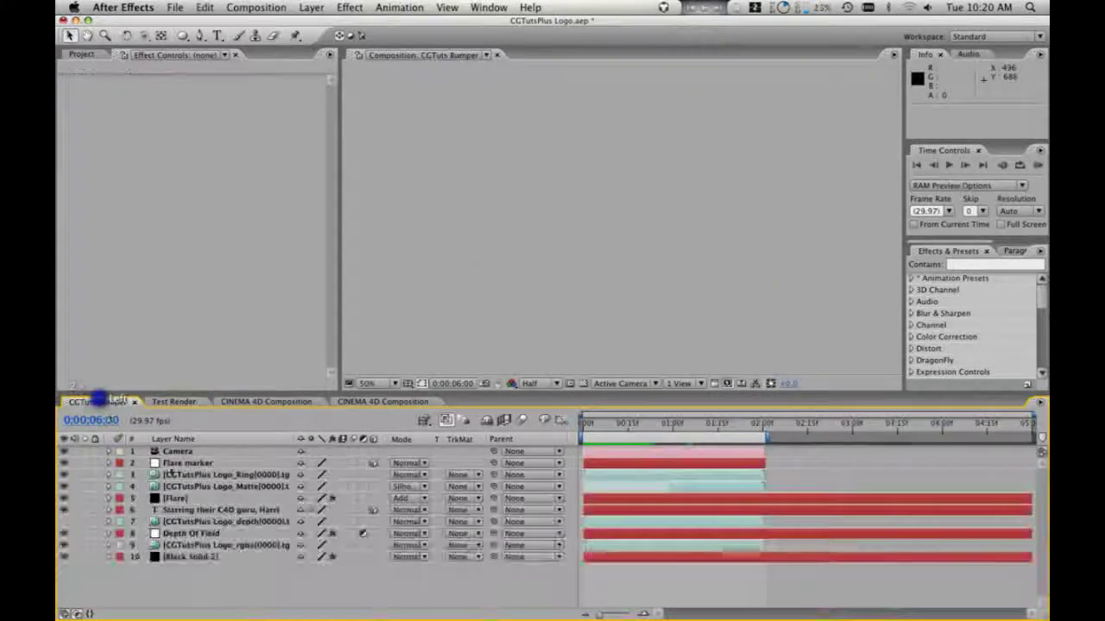
click(172, 499)
mouse_move(622, 423)
mouse_down()
mouse_move(696, 421)
mouse_move(618, 424)
mouse_up()
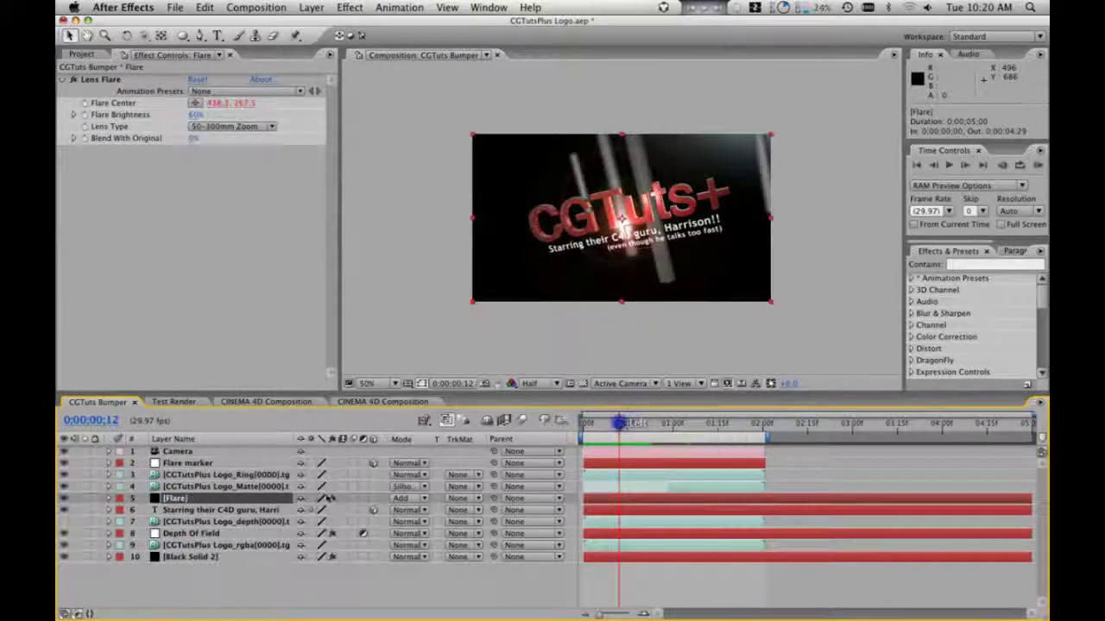
click(85, 115)
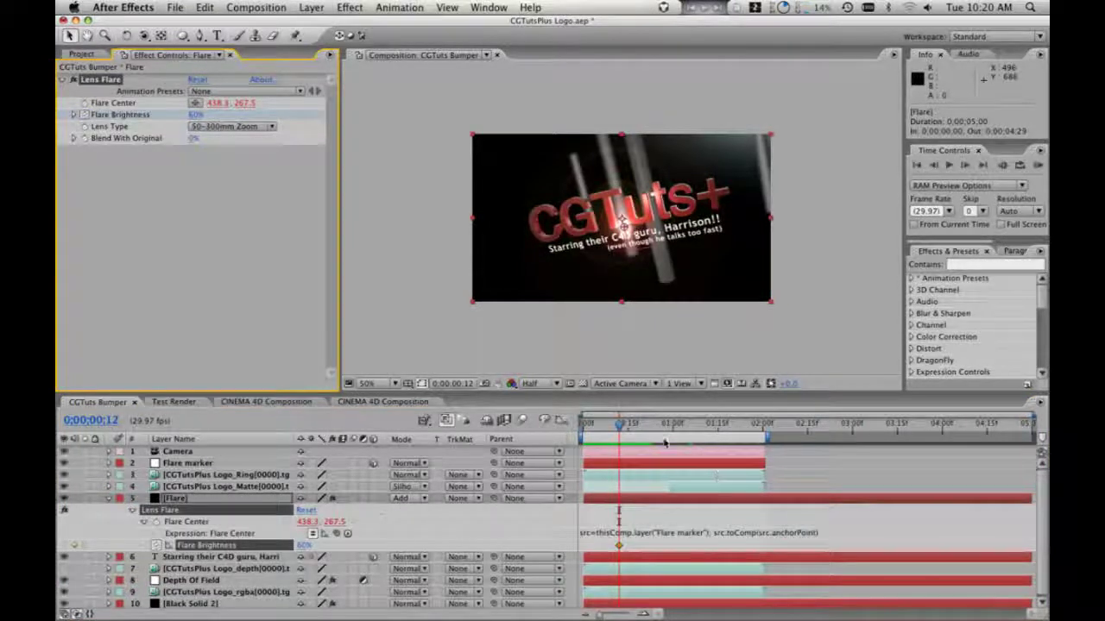
- Add a 271% Flare Brightness keyframe at 0;00;00;00 and apply Easy Ease In to the 60% keyframe
drag(618, 427, 565, 428)
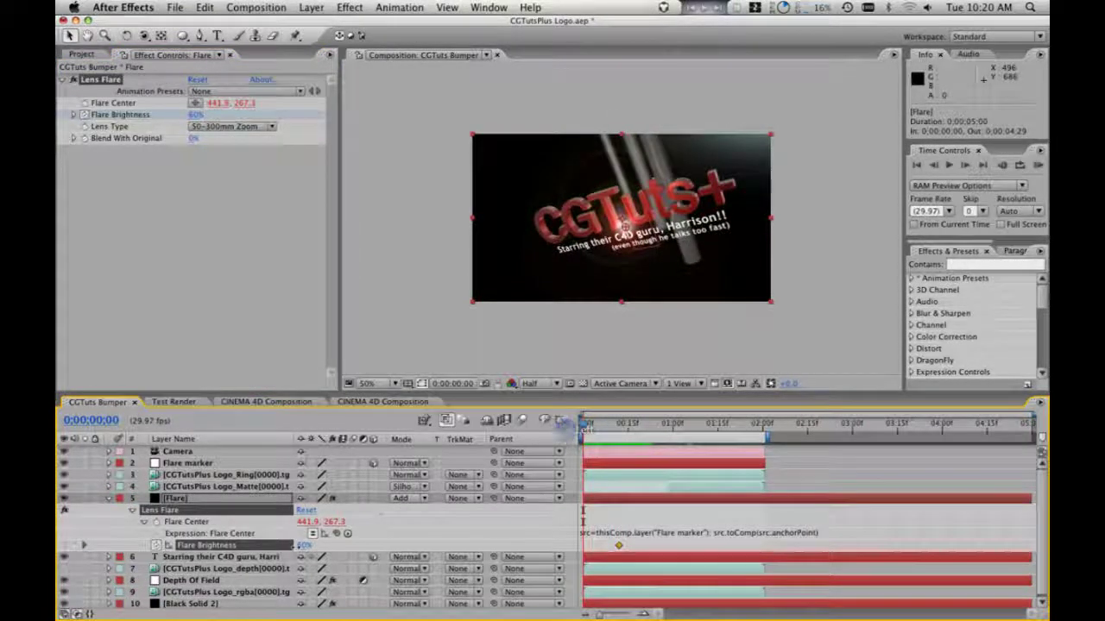
drag(304, 546, 437, 548)
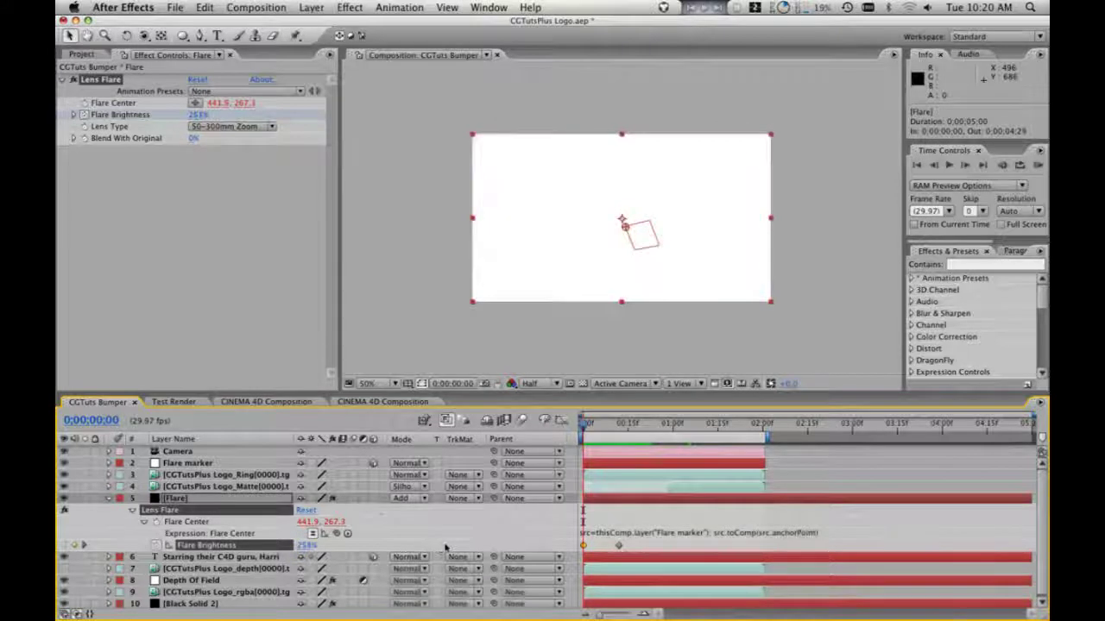
right_click(618, 547)
mouse_move(742, 604)
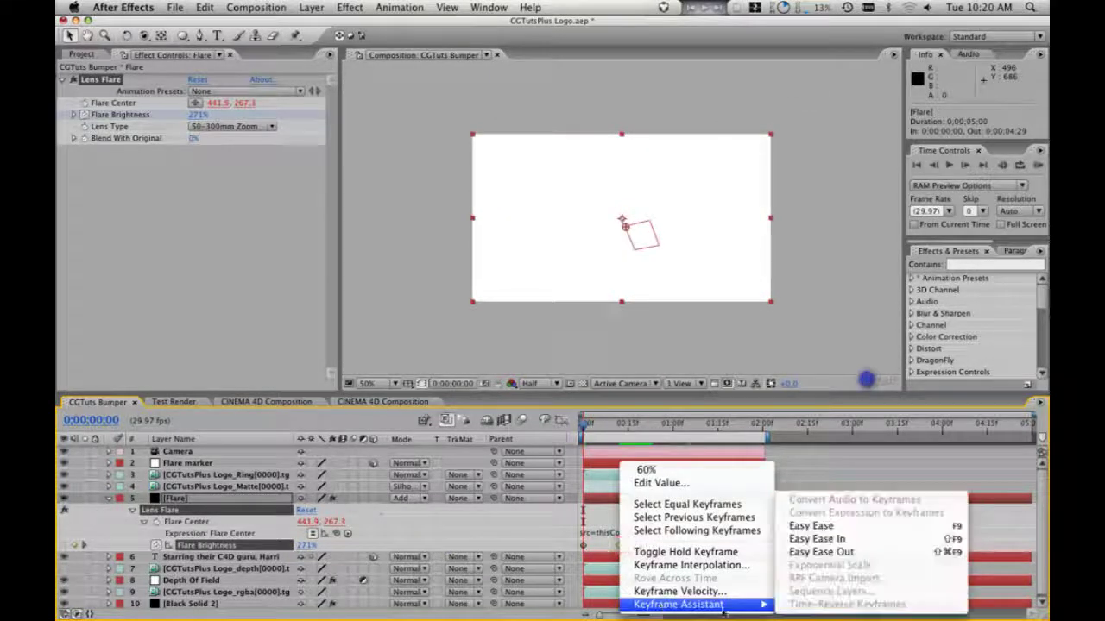
click(852, 540)
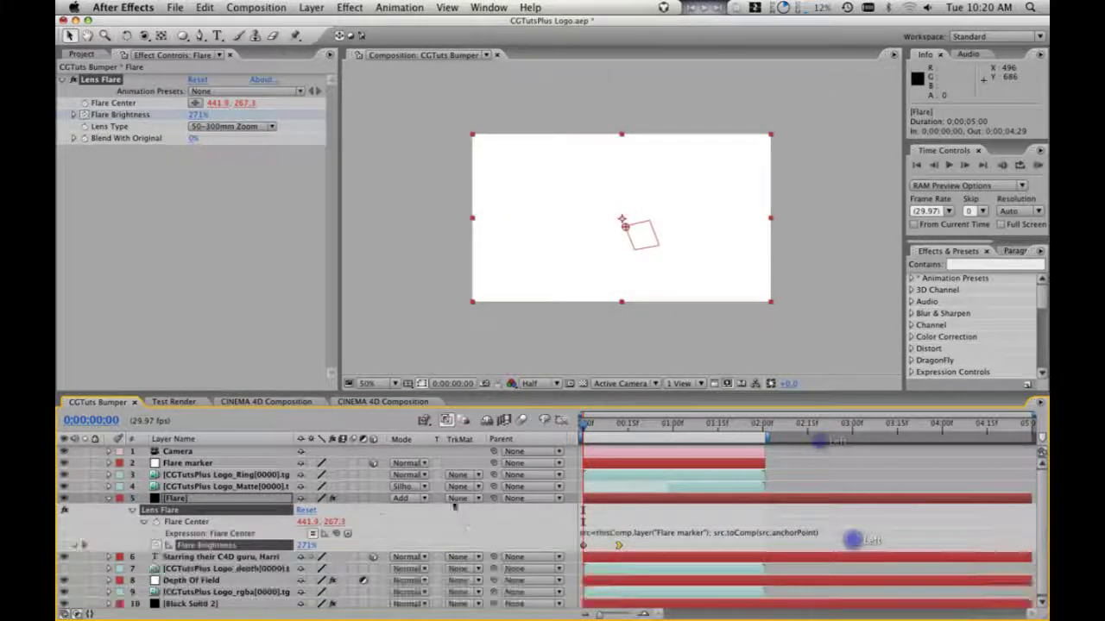
click(109, 498)
- RAM preview the CGTuts Bumper and Test Render compositions, then inspect the Test Render frames around 0;00;00;24
key(KP_0)
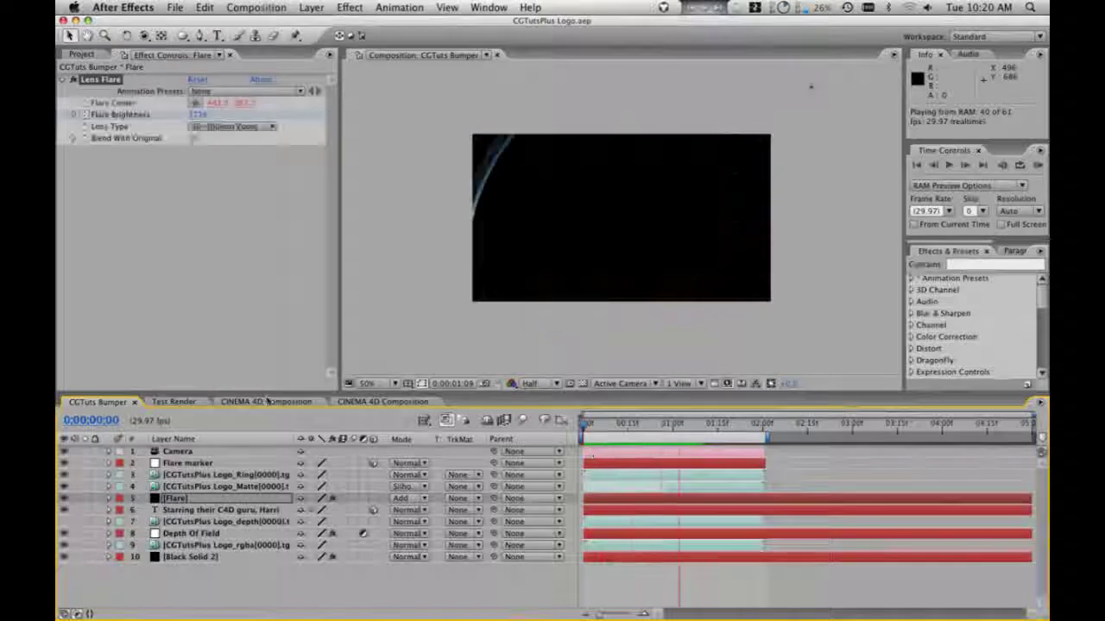
click(172, 401)
click(759, 547)
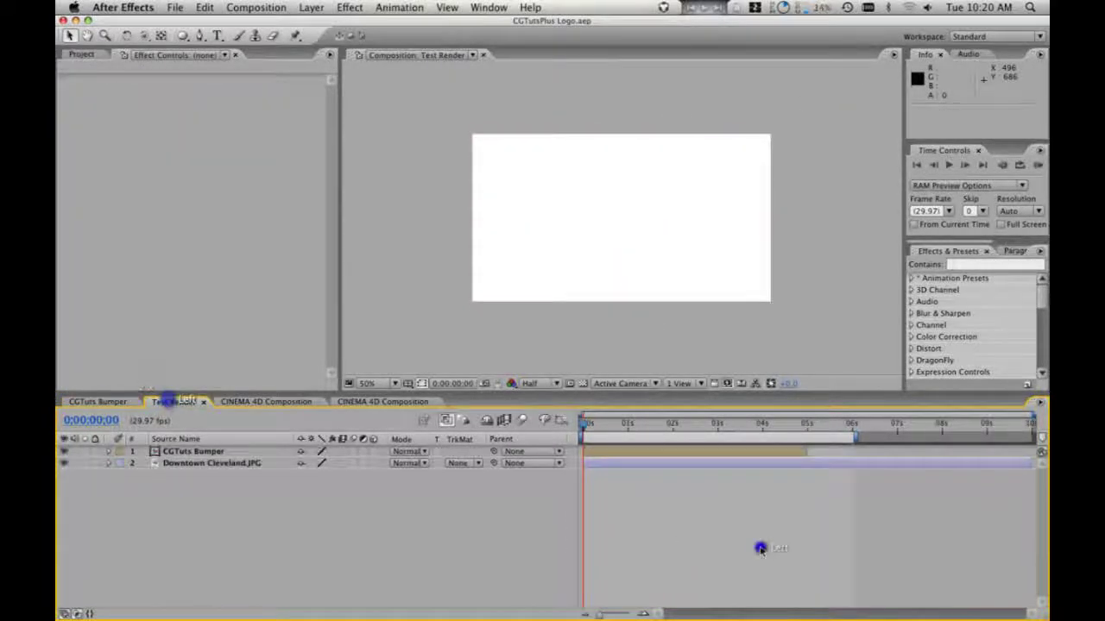
key(KP_0)
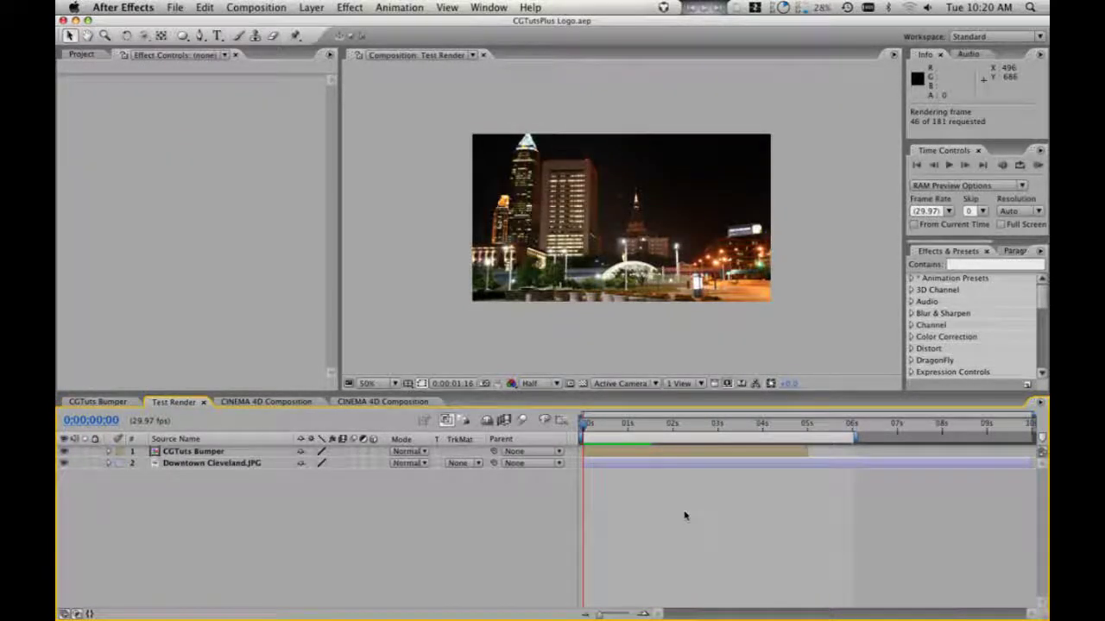
key(space)
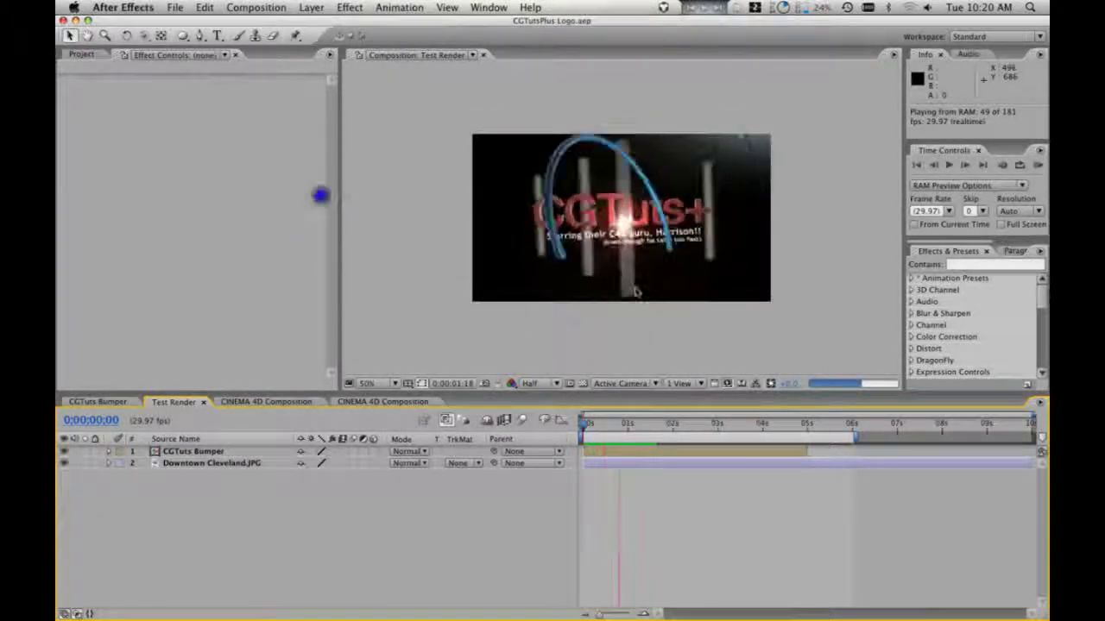
click(710, 527)
drag(603, 424, 624, 426)
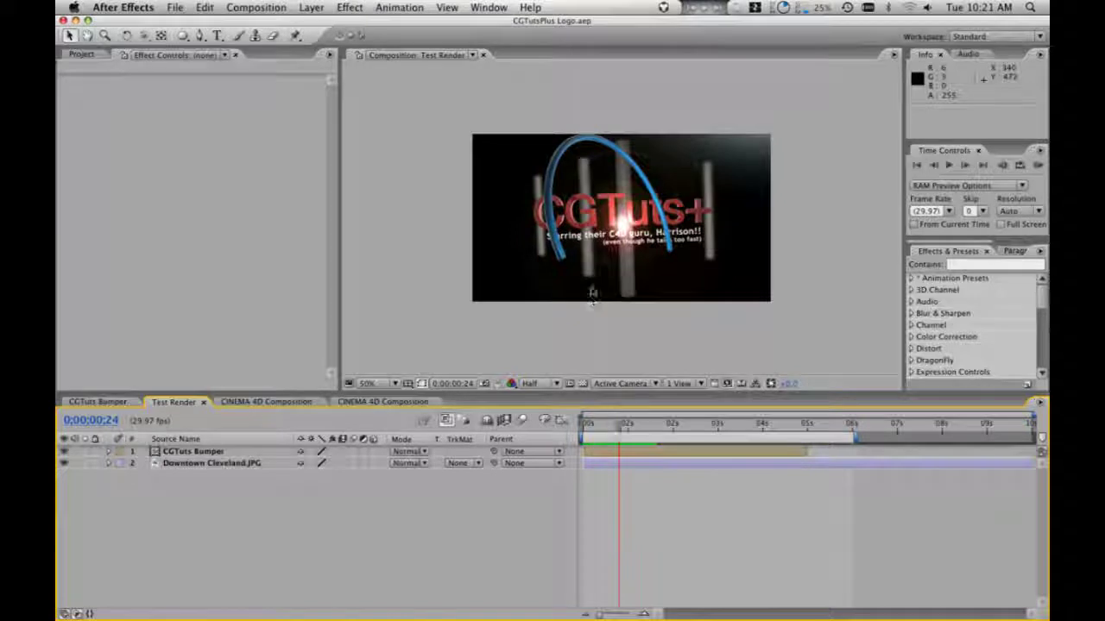
drag(622, 428, 623, 427)
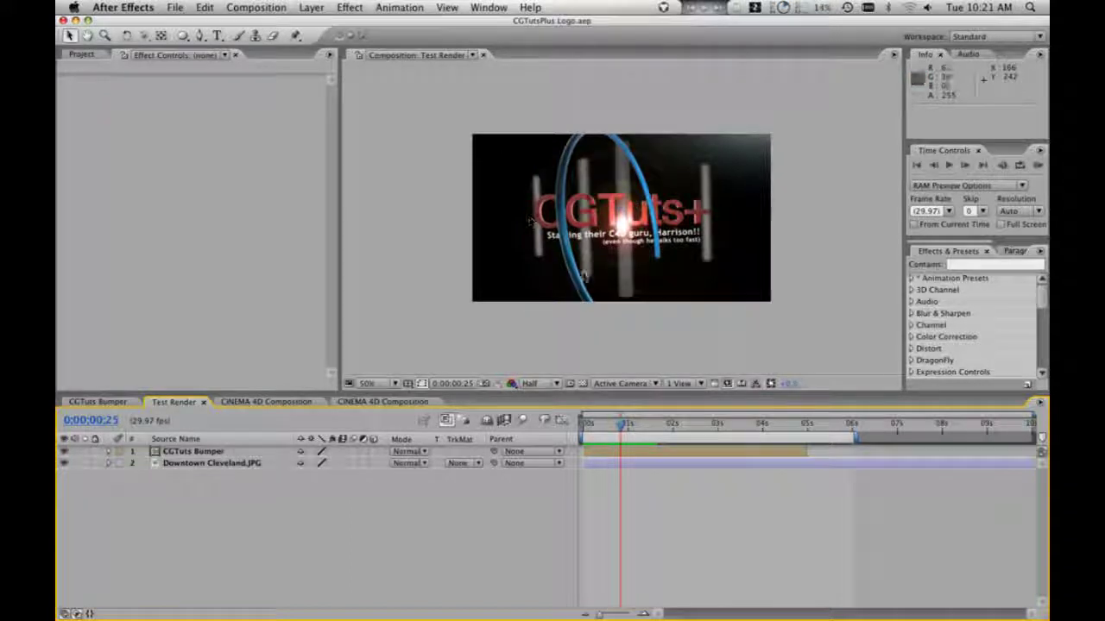
- Reopen the CGTuts Bumper composition, close the Render Settings window in CINEMA 4D and return to After Effects
click(124, 403)
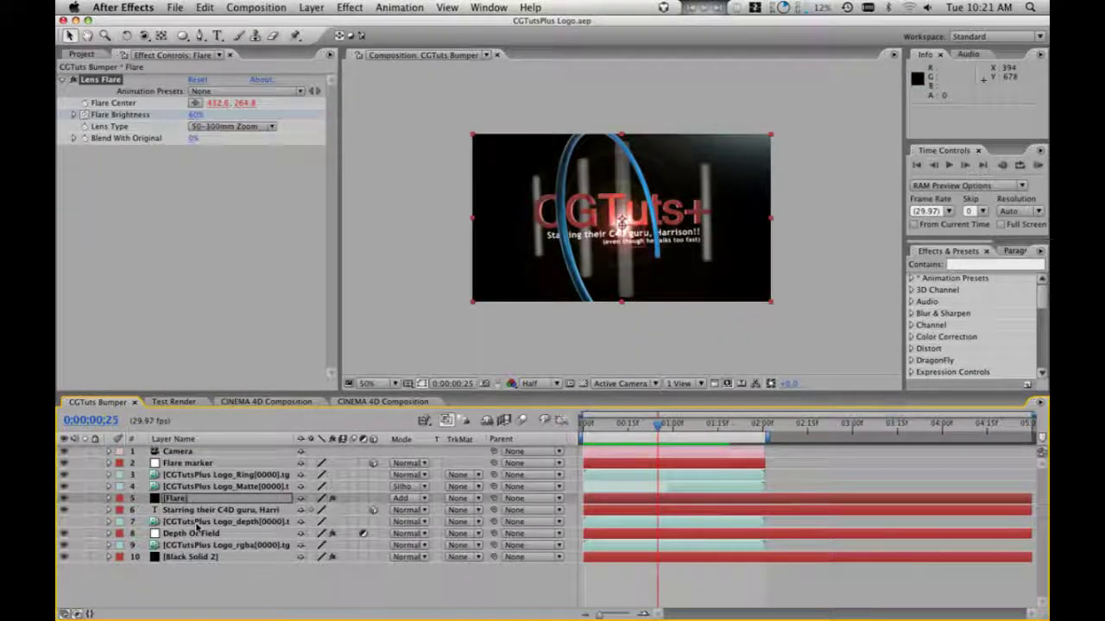
key(ctrl+Left)
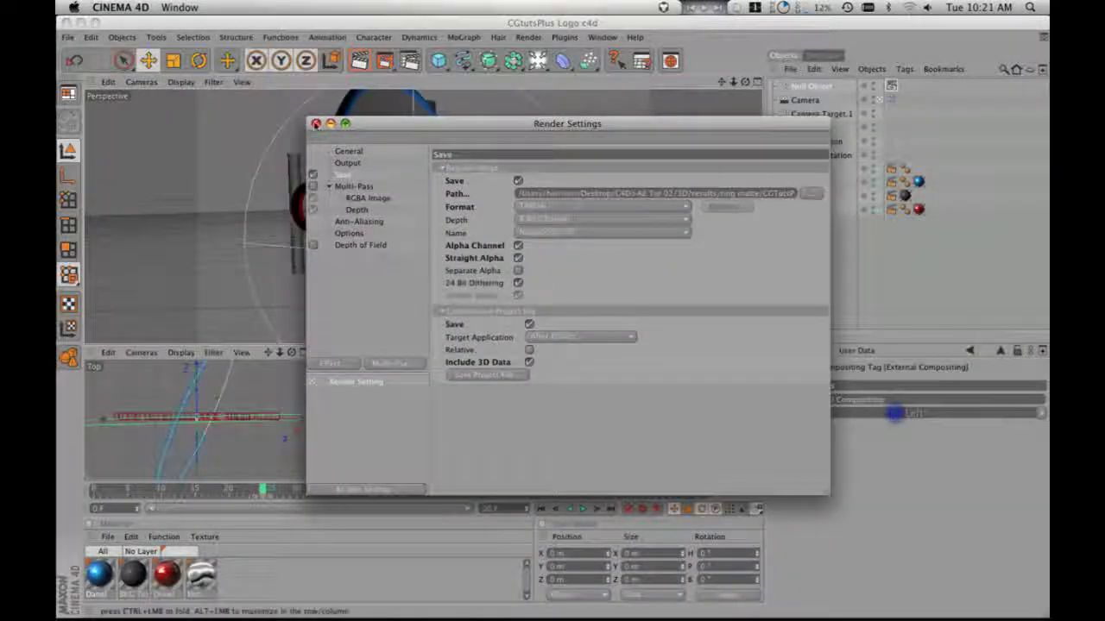
click(316, 124)
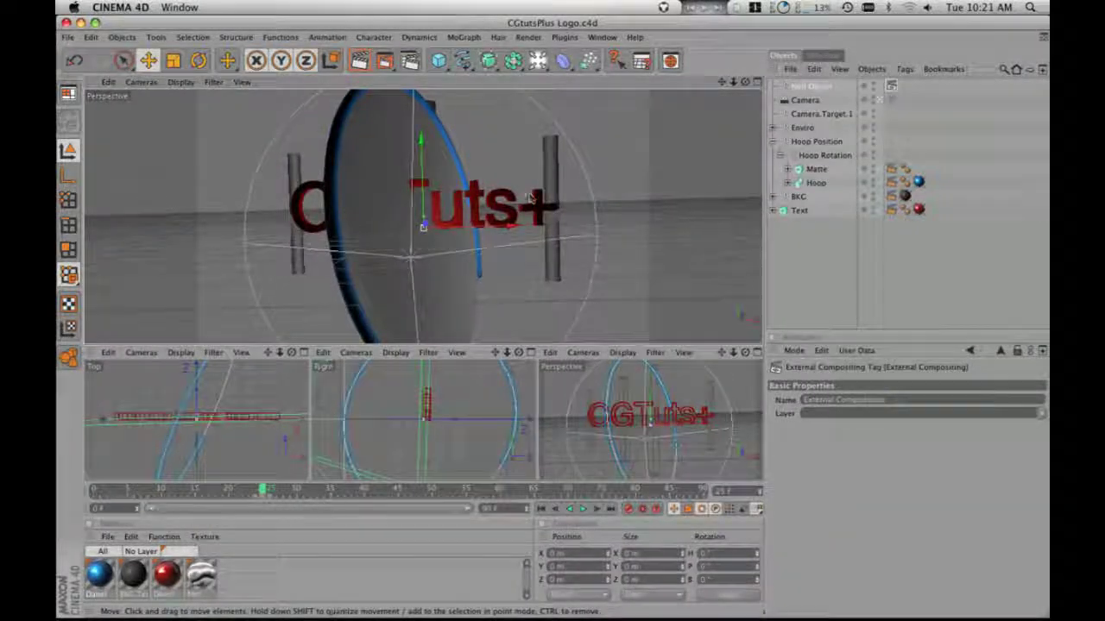
key(ctrl+Right)
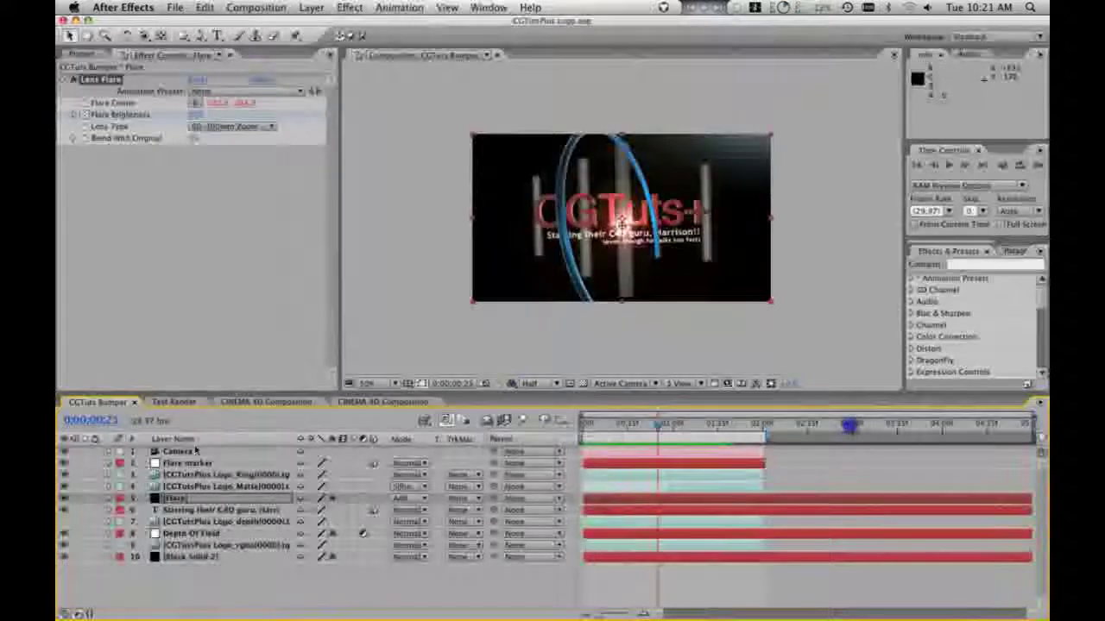
- Review the layer stack from the matte to Depth Of Field, hiding and reshowing Depth Of Field to compare the blur
click(185, 486)
click(185, 475)
click(185, 498)
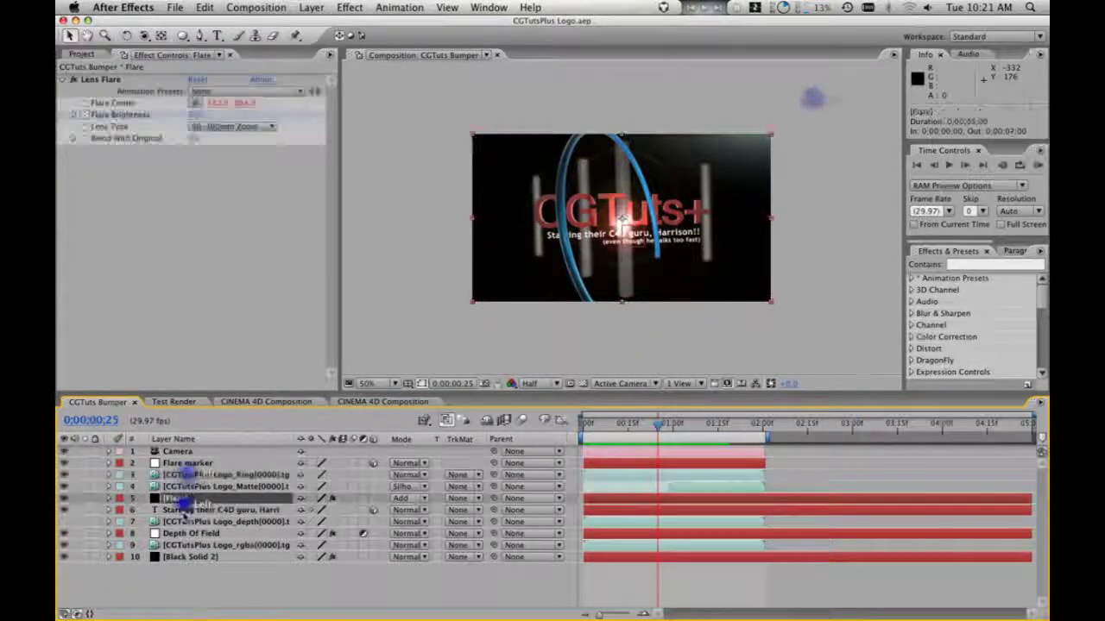
click(185, 510)
click(185, 521)
click(184, 533)
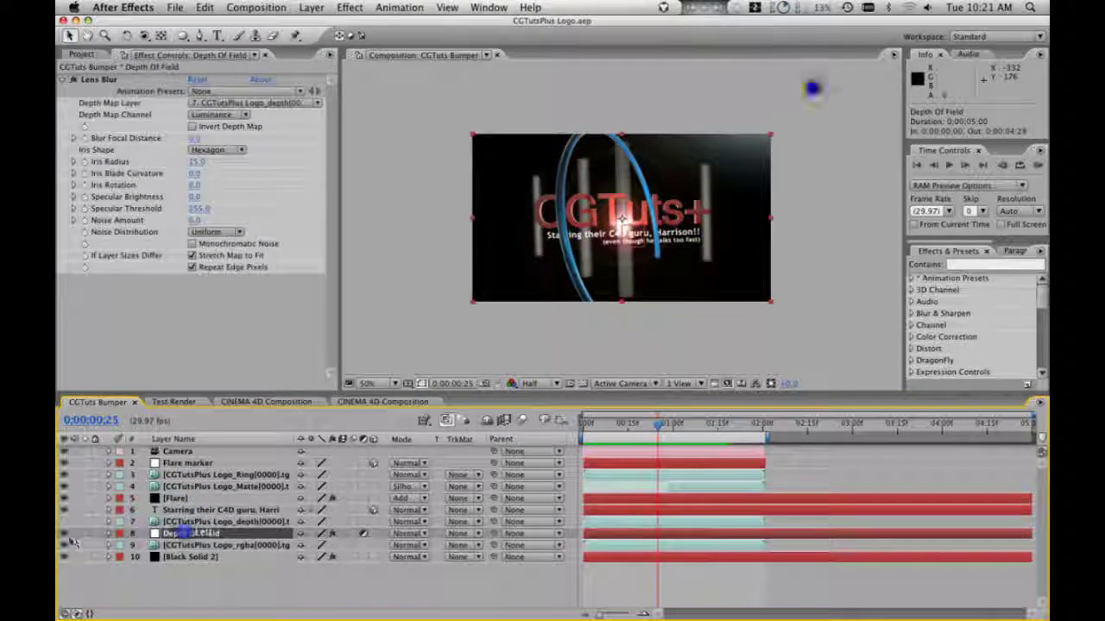
click(63, 534)
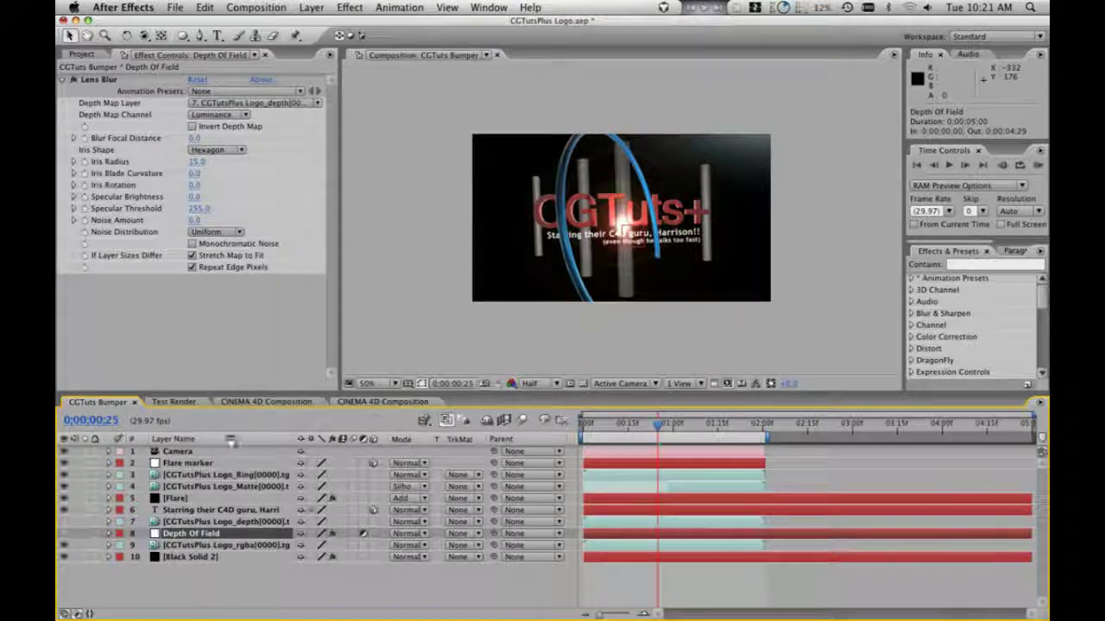
click(63, 532)
- Try Iris Radius values of 25 and 5 for the Depth Of Field layer's Lens Blur
click(552, 317)
click(199, 161)
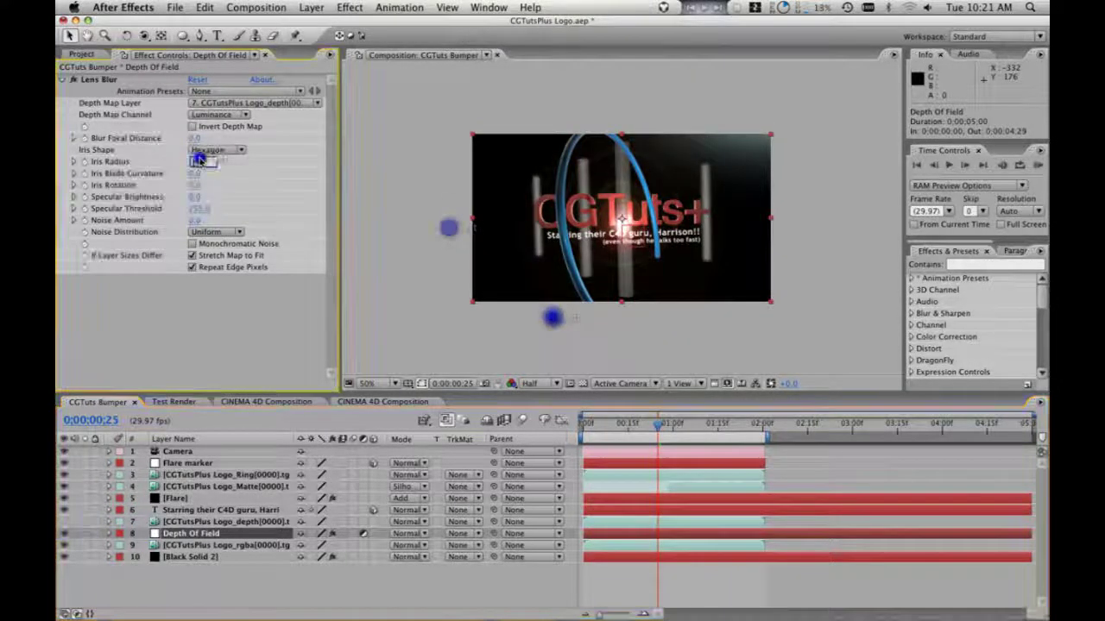
key(Return)
click(433, 207)
click(552, 316)
click(398, 259)
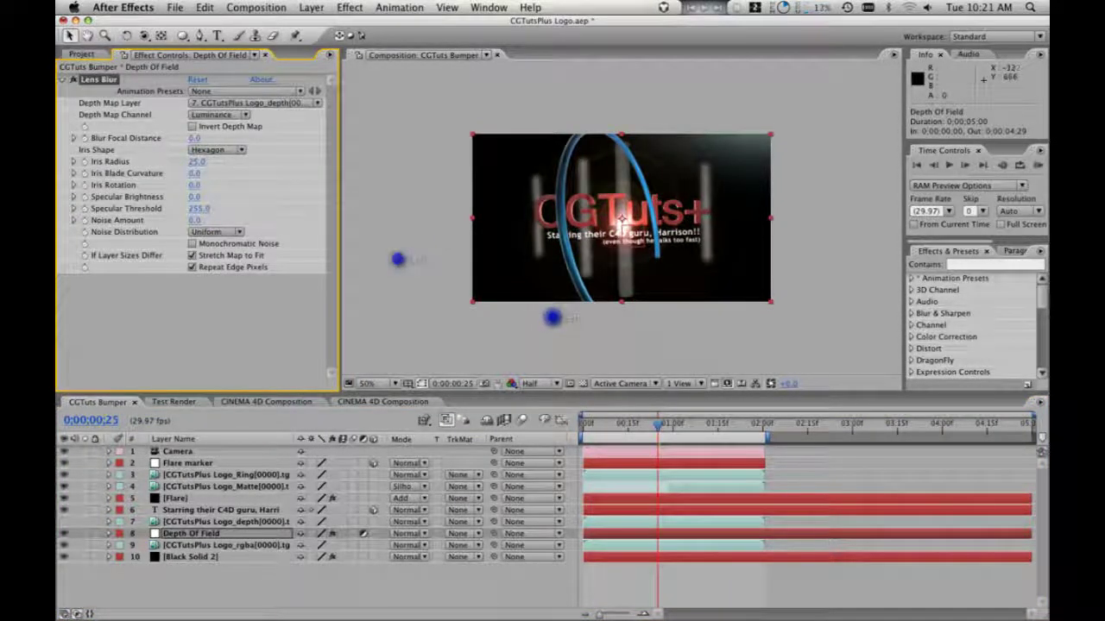
click(197, 162)
text(5)
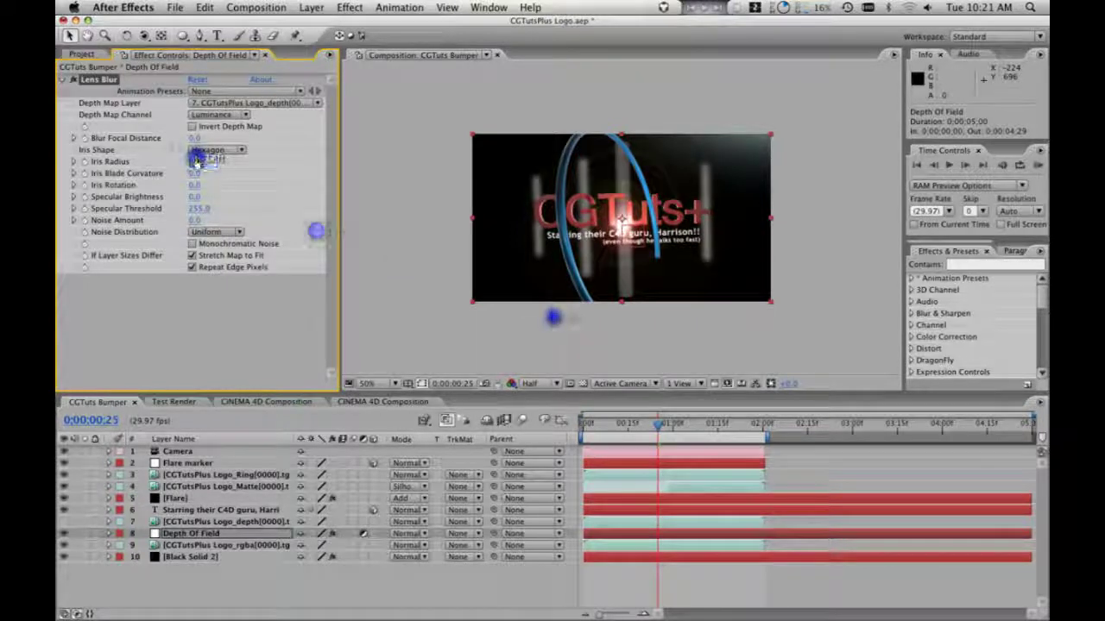
key(Return)
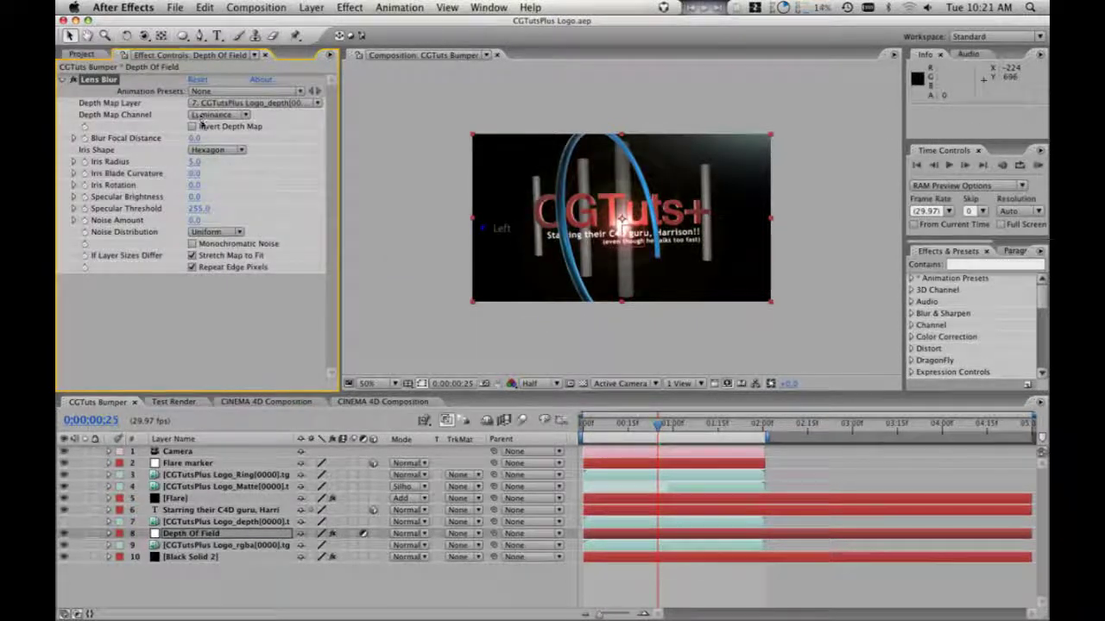
- Try inverting the depth map in the Depth Of Field layer's Lens Blur, and turn the inversion off again
click(193, 127)
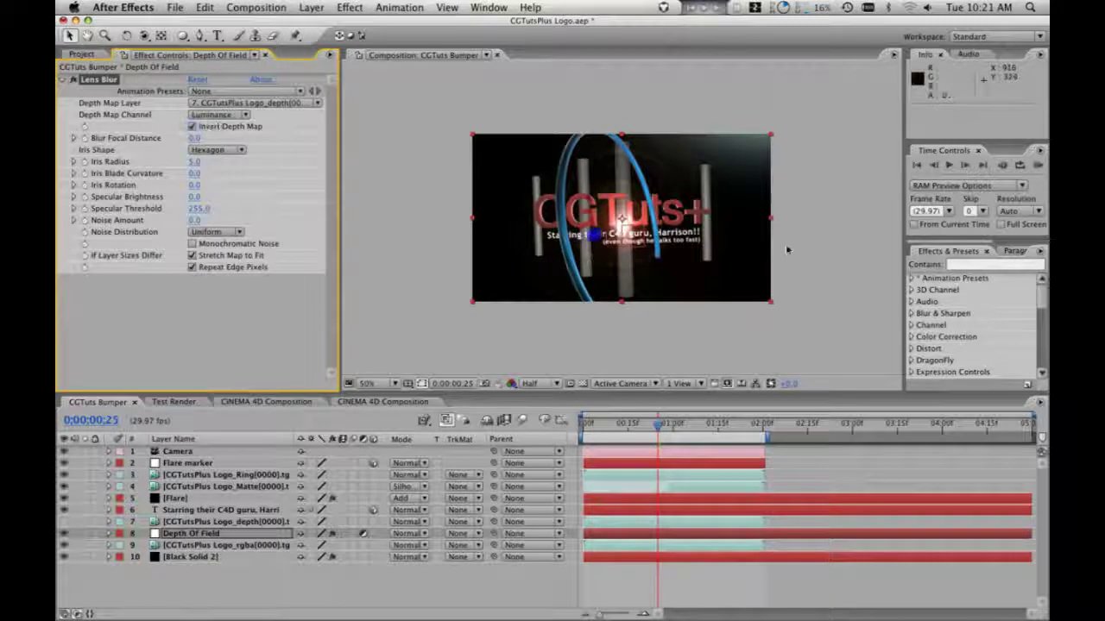
click(552, 317)
click(193, 127)
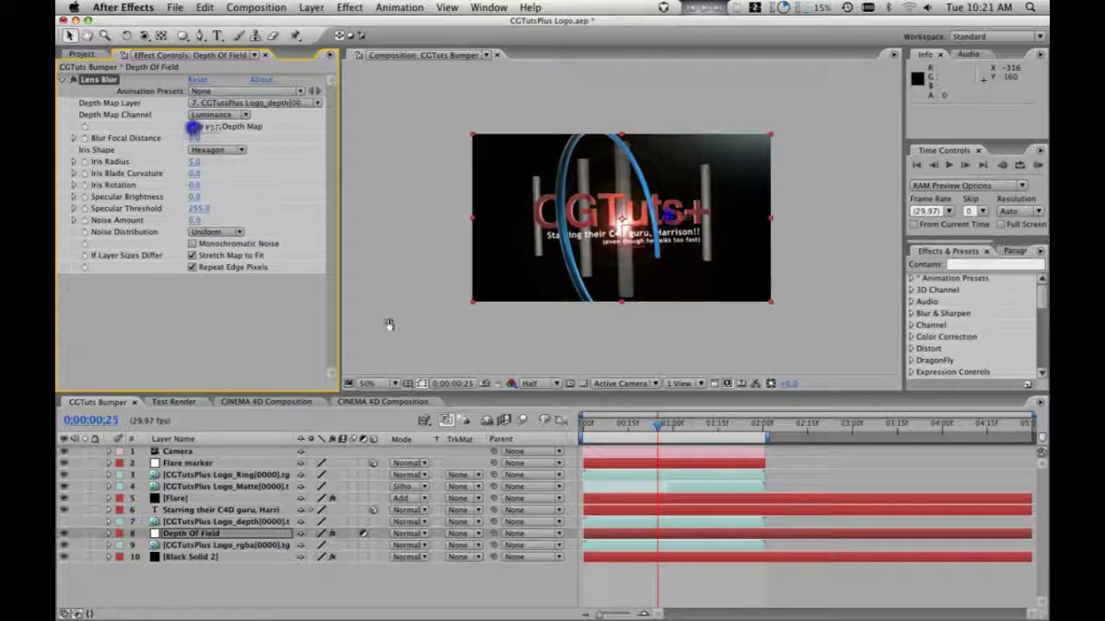
- Set the Lens Blur's Iris Radius to 15 and save the project
click(553, 317)
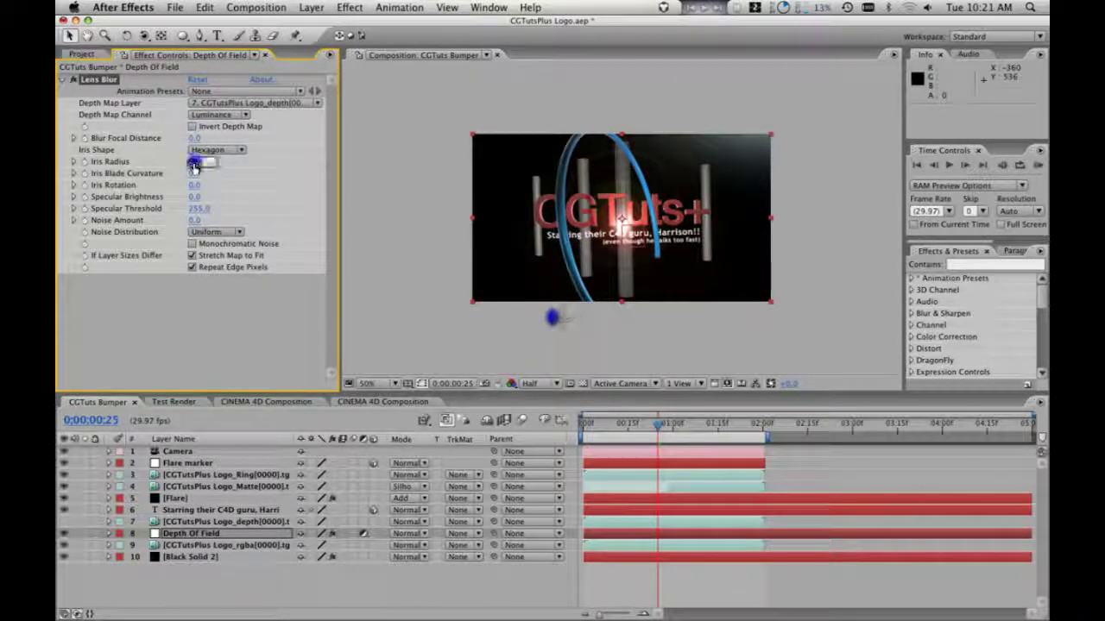
text(15)
key(Return)
key(super+s)
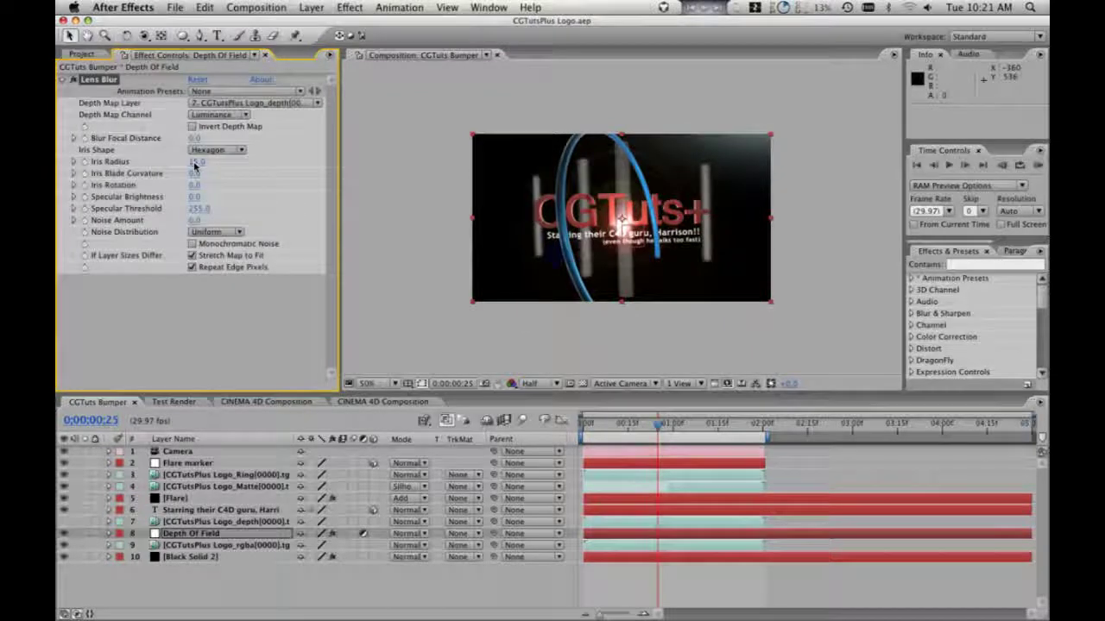
- Move to 0;00;01;02, close both CINEMA 4D Composition timelines and return to the CGTuts Bumper composition
drag(661, 425, 682, 425)
click(160, 400)
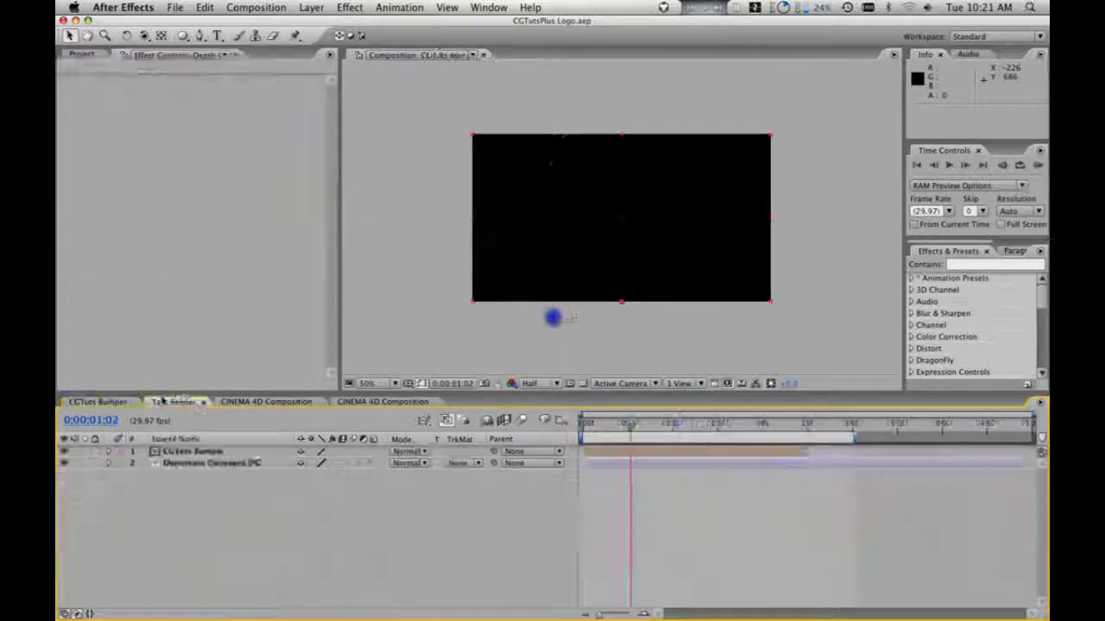
click(316, 401)
click(319, 402)
click(311, 401)
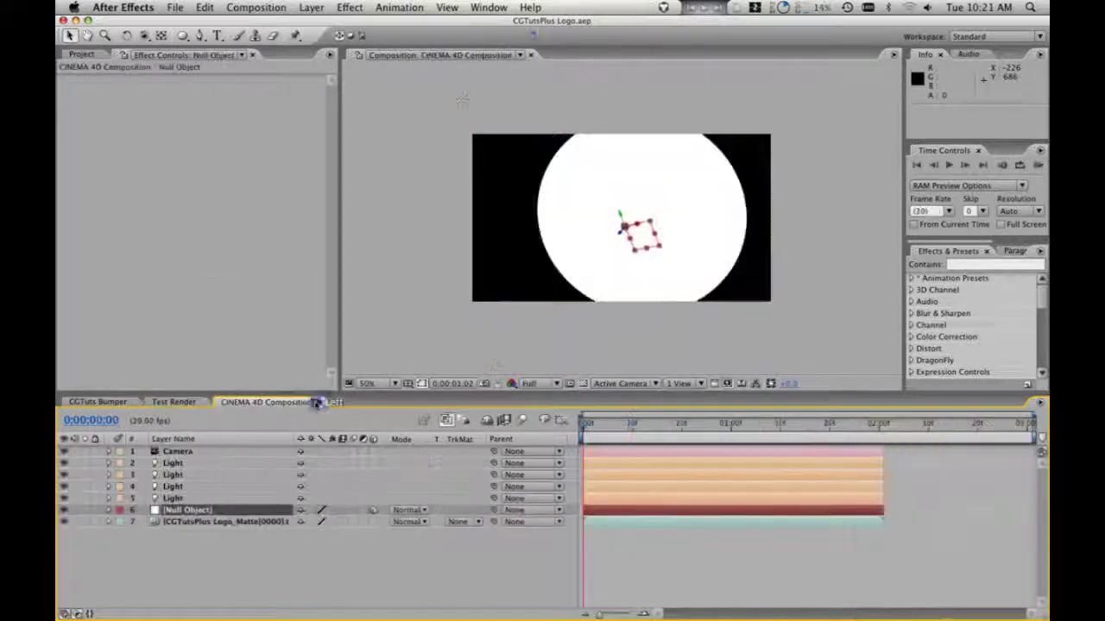
click(318, 401)
click(112, 401)
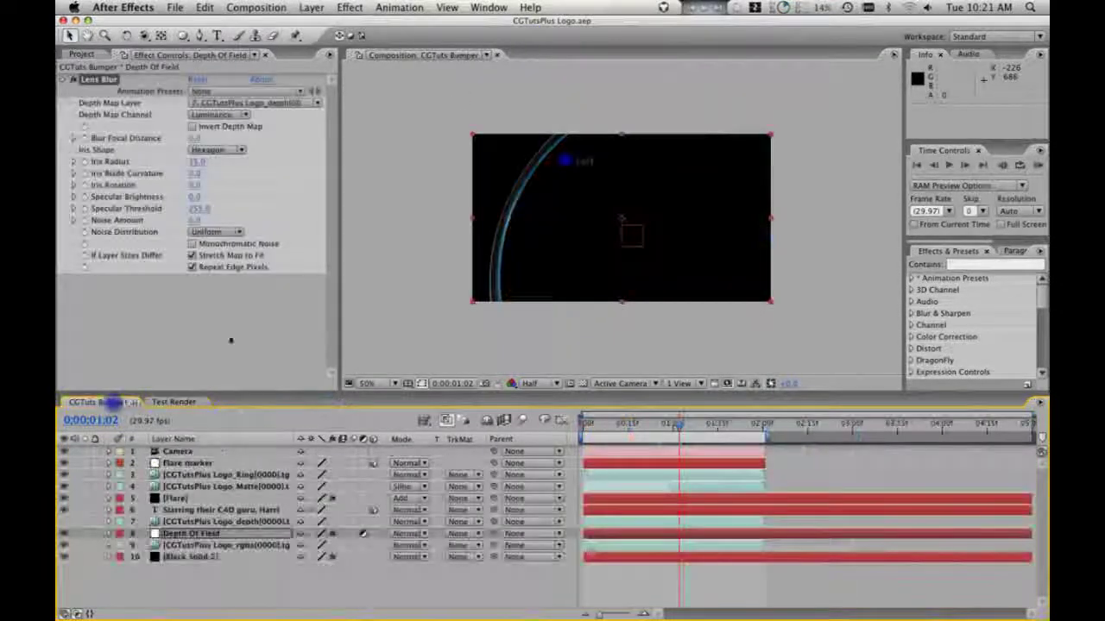
- Show the project items and collapse the C4D Cam Dat 01 and C4D Cam Dat 02 folders
click(82, 54)
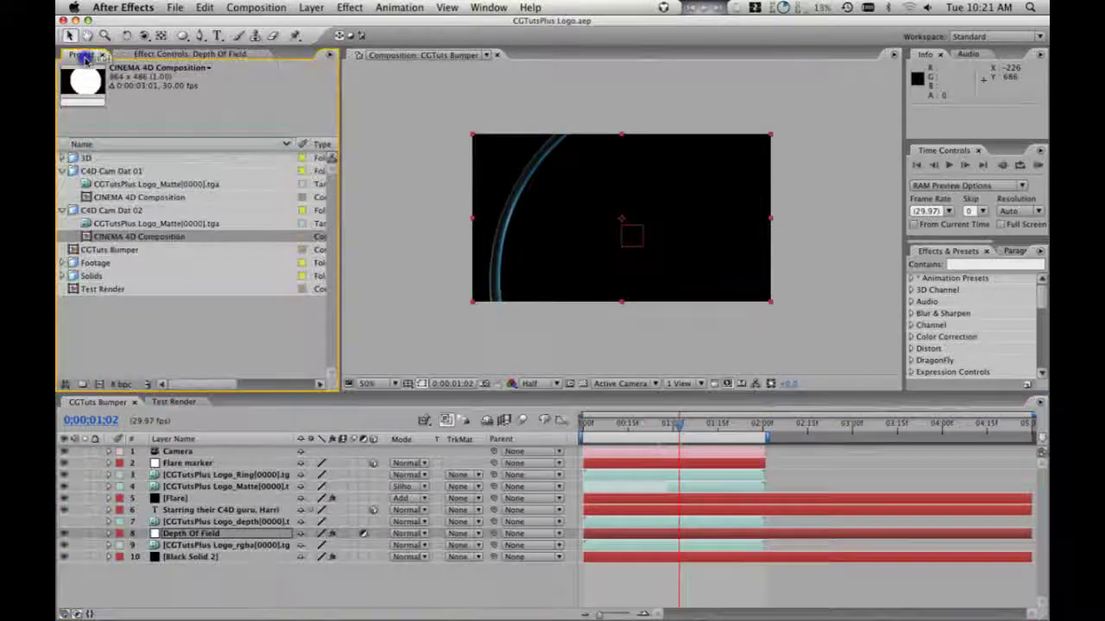
click(62, 171)
click(62, 183)
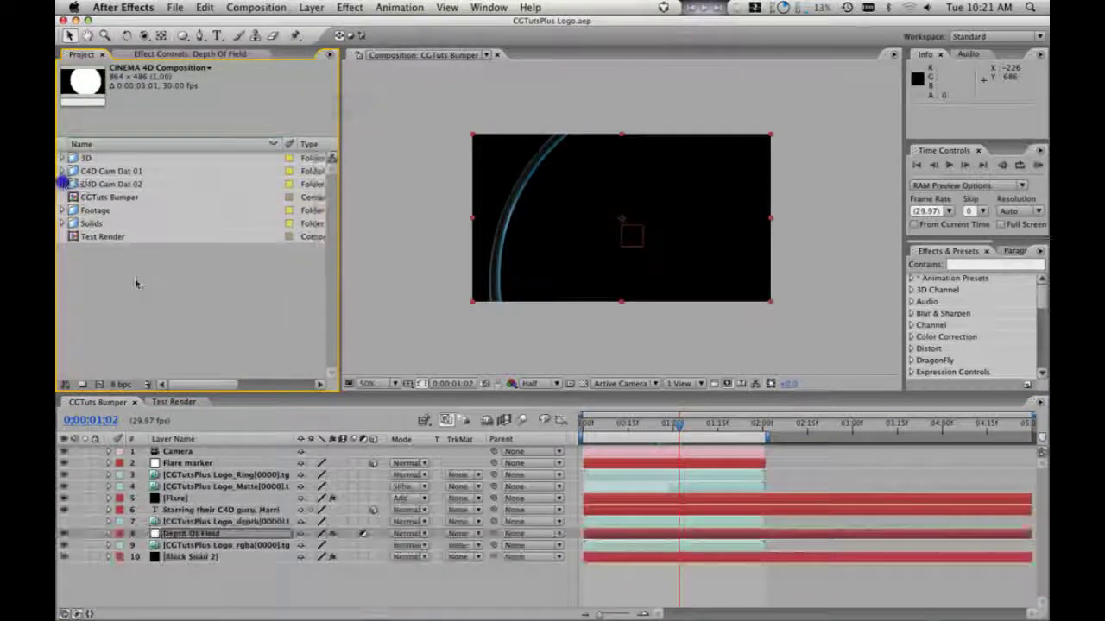
click(140, 303)
click(175, 7)
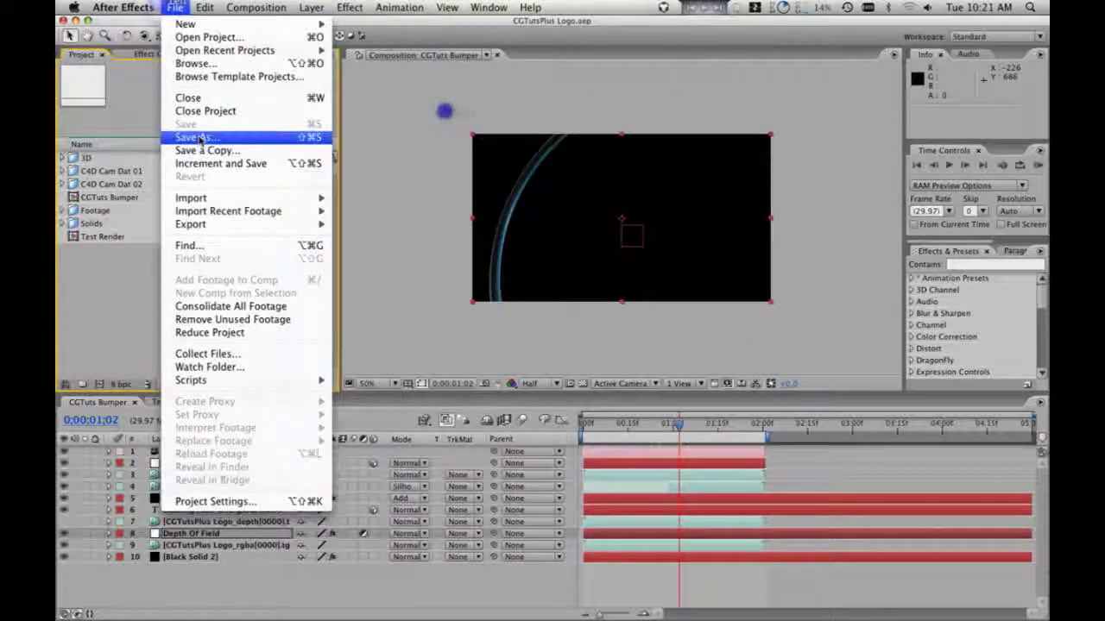
click(130, 306)
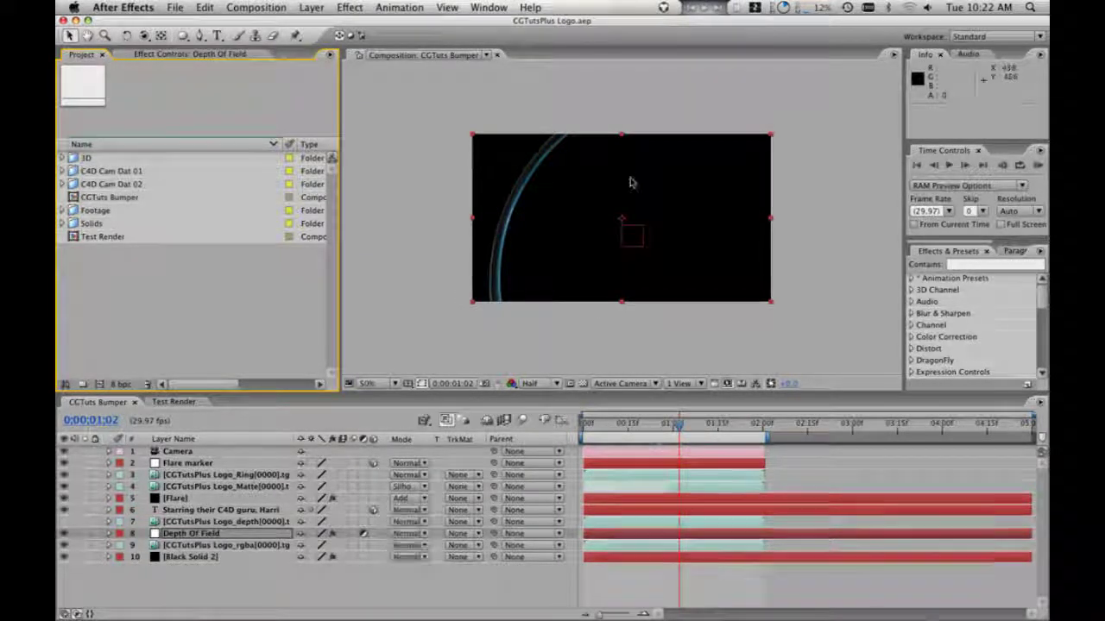
- Check the ring's pass over the logo at 0;00;01;00 and 0;00;00;27, and glance at the scene in CINEMA 4D
drag(679, 424, 672, 426)
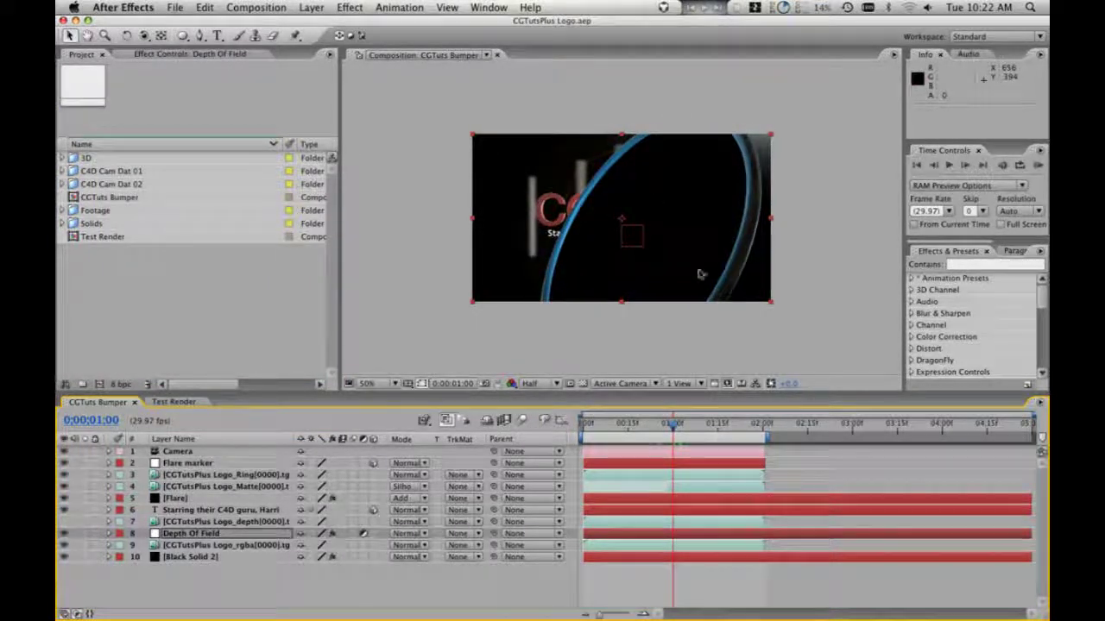
click(681, 347)
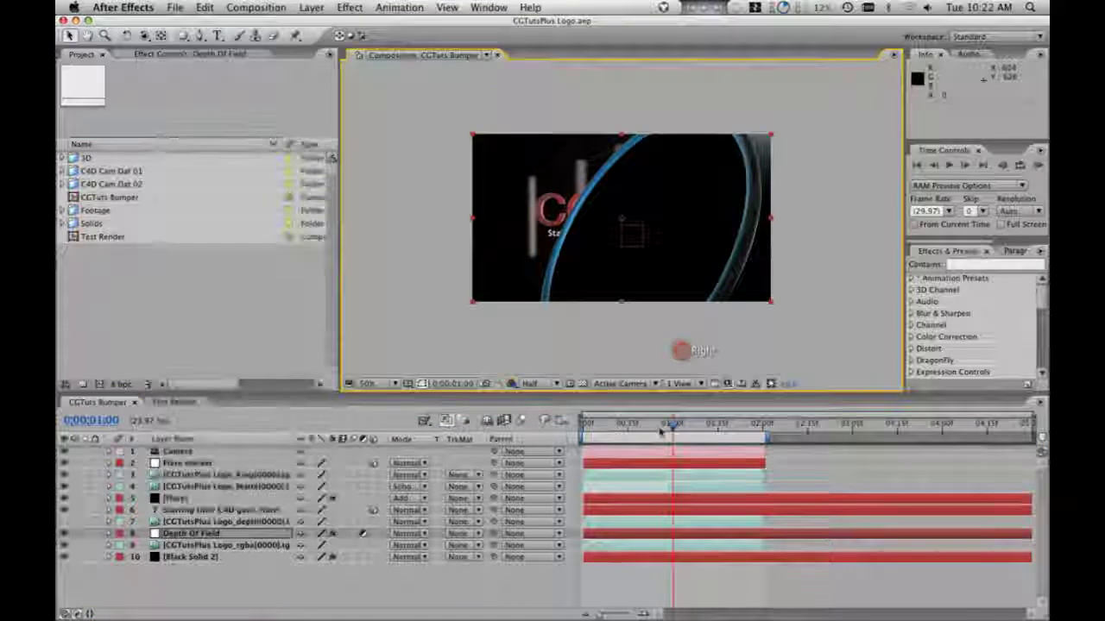
drag(673, 423, 664, 428)
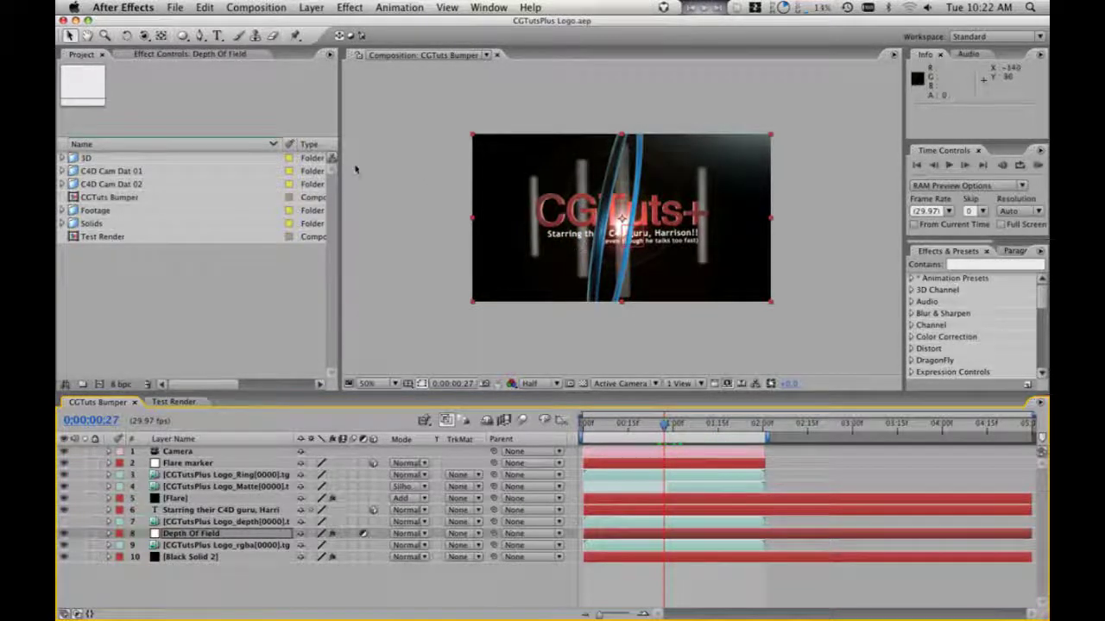
key(super+Tab)
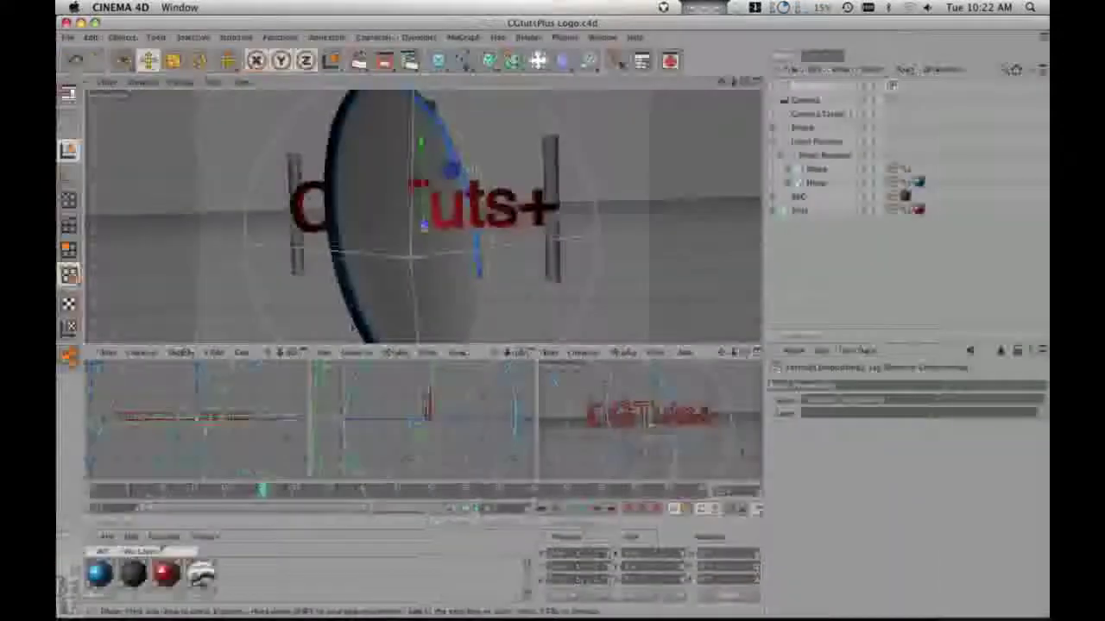
key(super+Tab)
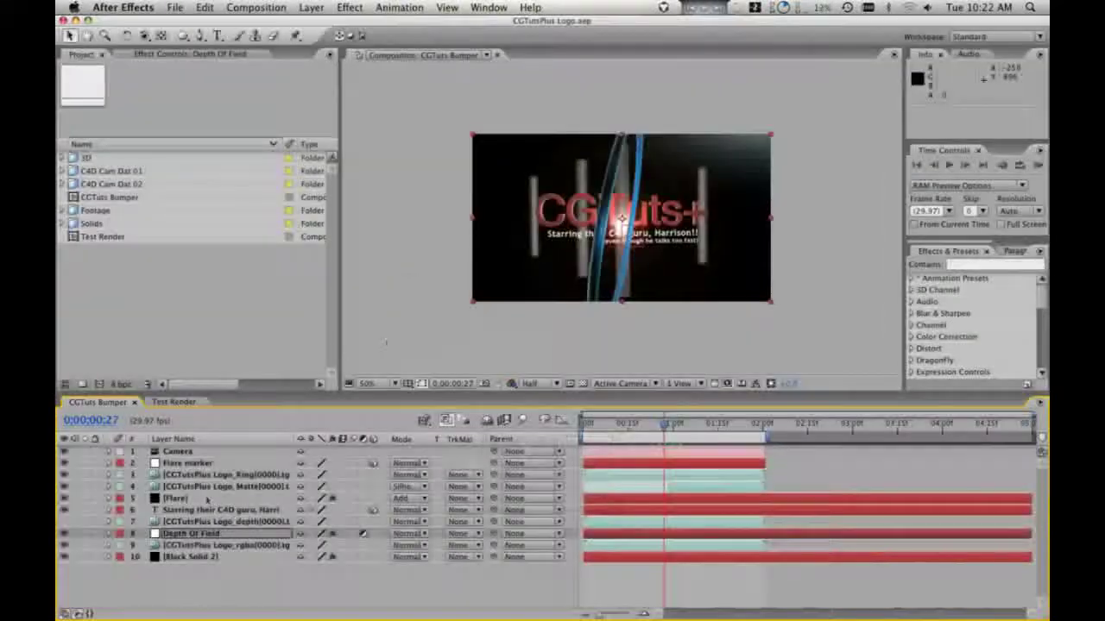
- Reveal the Flare layer's Lens Flare expression and open the Flare Center expression text
click(197, 500)
key(e)
key(e)
click(661, 531)
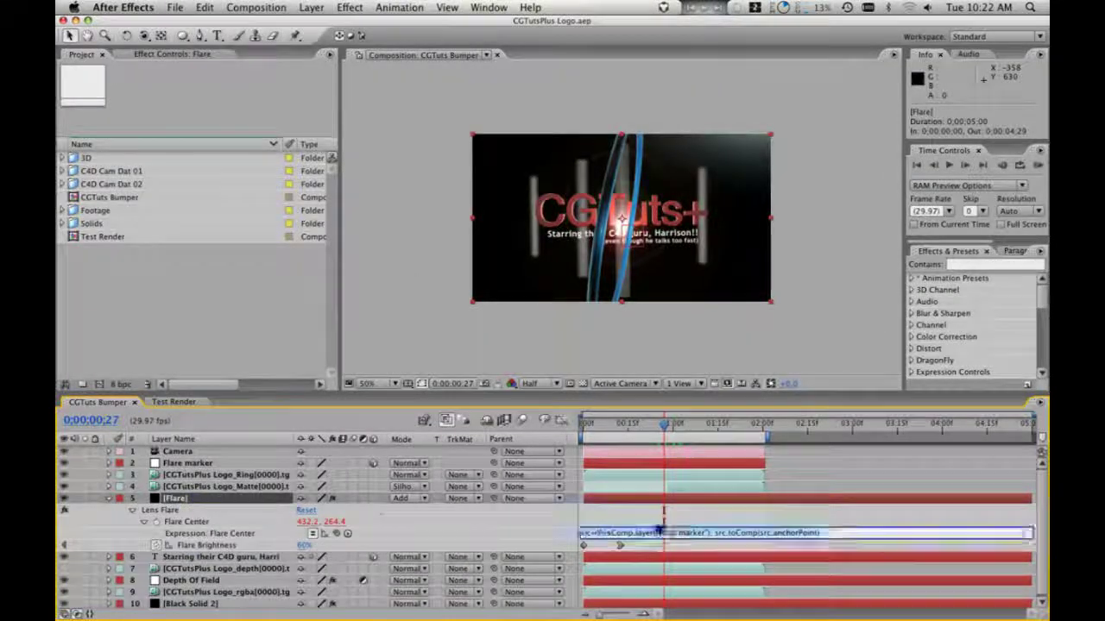